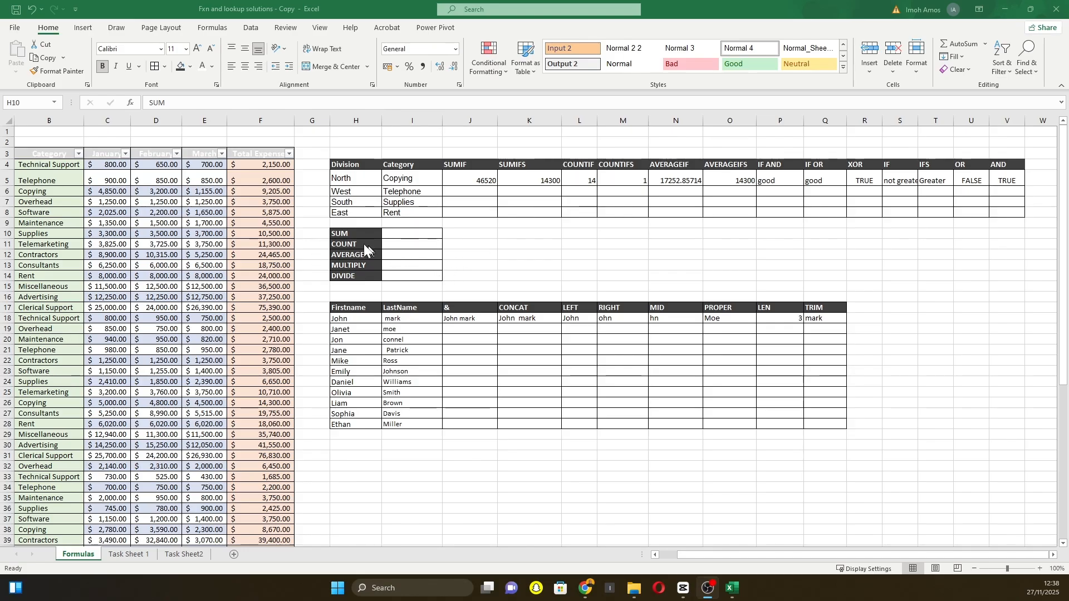
Look over the expense and function tables on the Formulas sheet and the exercises on Task Sheet 1 and Task Sheet2.
{"action": "left_click", "coordinate": [352, 230]}
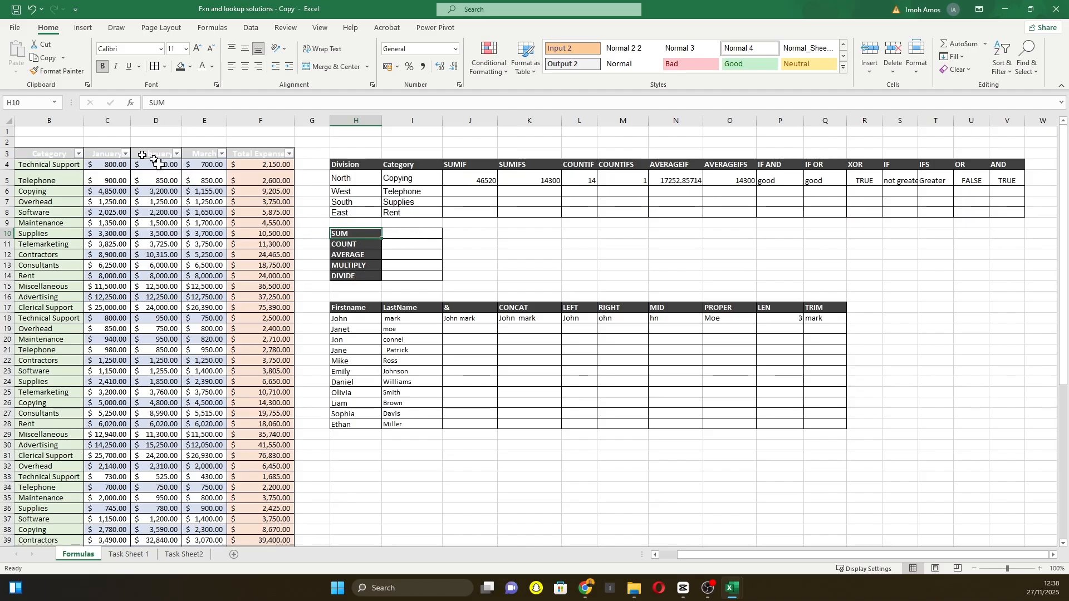
{"action": "scroll", "coordinate": [223, 303], "scroll_direction": "down", "scroll_amount": 6}
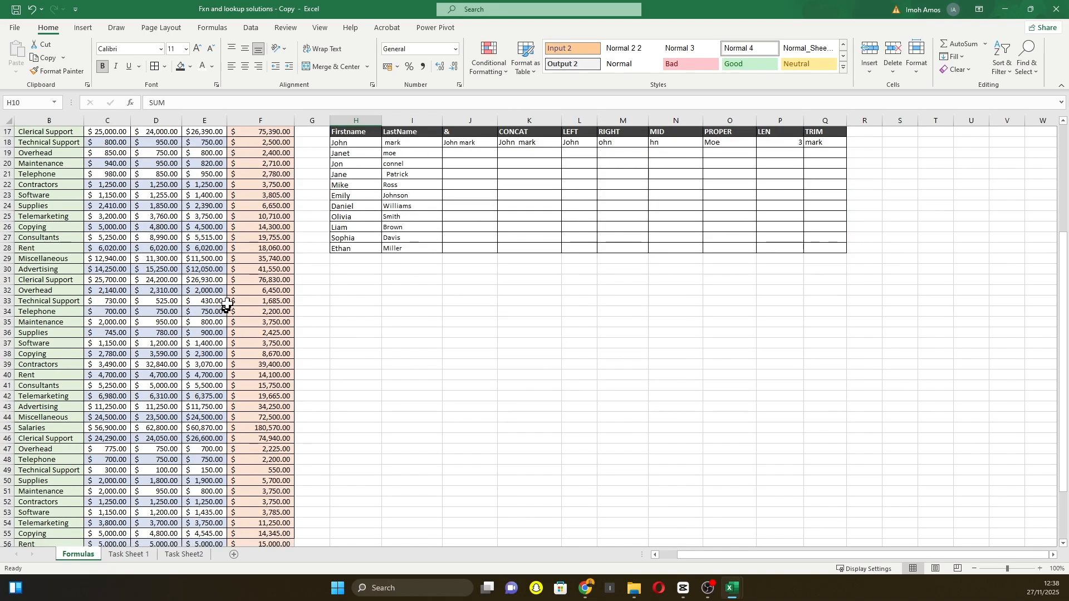
{"action": "scroll", "coordinate": [217, 278], "scroll_direction": "up", "scroll_amount": 6}
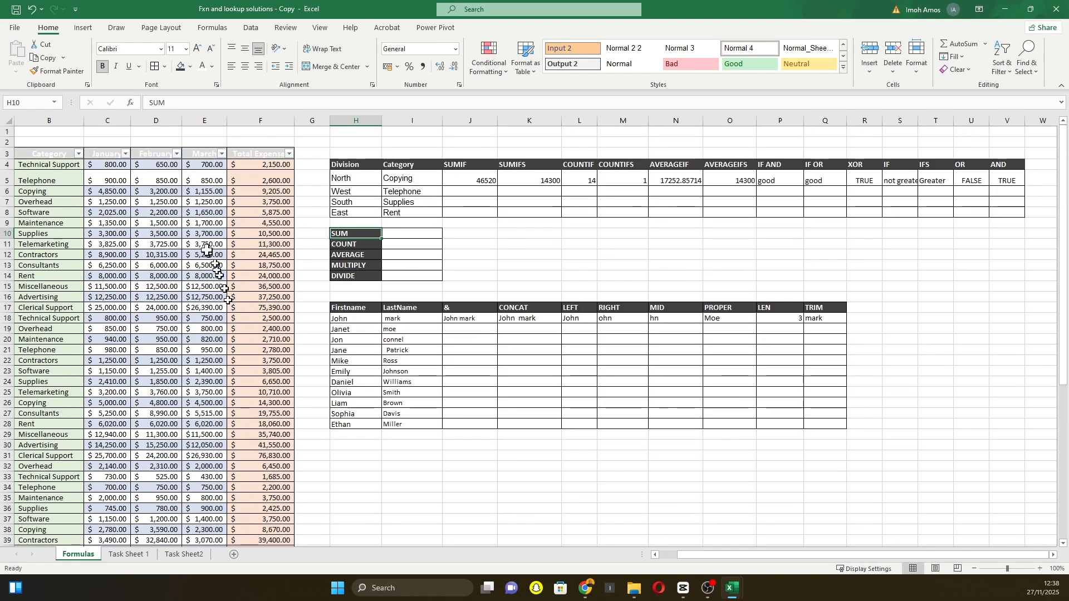
{"action": "left_click", "coordinate": [45, 156]}
{"action": "left_click", "coordinate": [166, 231]}
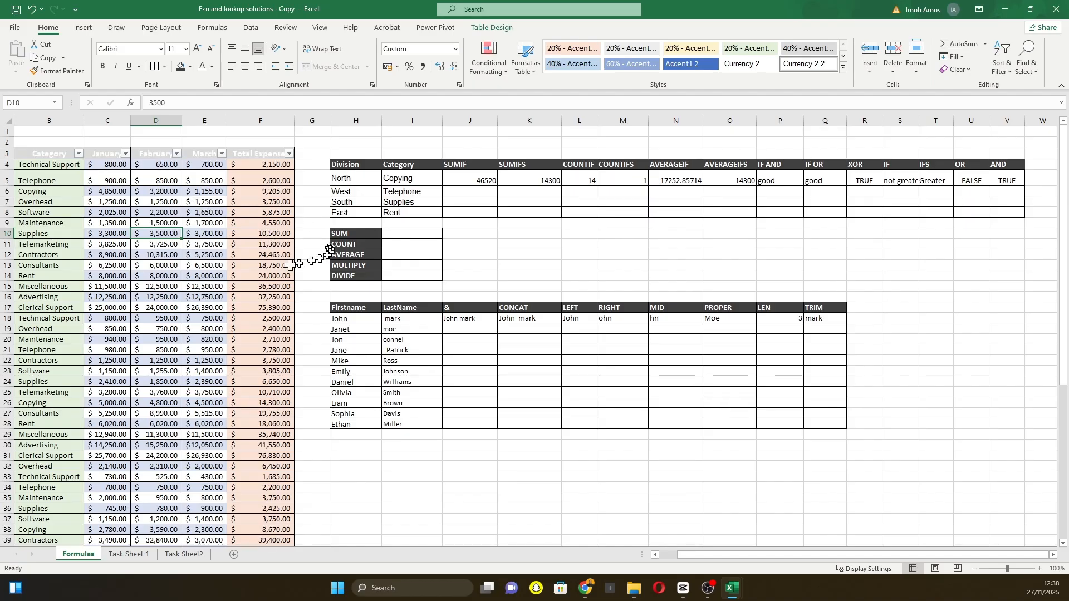
{"action": "left_click", "coordinate": [123, 557]}
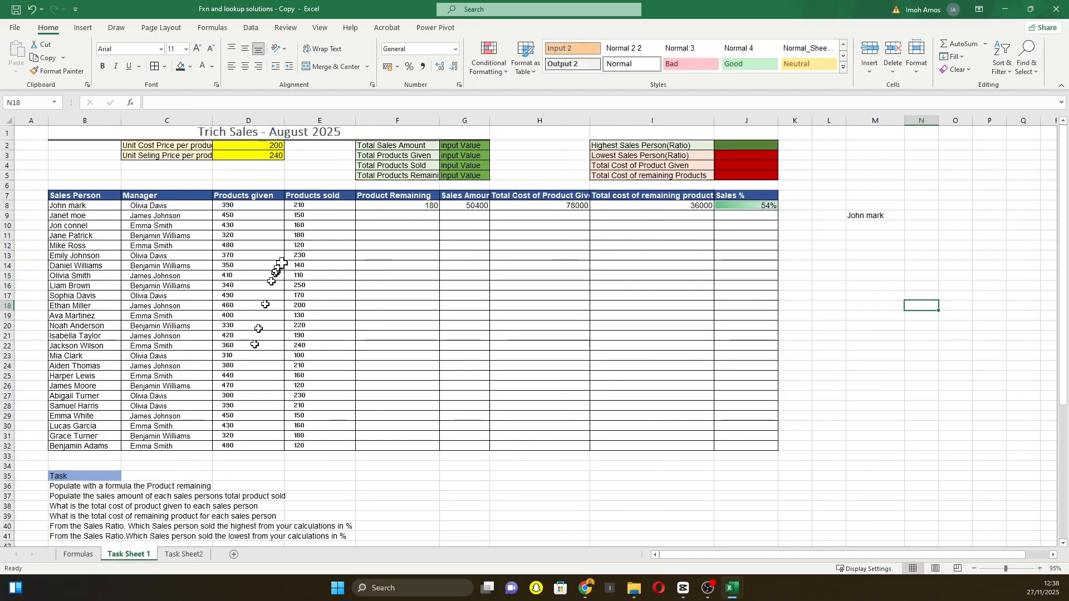
{"action": "left_click", "coordinate": [196, 556]}
{"action": "left_click", "coordinate": [139, 555]}
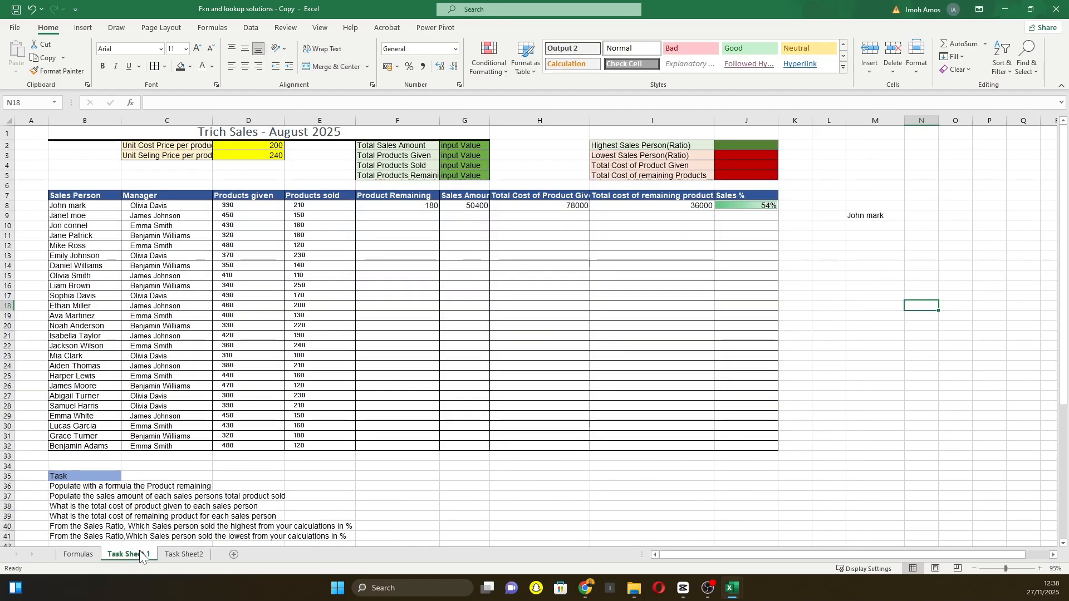
{"action": "left_click", "coordinate": [75, 555]}
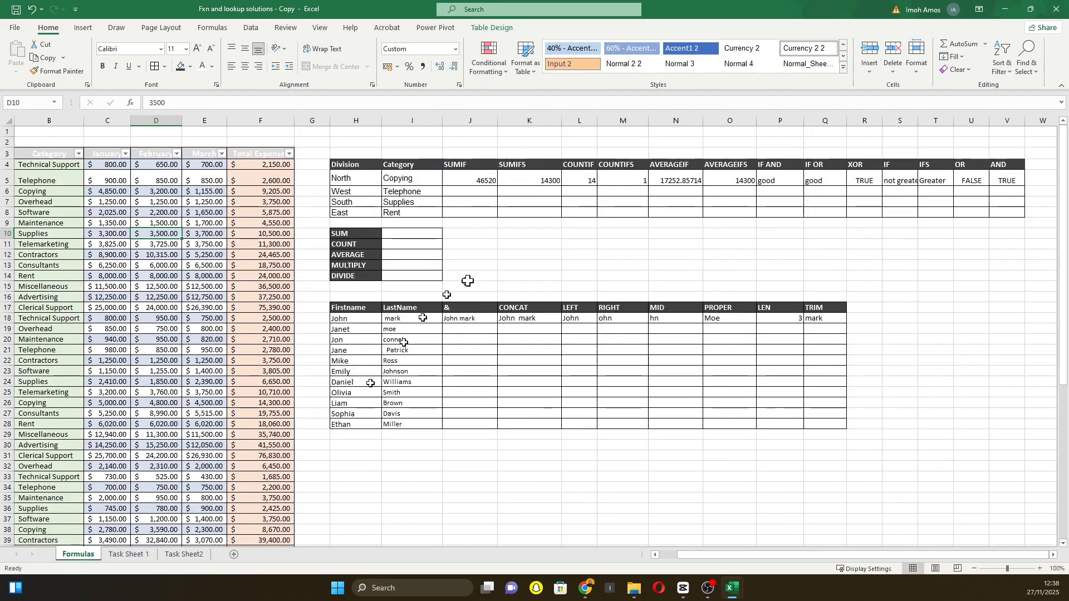
{"action": "left_click", "coordinate": [131, 555]}
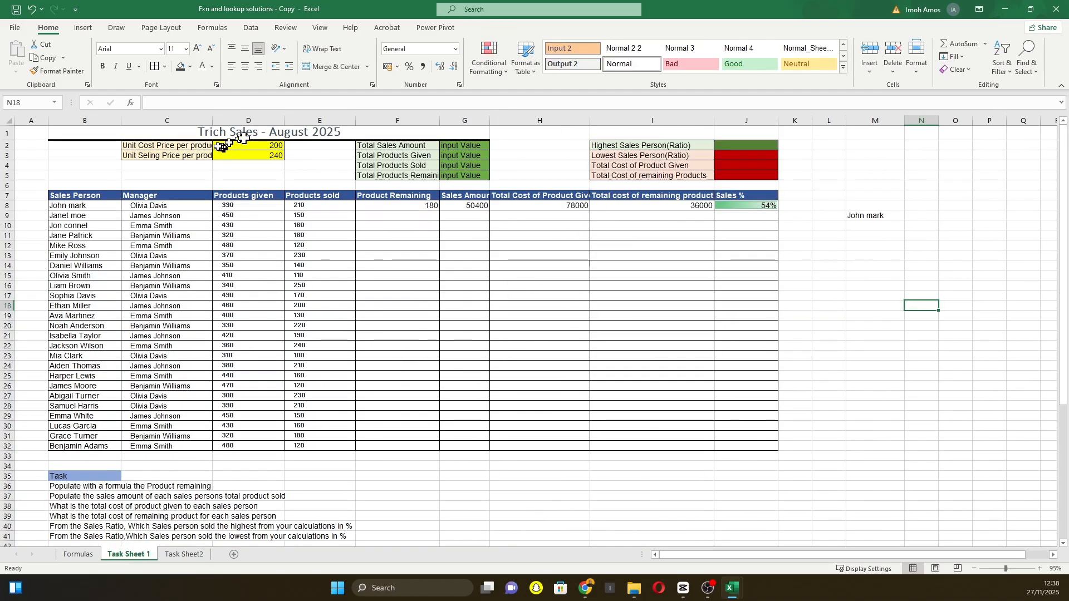
{"action": "left_click", "coordinate": [183, 555]}
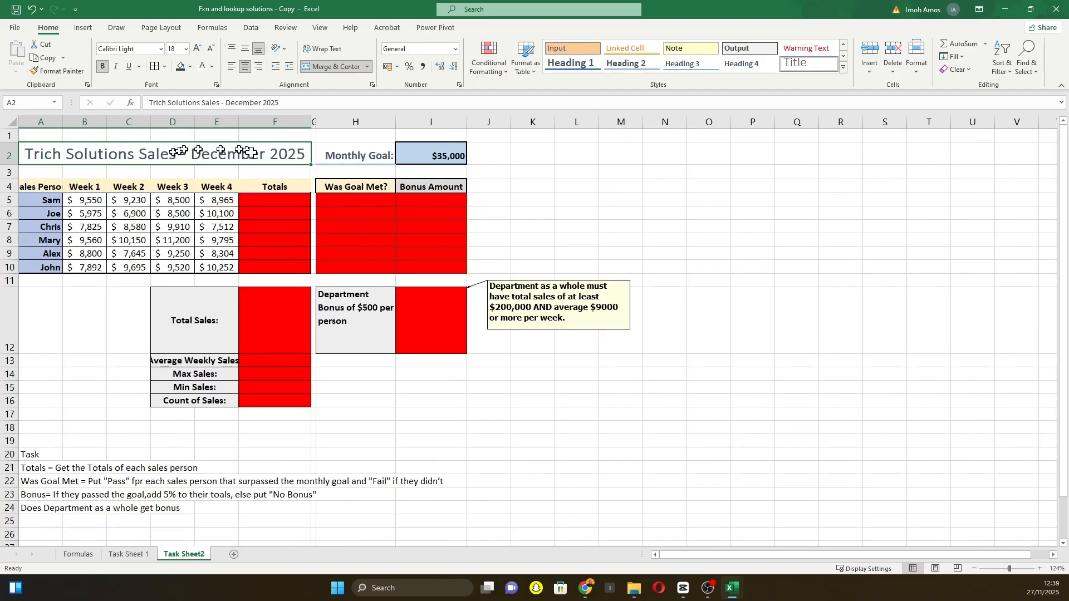
{"action": "left_click", "coordinate": [77, 554]}
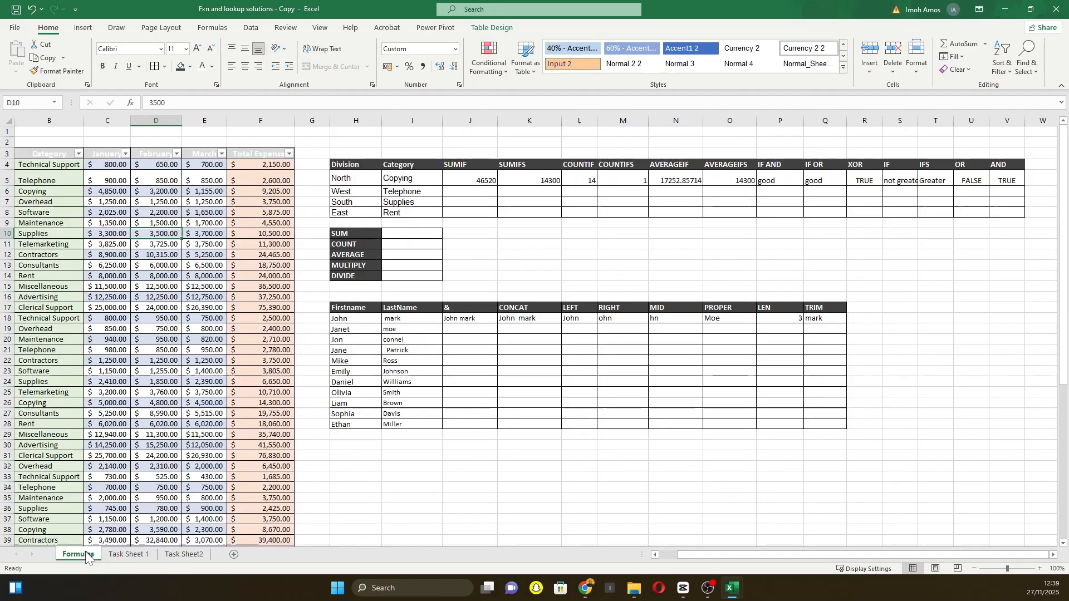
{"action": "left_click", "coordinate": [130, 554]}
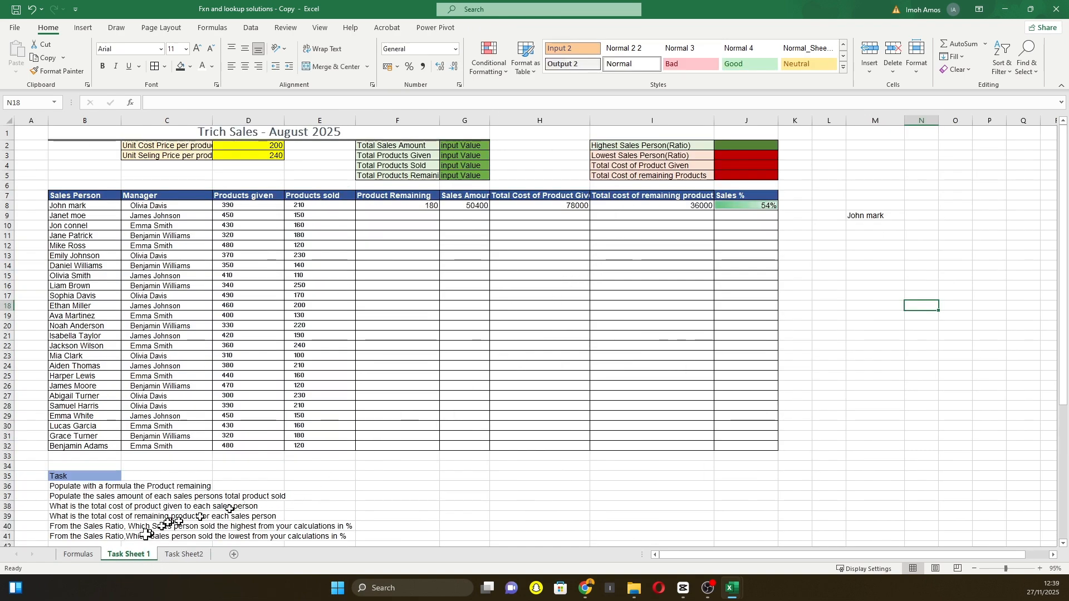
{"action": "left_click", "coordinate": [83, 555]}
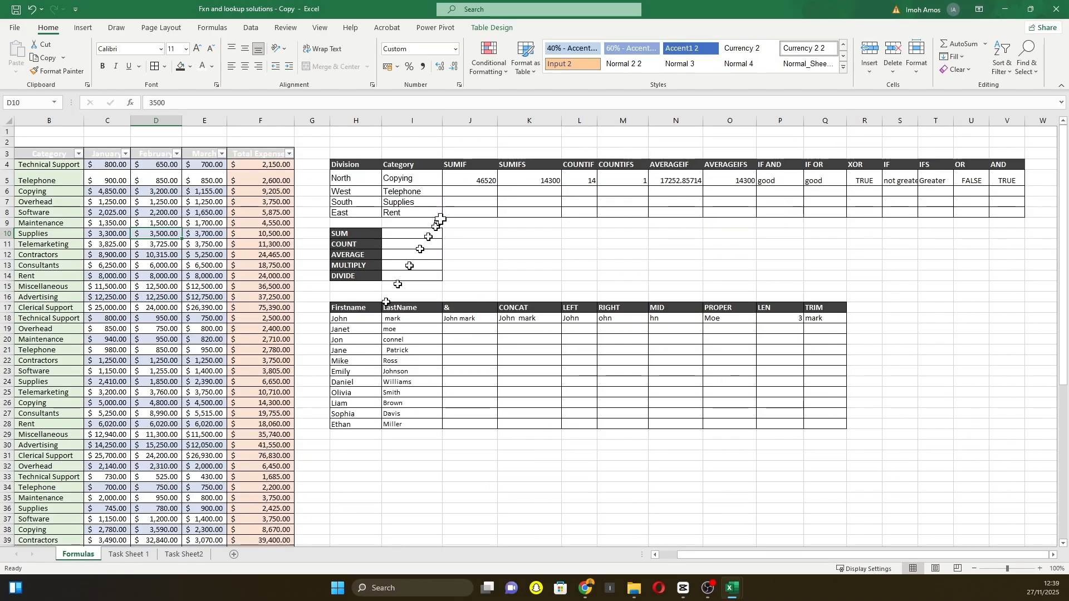
Enter =SUM(J5,K5) in cell I10 to add the SUMIF and SUMIFS results.
{"action": "left_click", "coordinate": [402, 236]}
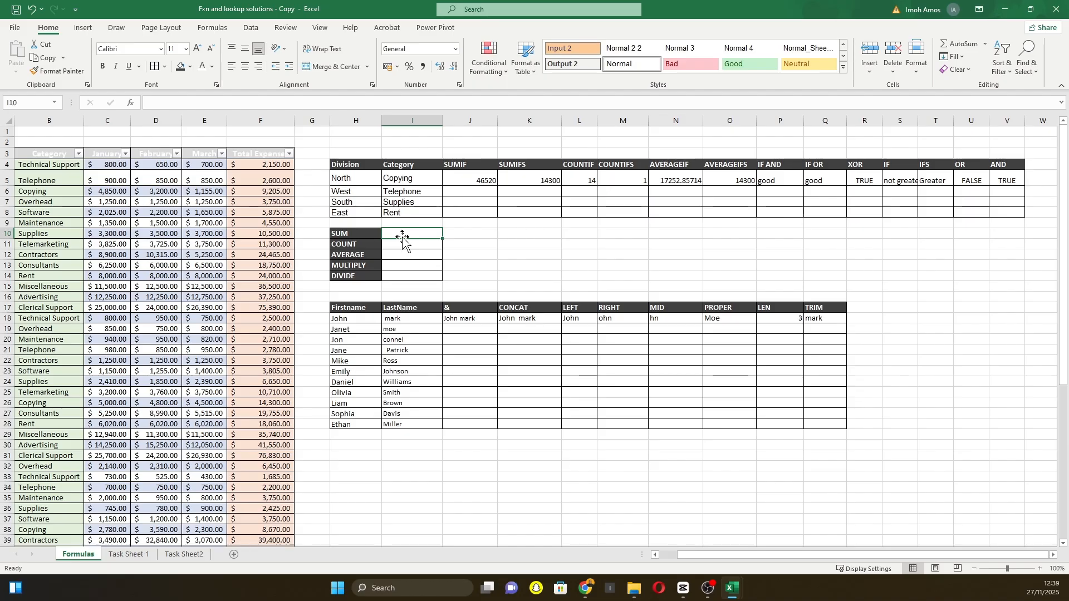
{"action": "type", "text": "=sum"}
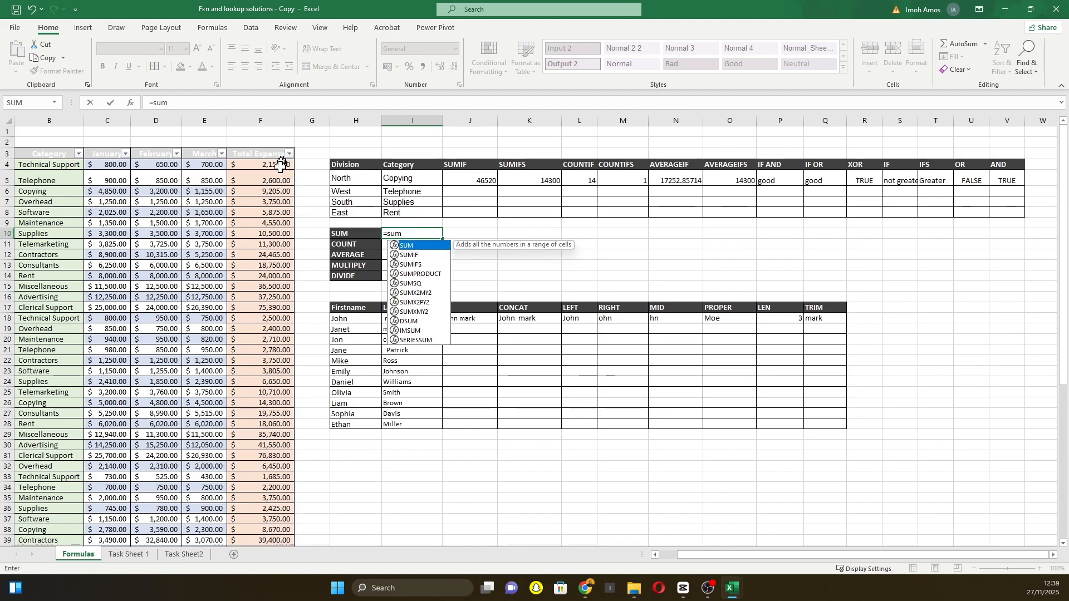
{"action": "double_click", "coordinate": [410, 247]}
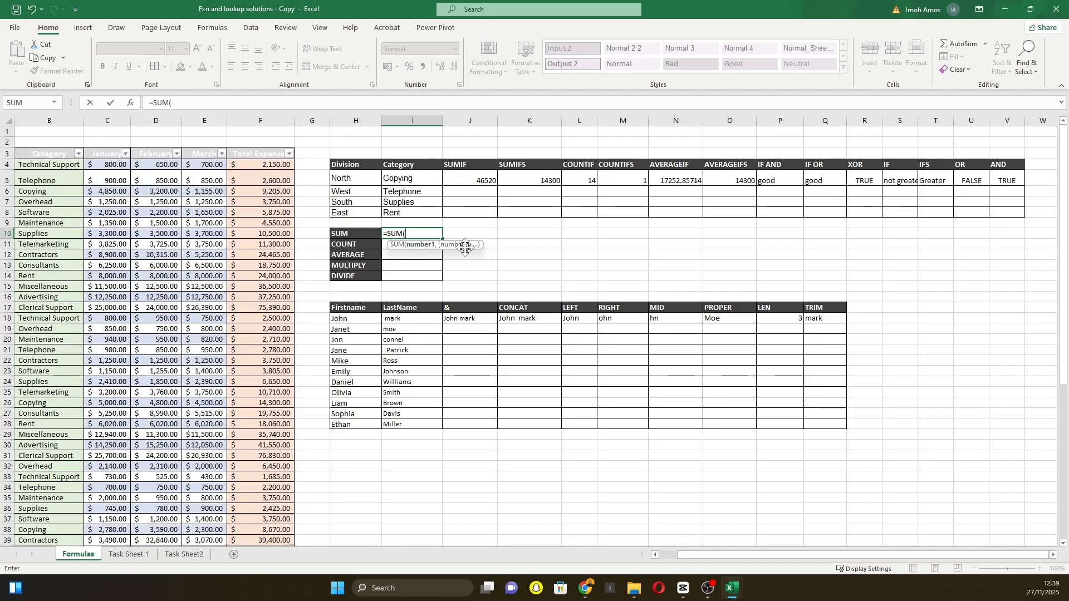
{"action": "left_click", "coordinate": [478, 179]}
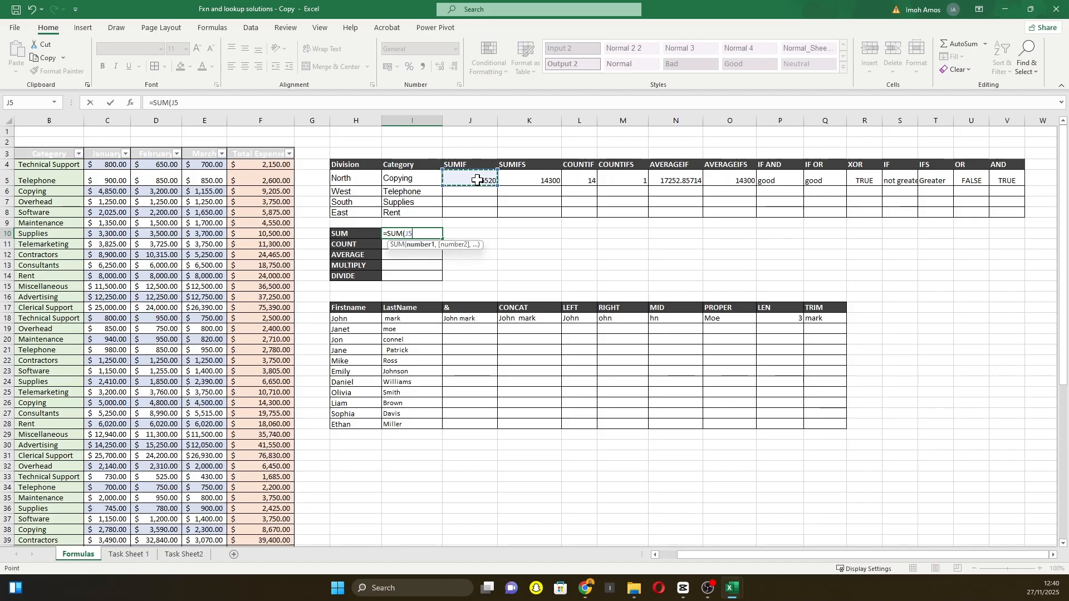
{"action": "type", "text": ","}
{"action": "left_click", "coordinate": [533, 177]}
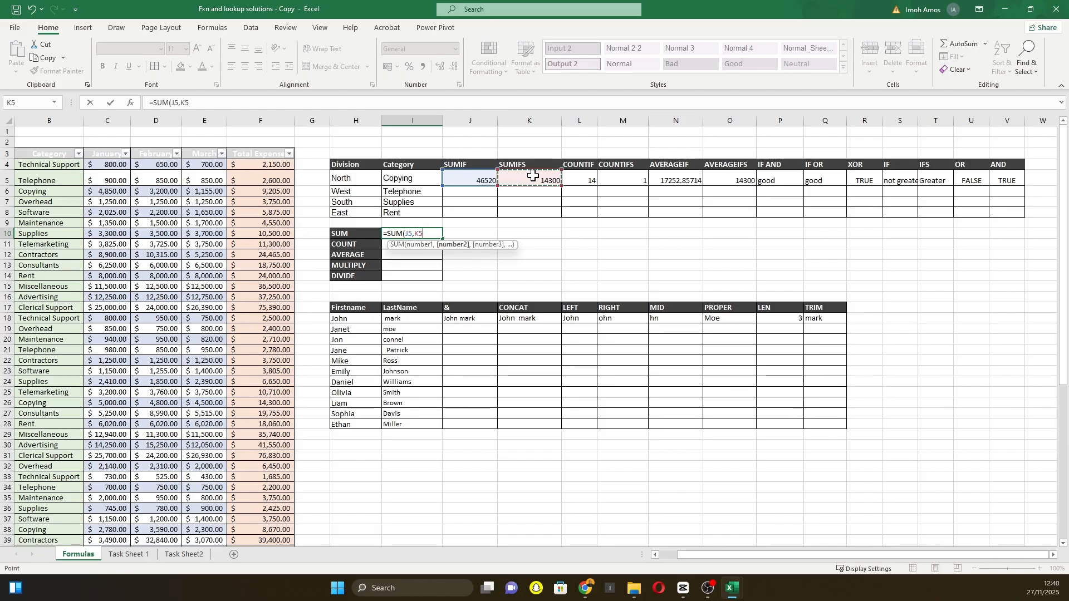
{"action": "key", "text": "Return"}
Check the SUM formula in I10 against the status bar sum of cells J5:K5.
{"action": "left_click", "coordinate": [422, 233]}
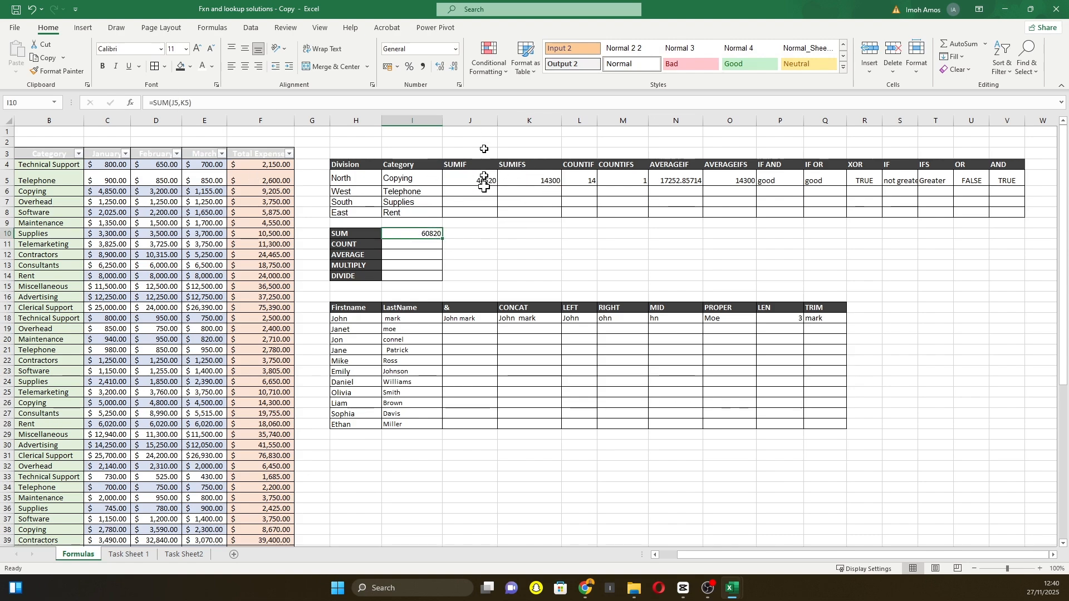
{"action": "left_click", "coordinate": [483, 180]}
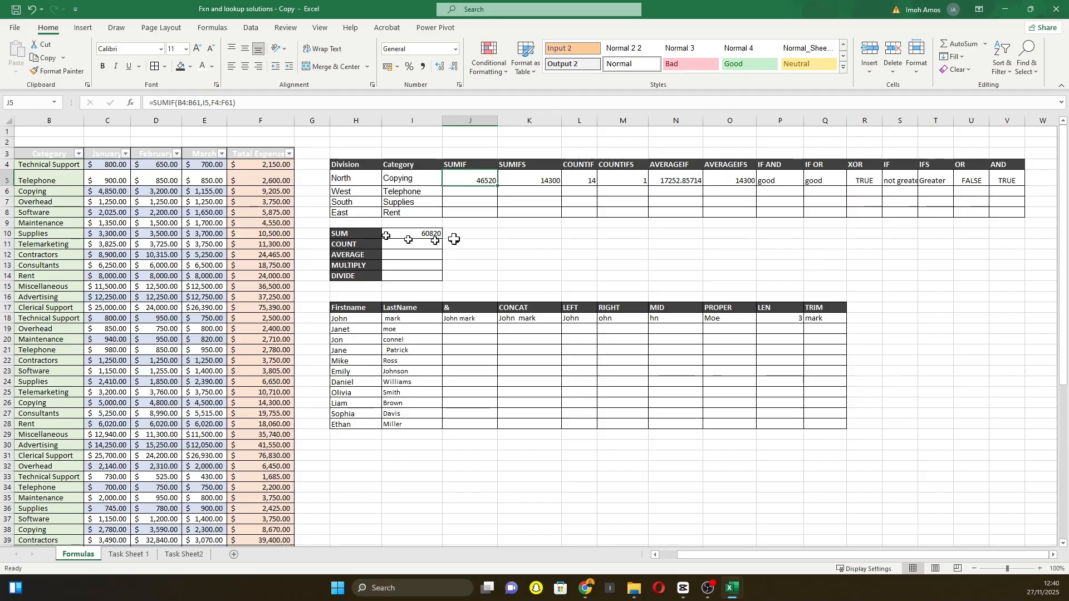
{"action": "left_click", "coordinate": [433, 234]}
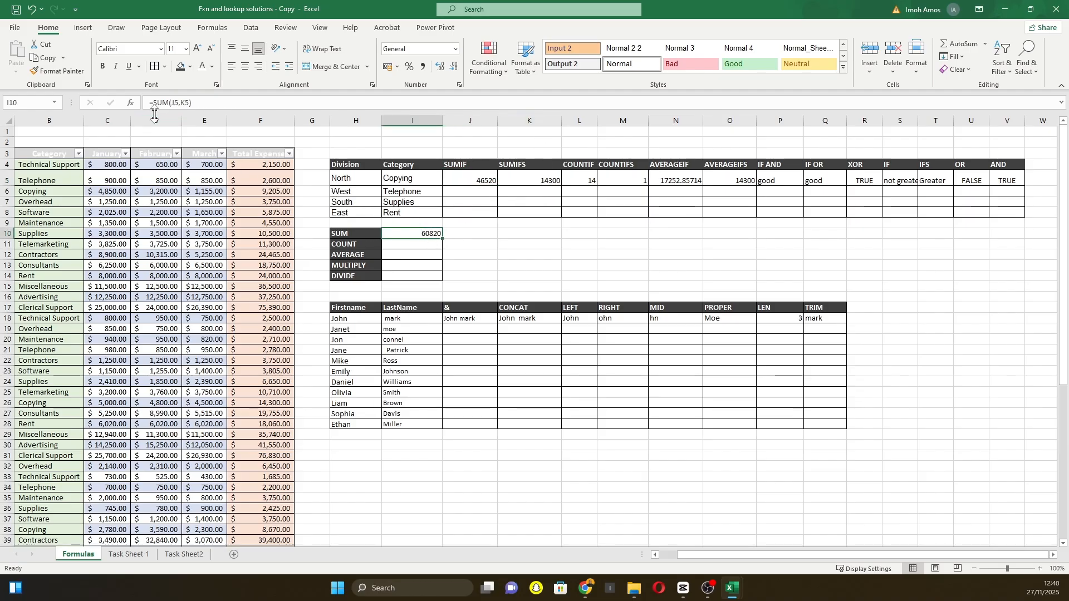
{"action": "left_click", "coordinate": [477, 180]}
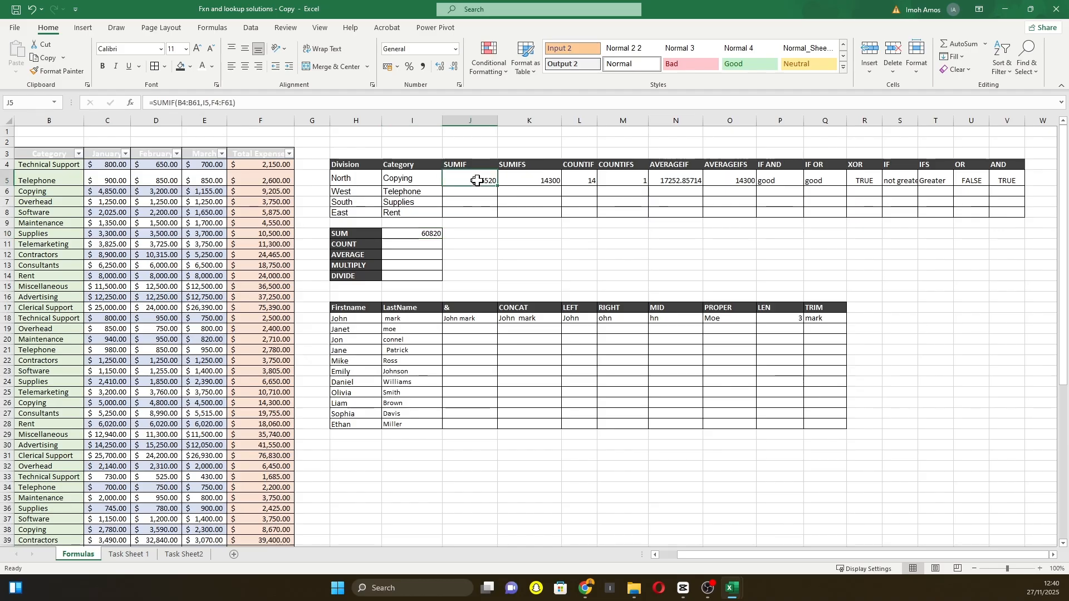
{"action": "left_click_drag", "start_coordinate": [477, 181], "coordinate": [525, 179]}
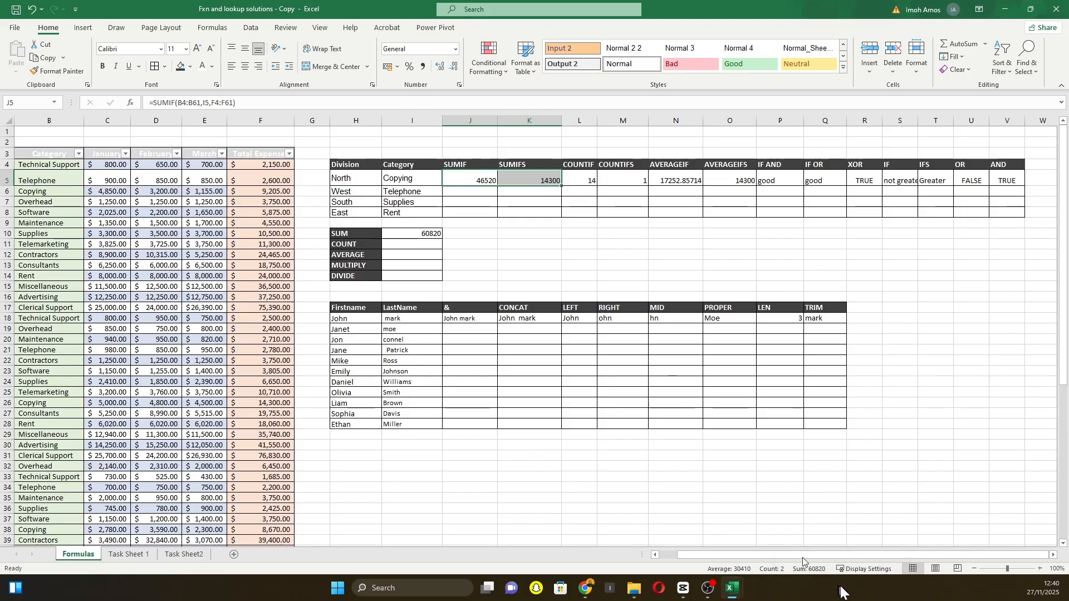
Enter a SUM formula over the Total Expenses range F4:F61 in cell I10.
{"action": "left_click", "coordinate": [416, 232]}
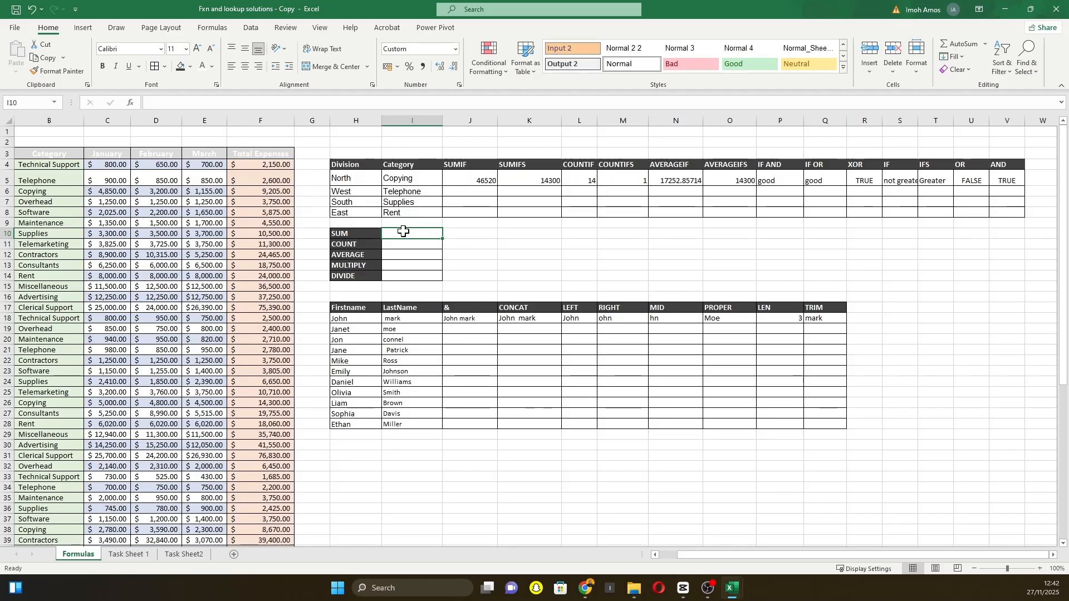
{"action": "type", "text": "=sum"}
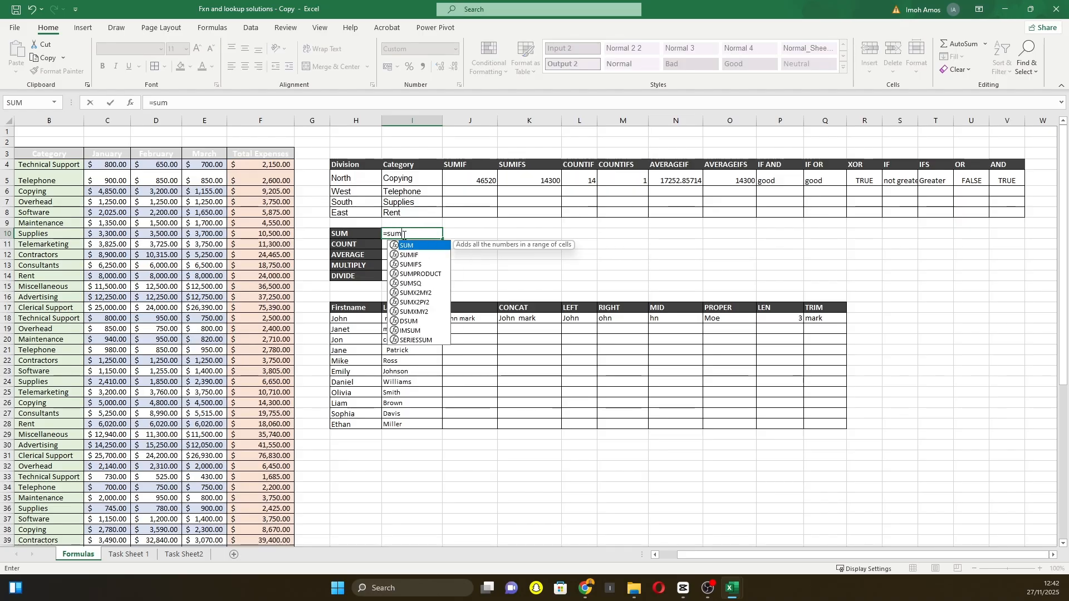
{"action": "key", "text": "Tab"}
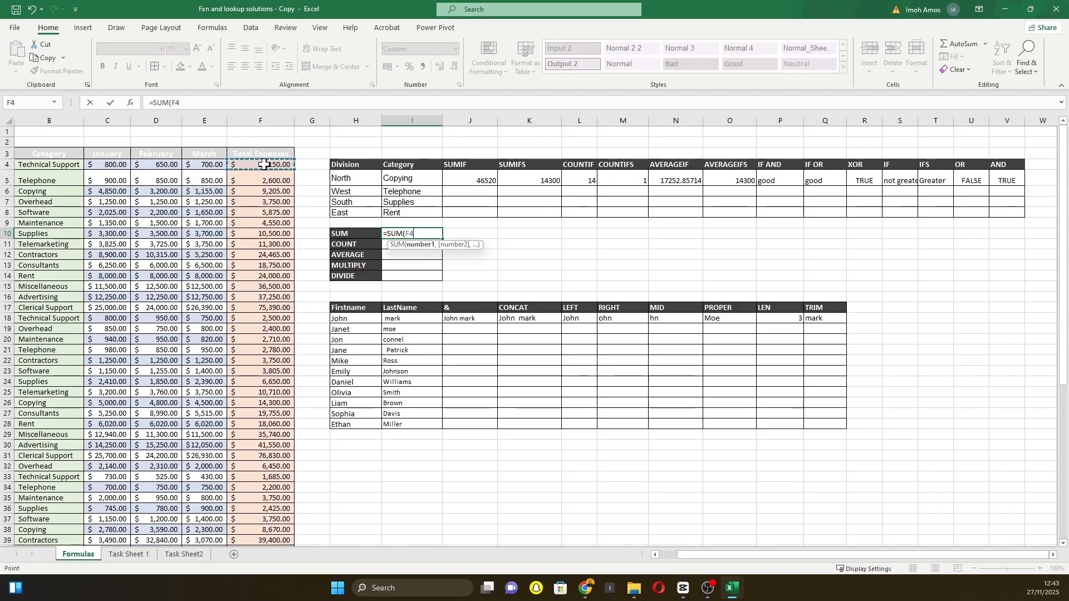
{"action": "left_click_drag", "start_coordinate": [264, 165], "coordinate": [261, 540]}
{"action": "scroll", "coordinate": [407, 200], "scroll_direction": "up", "scroll_amount": 7}
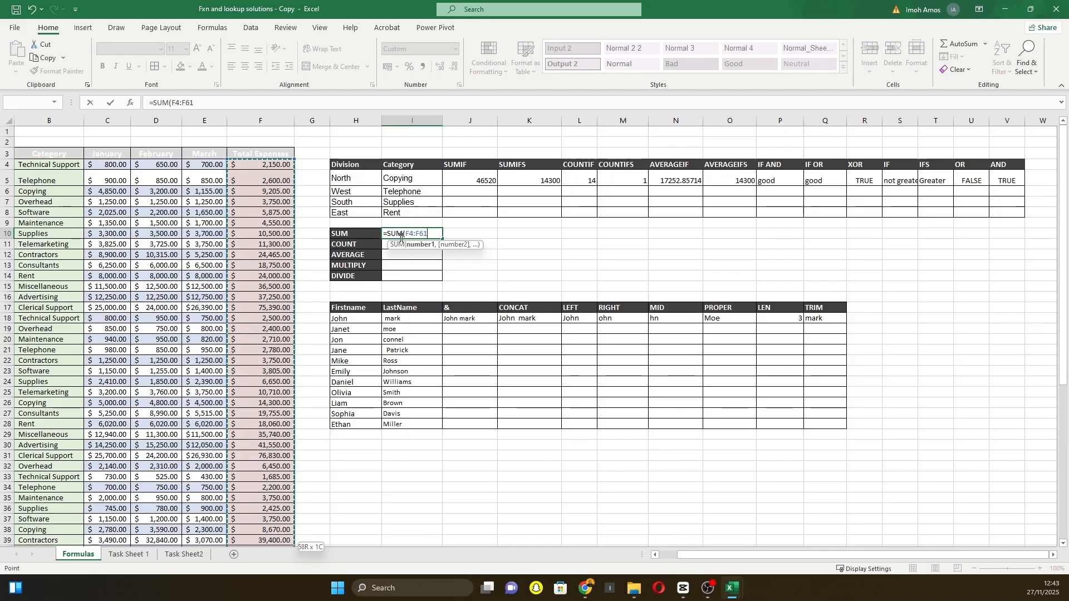
{"action": "scroll", "coordinate": [279, 289], "scroll_direction": "down", "scroll_amount": 9}
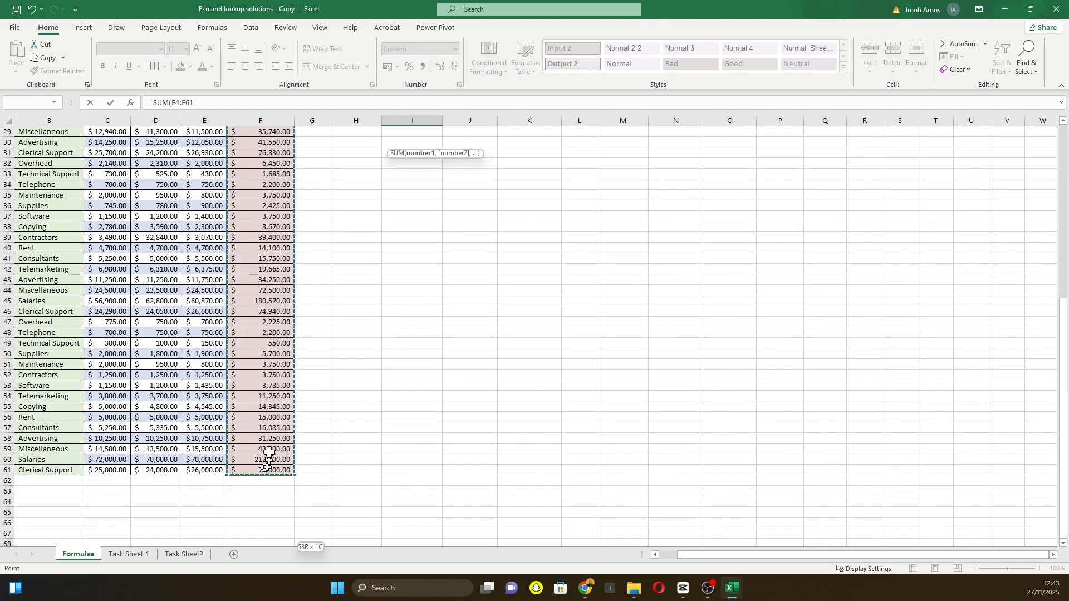
{"action": "scroll", "coordinate": [284, 345], "scroll_direction": "up", "scroll_amount": 9}
{"action": "key", "text": "Return"}
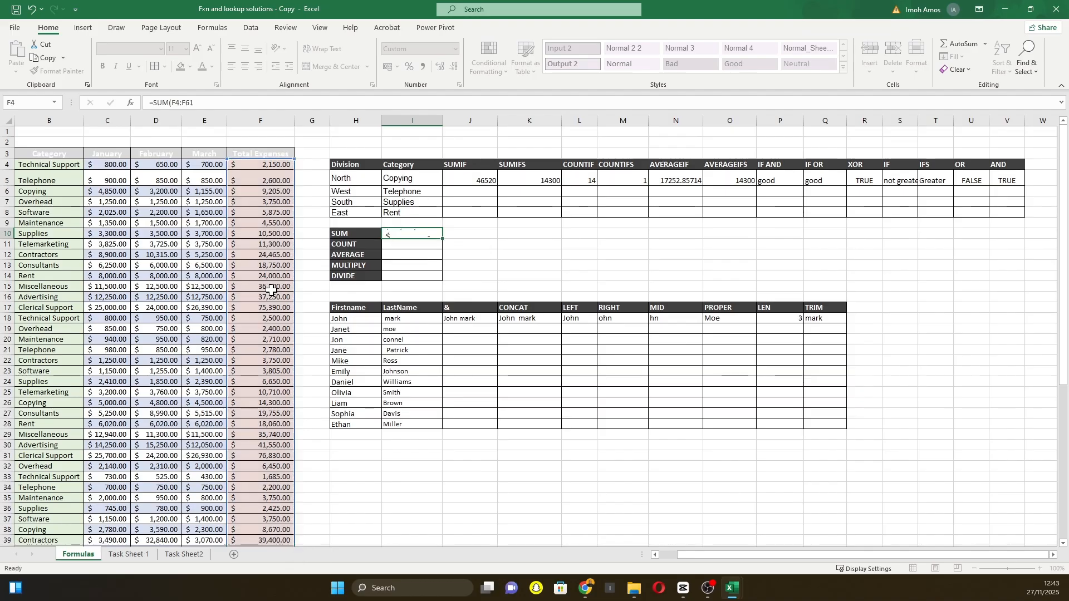
Reduce the number format of the SUM result in I10 to zero decimal places.
{"action": "left_click", "coordinate": [404, 234]}
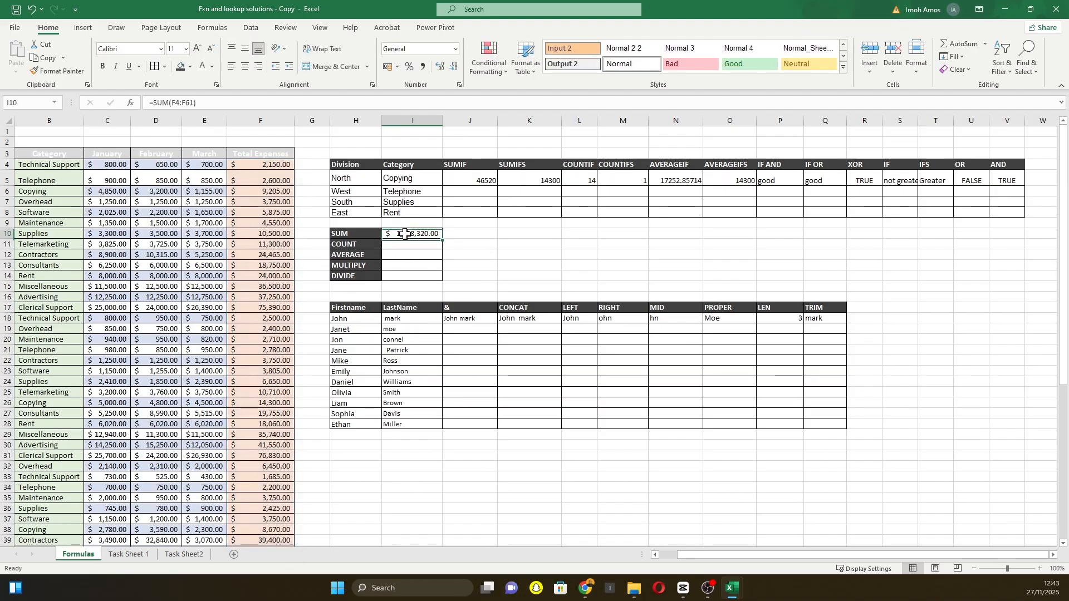
{"action": "left_click", "coordinate": [456, 66]}
{"action": "left_click", "coordinate": [456, 66]}
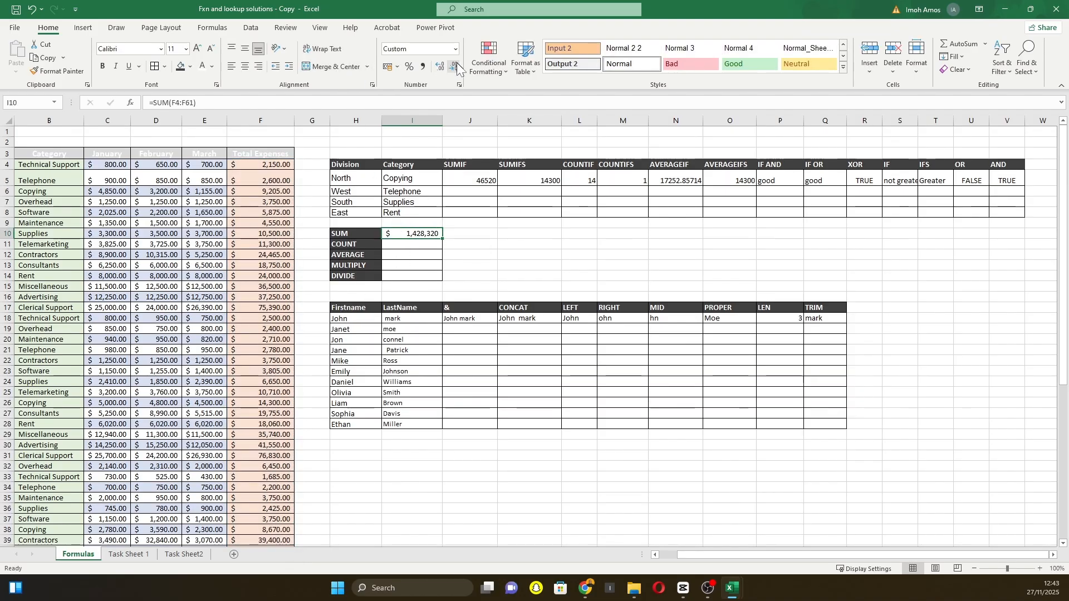
{"action": "left_click", "coordinate": [463, 235]}
Compare the SUM result in I10 with the status bar sum of the Total Expenses cells F4:F61.
{"action": "left_click", "coordinate": [418, 233]}
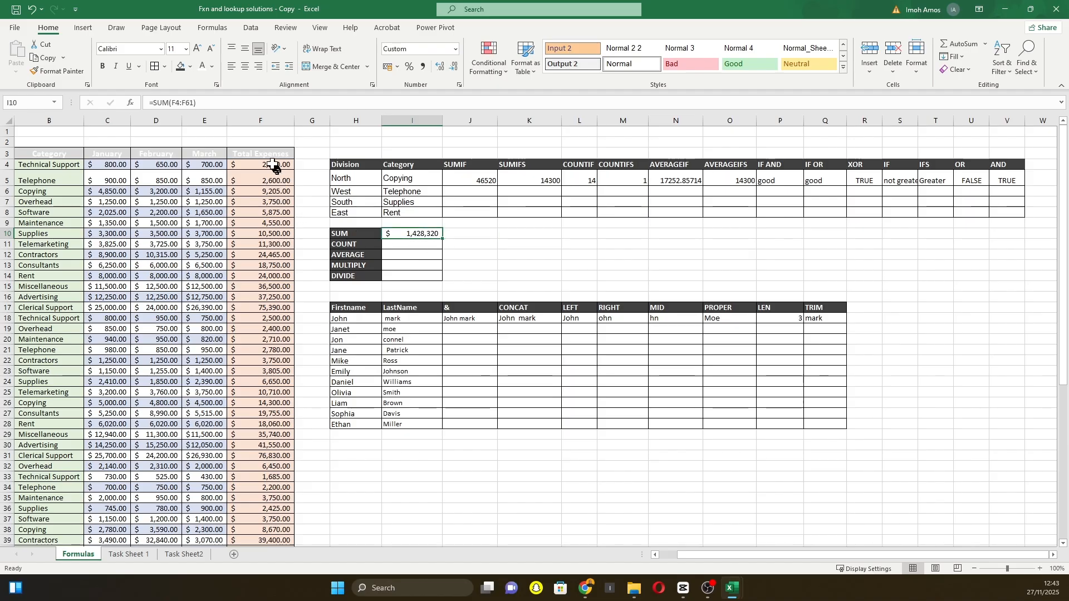
{"action": "left_click_drag", "start_coordinate": [273, 164], "coordinate": [258, 525]}
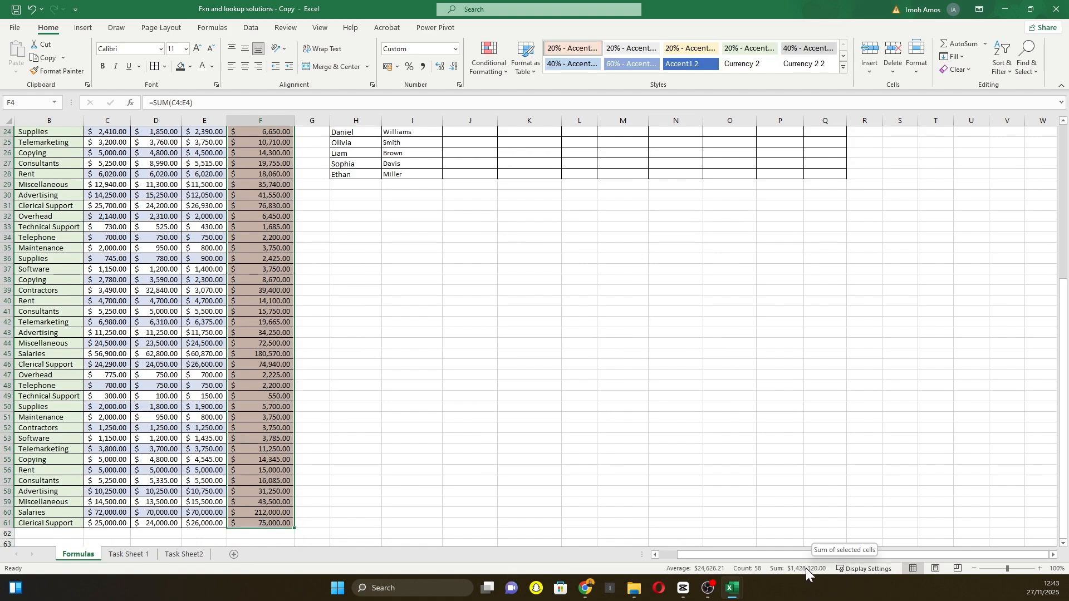
{"action": "scroll", "coordinate": [307, 247], "scroll_direction": "up", "scroll_amount": 8}
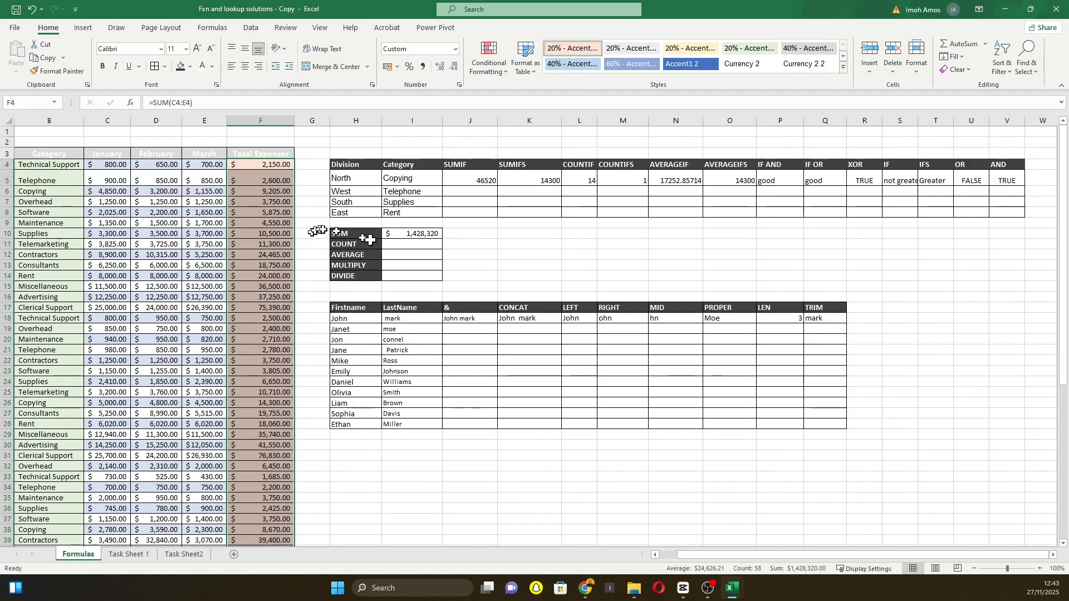
{"action": "left_click", "coordinate": [413, 231]}
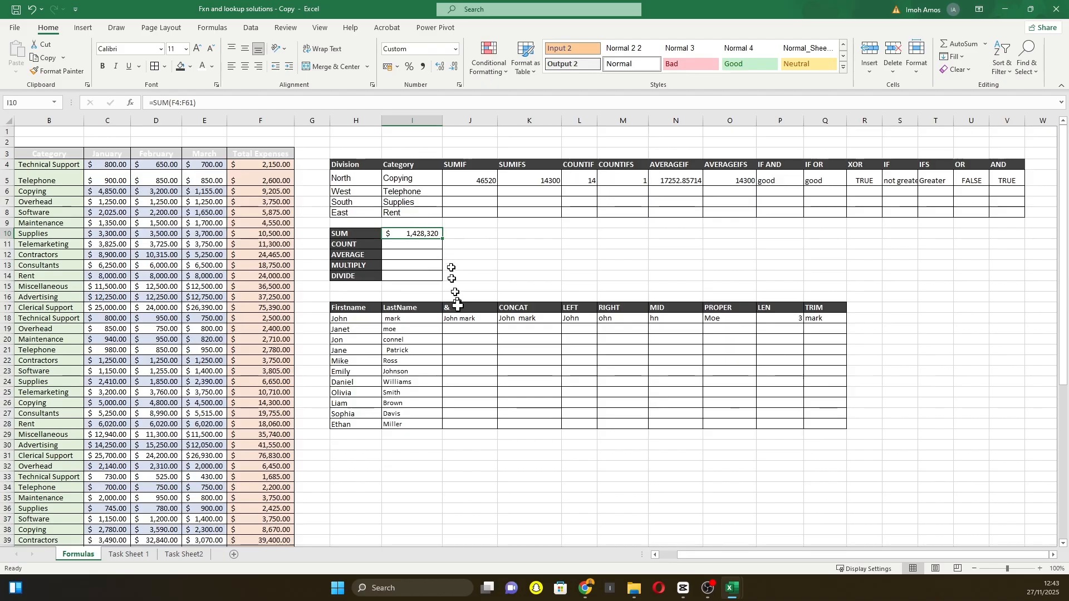
Enter a COUNT formula over the Total Expenses range F4:F61 in cell I11.
{"action": "left_click", "coordinate": [400, 244]}
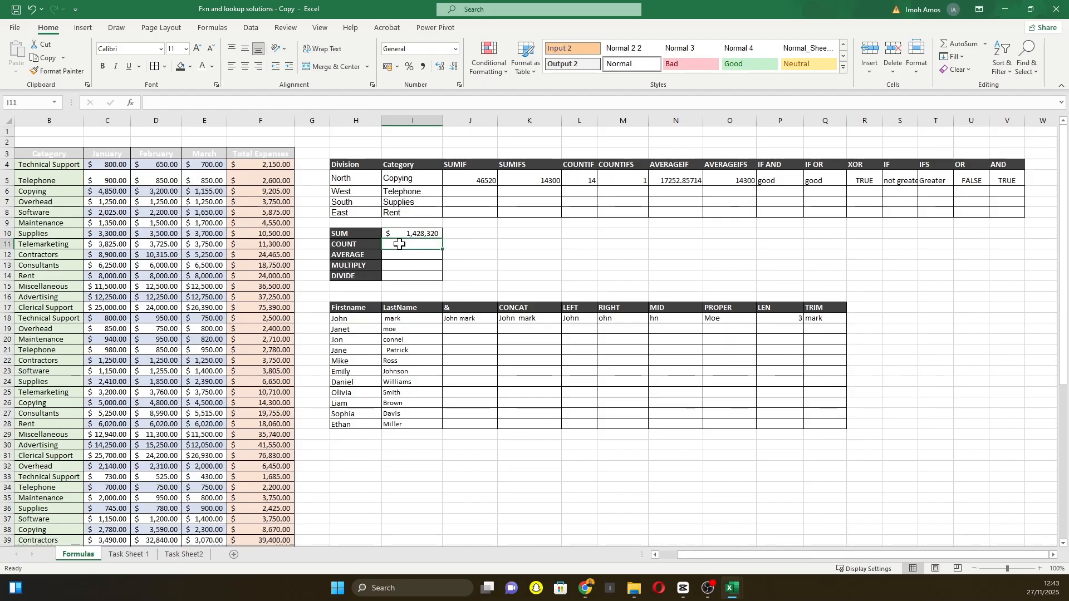
{"action": "type", "text": "="}
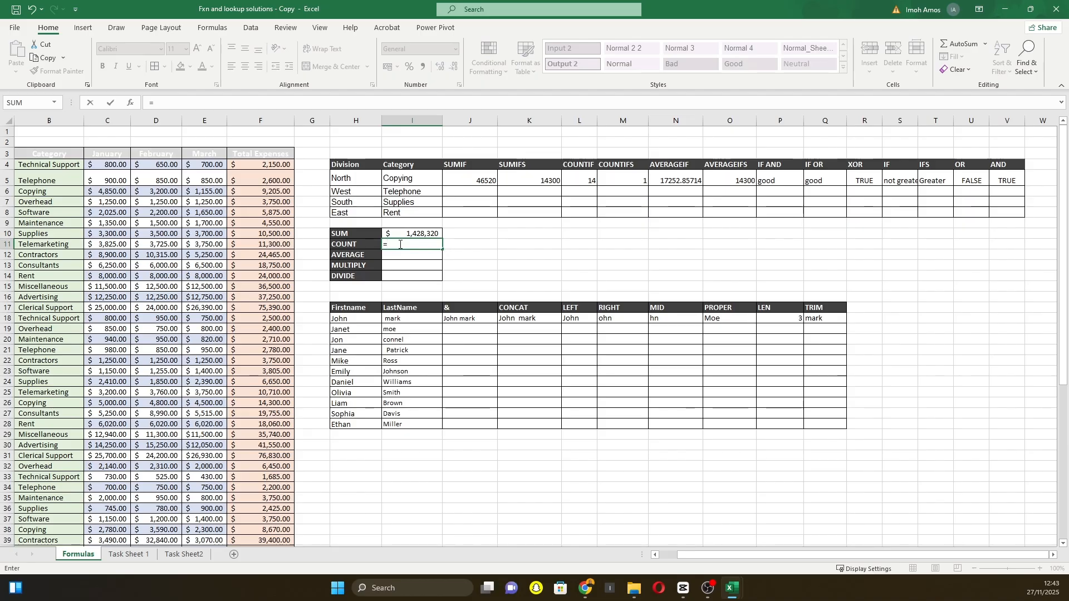
{"action": "type", "text": "coun"}
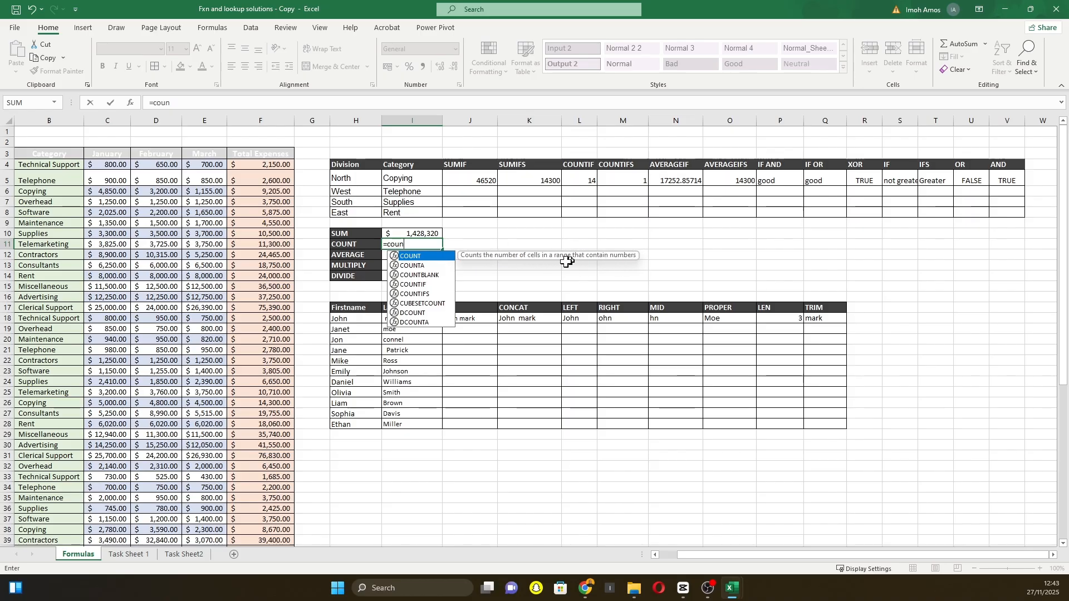
{"action": "key", "text": "Tab"}
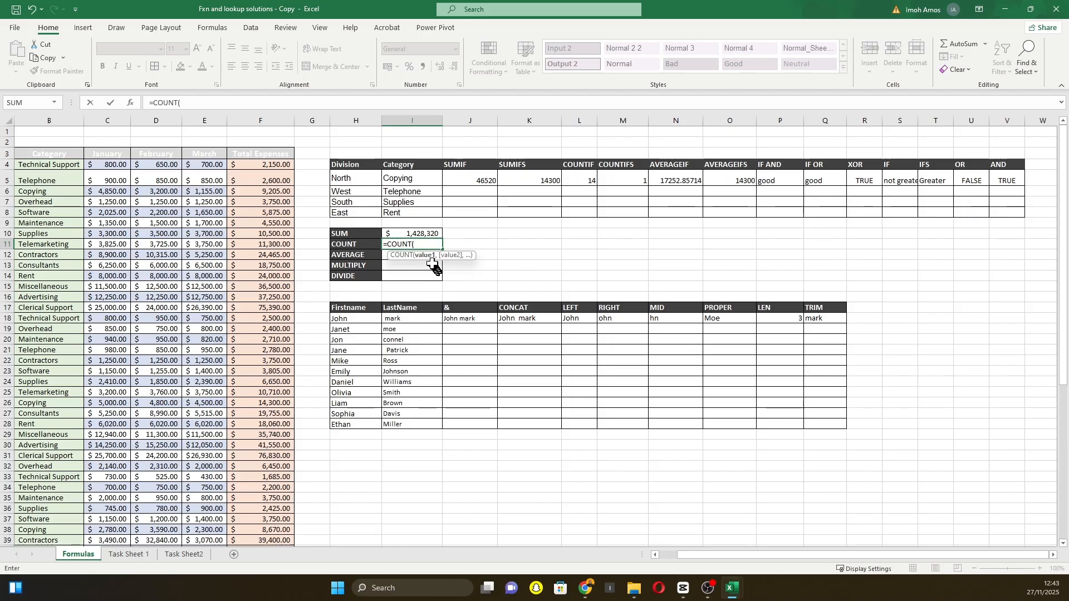
{"action": "left_click", "coordinate": [276, 166]}
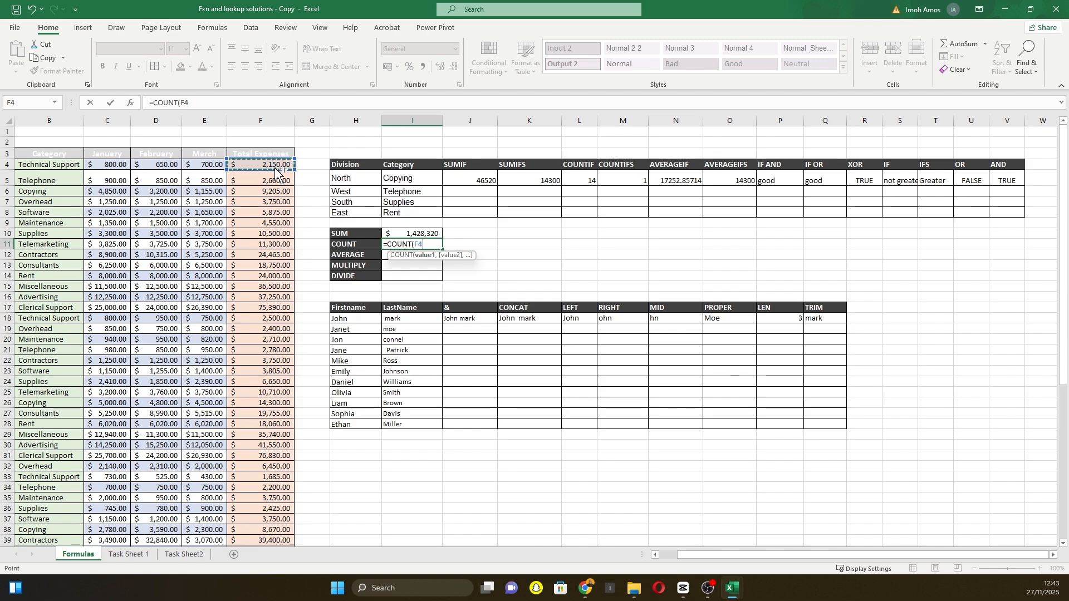
{"action": "scroll", "coordinate": [274, 167], "scroll_direction": "down", "scroll_amount": 7}
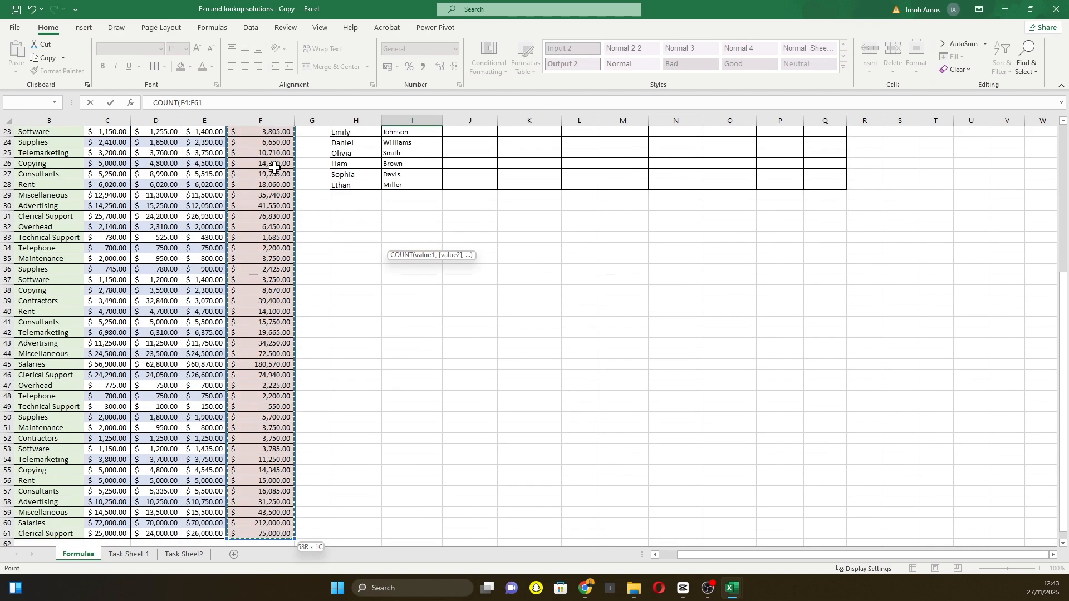
{"action": "key", "text": "Return"}
{"action": "scroll", "coordinate": [280, 169], "scroll_direction": "up", "scroll_amount": 4}
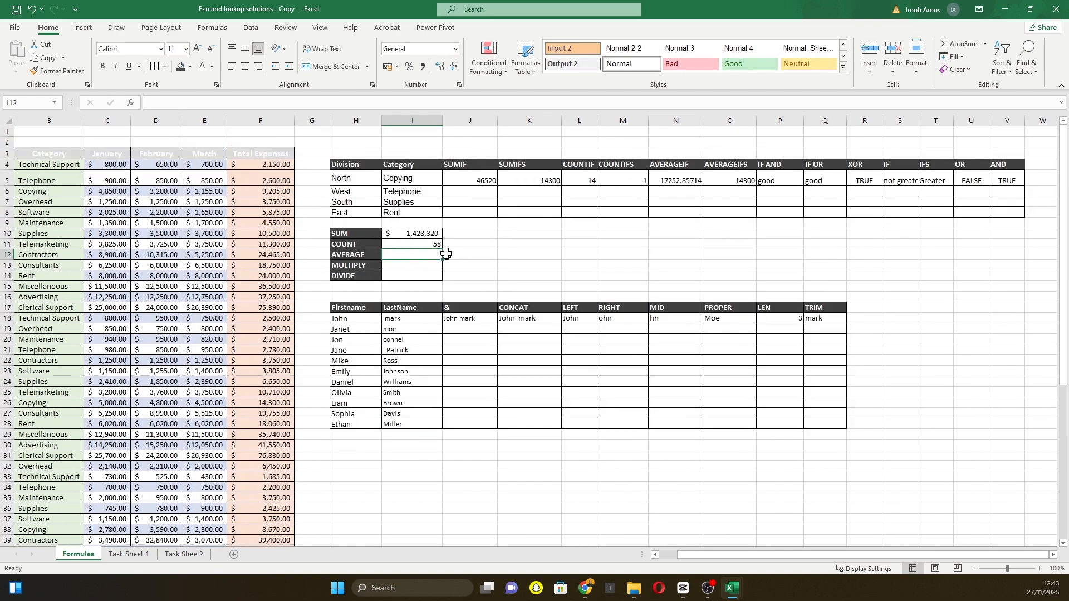
Compare the COUNT result in I11 with the status bar count for the whole Total Expenses column F.
{"action": "left_click", "coordinate": [433, 245]}
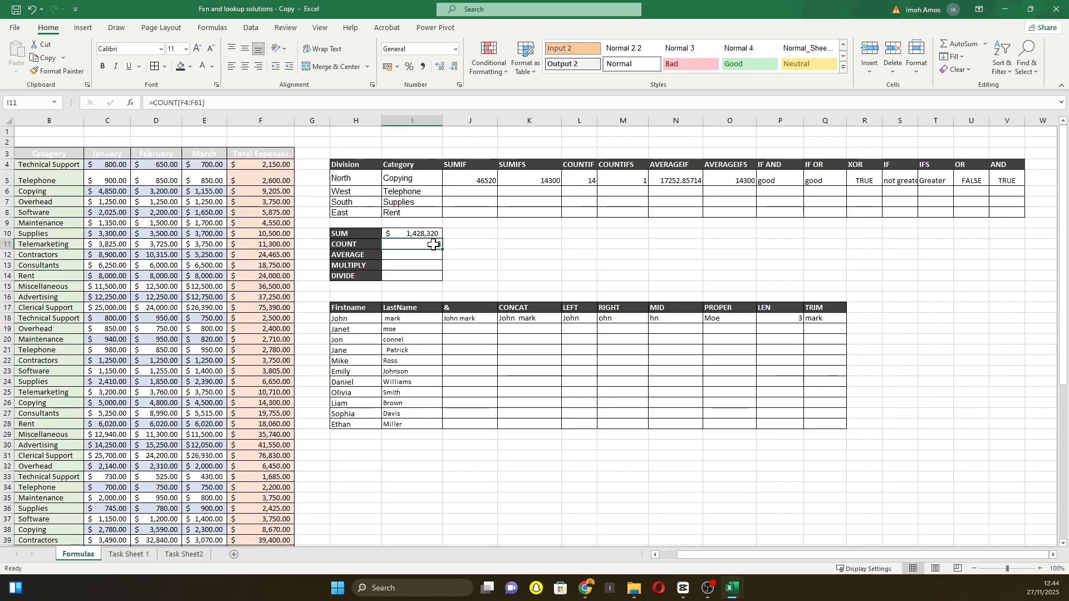
{"action": "left_click", "coordinate": [263, 119]}
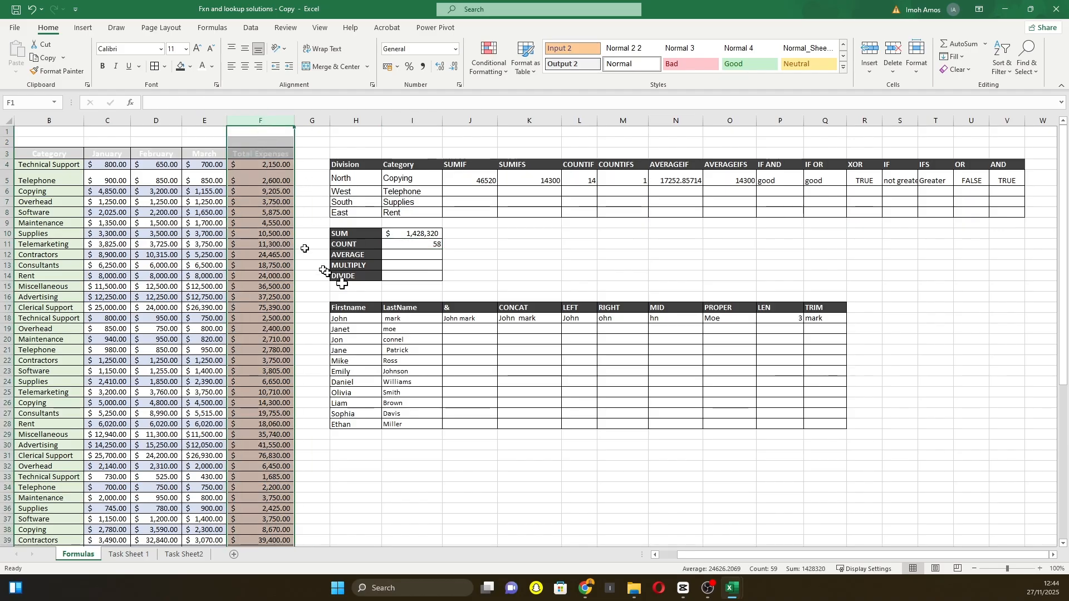
{"action": "left_click", "coordinate": [425, 245]}
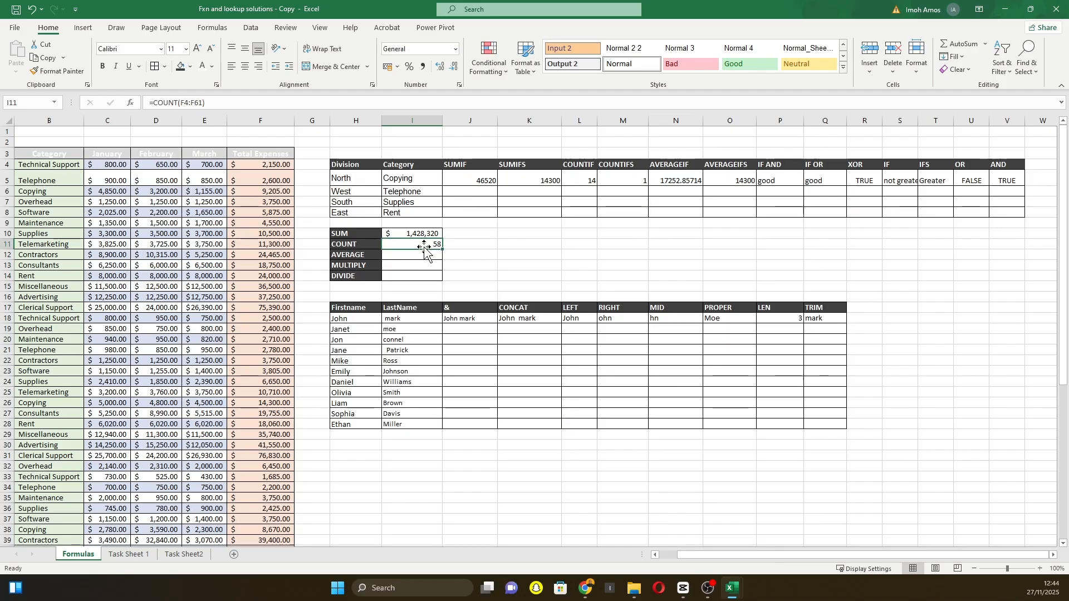
Enter an AVERAGE formula over the Total Expenses range F4:F61 in cell I12.
{"action": "left_click", "coordinate": [407, 255]}
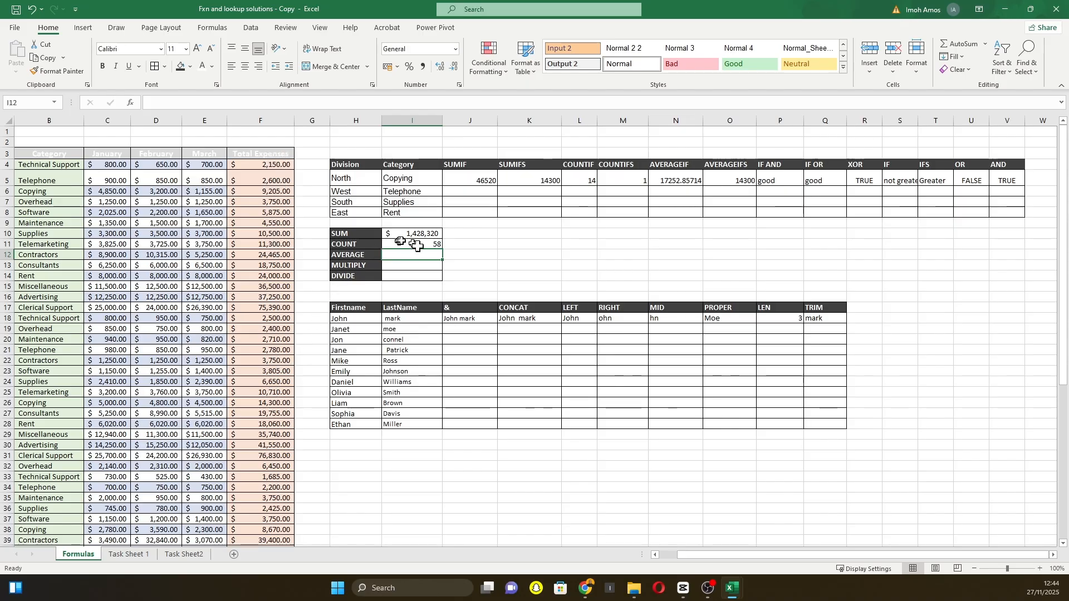
{"action": "type", "text": "="}
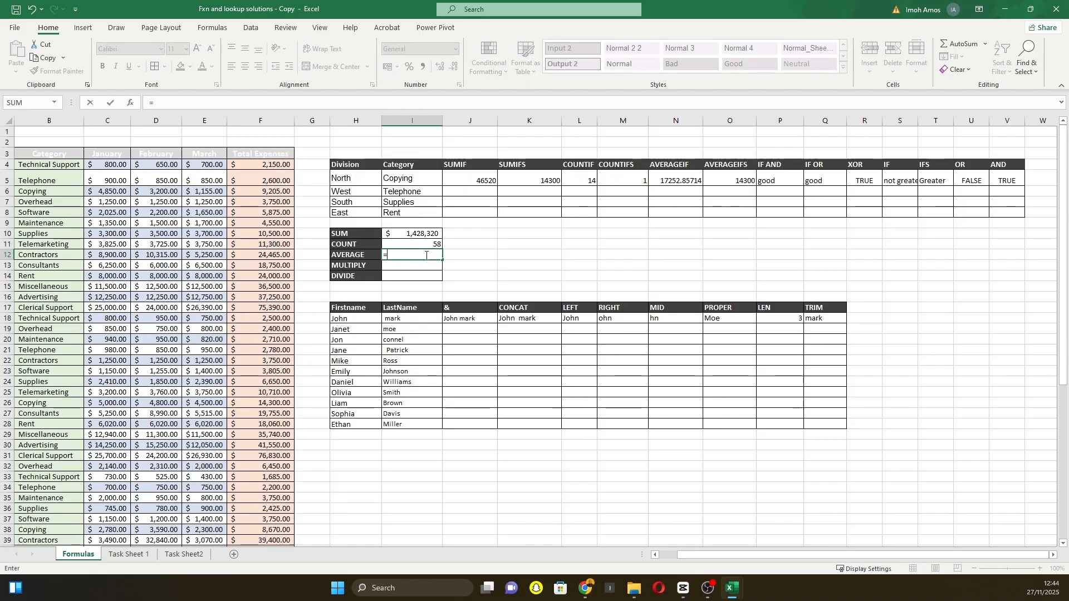
{"action": "type", "text": "aver"}
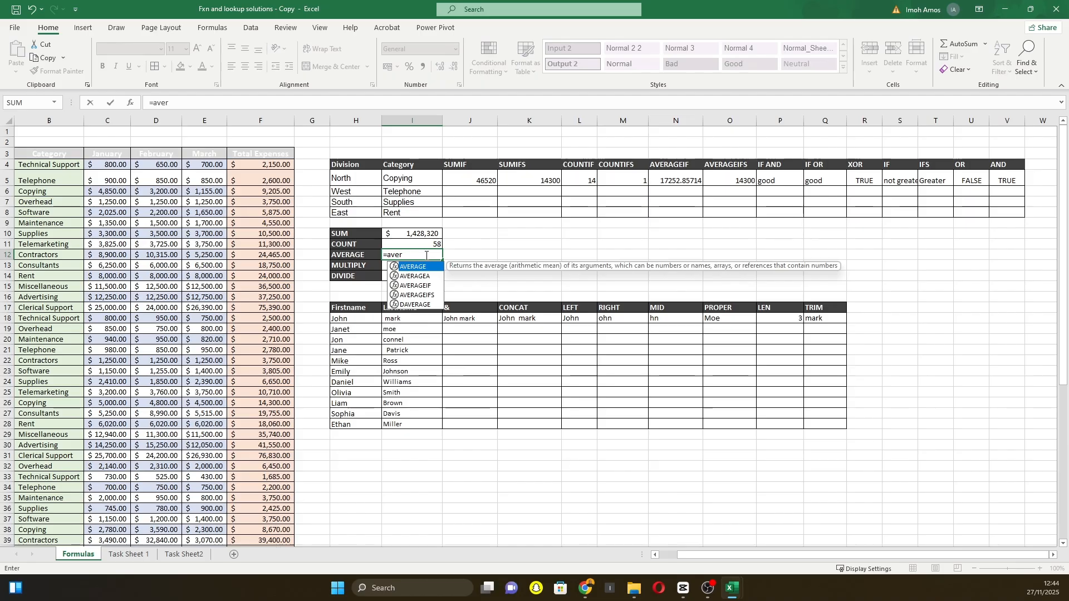
{"action": "key", "text": "Tab"}
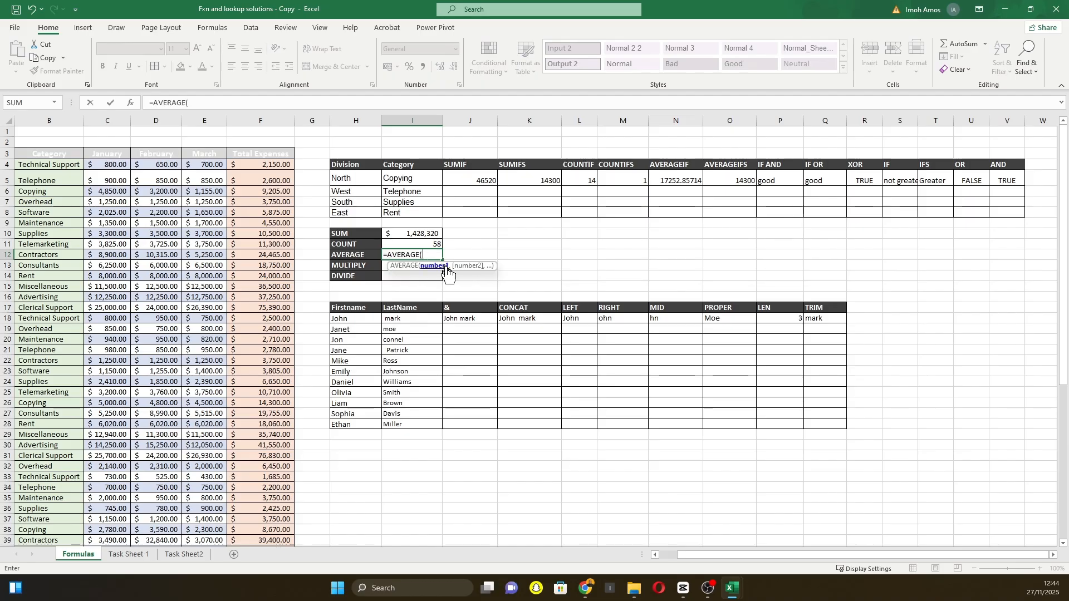
{"action": "left_click", "coordinate": [272, 167]}
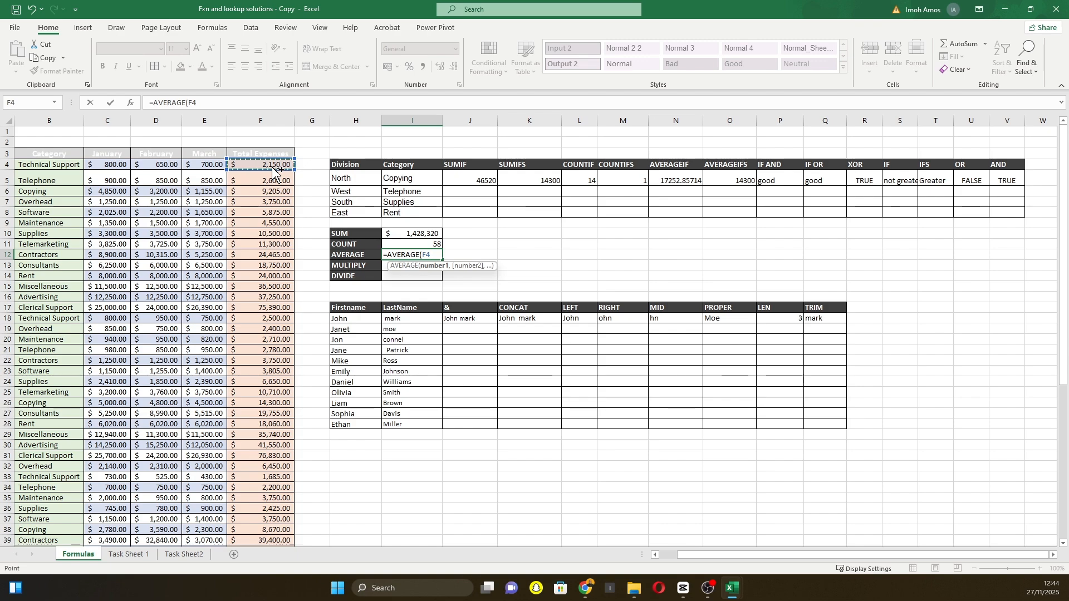
{"action": "key", "text": "ctrl+shift+Down"}
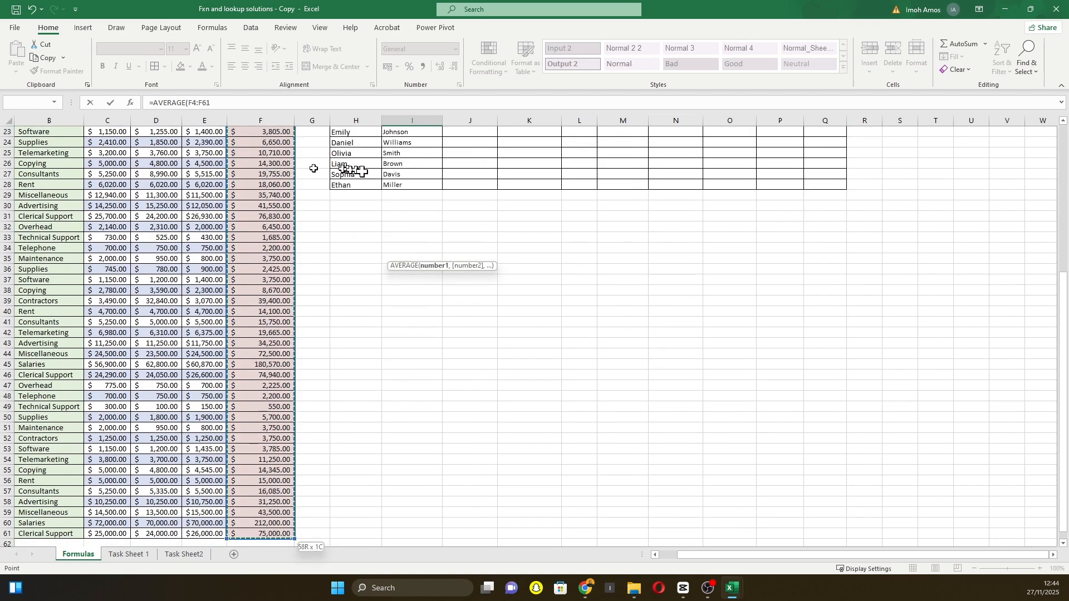
{"action": "scroll", "coordinate": [334, 169], "scroll_direction": "up", "scroll_amount": 7}
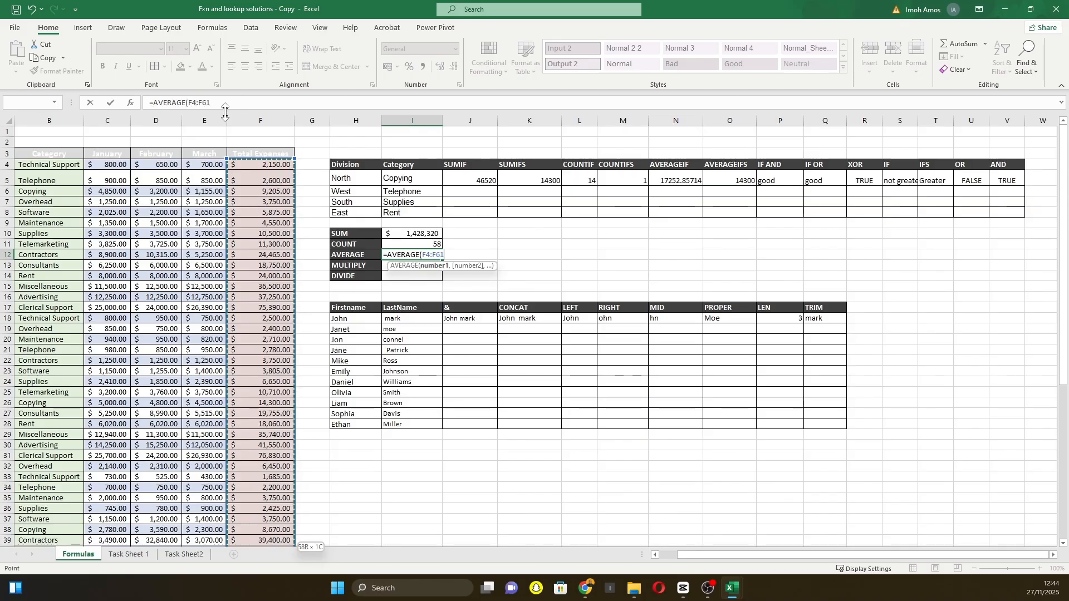
{"action": "key", "text": "Return"}
{"action": "left_click", "coordinate": [431, 255]}
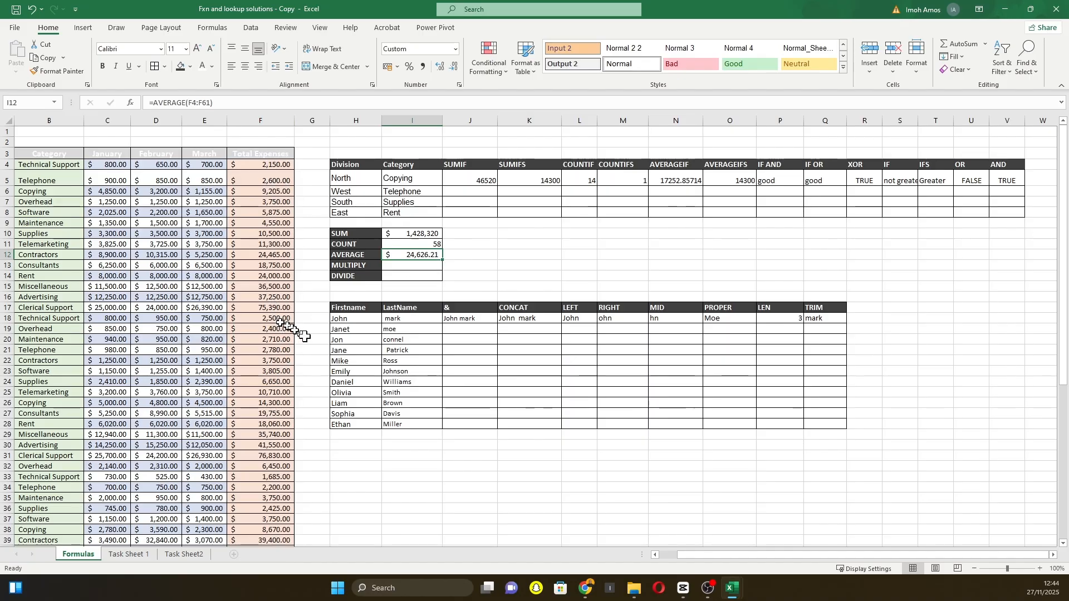
Enter the sample numbers 5 in cell K11 and 4 in cell L11.
{"action": "left_click", "coordinate": [469, 266]}
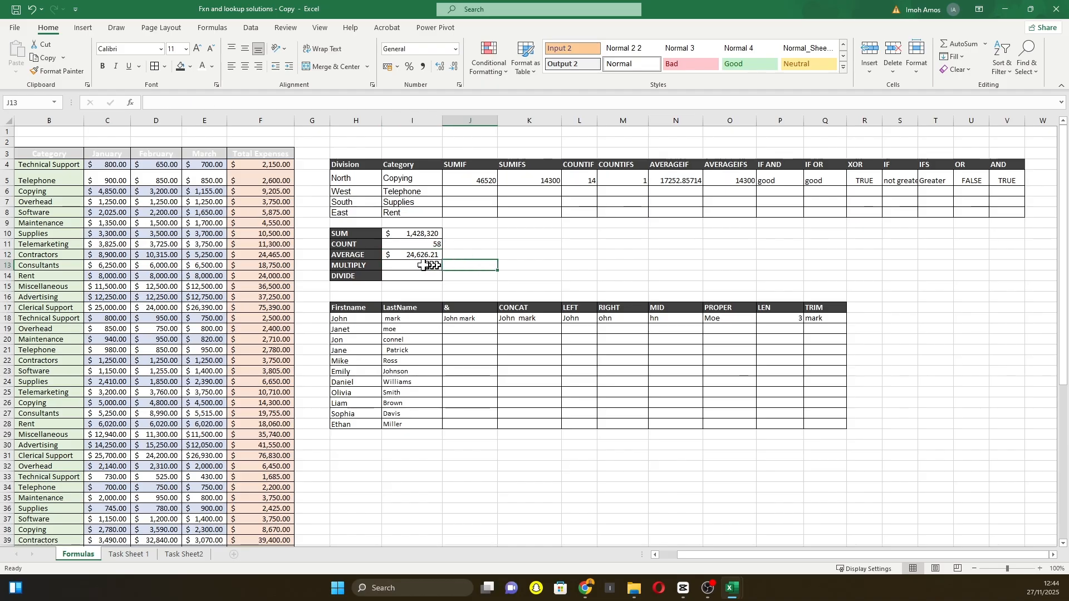
{"action": "left_click", "coordinate": [413, 265]}
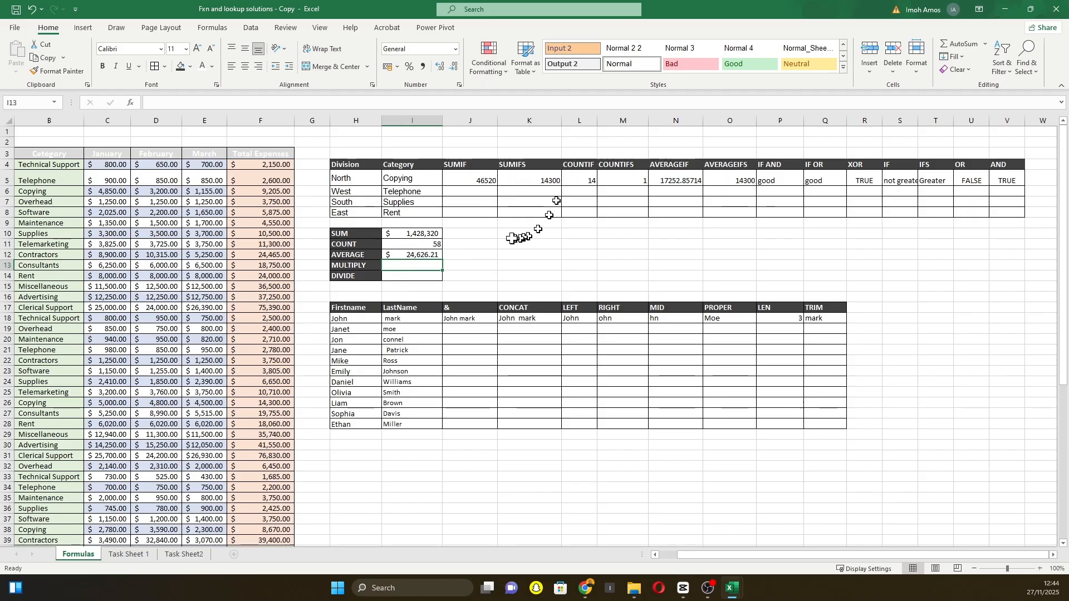
{"action": "left_click", "coordinate": [543, 246]}
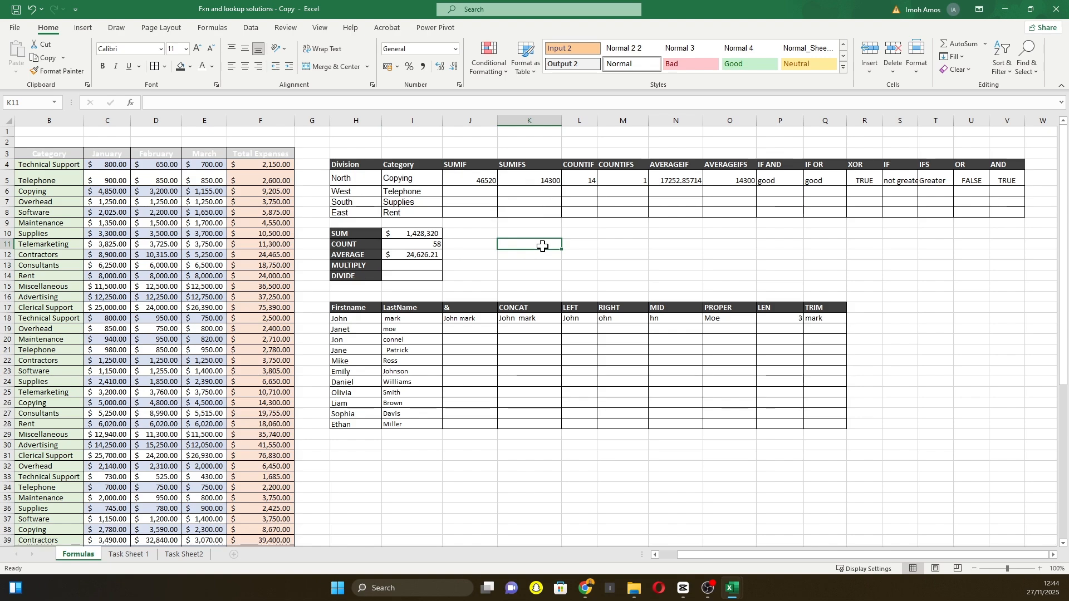
{"action": "type", "text": "5"}
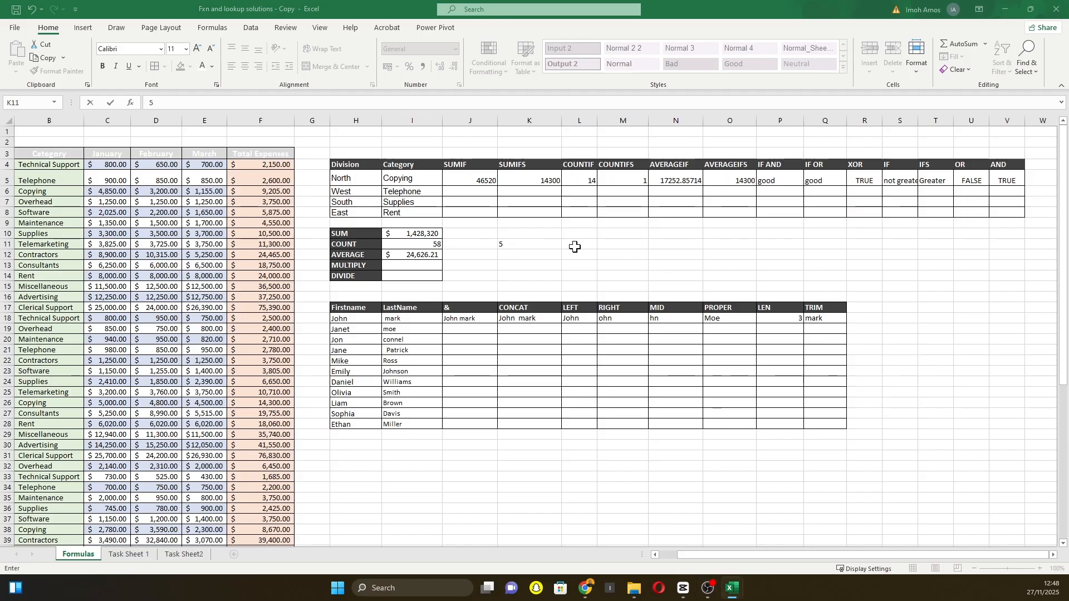
{"action": "left_click", "coordinate": [576, 248]}
{"action": "type", "text": "4"}
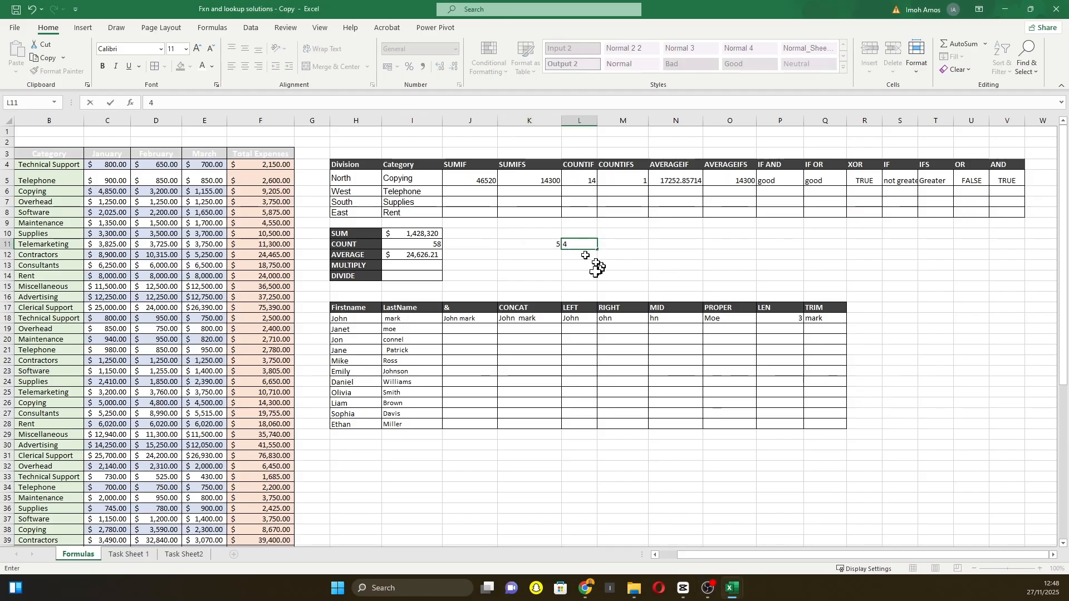
{"action": "left_click_drag", "start_coordinate": [544, 245], "coordinate": [590, 240]}
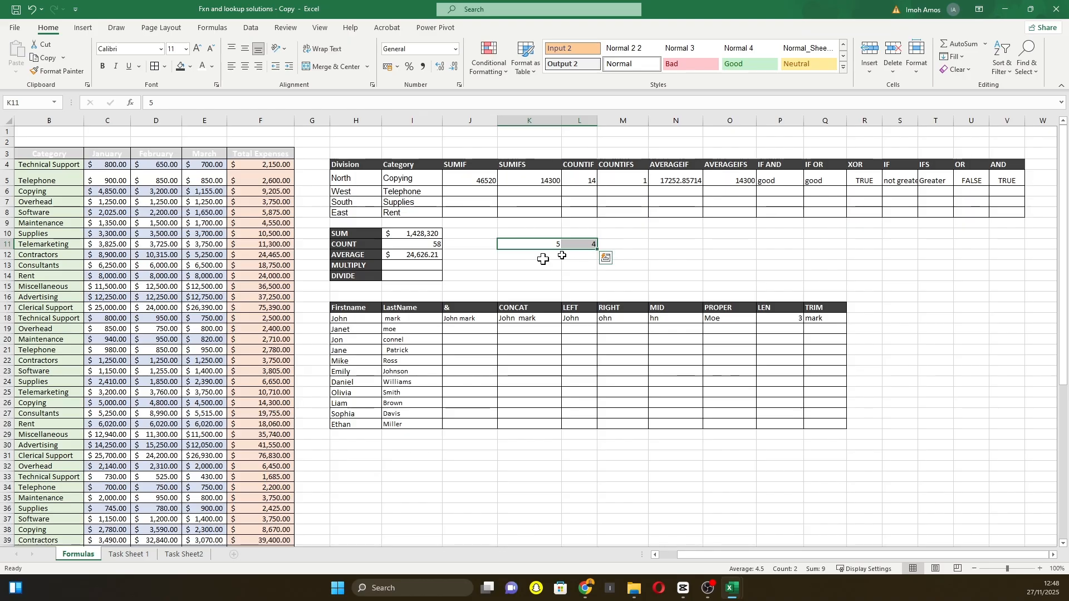
Enter the formula =K11*L11 in the MULTIPLY cell I13.
{"action": "left_click", "coordinate": [426, 266]}
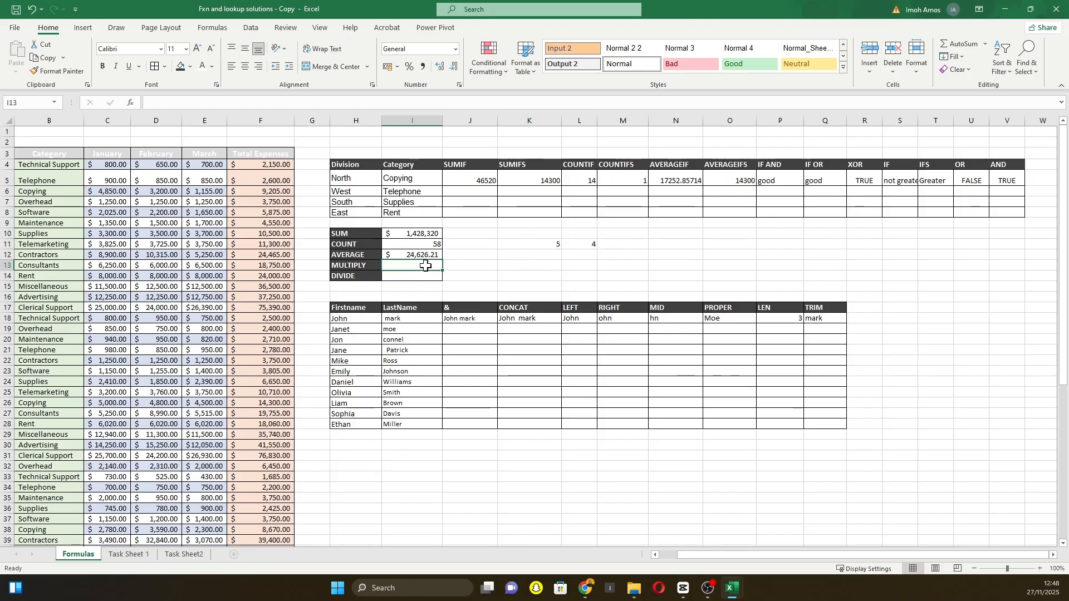
{"action": "type", "text": "="}
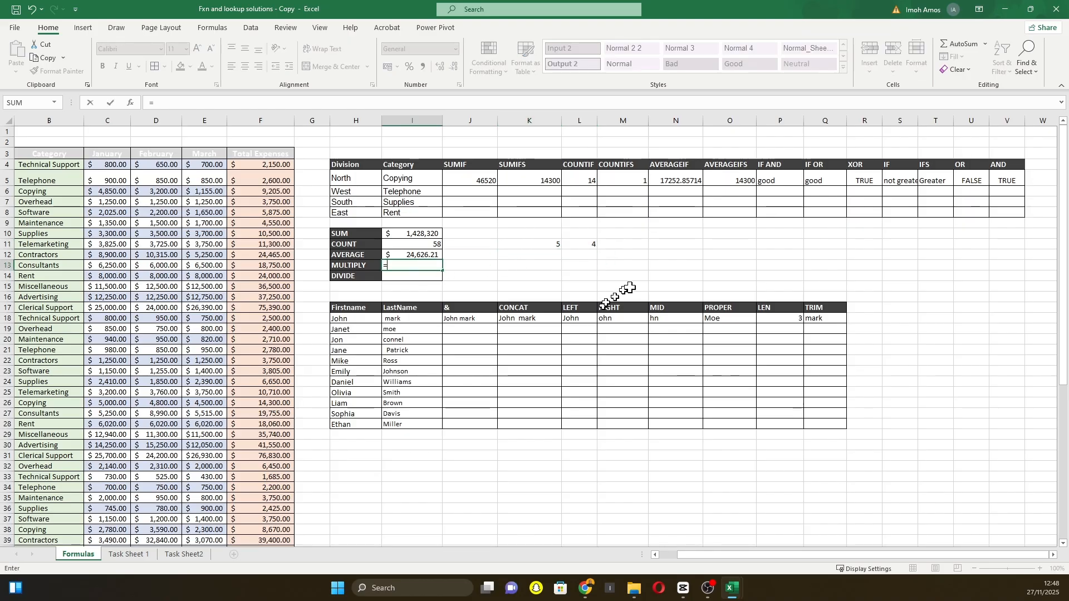
{"action": "left_click", "coordinate": [549, 246]}
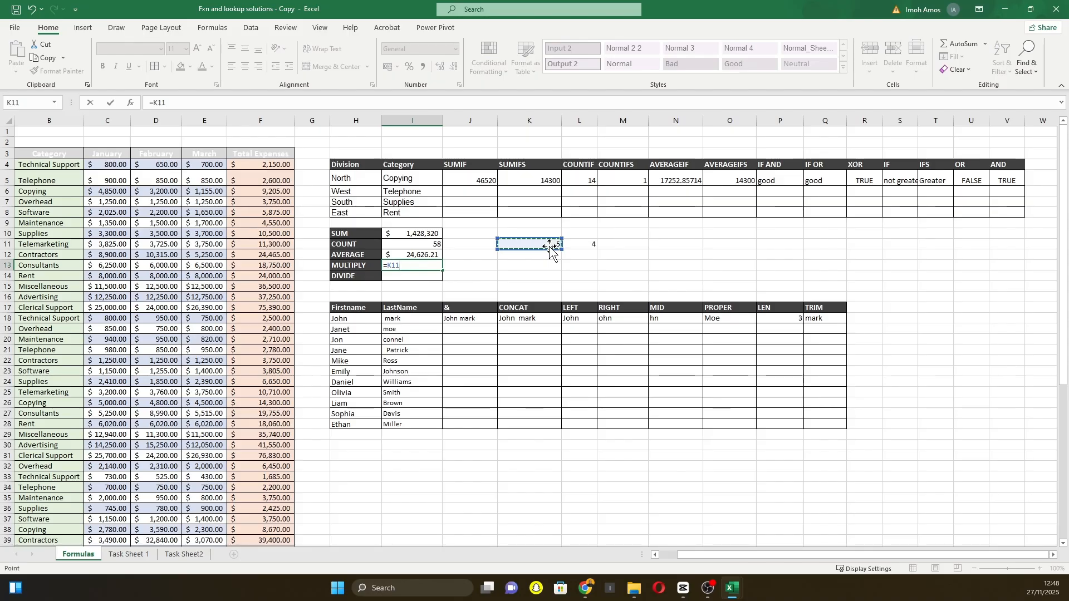
{"action": "type", "text": "*"}
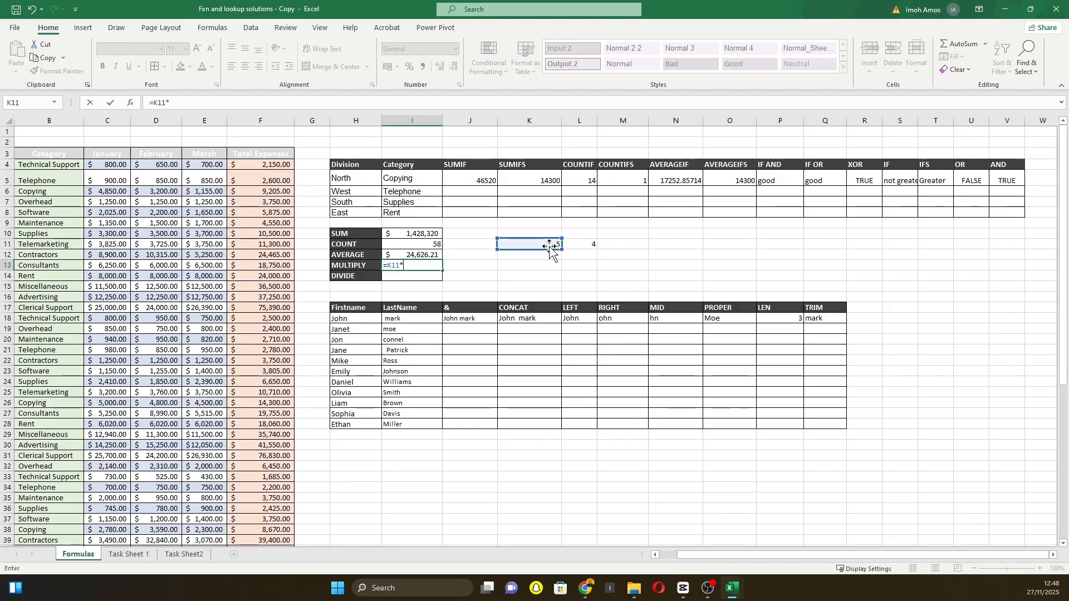
{"action": "left_click", "coordinate": [582, 245]}
{"action": "key", "text": "Return"}
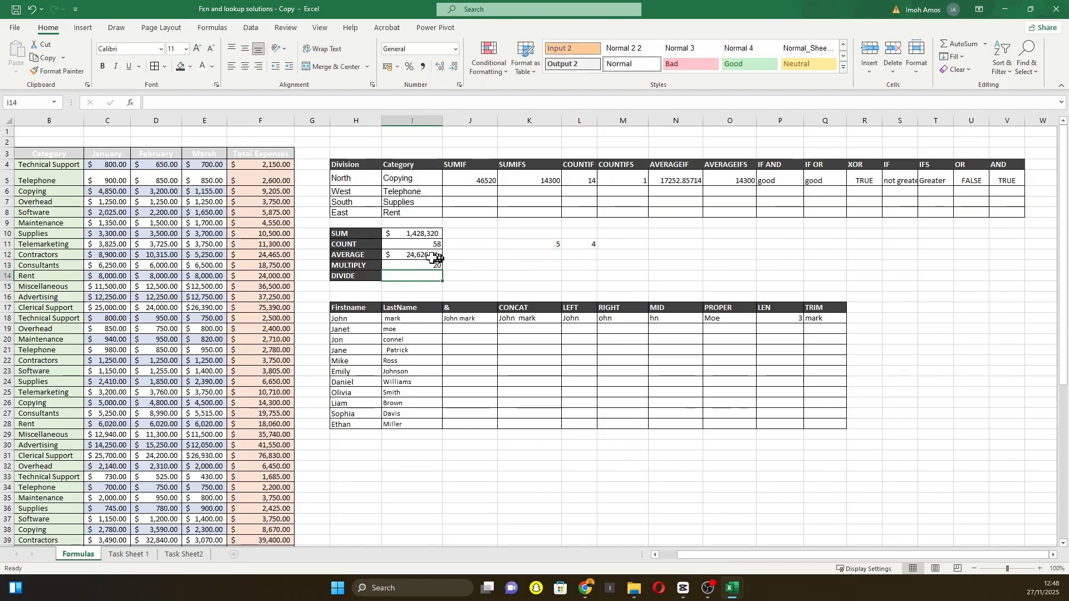
{"action": "left_click", "coordinate": [424, 267]}
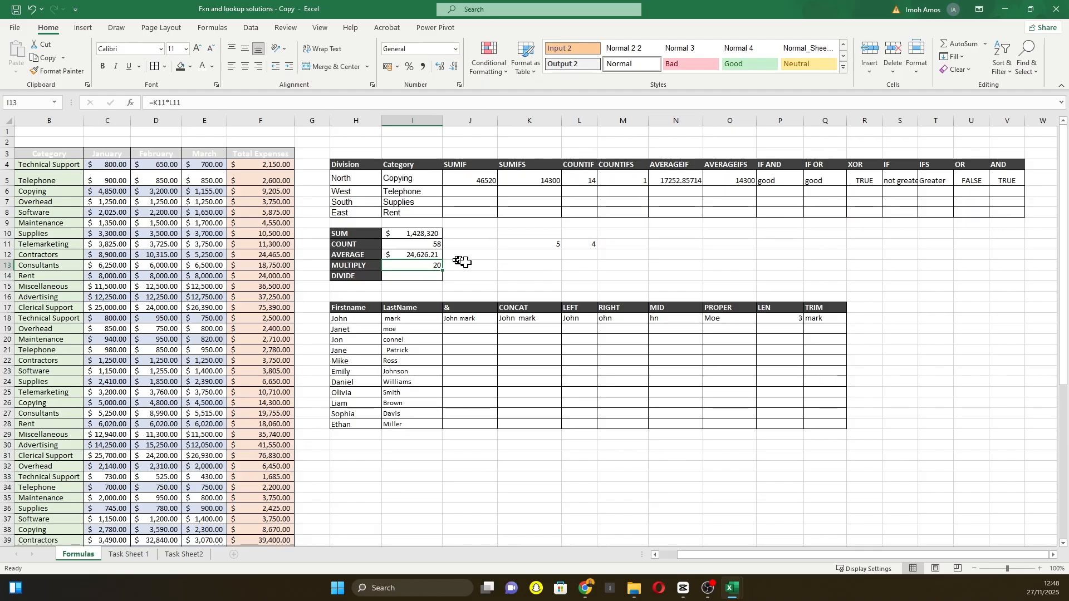
Enter the formula =I13/L11 in the DIVIDE cell I14 to divide the product by the second sample number.
{"action": "left_click", "coordinate": [417, 277]}
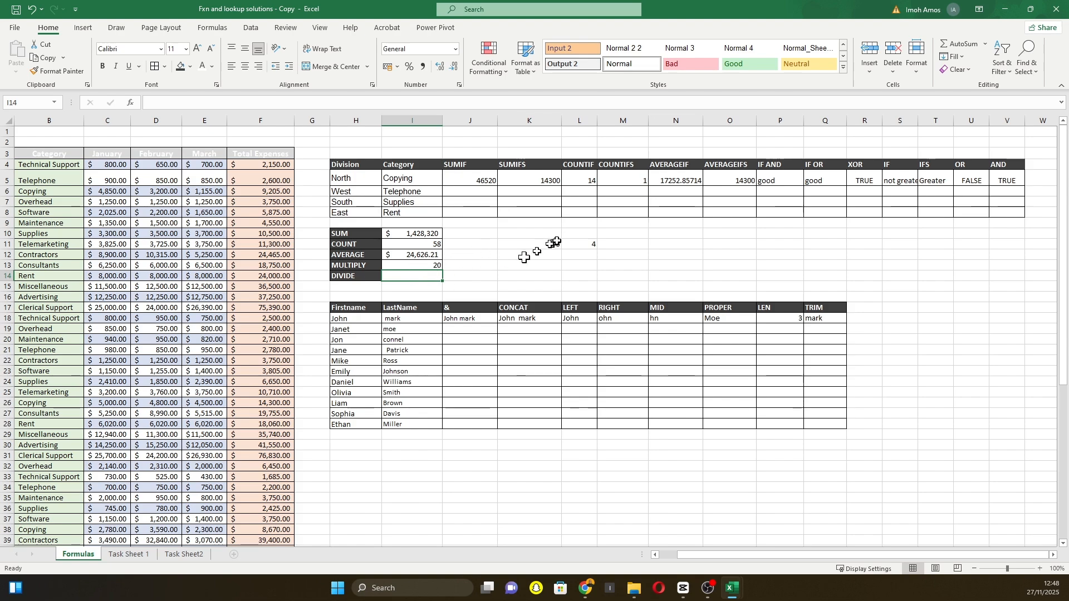
{"action": "type", "text": "="}
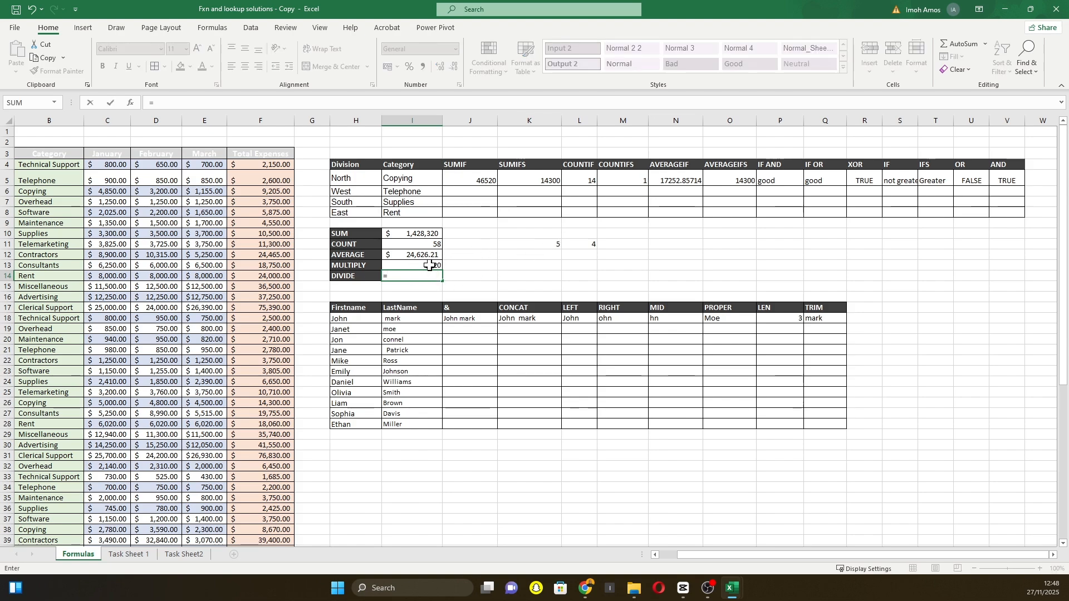
{"action": "left_click", "coordinate": [430, 265]}
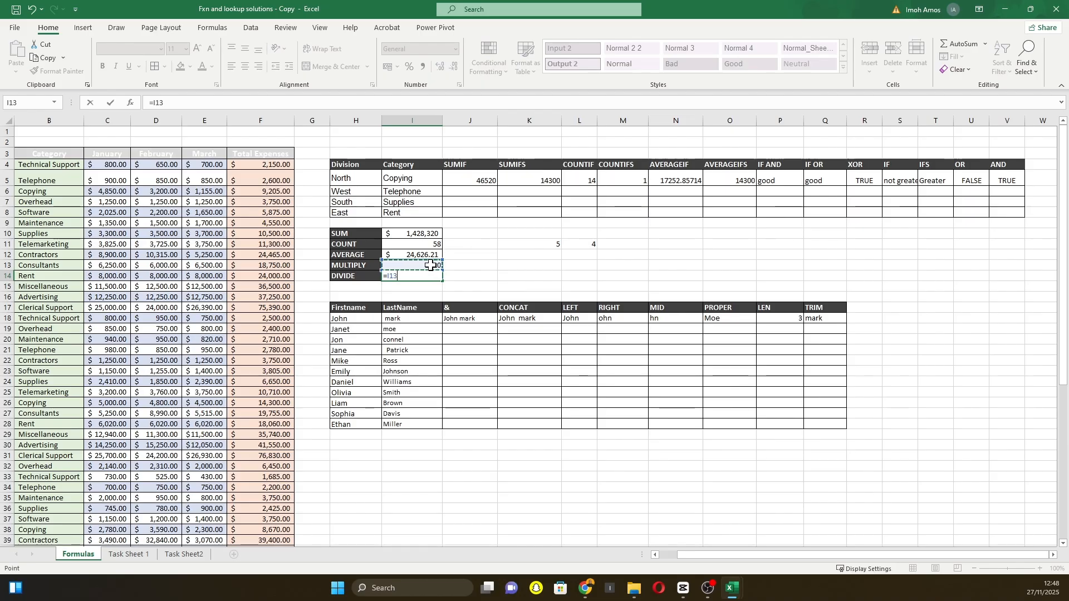
{"action": "type", "text": "/"}
{"action": "left_click", "coordinate": [588, 243]}
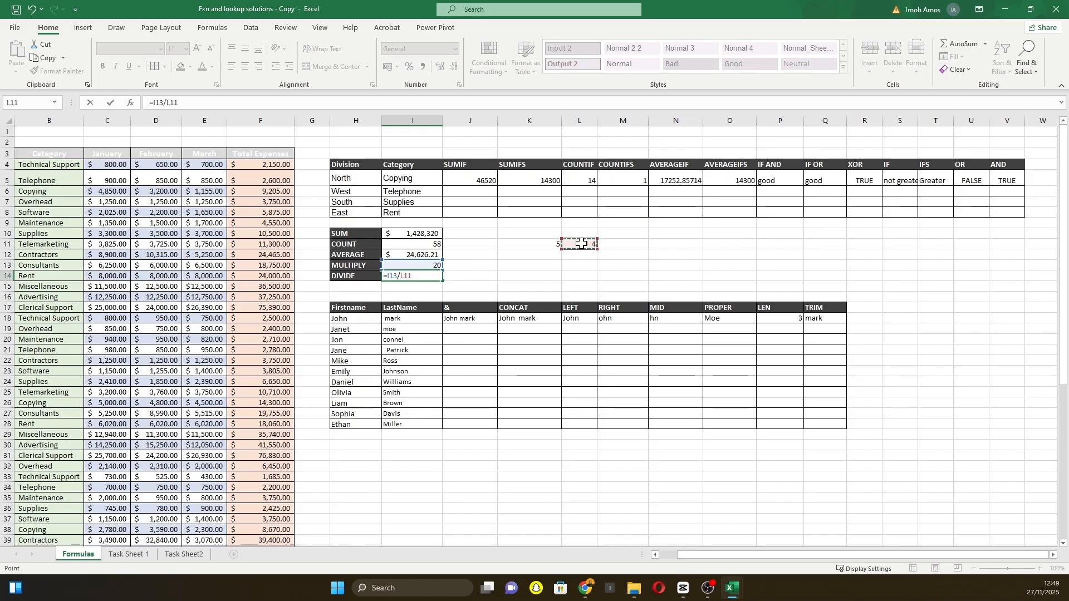
{"action": "key", "text": "Return"}
{"action": "left_click", "coordinate": [427, 277]}
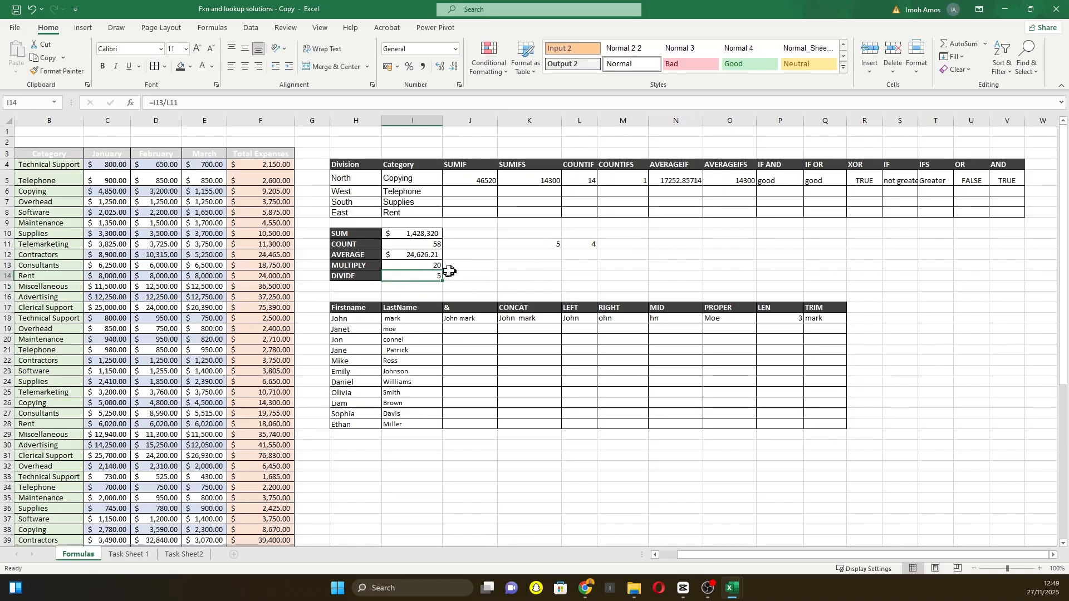
Enter the formula =IMDIV(I13,I14) in cell J14, beside the DIVIDE result.
{"action": "left_click", "coordinate": [458, 268]}
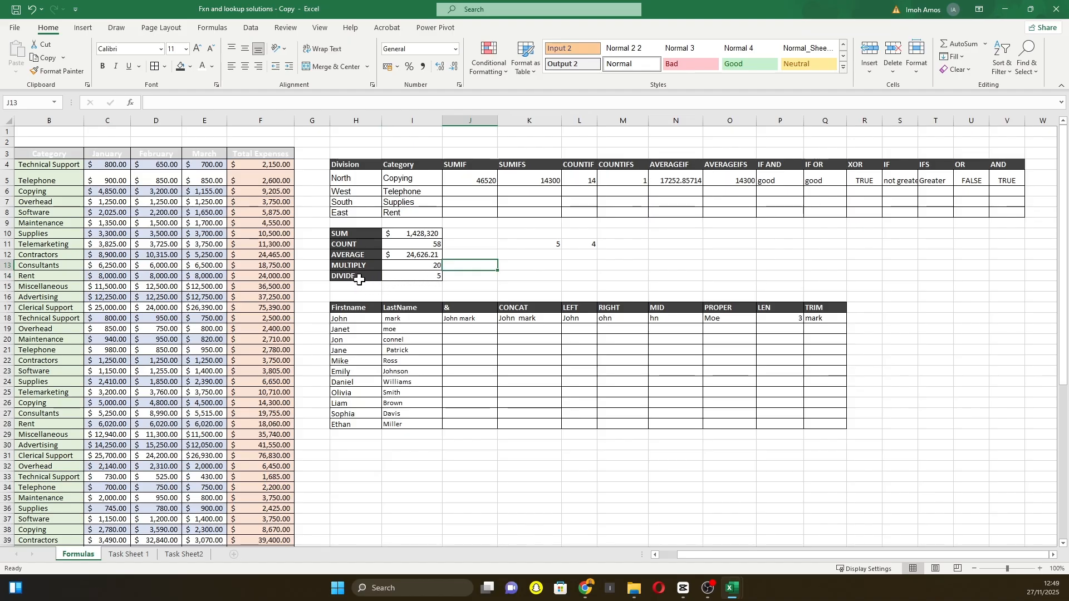
{"action": "left_click", "coordinate": [460, 278]}
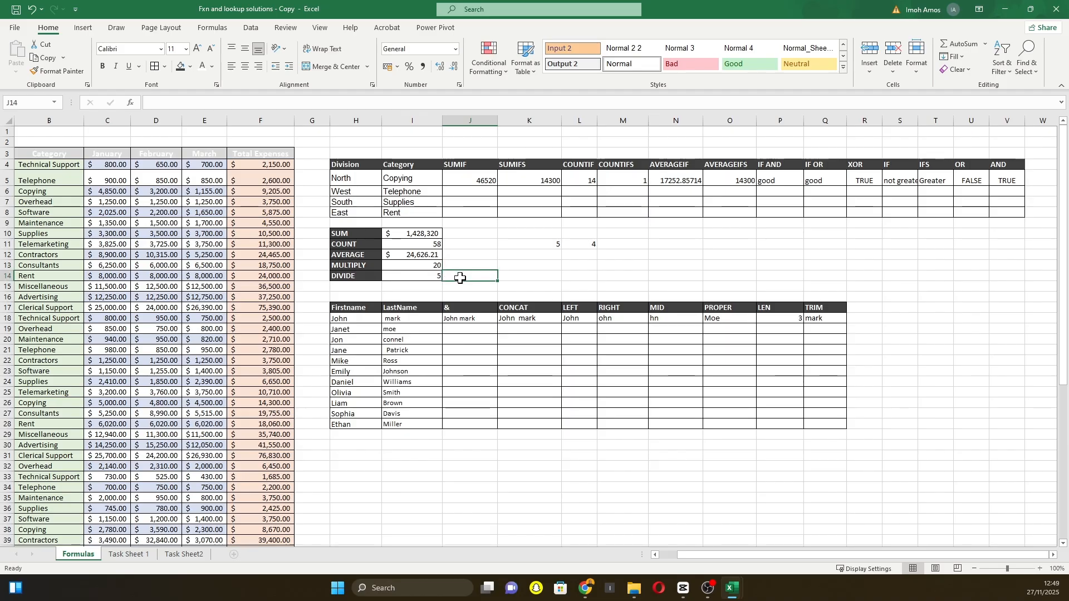
{"action": "type", "text": "=im"}
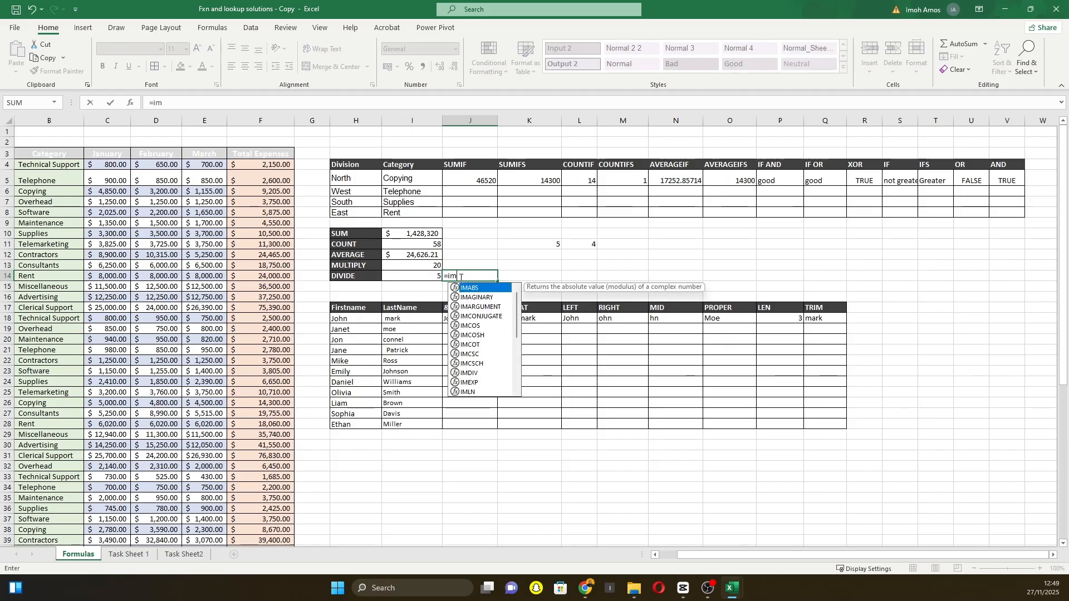
{"action": "type", "text": "d"}
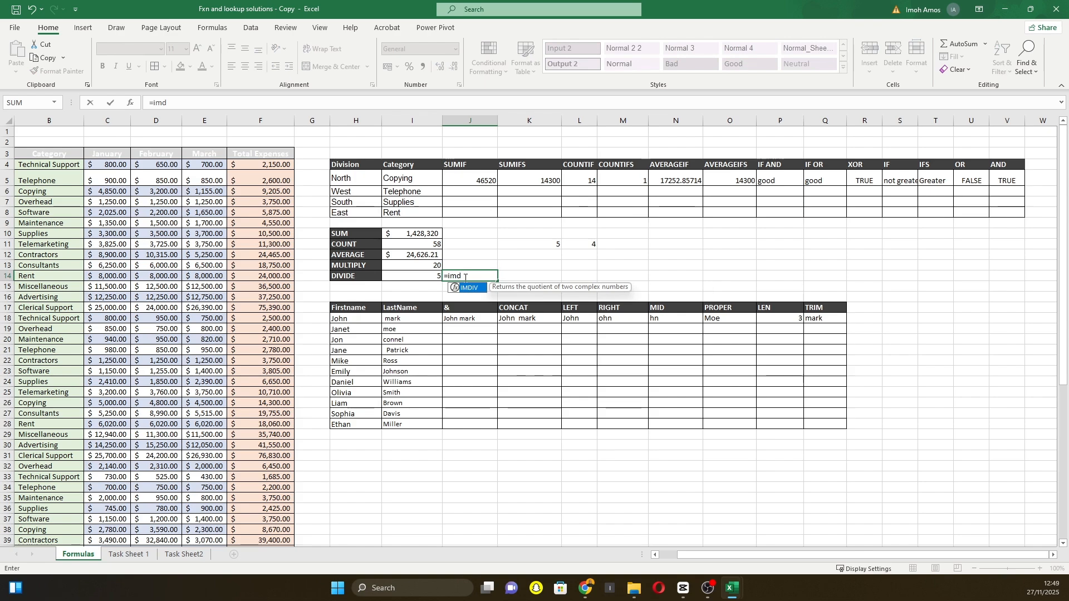
{"action": "double_click", "coordinate": [467, 287]}
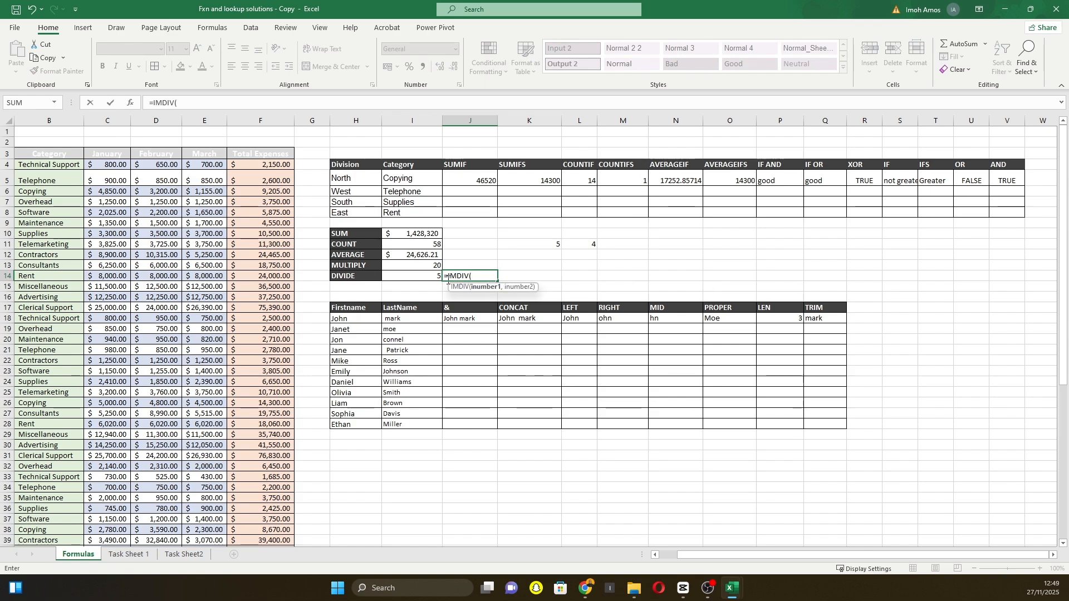
{"action": "left_click", "coordinate": [432, 266]}
{"action": "type", "text": ","}
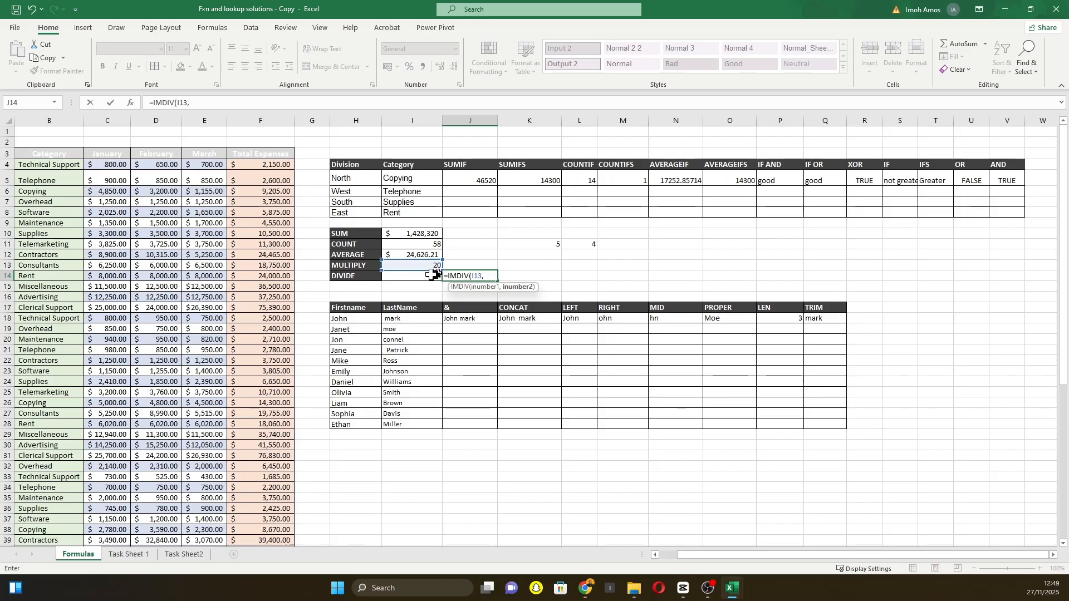
{"action": "left_click", "coordinate": [428, 276]}
{"action": "key", "text": "Return"}
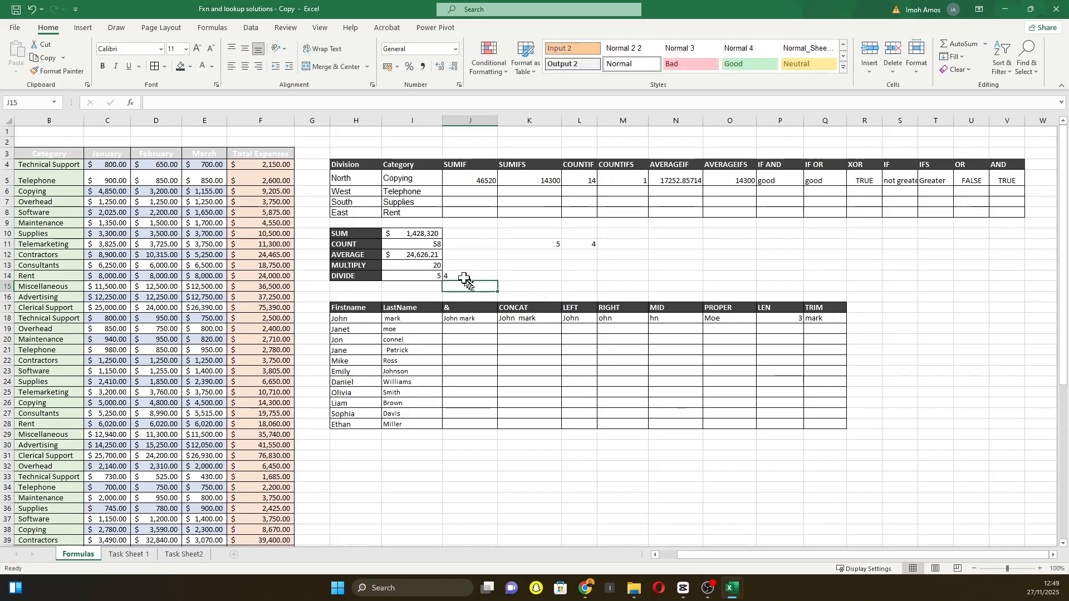
{"action": "left_click", "coordinate": [462, 276]}
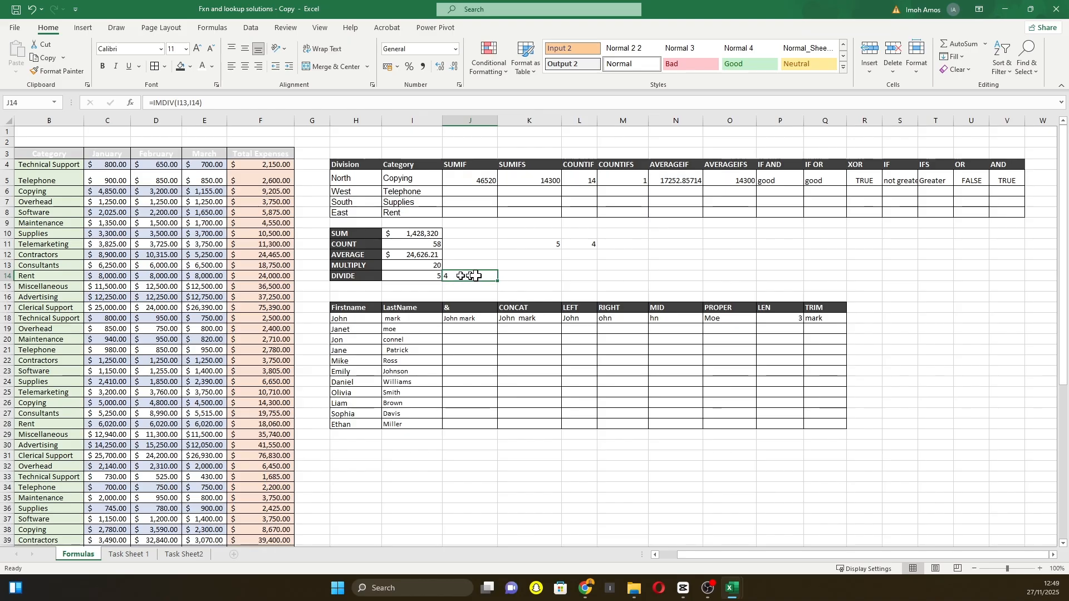
{"action": "left_click", "coordinate": [514, 276]}
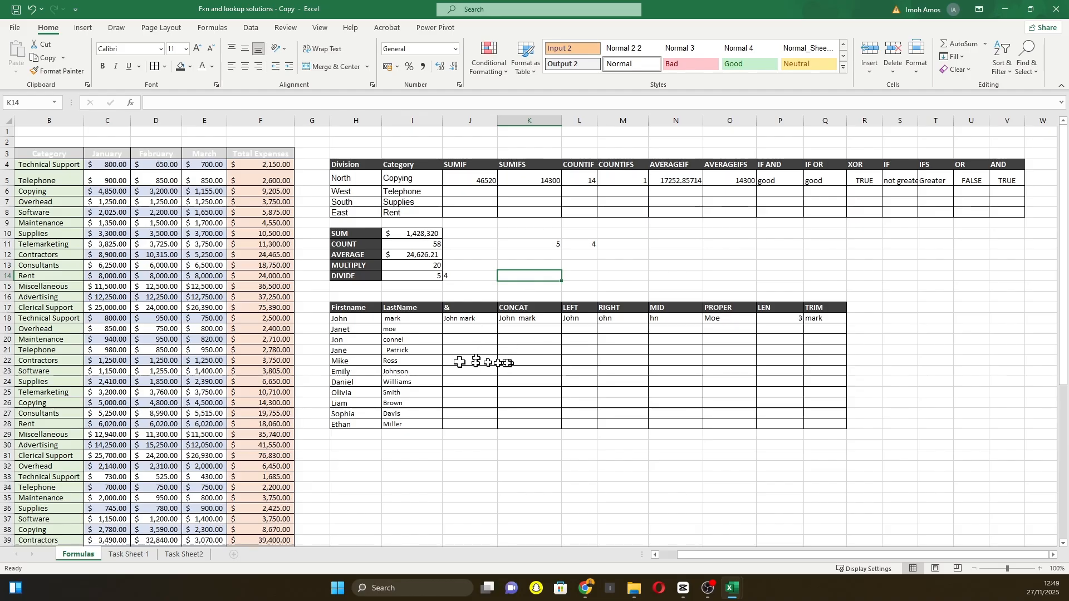
Examine the basic function results in H10:I14 and the Firstname and LastName entries in rows 18 to 28.
{"action": "left_click", "coordinate": [354, 322]}
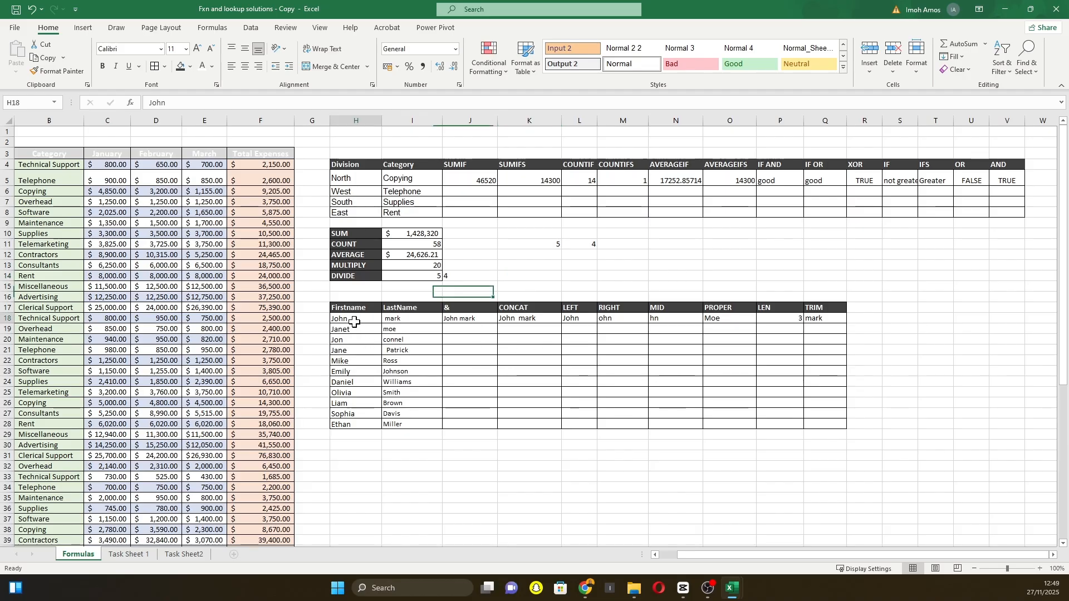
{"action": "left_click", "coordinate": [407, 321]}
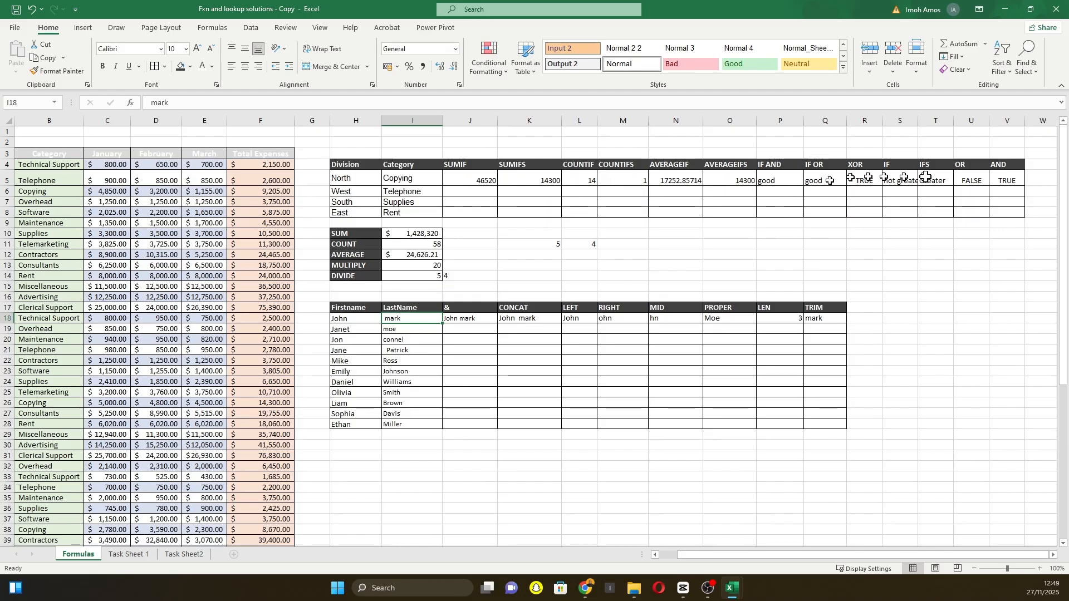
{"action": "left_click_drag", "start_coordinate": [330, 231], "coordinate": [439, 279]}
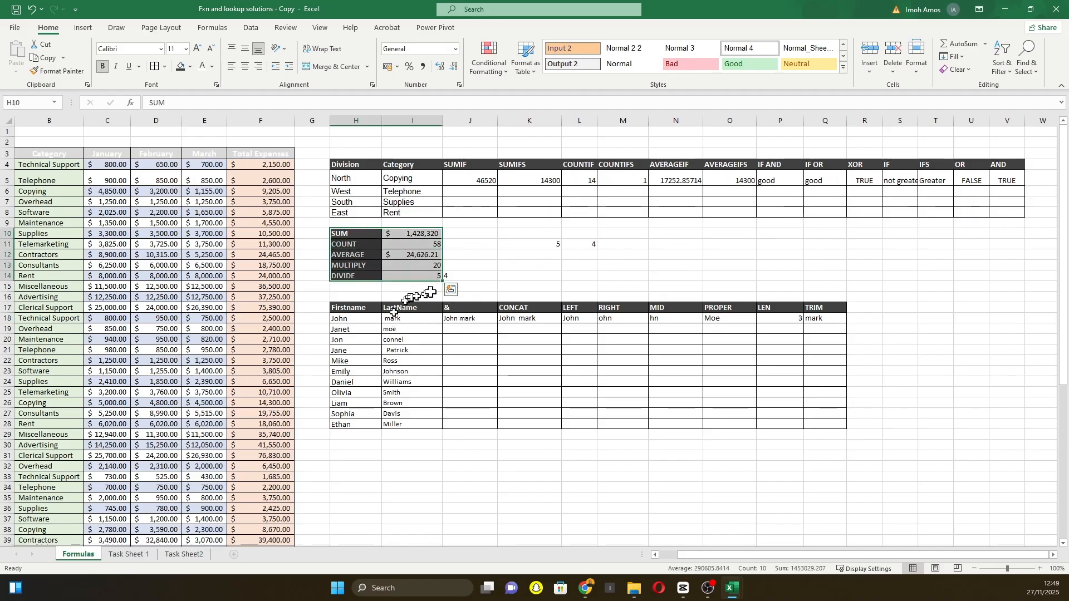
{"action": "left_click", "coordinate": [476, 373]}
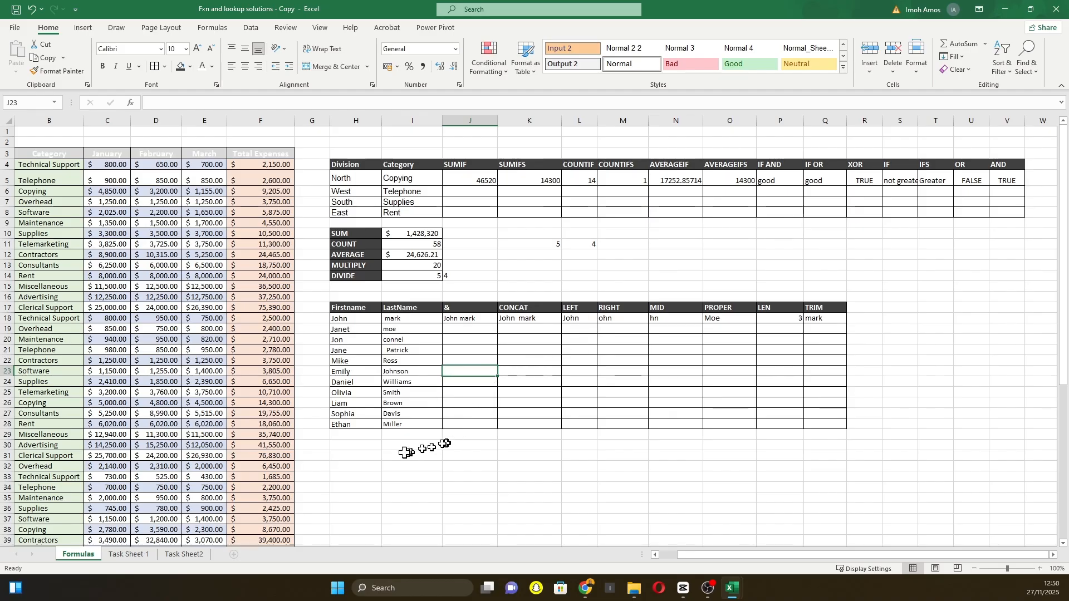
{"action": "left_click_drag", "start_coordinate": [350, 319], "coordinate": [342, 425]}
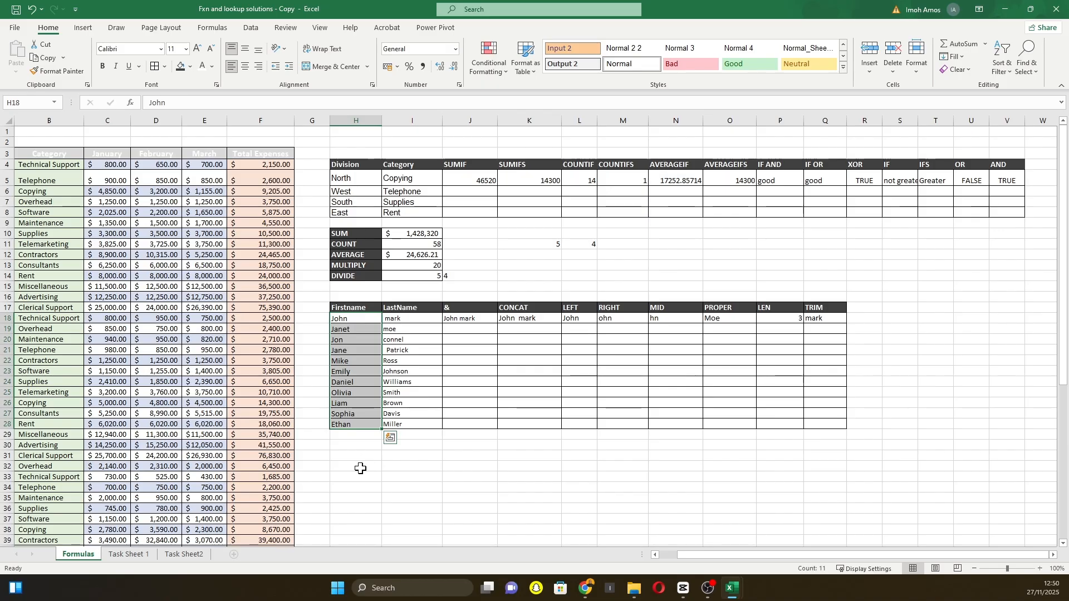
{"action": "left_click", "coordinate": [359, 466]}
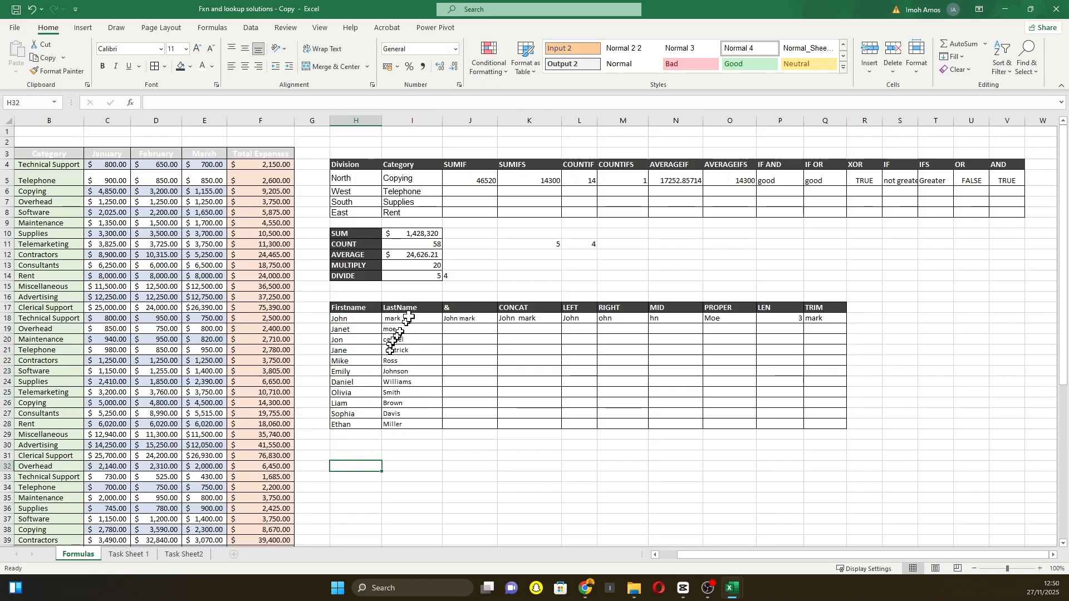
{"action": "left_click_drag", "start_coordinate": [405, 322], "coordinate": [395, 427]}
{"action": "left_click", "coordinate": [393, 442]}
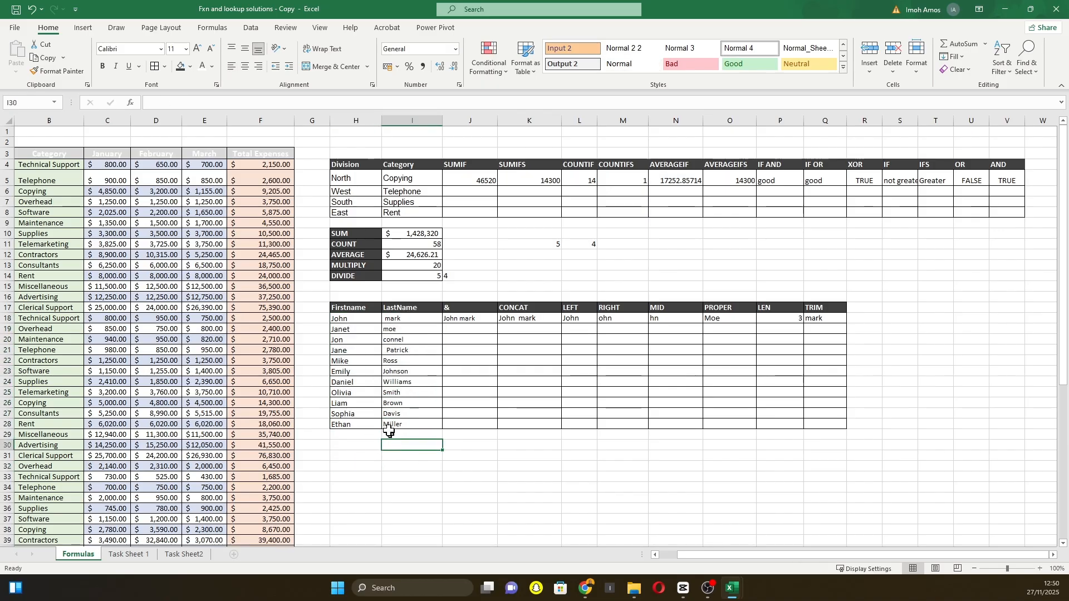
{"action": "left_click", "coordinate": [387, 425]}
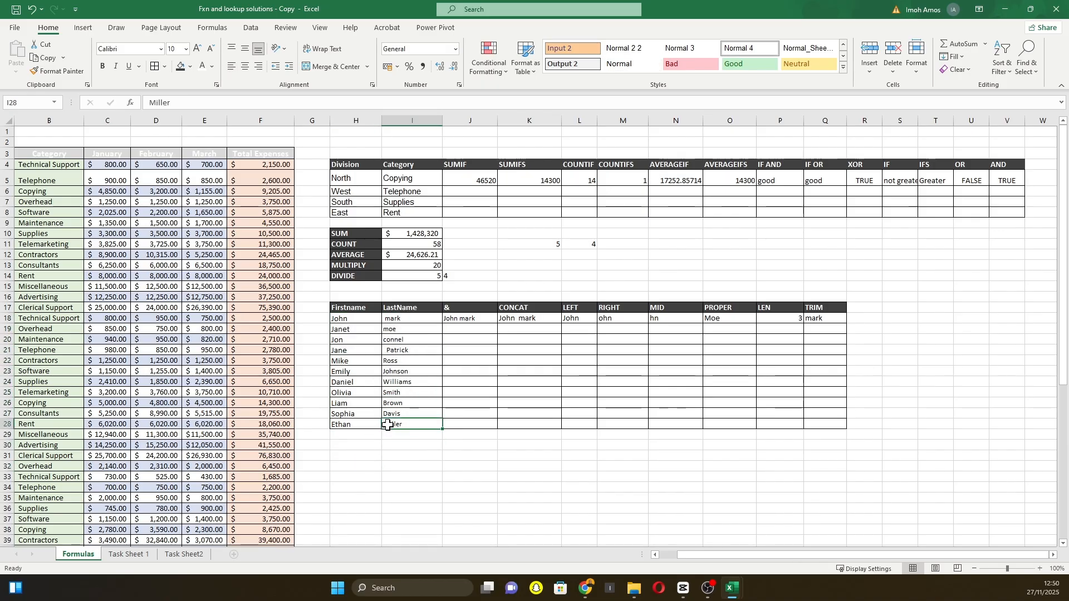
{"action": "left_click", "coordinate": [394, 351]}
{"action": "left_click", "coordinate": [394, 318]}
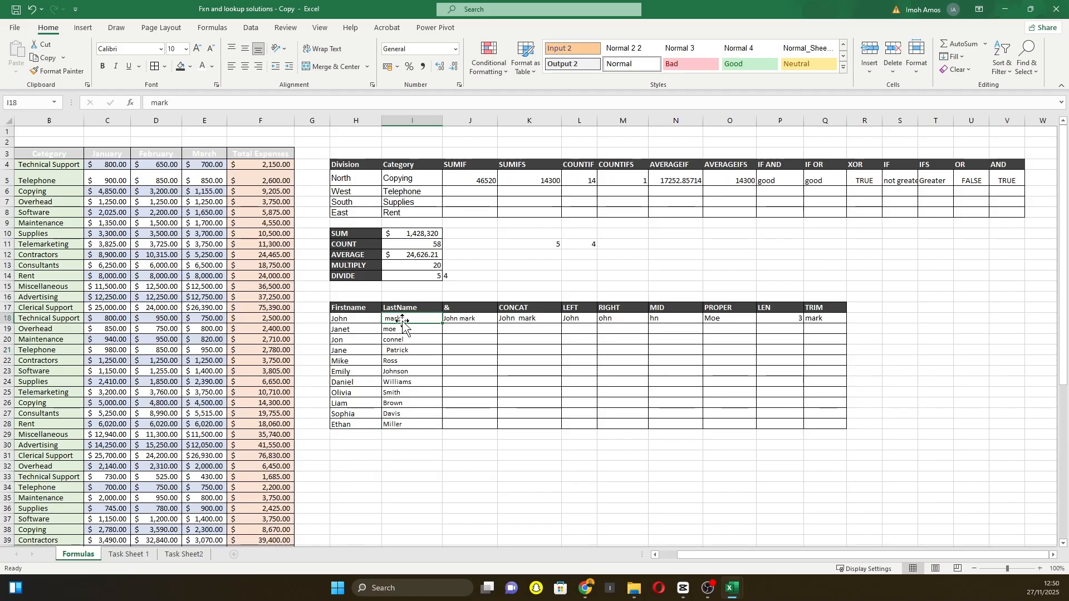
{"action": "left_click", "coordinate": [426, 487]}
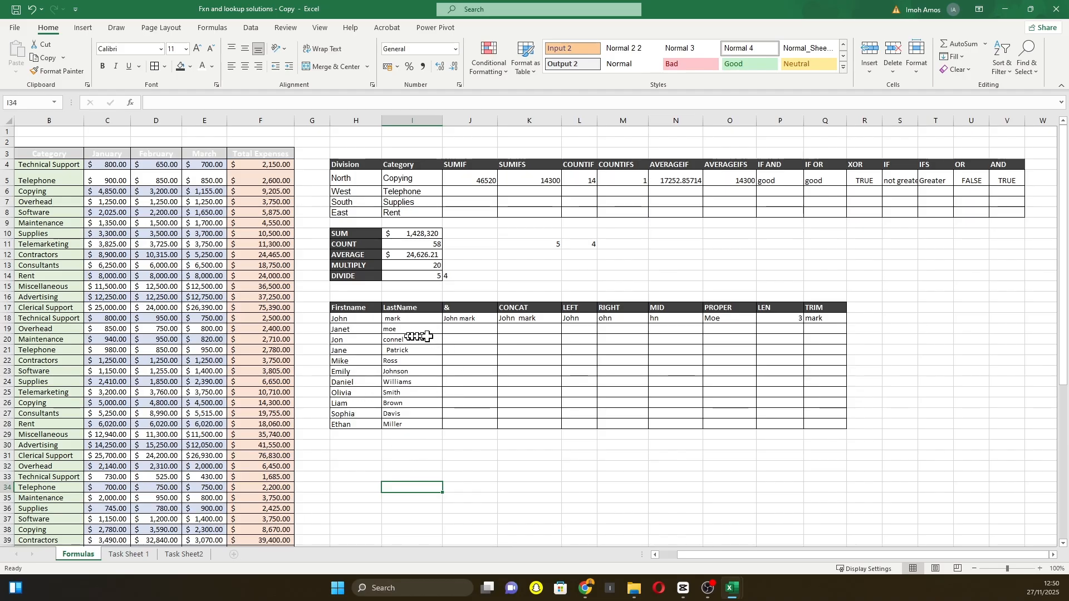
Enter the formula =H19&I19 in cell J19 to join the first and last name.
{"action": "left_click", "coordinate": [447, 310]}
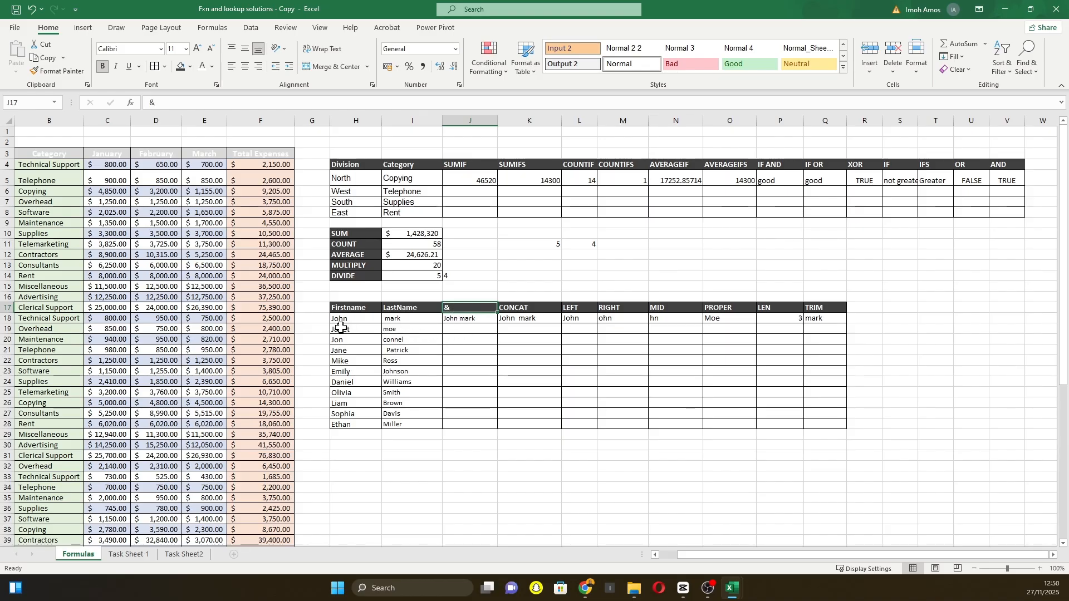
{"action": "left_click", "coordinate": [453, 327]}
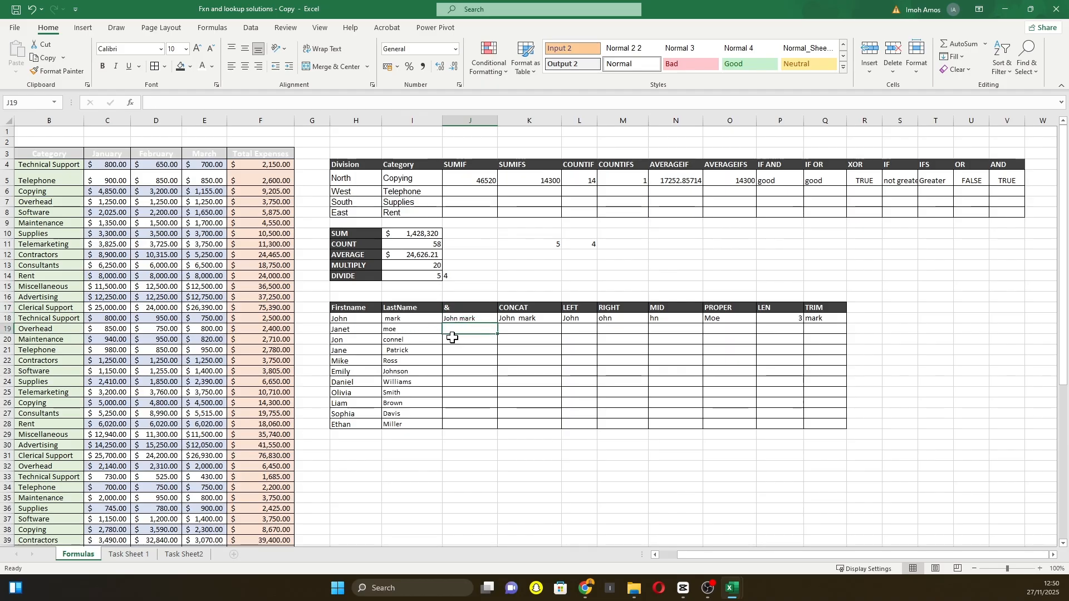
{"action": "type", "text": "="}
{"action": "left_click", "coordinate": [363, 329]}
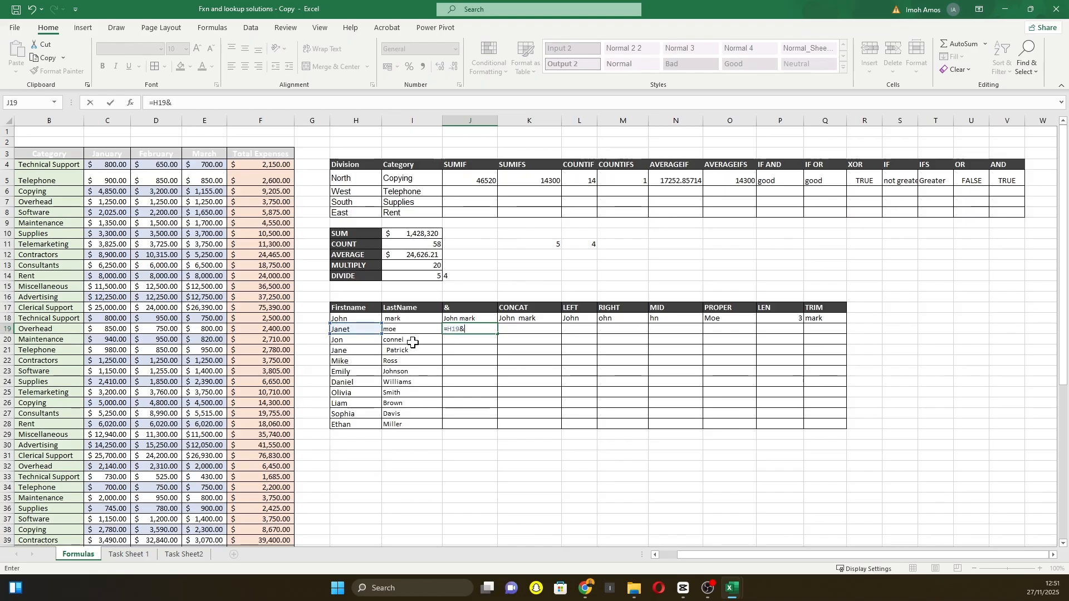
{"action": "type", "text": "&"}
{"action": "left_click", "coordinate": [421, 331]}
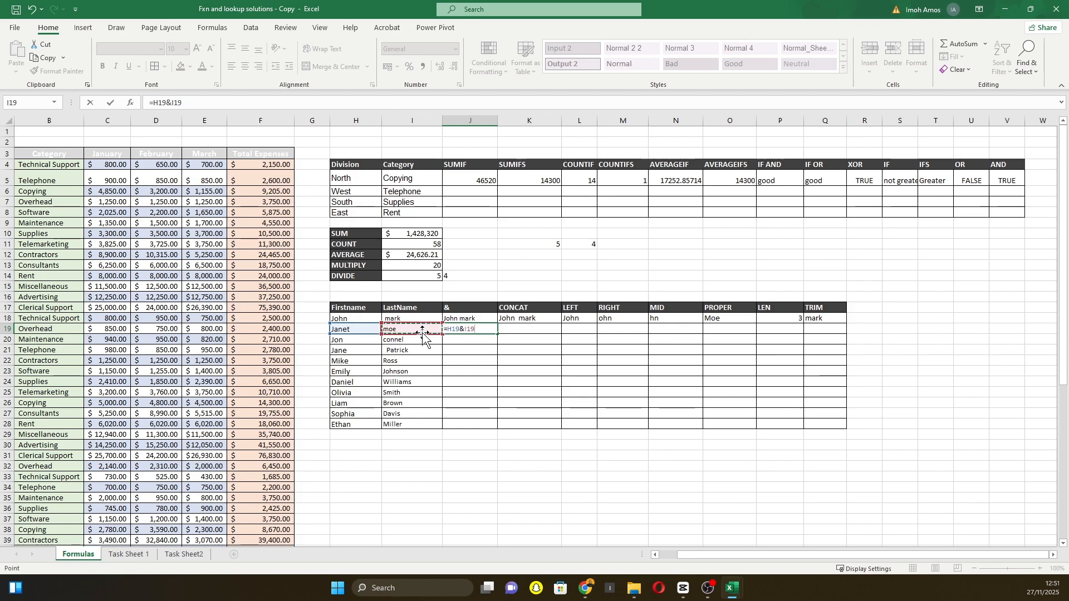
{"action": "key", "text": "Return"}
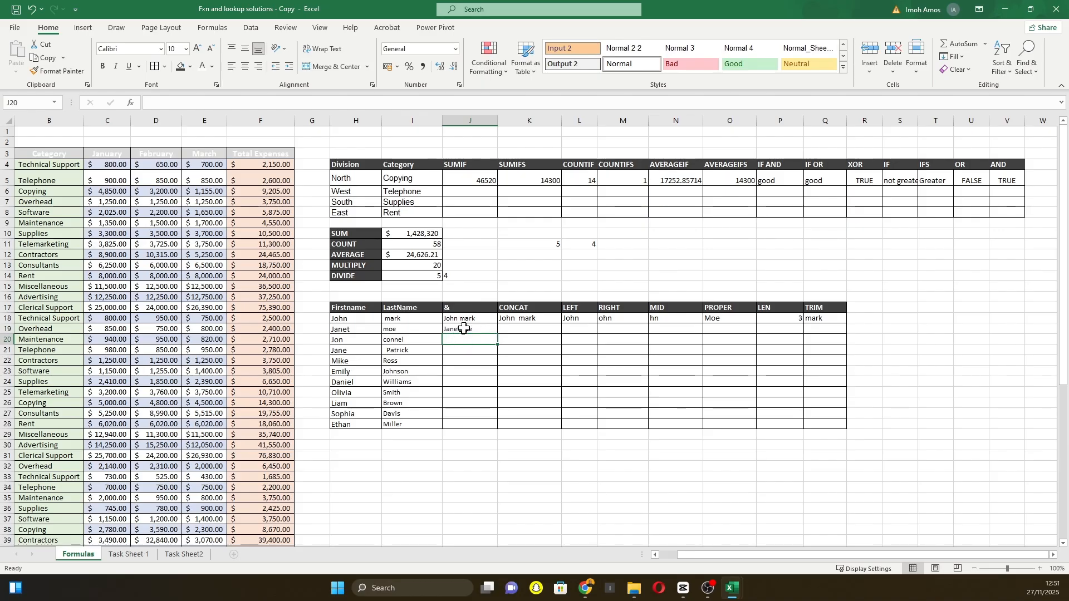
Extend the & column header in cell J17 to read & and " ".
{"action": "left_click", "coordinate": [457, 307]}
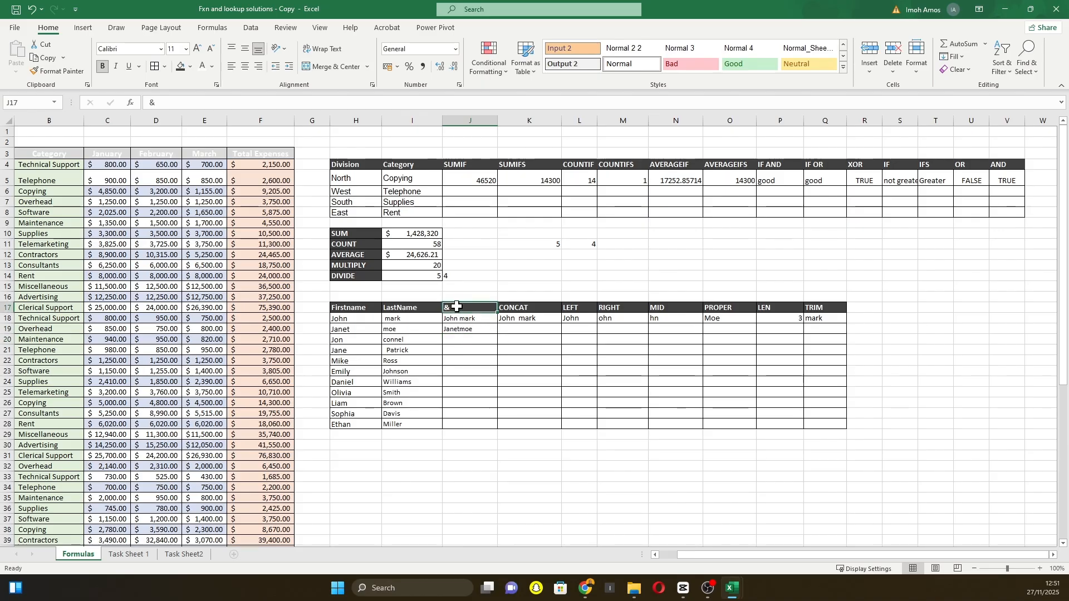
{"action": "double_click", "coordinate": [457, 307]}
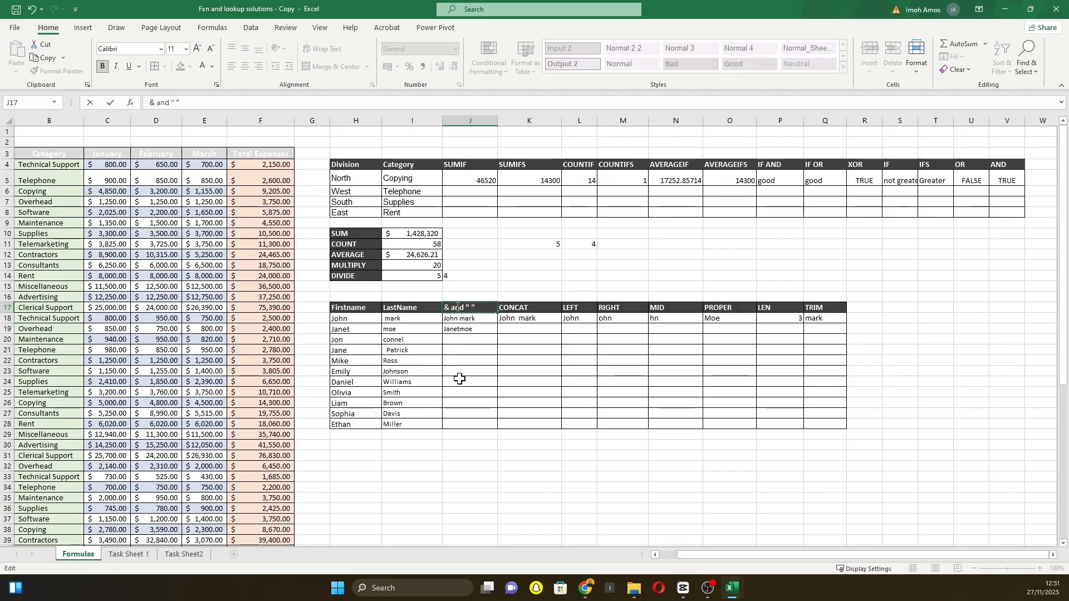
{"action": "type", "text": "and \" \""}
{"action": "left_click", "coordinate": [470, 393]}
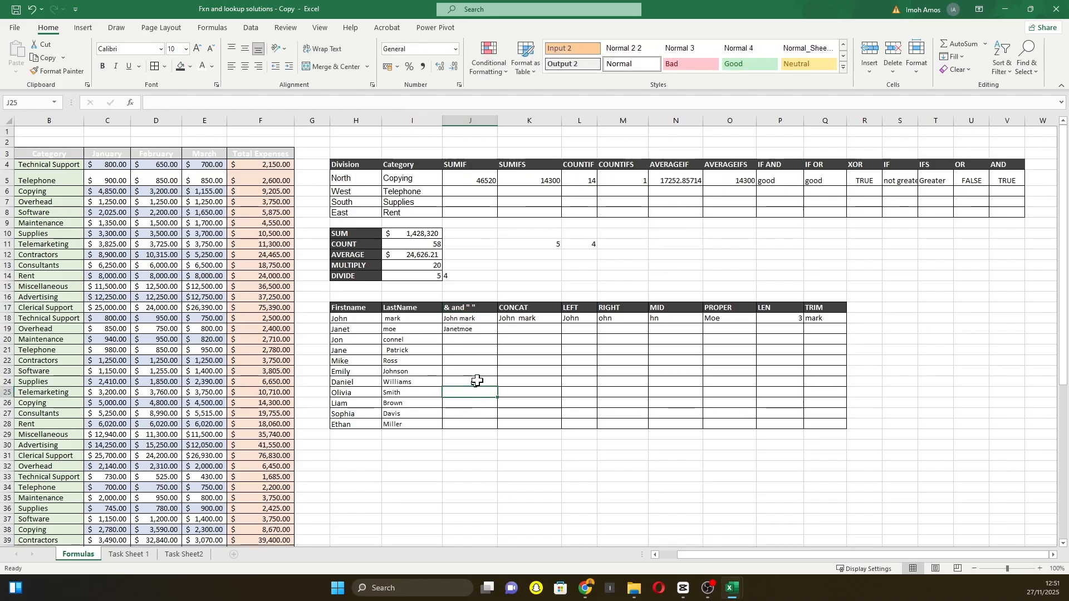
Change the formula in cell J19 to =H19&" "& I19 so a space separates the two names.
{"action": "left_click", "coordinate": [469, 330]}
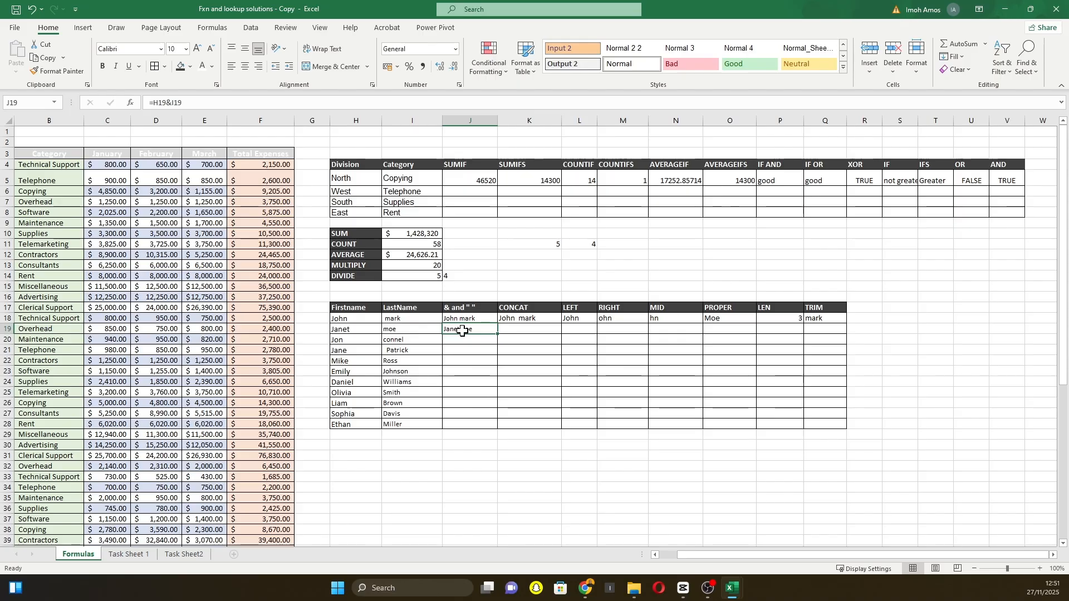
{"action": "double_click", "coordinate": [467, 329]}
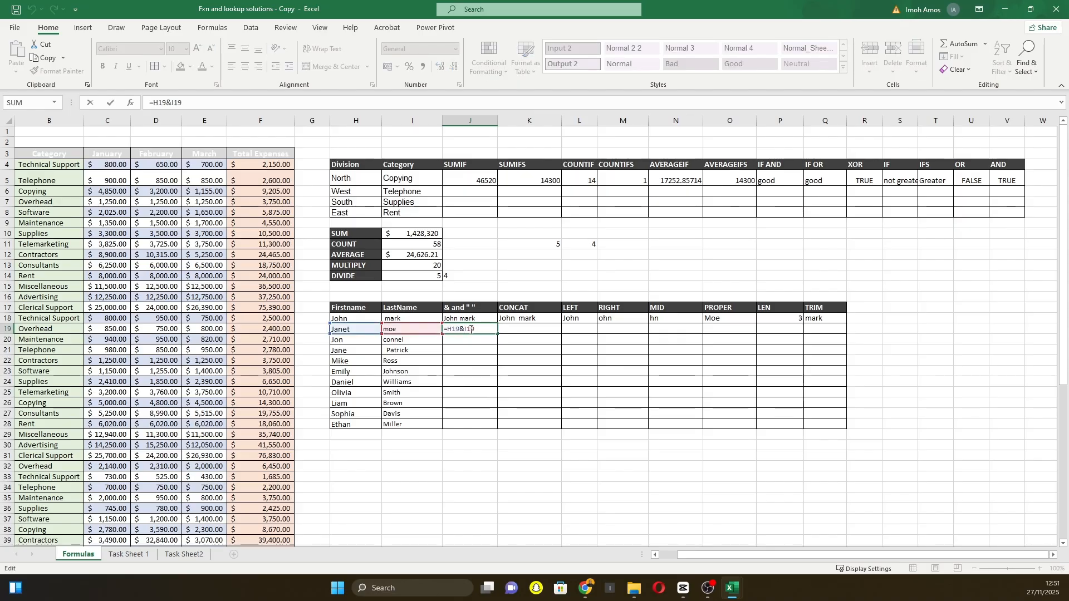
{"action": "type", "text": "\""}
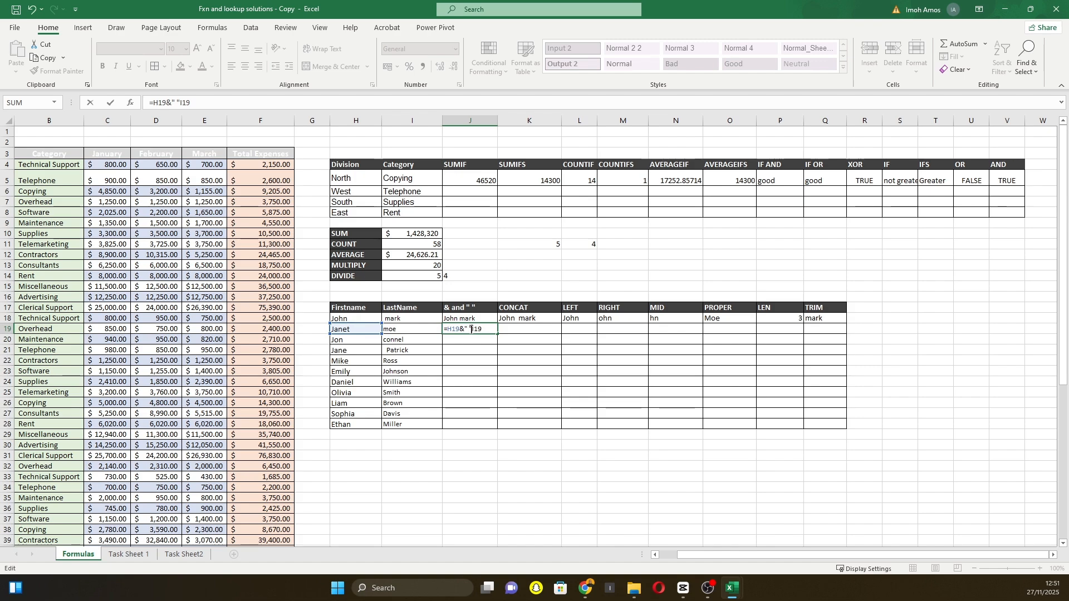
{"action": "type", "text": "&"}
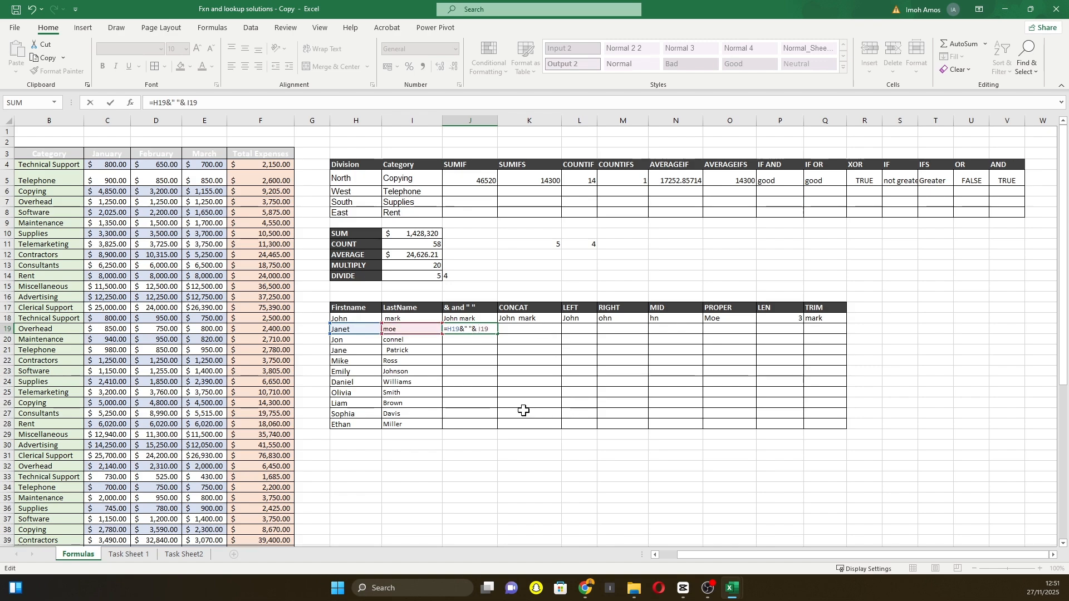
{"action": "key", "text": "Return"}
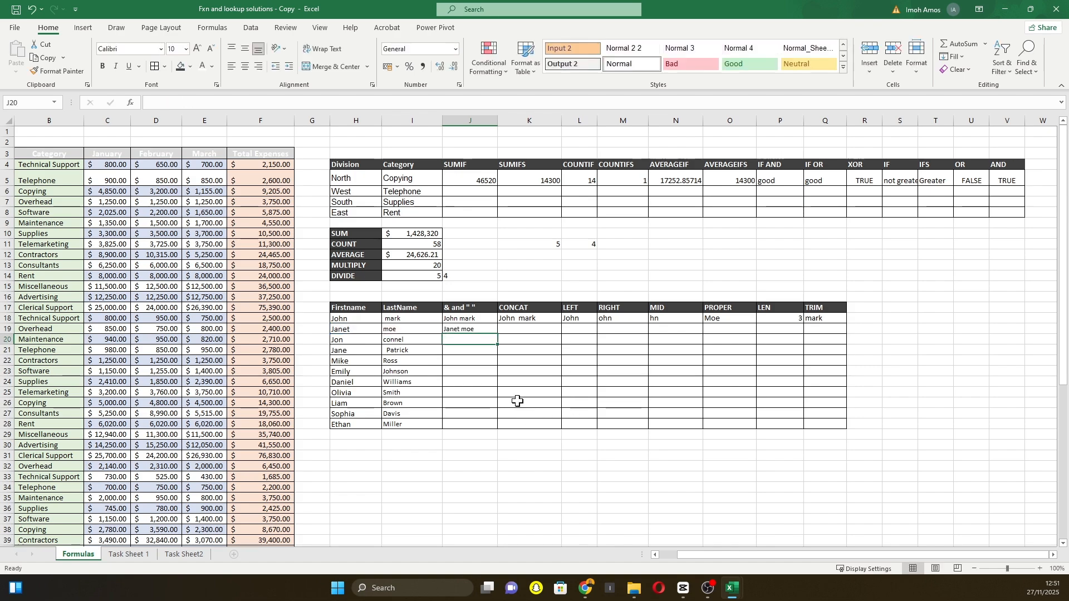
Review how the formula in cell J19 combines the two name cells with a space.
{"action": "left_click", "coordinate": [469, 330]}
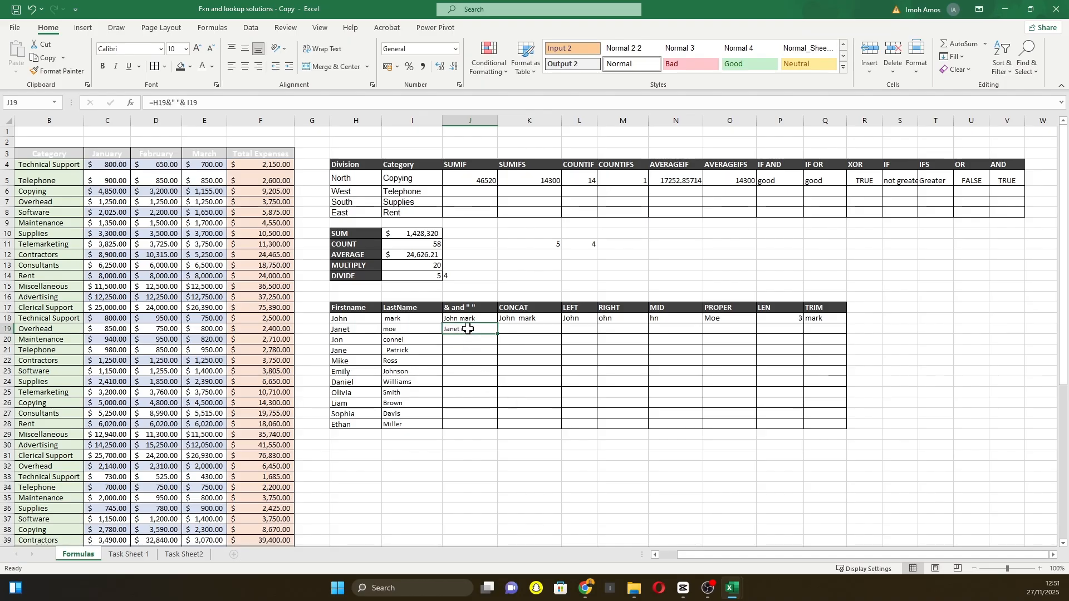
{"action": "double_click", "coordinate": [467, 329]}
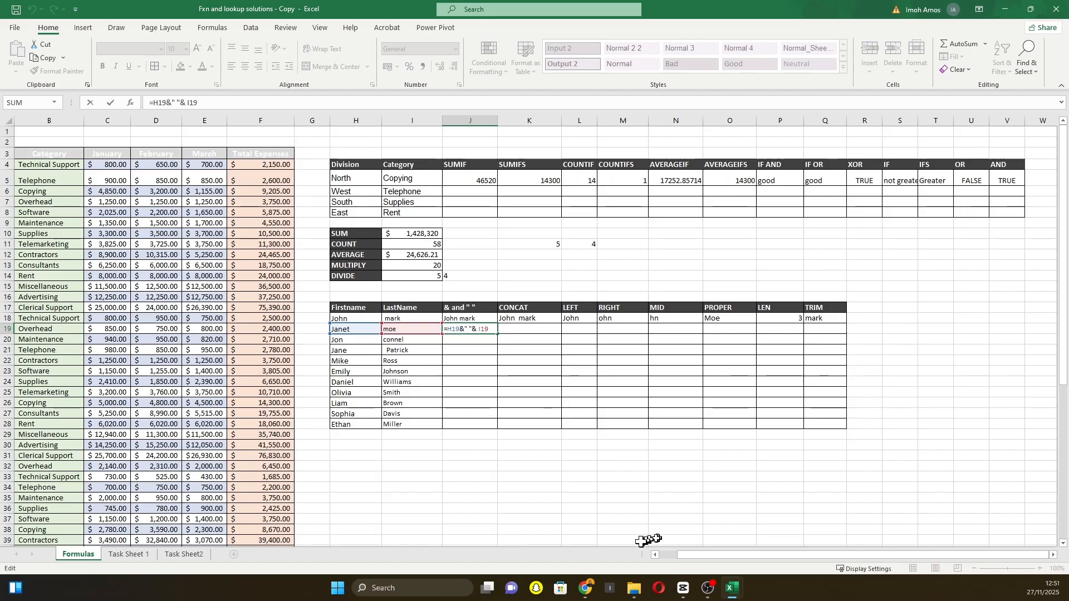
{"action": "key", "text": "Return"}
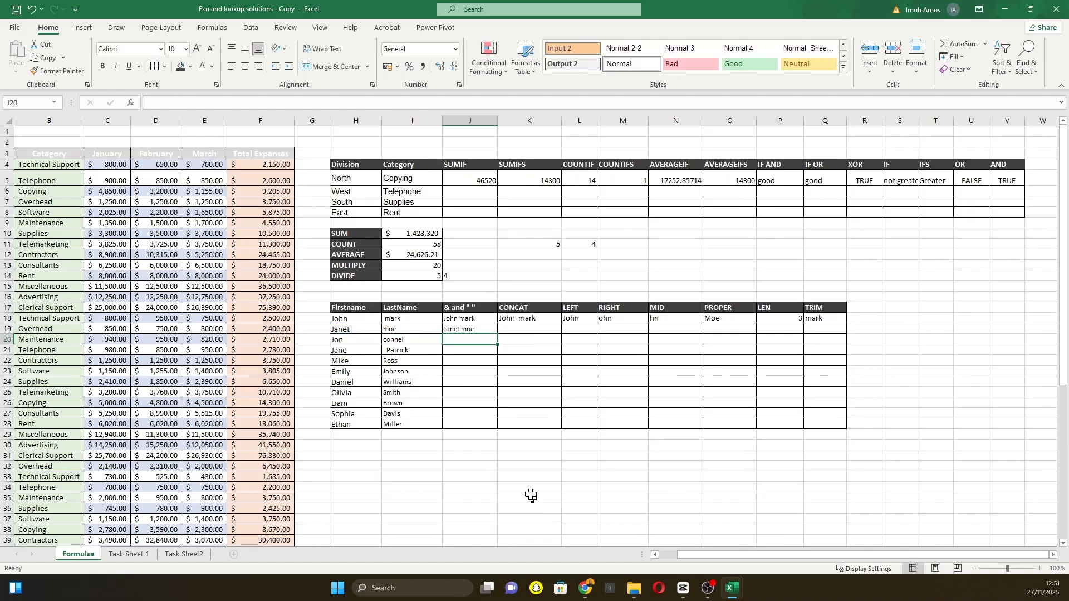
Replace the space in the J19 formula with a hyphen, making it =H19&"-"& I19.
{"action": "double_click", "coordinate": [471, 329]}
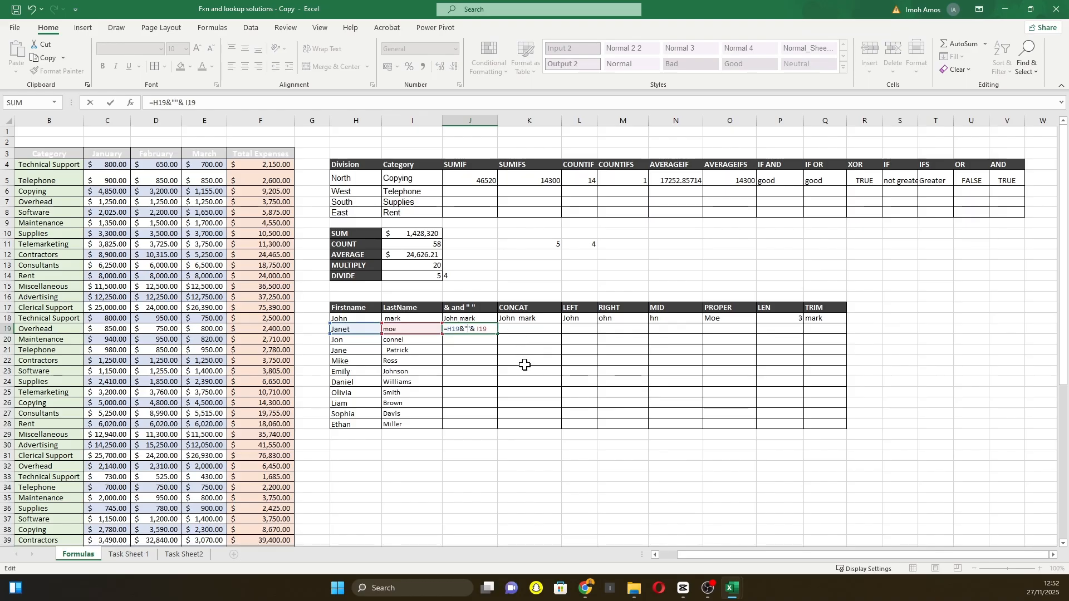
{"action": "type", "text": "-"}
{"action": "key", "text": "Return"}
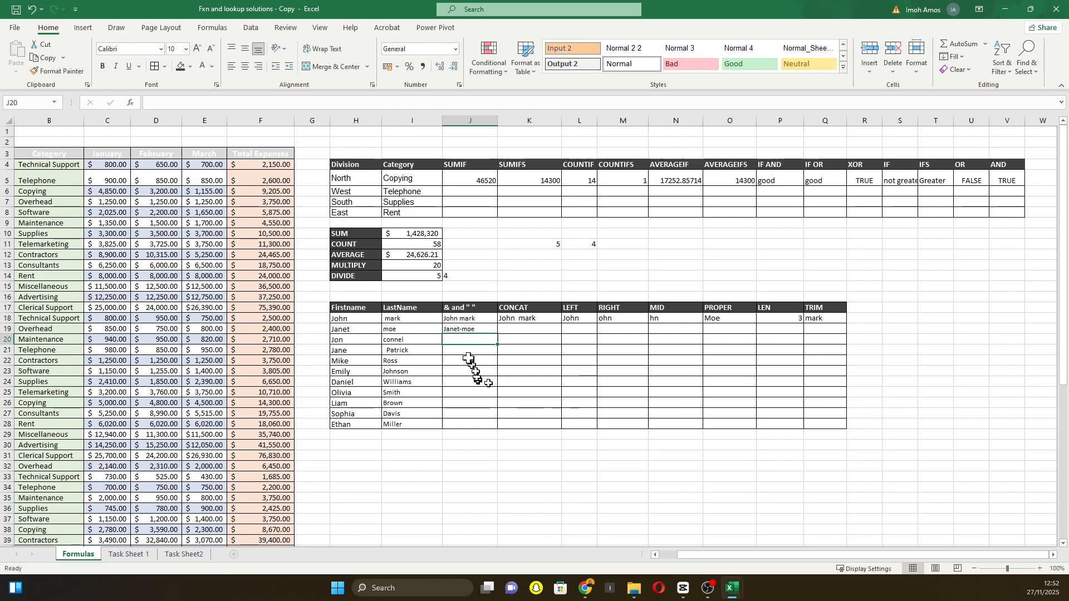
Change the separator in the J19 formula to an underscore, making it =H19&"_"& I19.
{"action": "double_click", "coordinate": [463, 328]}
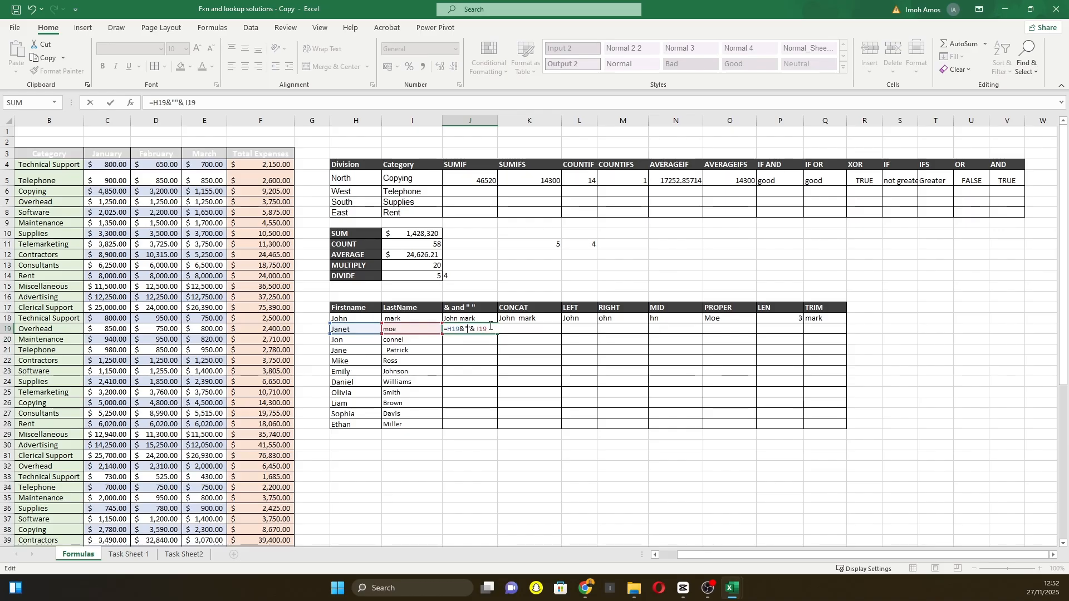
{"action": "key", "text": "Return"}
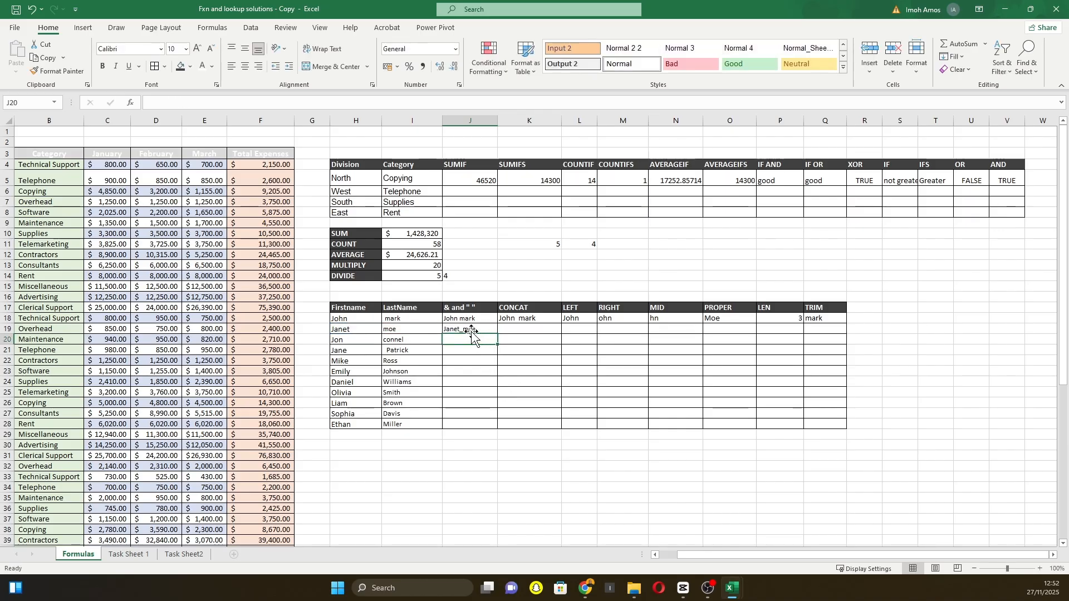
{"action": "double_click", "coordinate": [472, 329]}
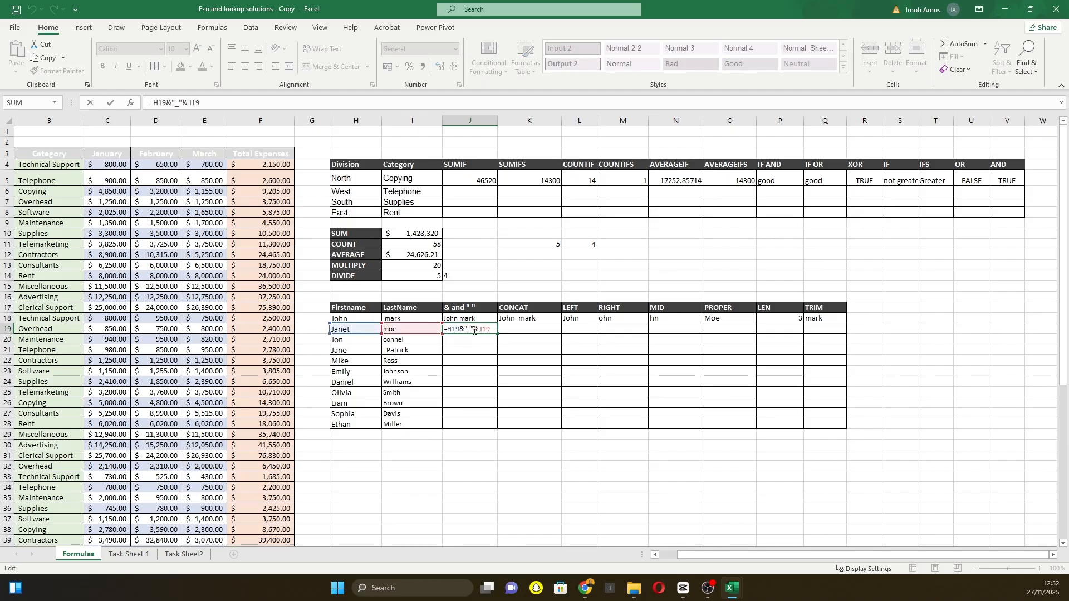
{"action": "left_click", "coordinate": [465, 348]}
Fill the underscore-joined formula from cell J19 down to J28.
{"action": "left_click", "coordinate": [466, 329]}
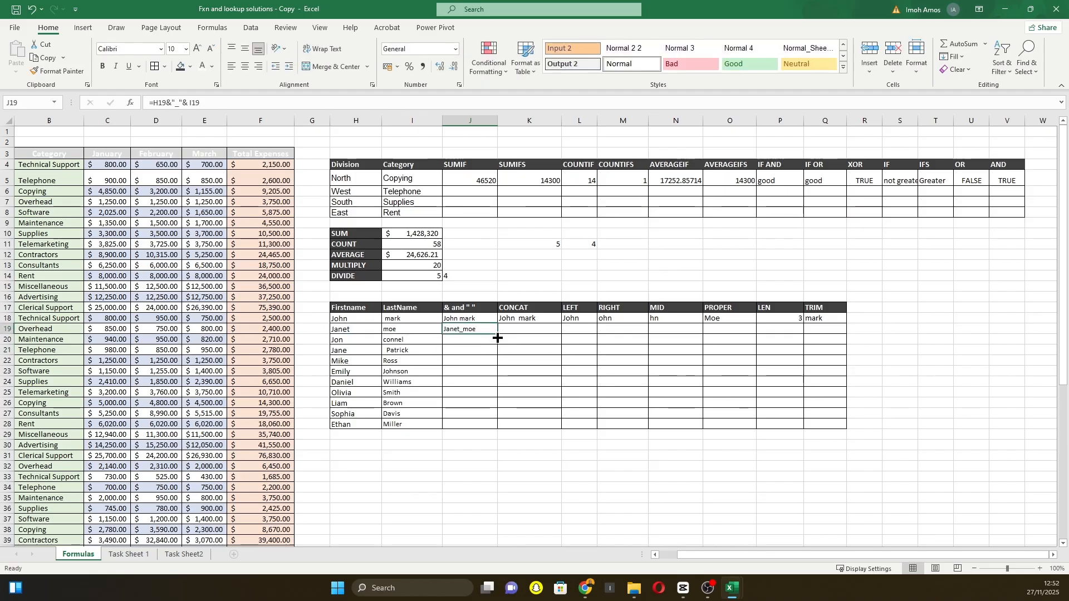
{"action": "left_click_drag", "start_coordinate": [498, 333], "coordinate": [499, 430]}
{"action": "left_click", "coordinate": [511, 470]}
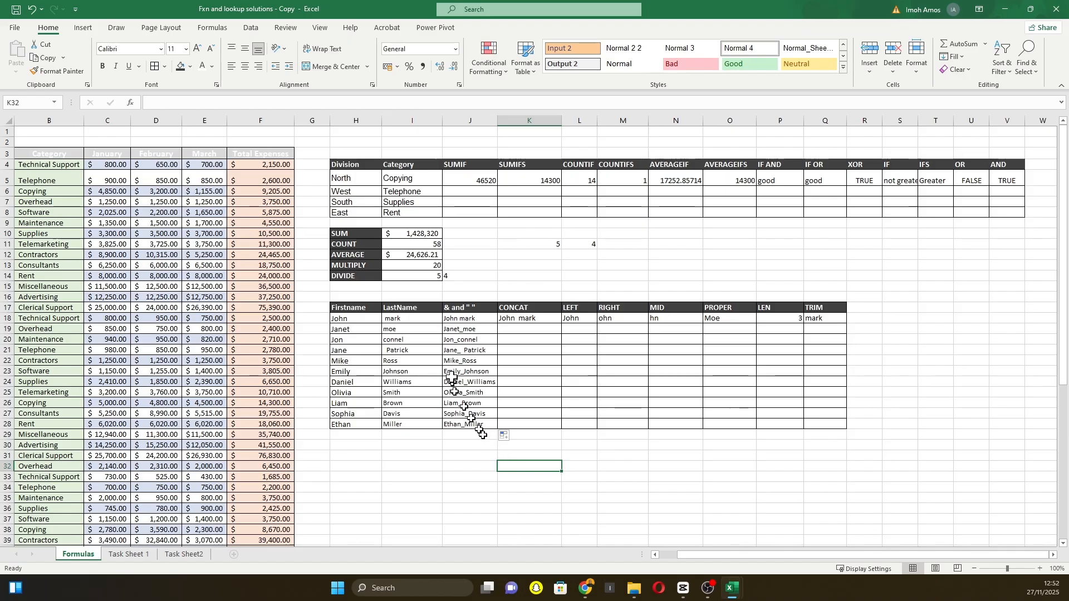
Fill the plain join formula =H18&I18 from cell J18 down to J28, replacing the underscore versions.
{"action": "left_click", "coordinate": [467, 329]}
{"action": "left_click", "coordinate": [467, 319]}
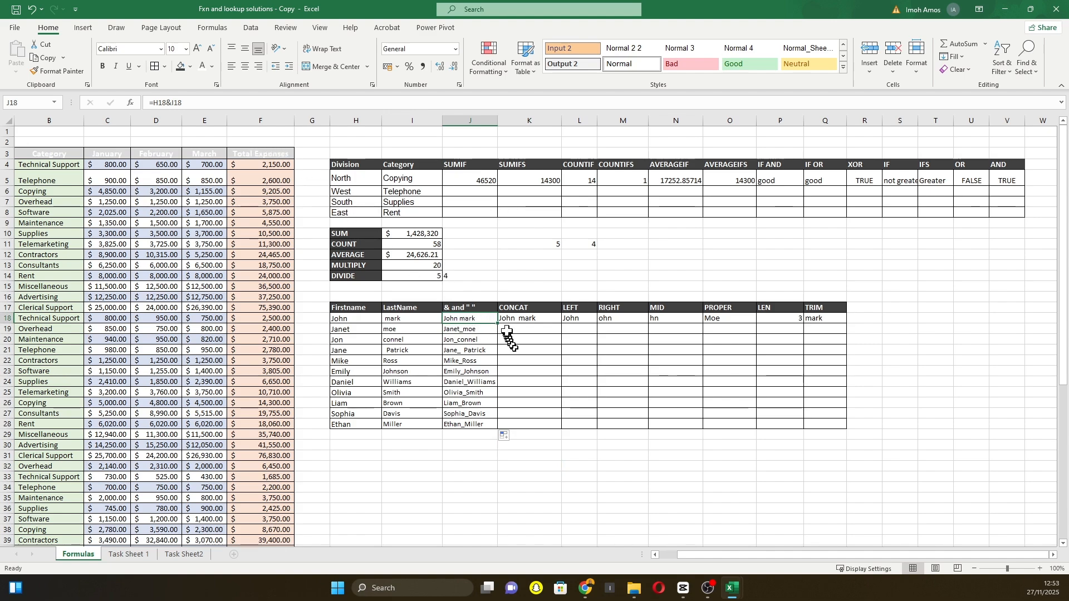
{"action": "left_click_drag", "start_coordinate": [498, 323], "coordinate": [495, 435]}
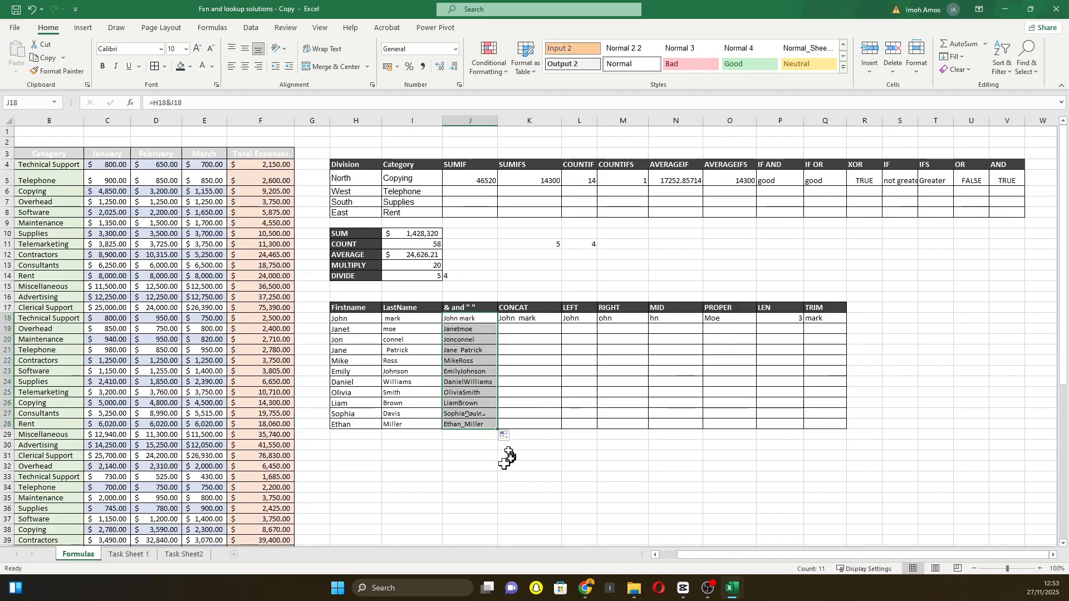
{"action": "left_click", "coordinate": [475, 482]}
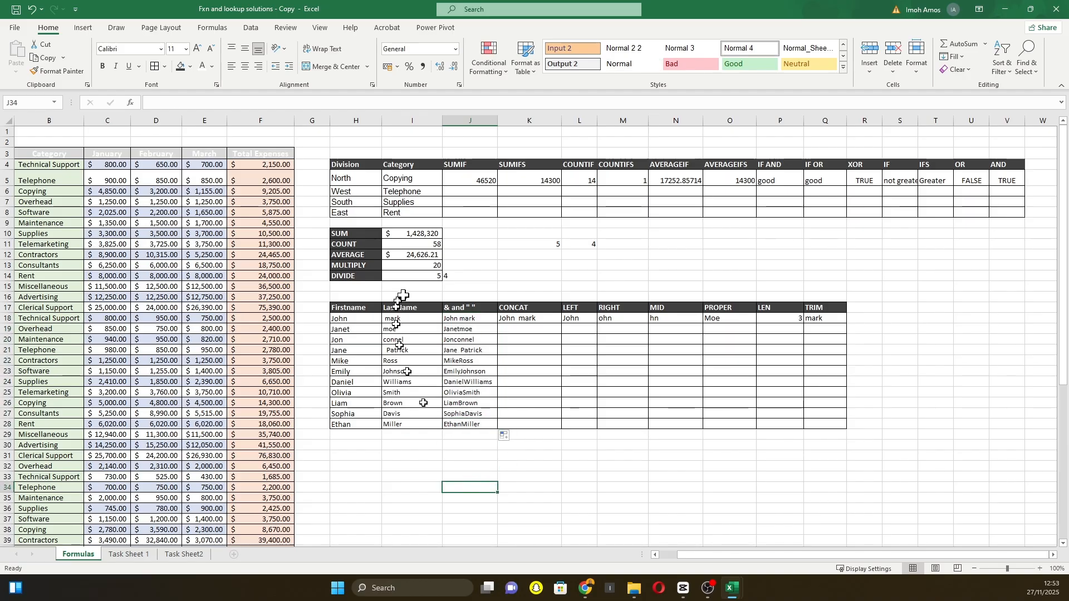
Compare the joined names in J18 and J21 with the separate first and last name cells in row 21.
{"action": "left_click", "coordinate": [464, 317]}
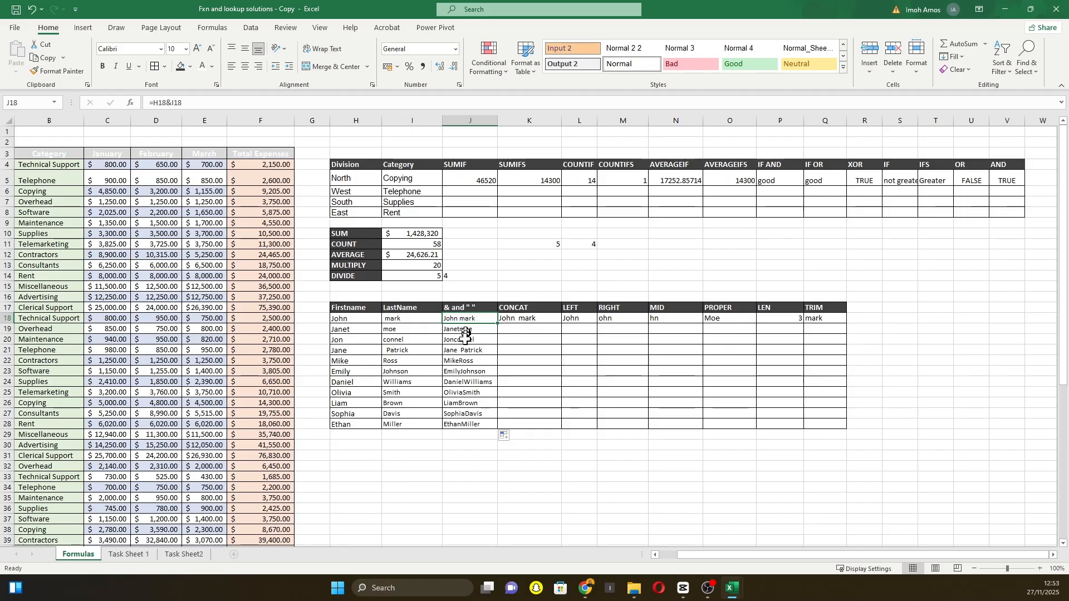
{"action": "left_click", "coordinate": [402, 351]}
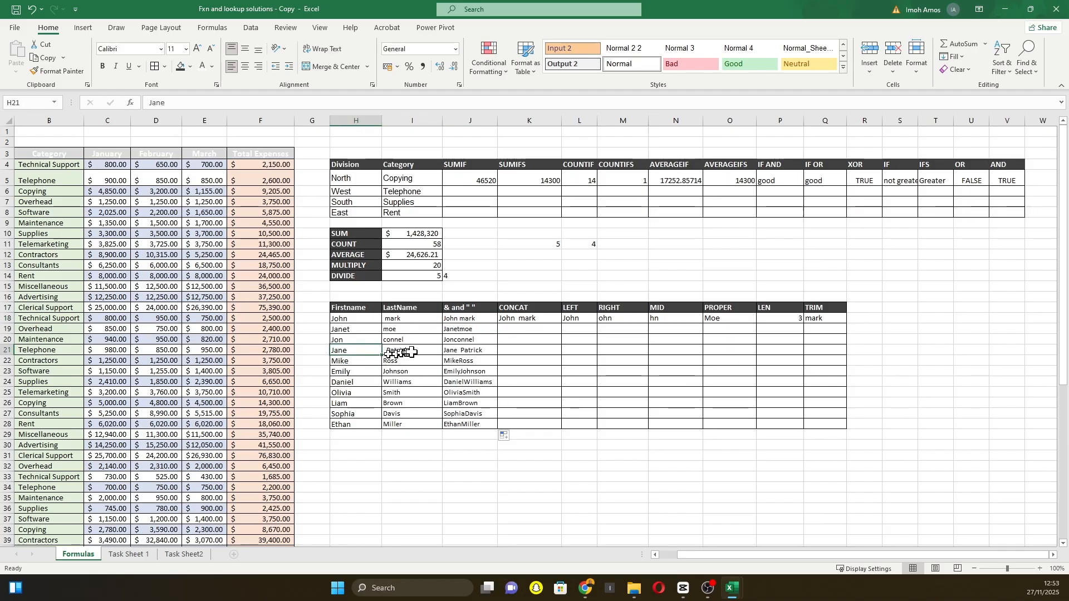
{"action": "left_click", "coordinate": [460, 349]}
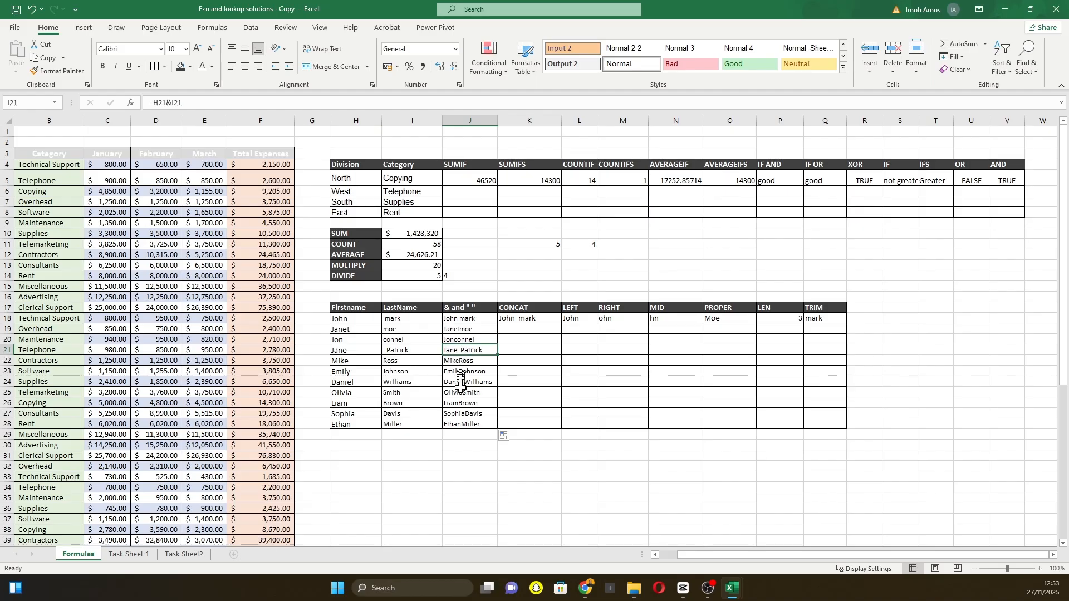
{"action": "left_click", "coordinate": [466, 448]}
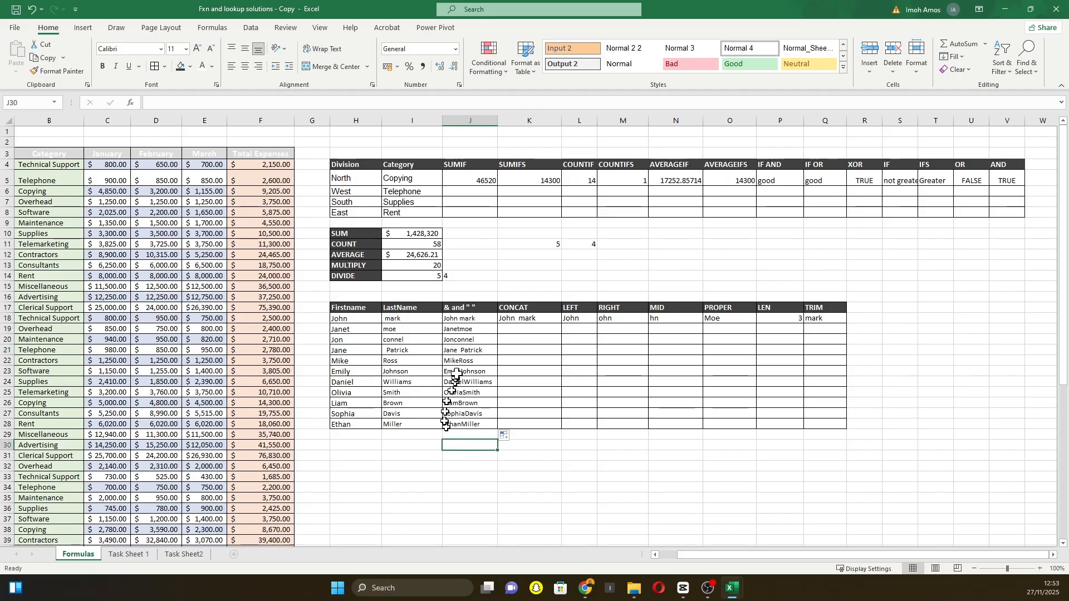
Check the sample CONCAT formula in K18 and start a CONCAT function in cell K19.
{"action": "left_click", "coordinate": [526, 321]}
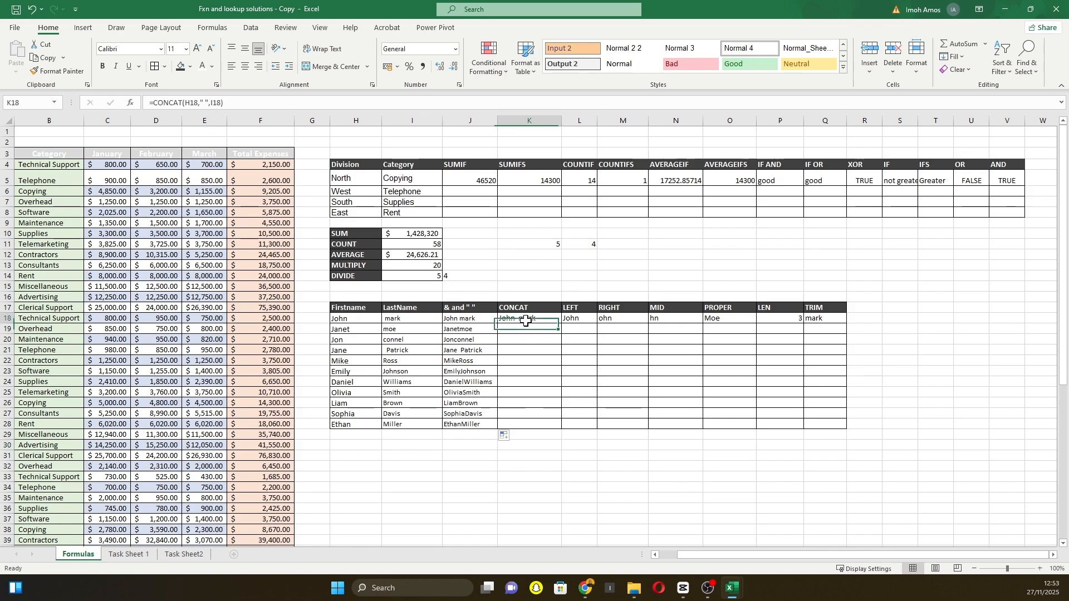
{"action": "left_click", "coordinate": [520, 306]}
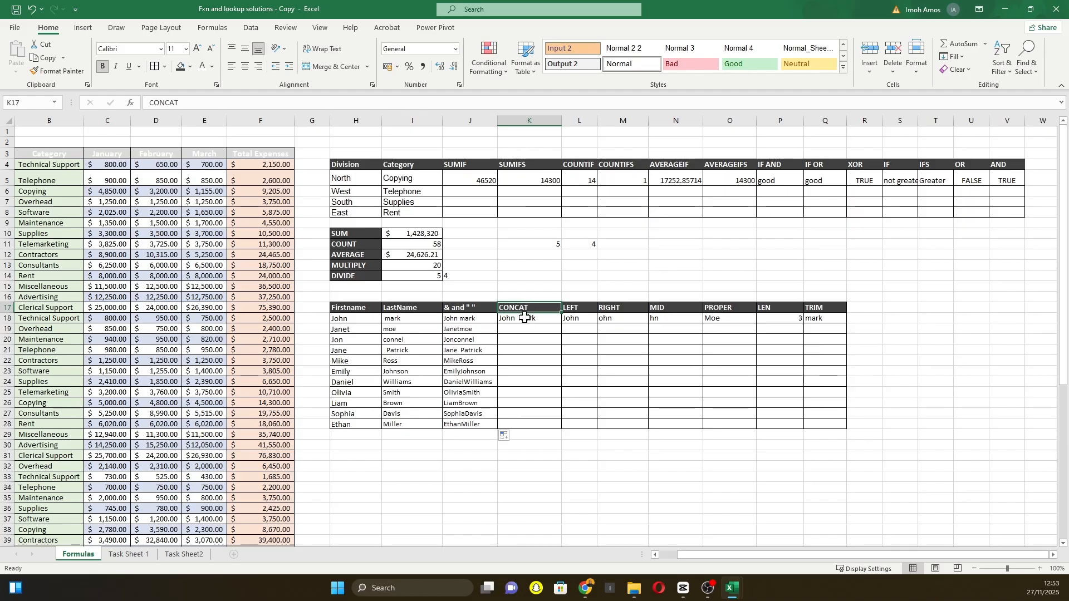
{"action": "left_click", "coordinate": [523, 320]}
{"action": "left_click", "coordinate": [518, 328]}
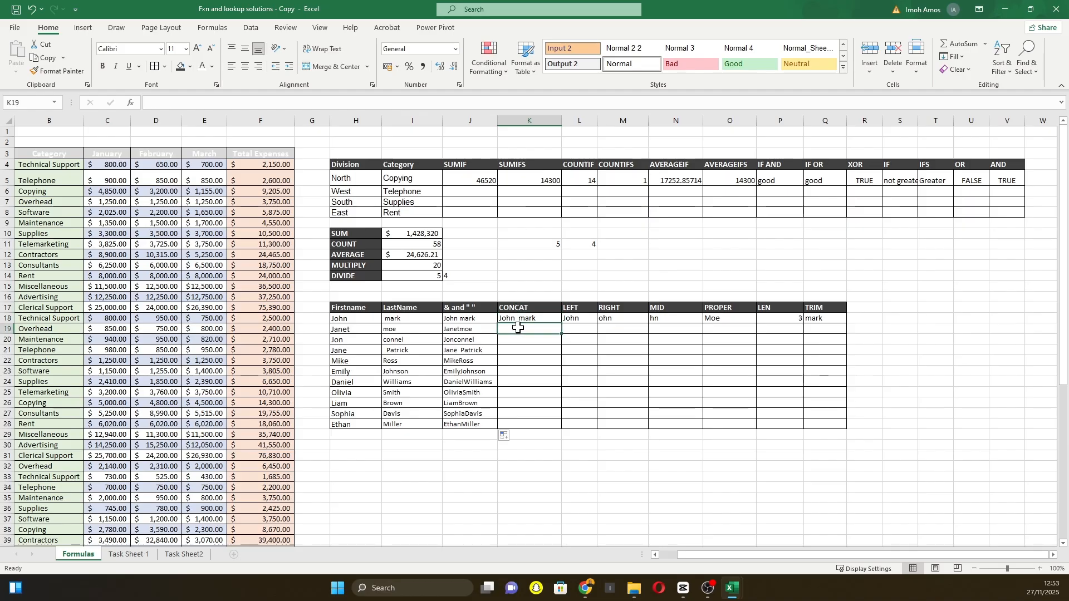
{"action": "type", "text": "=con"}
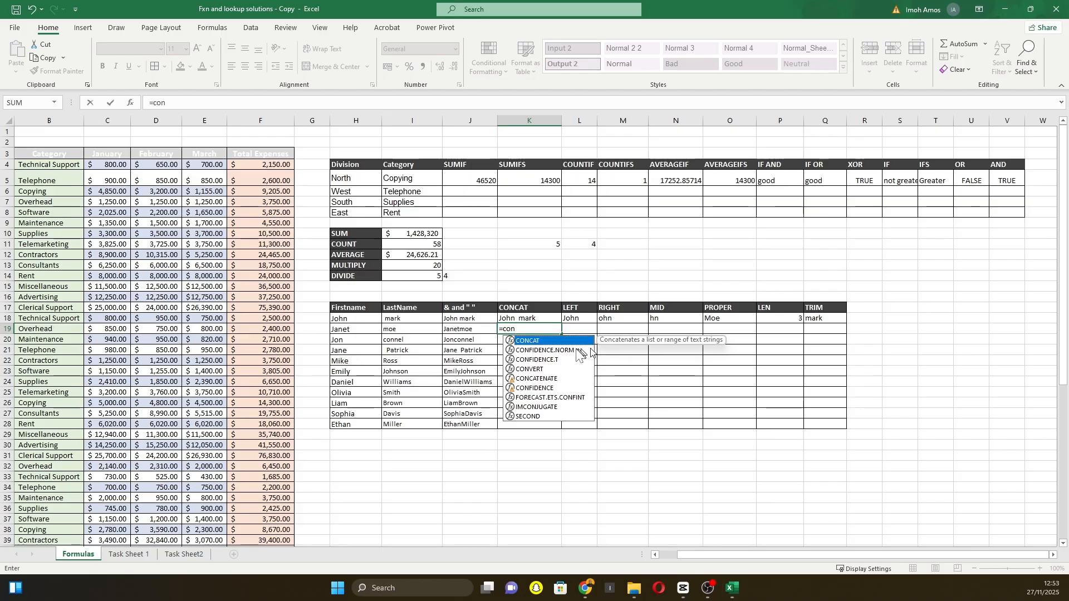
{"action": "double_click", "coordinate": [527, 340]}
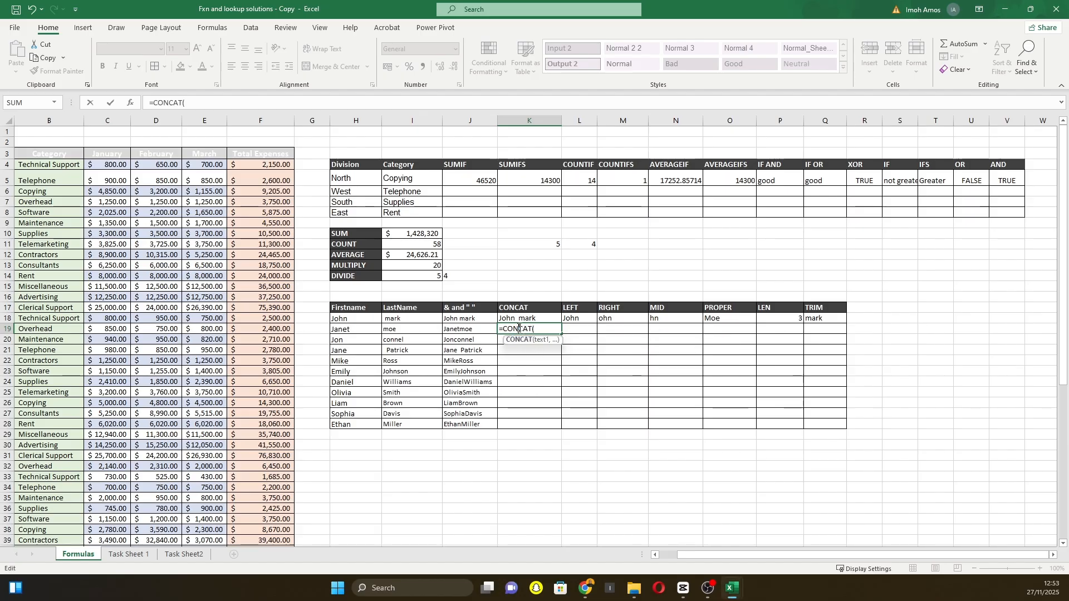
Open the help article on the CONCAT function, read its description and syntax, and close it.
{"action": "left_click", "coordinate": [520, 340]}
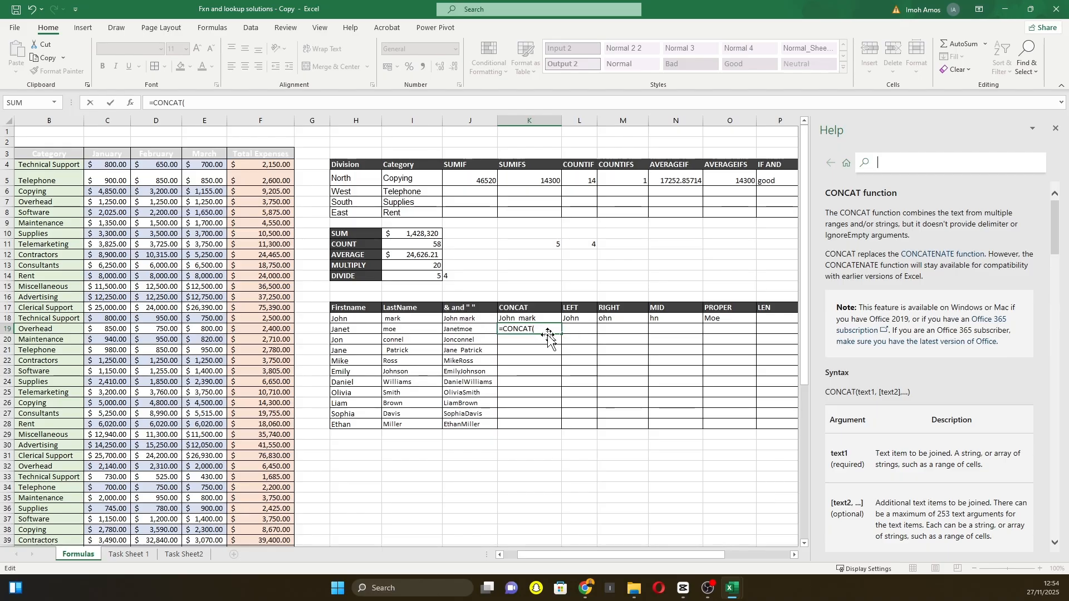
{"action": "left_click", "coordinate": [926, 256]}
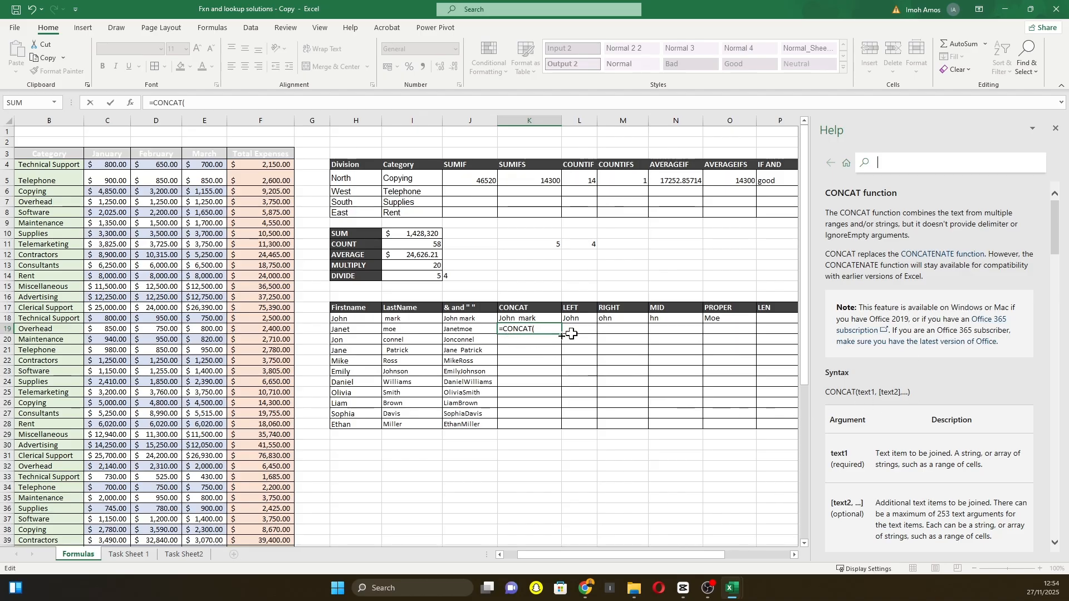
{"action": "left_click", "coordinate": [1055, 128]}
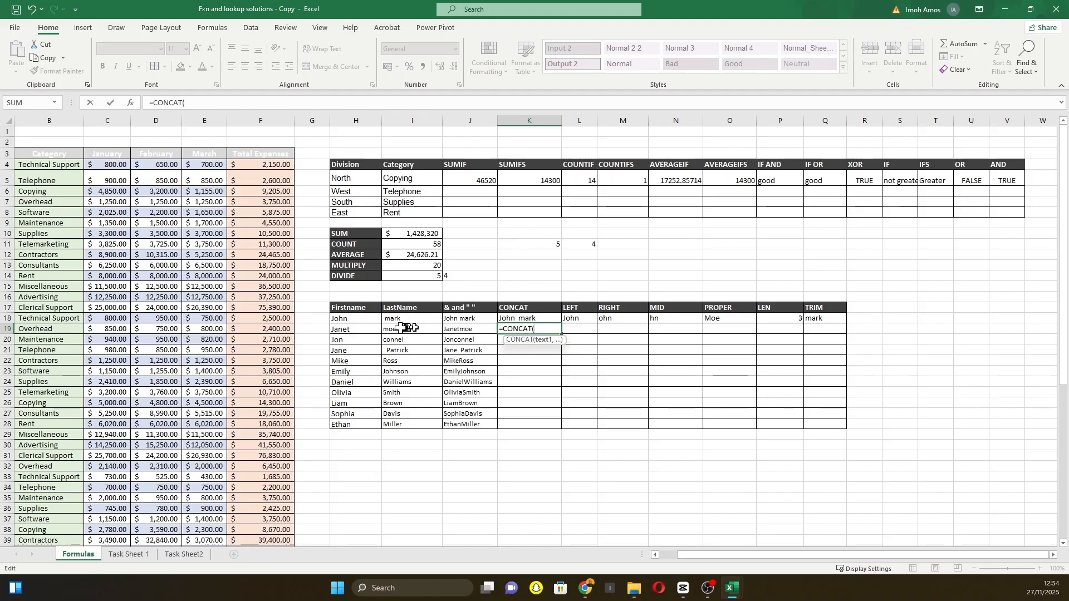
Complete the K19 formula as =CONCAT(H19,I19) to join the first and last name.
{"action": "left_click", "coordinate": [354, 330]}
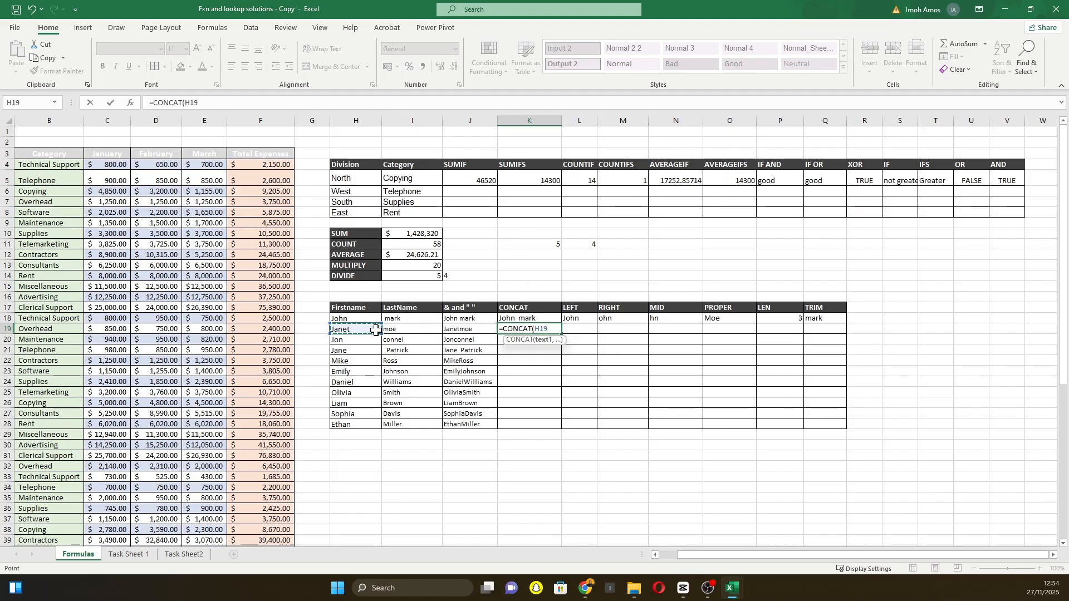
{"action": "type", "text": ","}
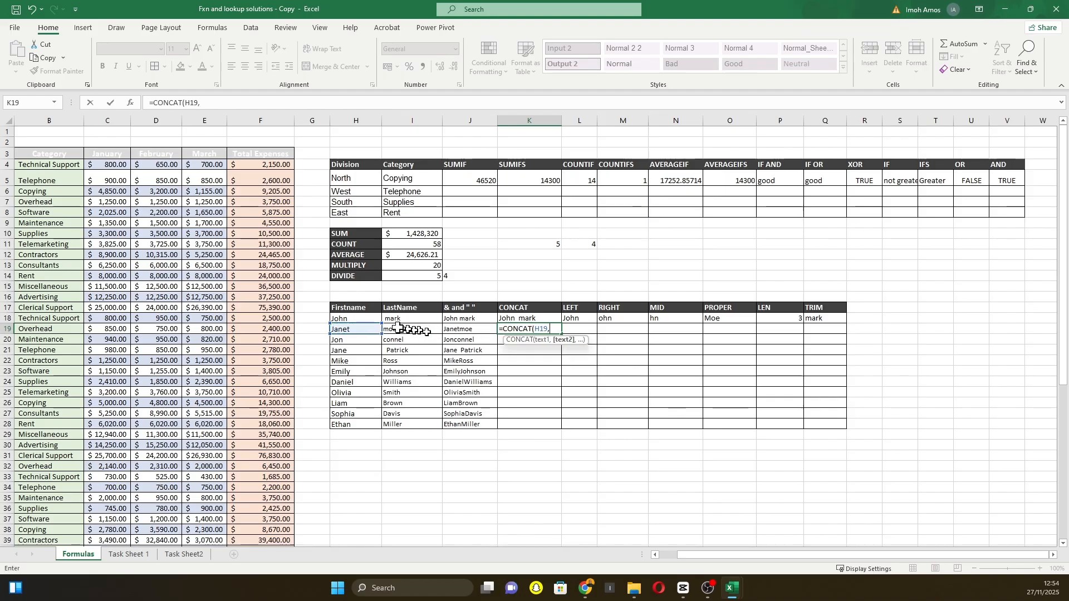
{"action": "left_click", "coordinate": [398, 329]}
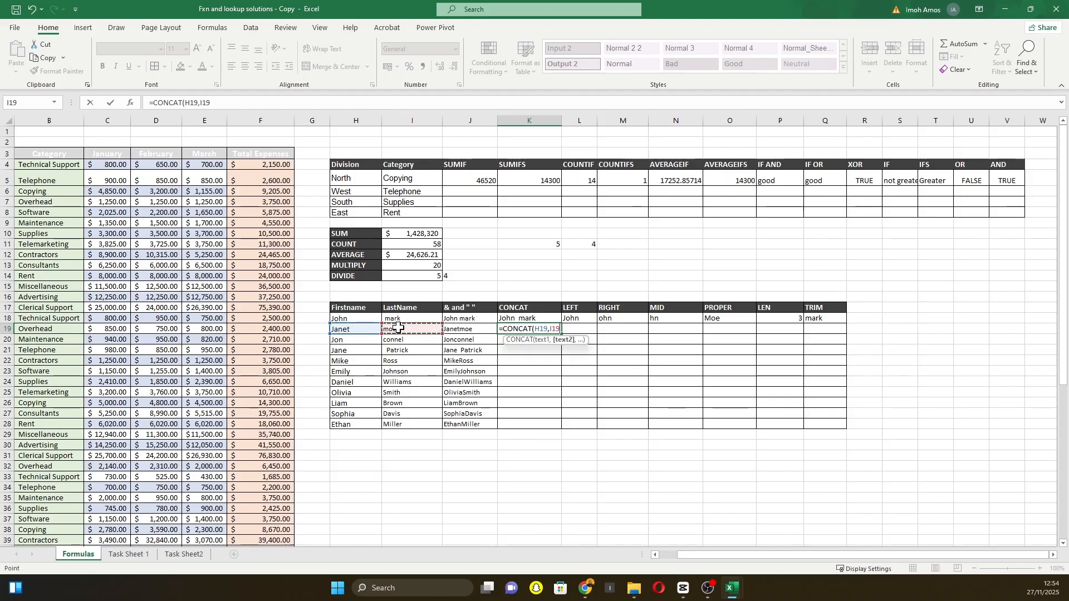
{"action": "key", "text": "Return"}
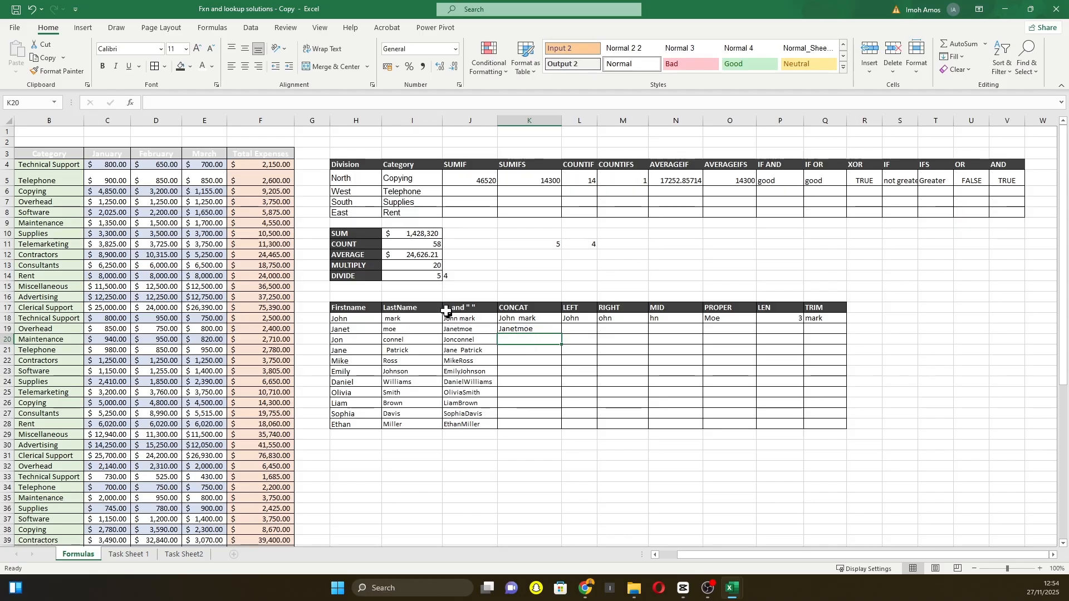
Change the K19 formula to =CONCAT(H19," ",I19) and fill it down to K28.
{"action": "left_click", "coordinate": [539, 329]}
{"action": "double_click", "coordinate": [539, 329]}
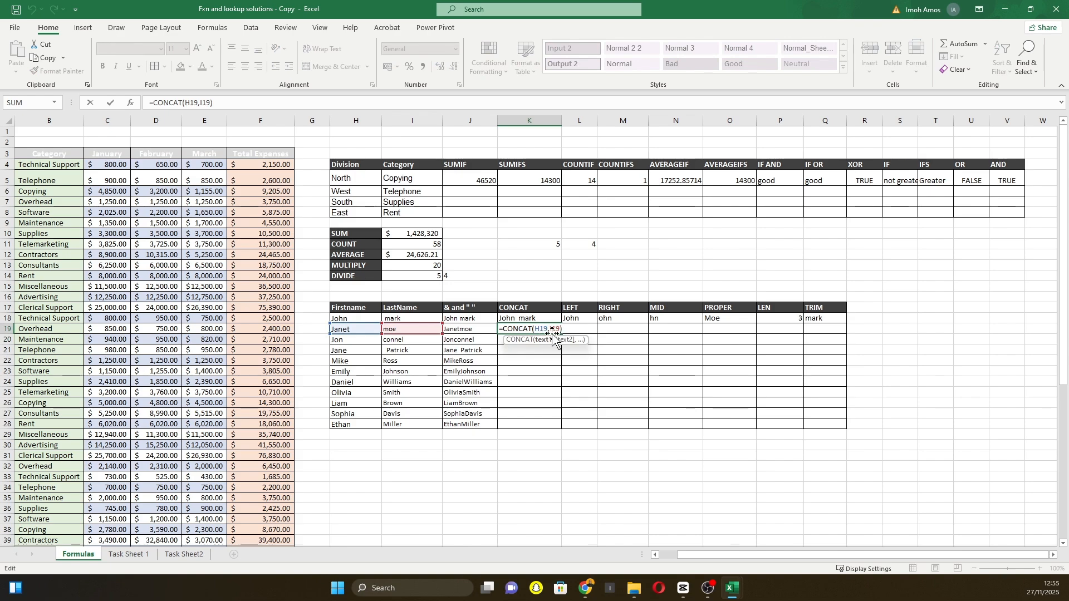
{"action": "left_click", "coordinate": [553, 329]}
{"action": "type", "text": "\" "}
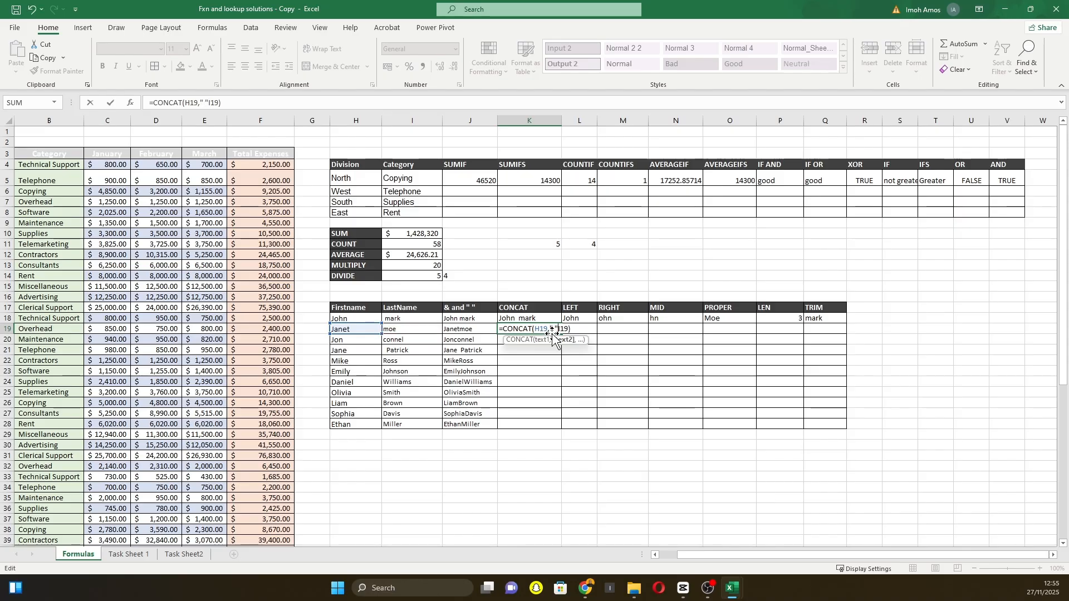
{"action": "type", "text": "\","}
{"action": "key", "text": "Return"}
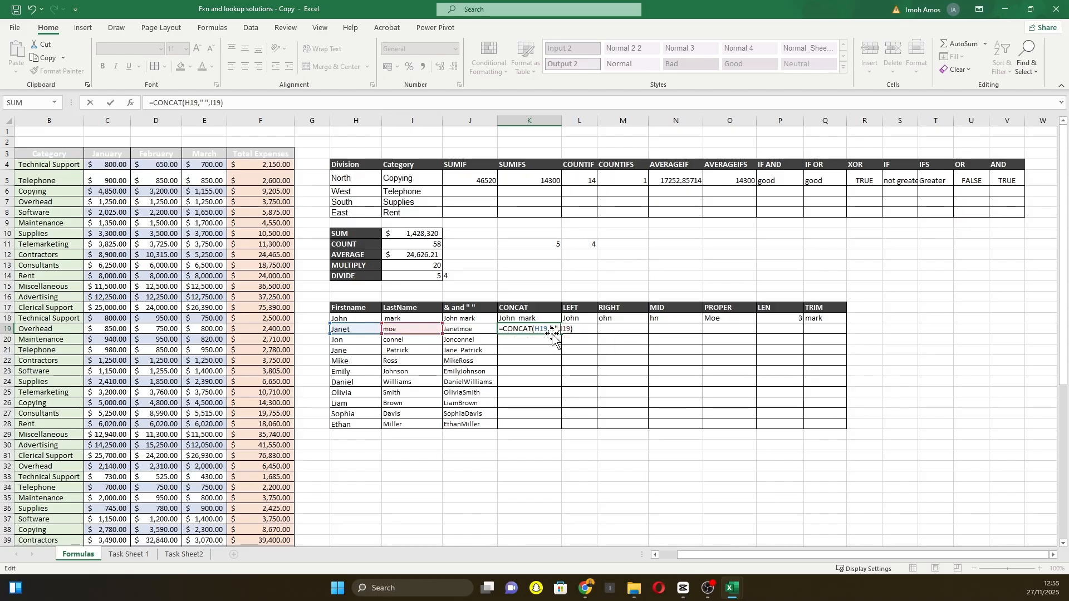
{"action": "left_click", "coordinate": [518, 330]}
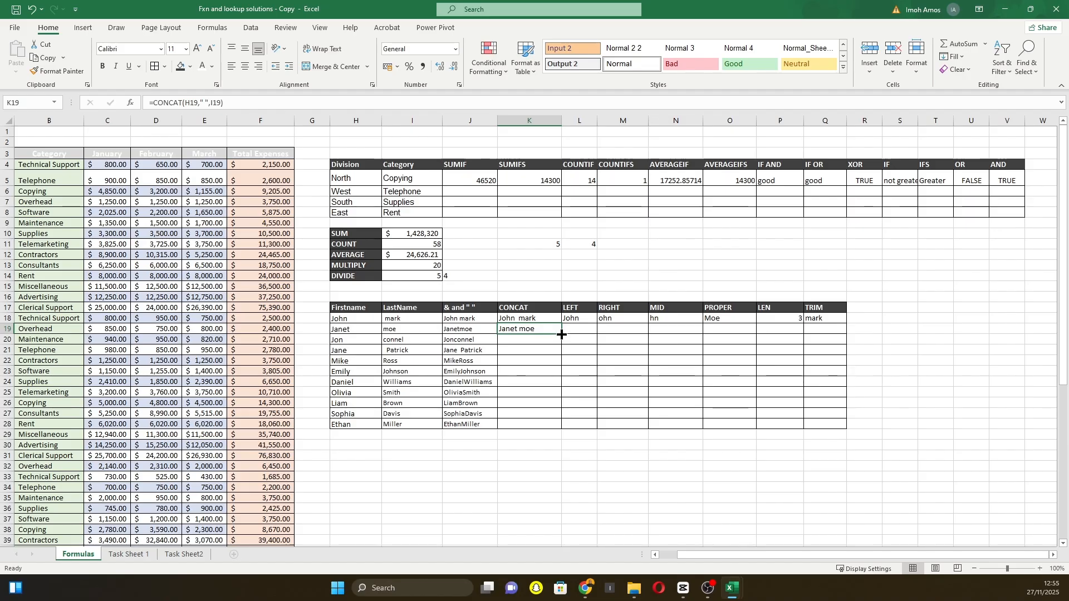
{"action": "left_click_drag", "start_coordinate": [562, 334], "coordinate": [566, 430]}
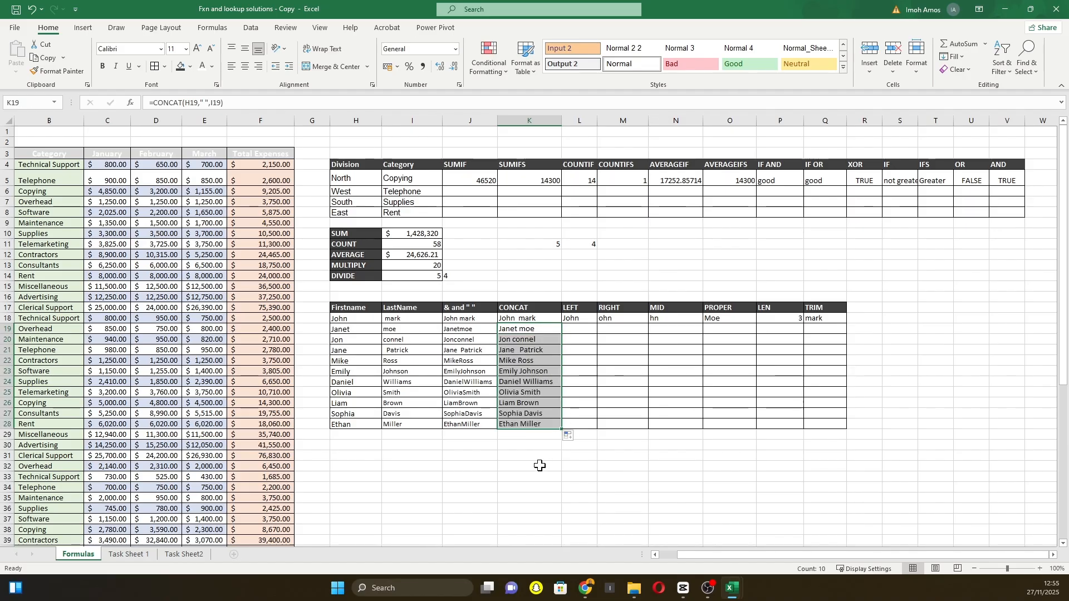
Check the sample LEFT formula in L18, and enter =LEFT(J19,3) in cell L19.
{"action": "left_click", "coordinate": [579, 318]}
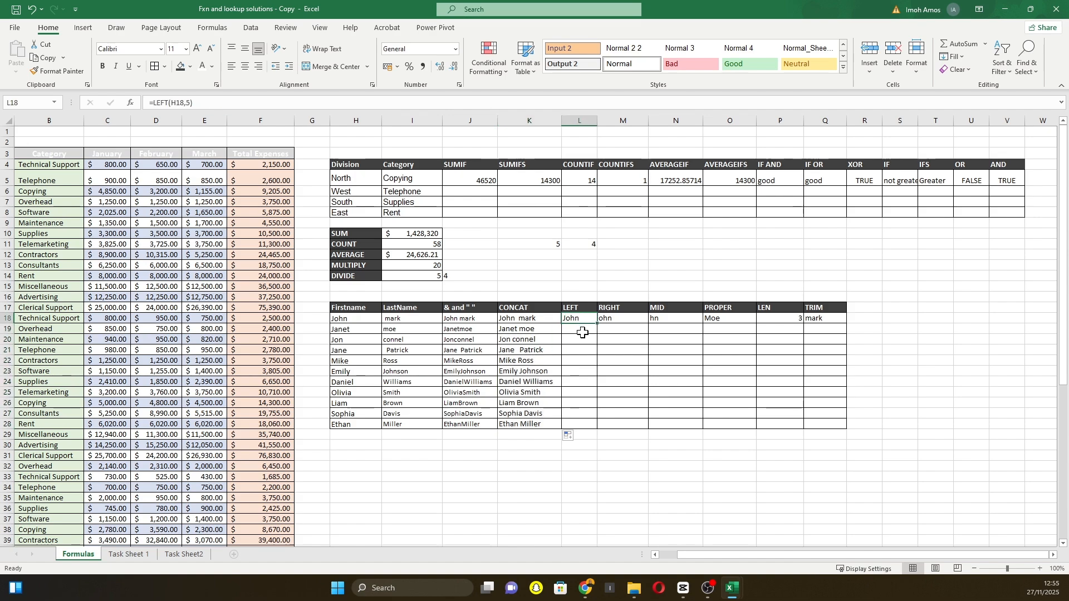
{"action": "left_click", "coordinate": [583, 333]}
{"action": "type", "text": "=lef"}
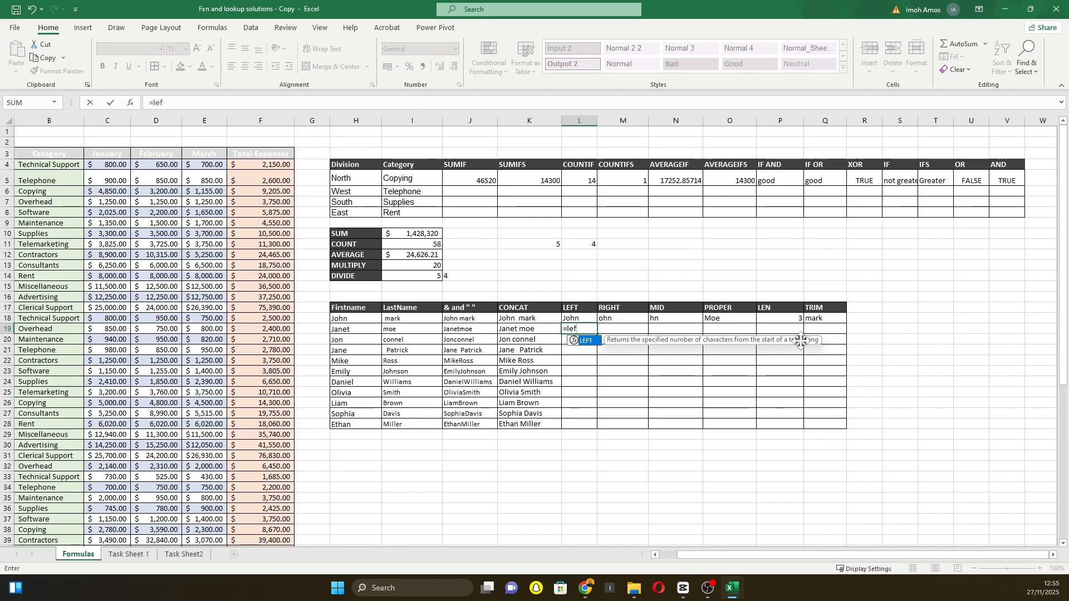
{"action": "key", "text": "Tab"}
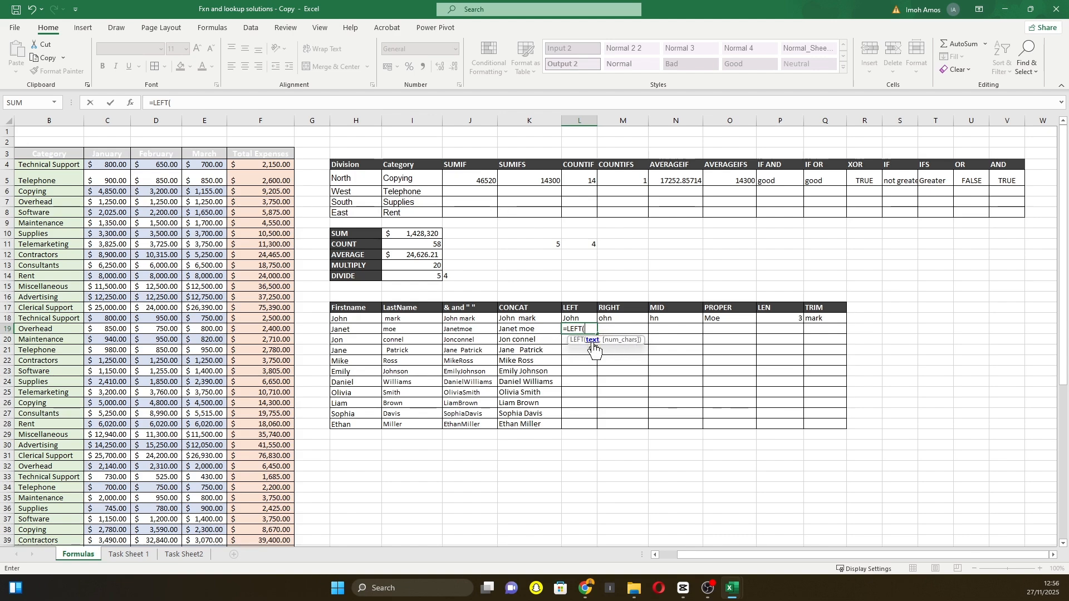
{"action": "left_click", "coordinate": [456, 331]}
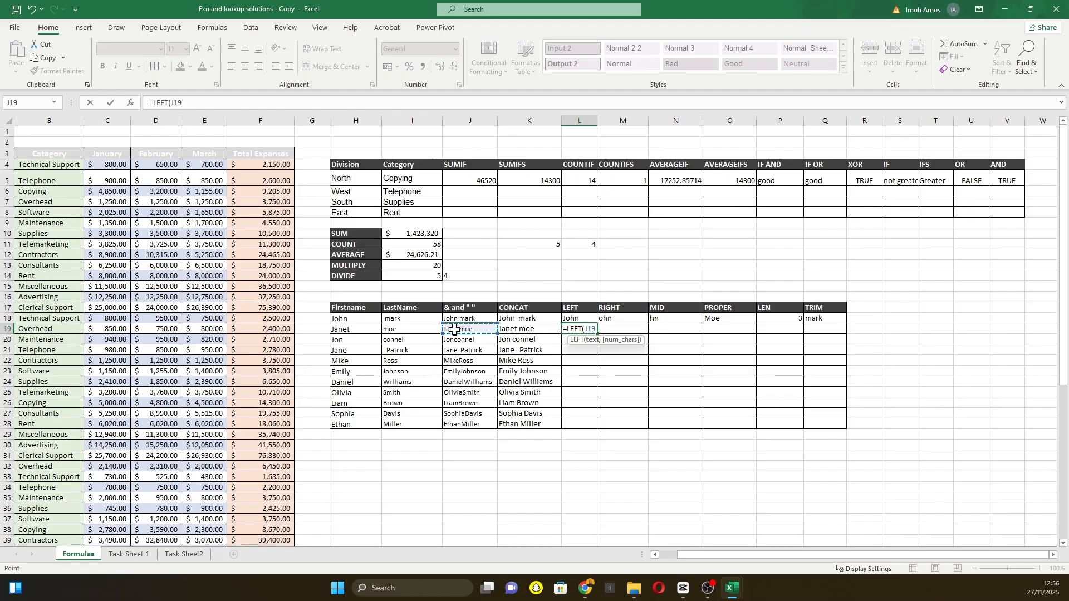
{"action": "type", "text": ","}
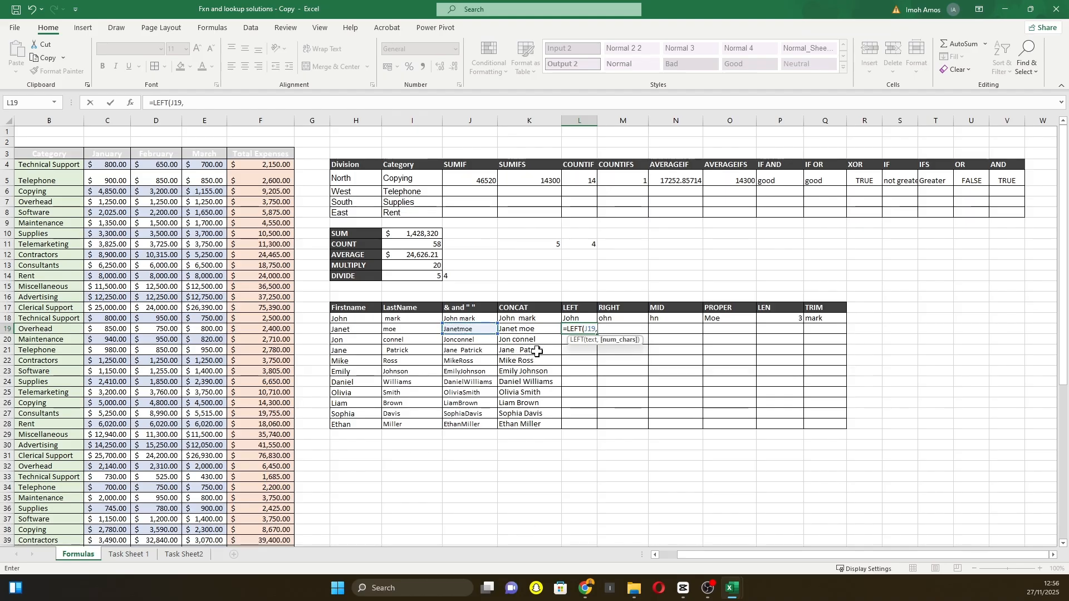
{"action": "type", "text": "3"}
{"action": "key", "text": "Return"}
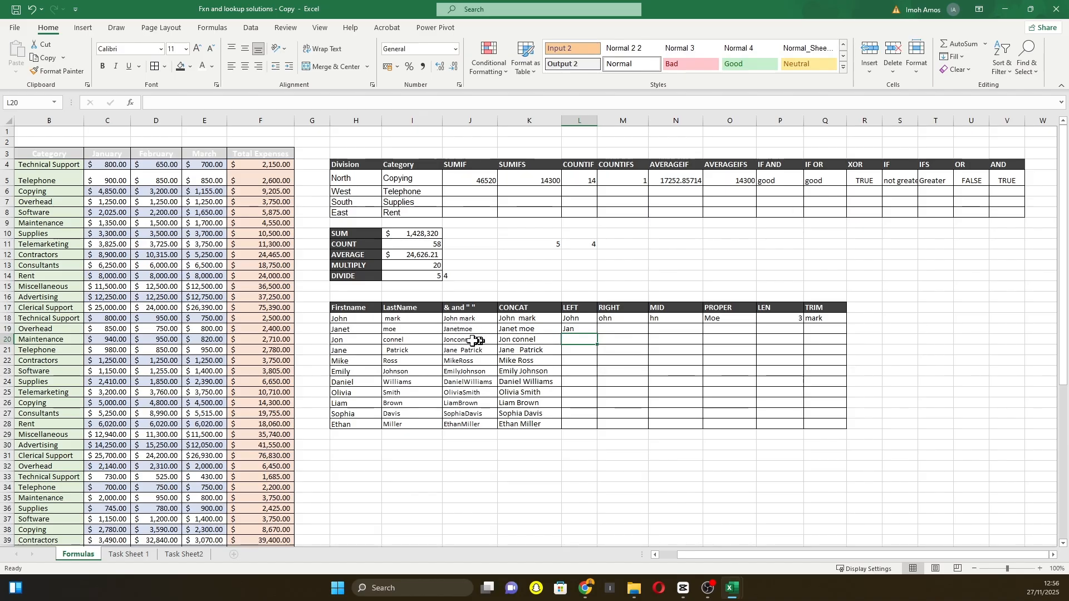
Review the LEFT formula in L19 against its source text and fill it down to L28.
{"action": "left_click", "coordinate": [460, 330]}
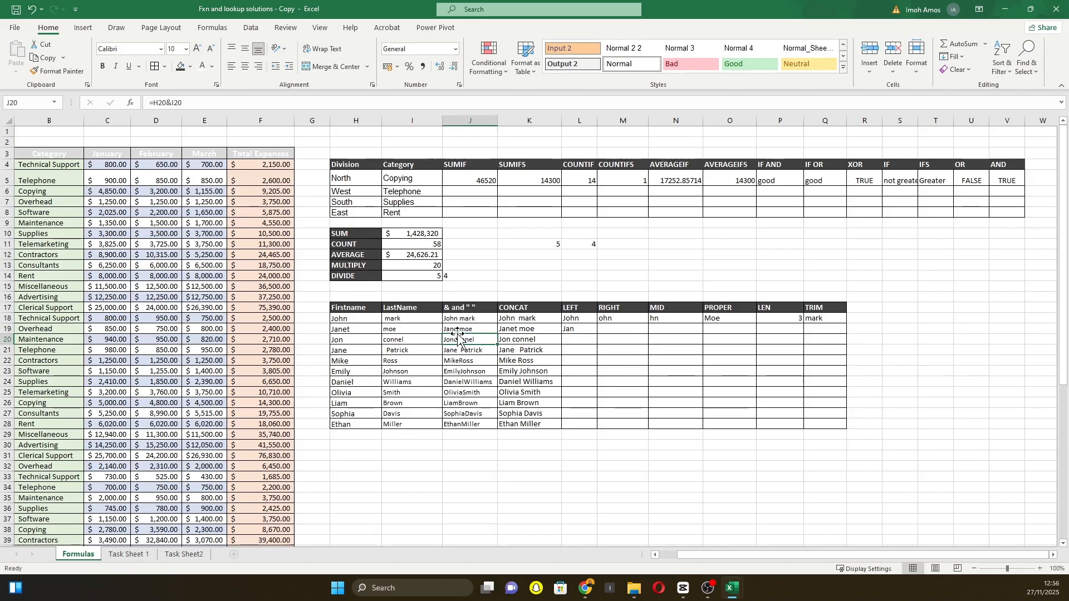
{"action": "left_click", "coordinate": [575, 330]}
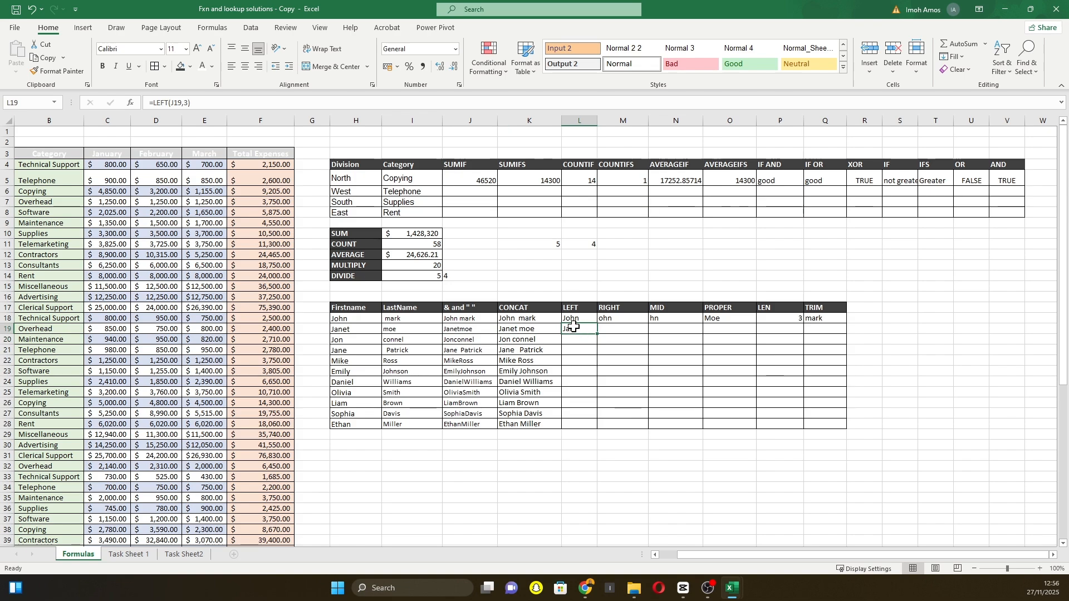
{"action": "double_click", "coordinate": [574, 327]}
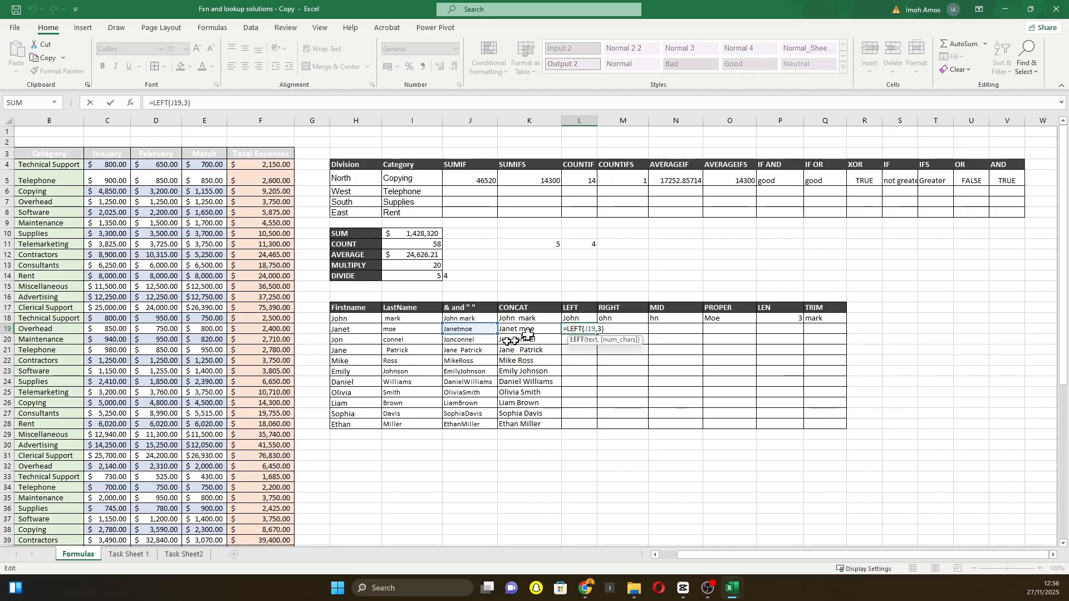
{"action": "key", "text": "ctrl+Return"}
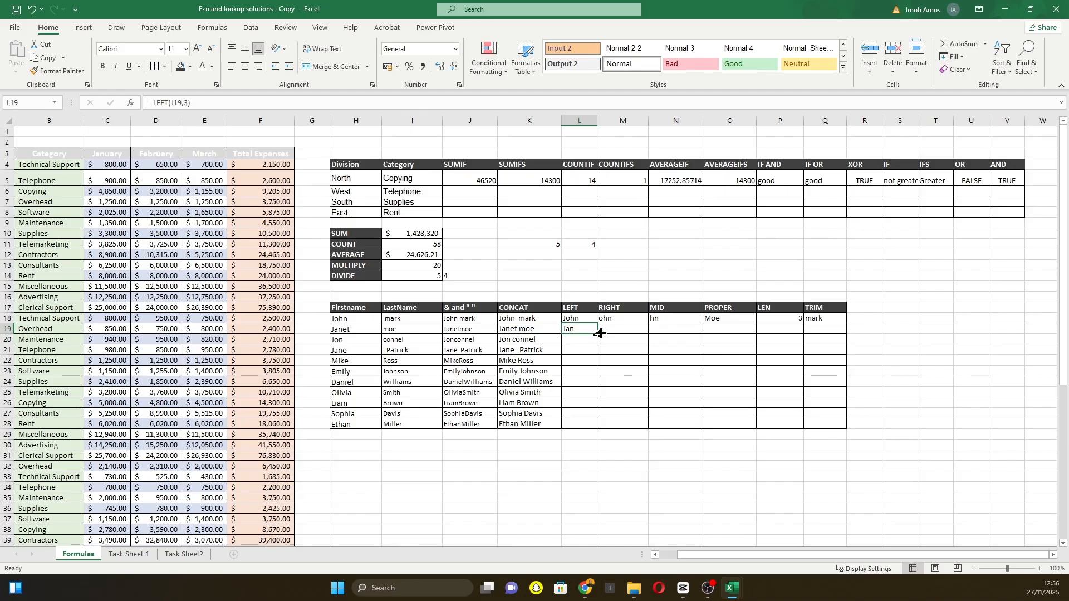
{"action": "left_click_drag", "start_coordinate": [599, 333], "coordinate": [602, 417]}
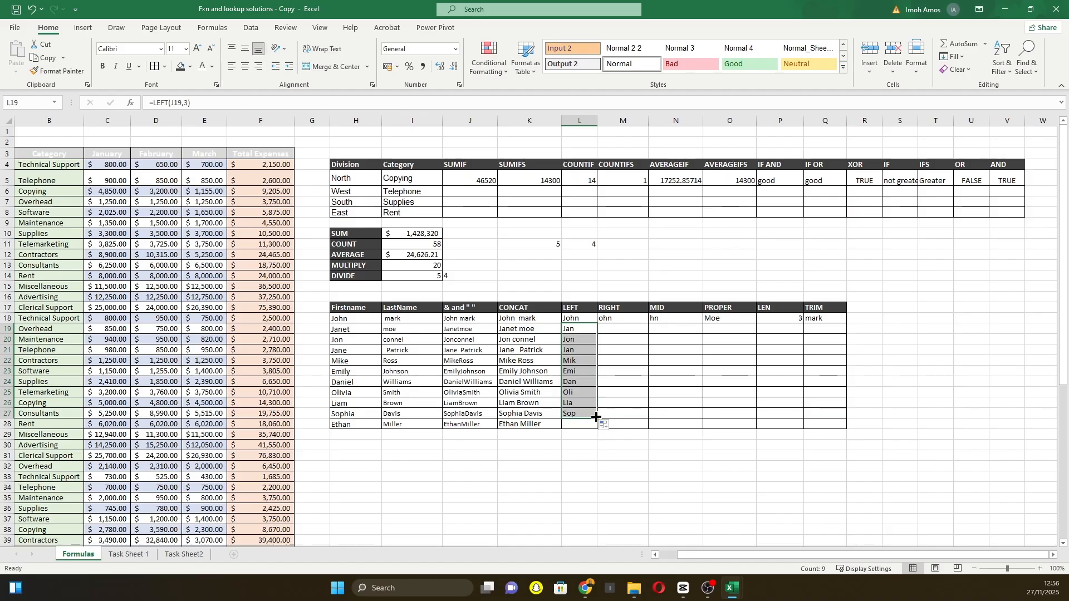
{"action": "left_click_drag", "start_coordinate": [597, 419], "coordinate": [595, 431]}
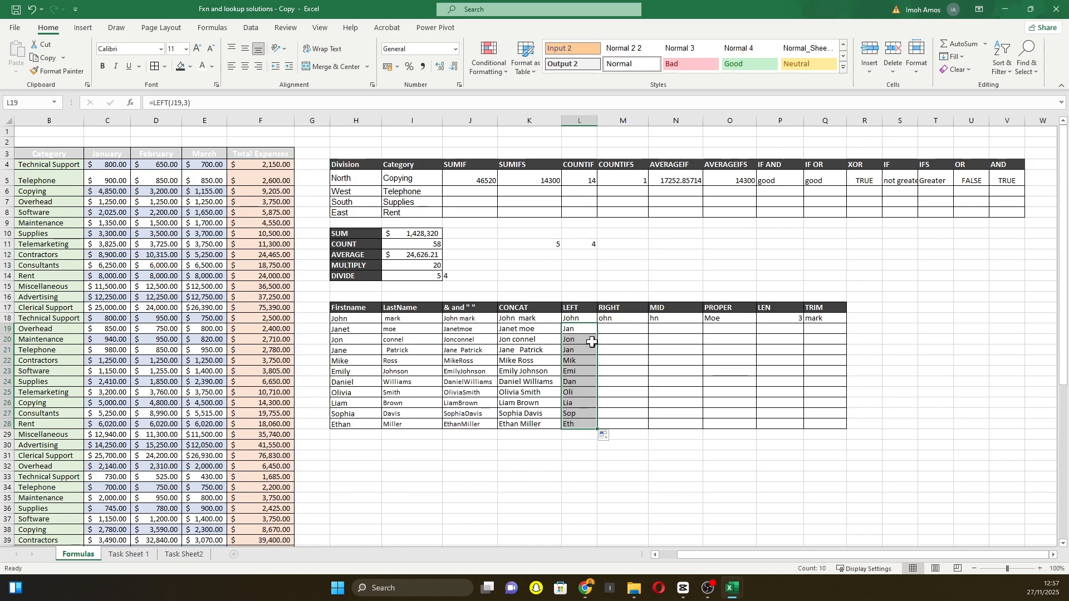
Enter January in S18 and February in S19, and fill the month series down to November in S28.
{"action": "left_click", "coordinate": [884, 317]}
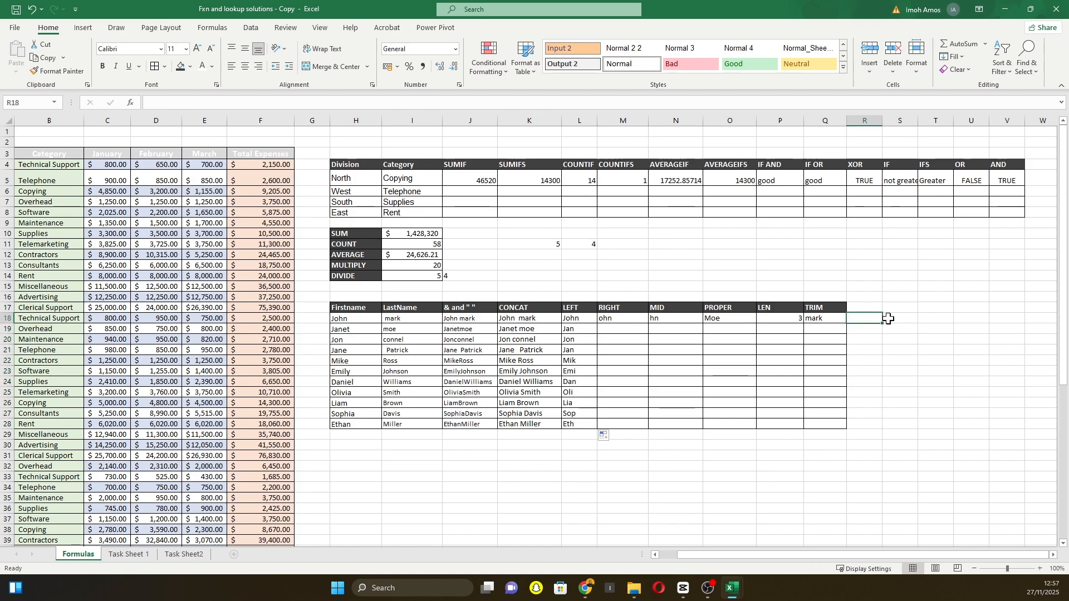
{"action": "type", "text": "Jan"}
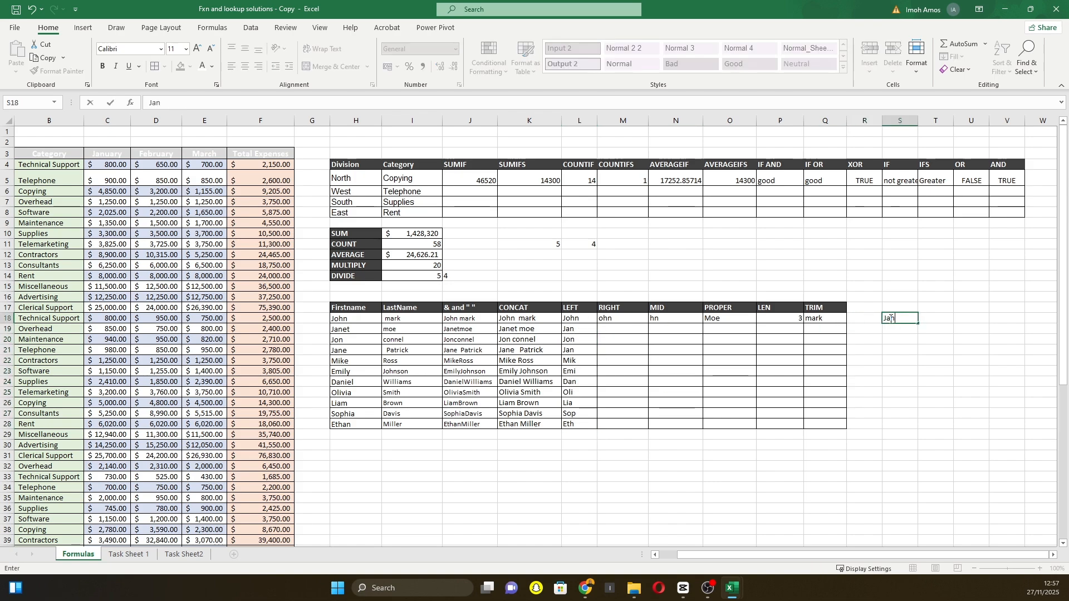
{"action": "type", "text": "uary"}
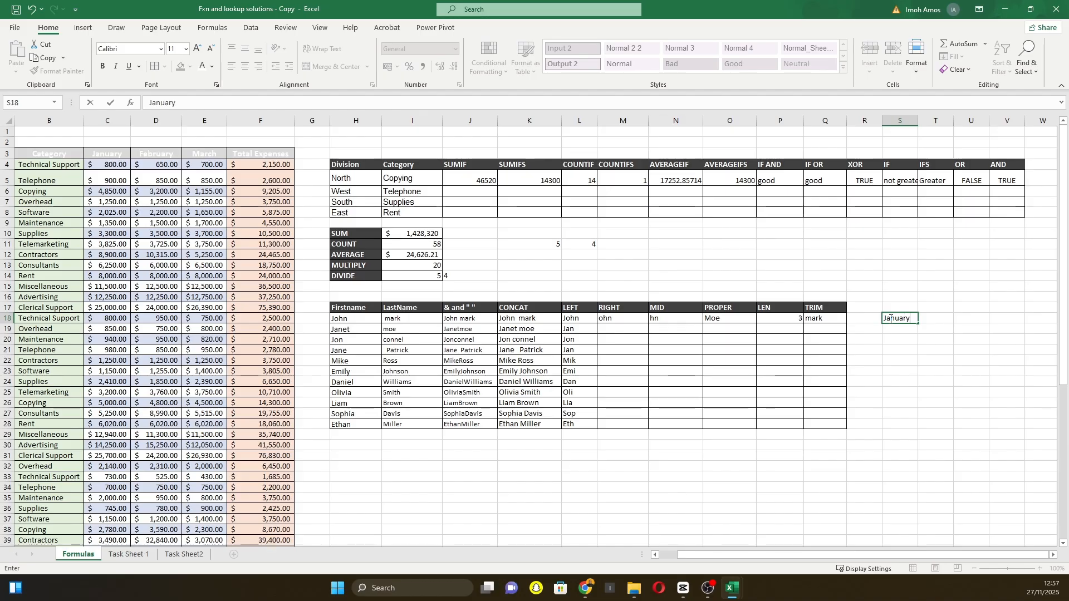
{"action": "key", "text": "Return"}
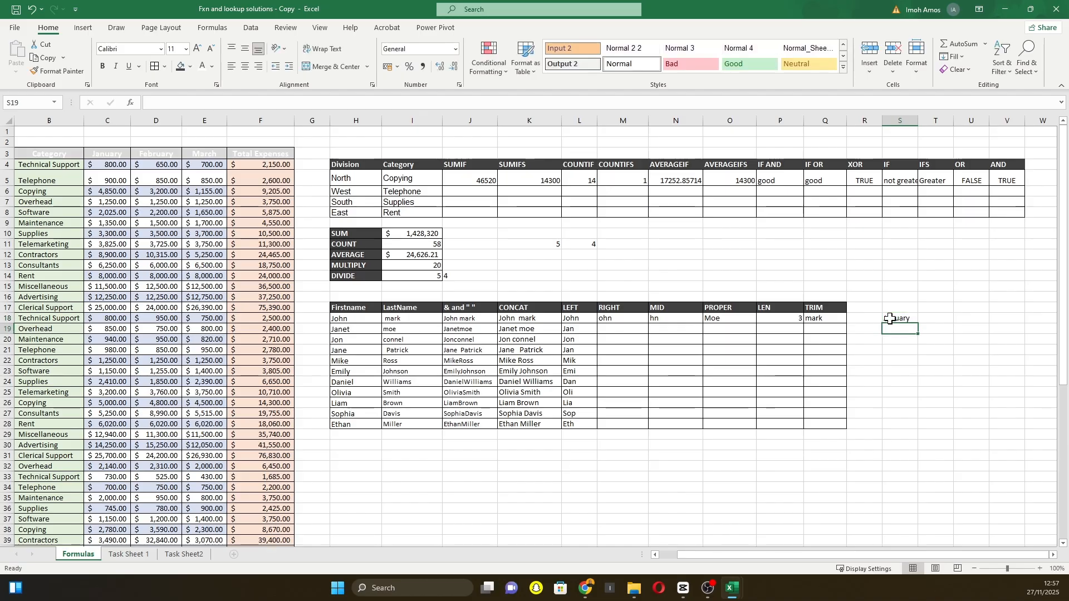
{"action": "type", "text": "Feb"}
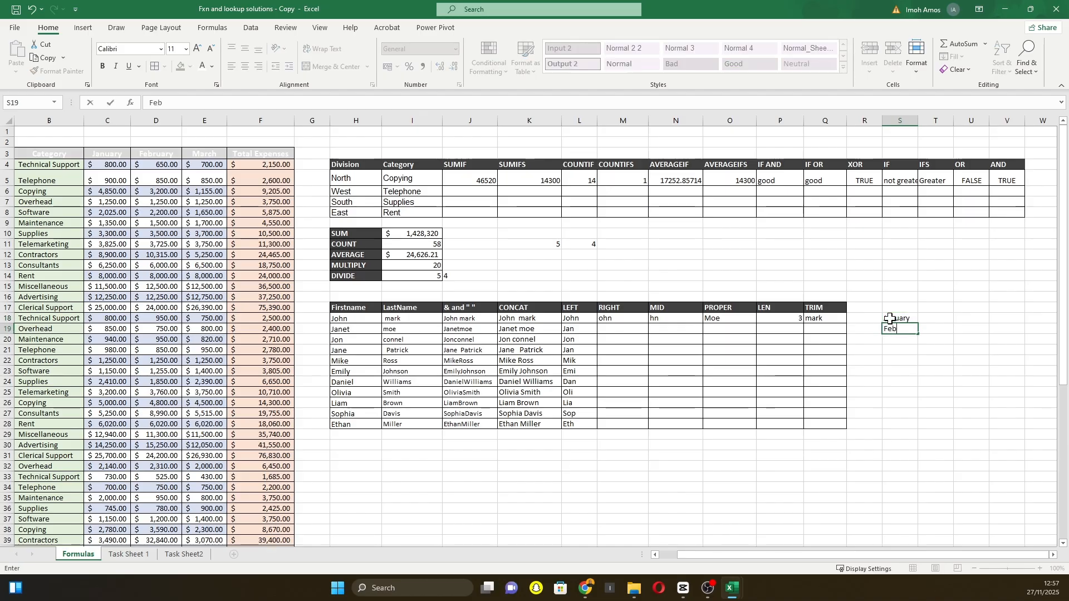
{"action": "type", "text": "ruary"}
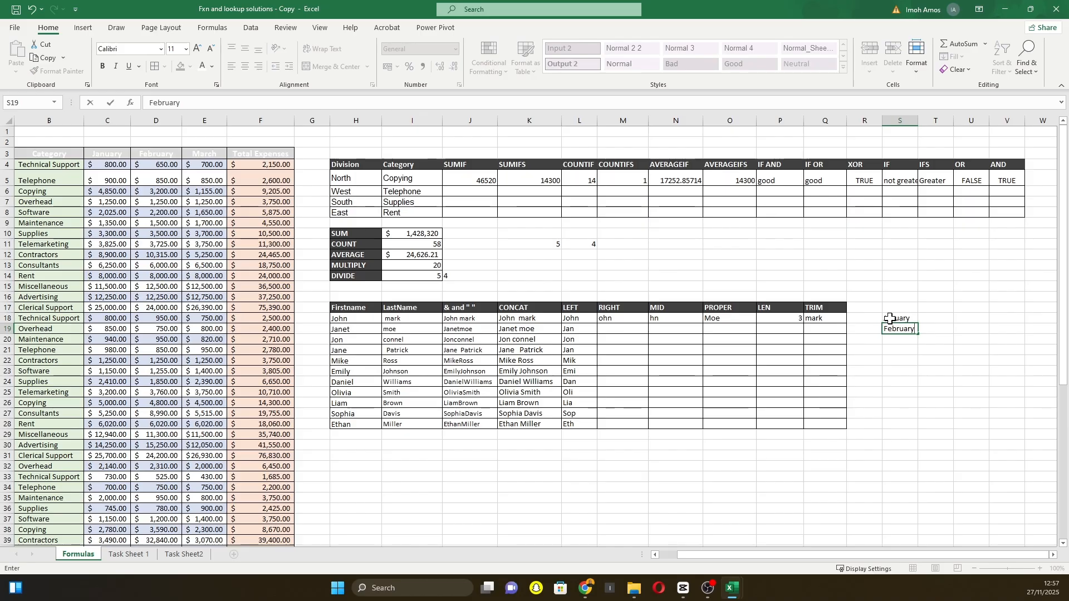
{"action": "left_click", "coordinate": [971, 360]}
{"action": "left_click_drag", "start_coordinate": [897, 319], "coordinate": [921, 426]}
{"action": "left_click", "coordinate": [935, 382]}
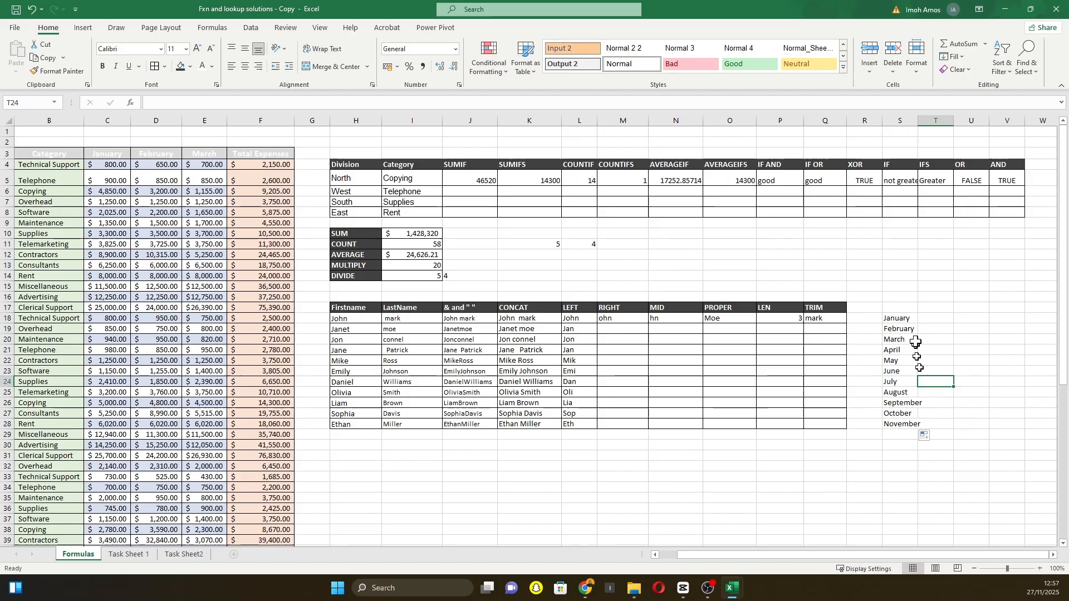
Enter =LEFT(S18,3) in T18 to abbreviate the month names and fill it down to T28.
{"action": "left_click", "coordinate": [928, 316]}
{"action": "type", "text": "=lef"}
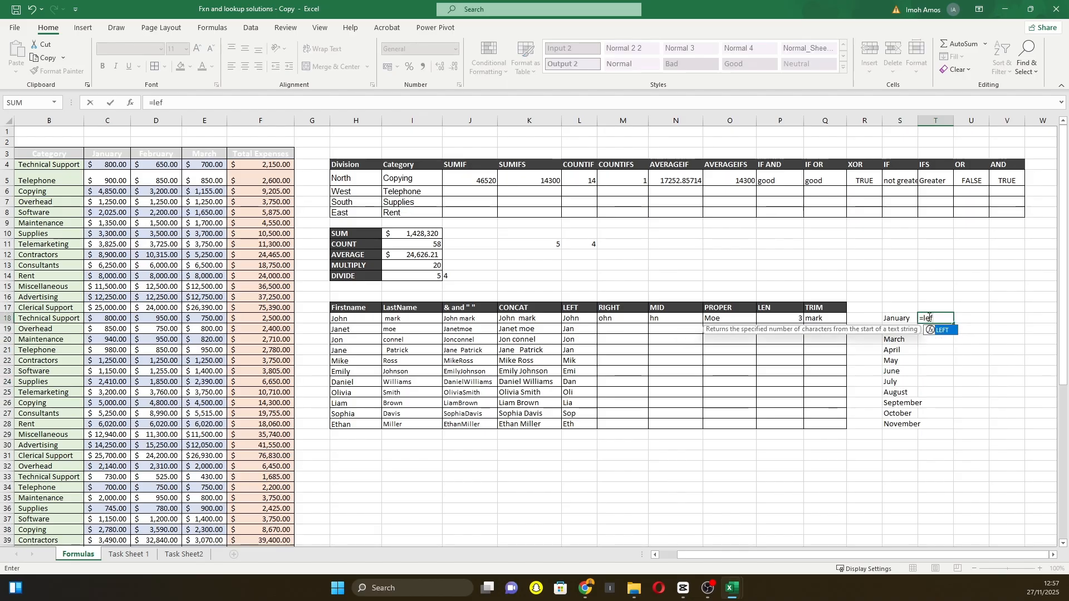
{"action": "key", "text": "Tab"}
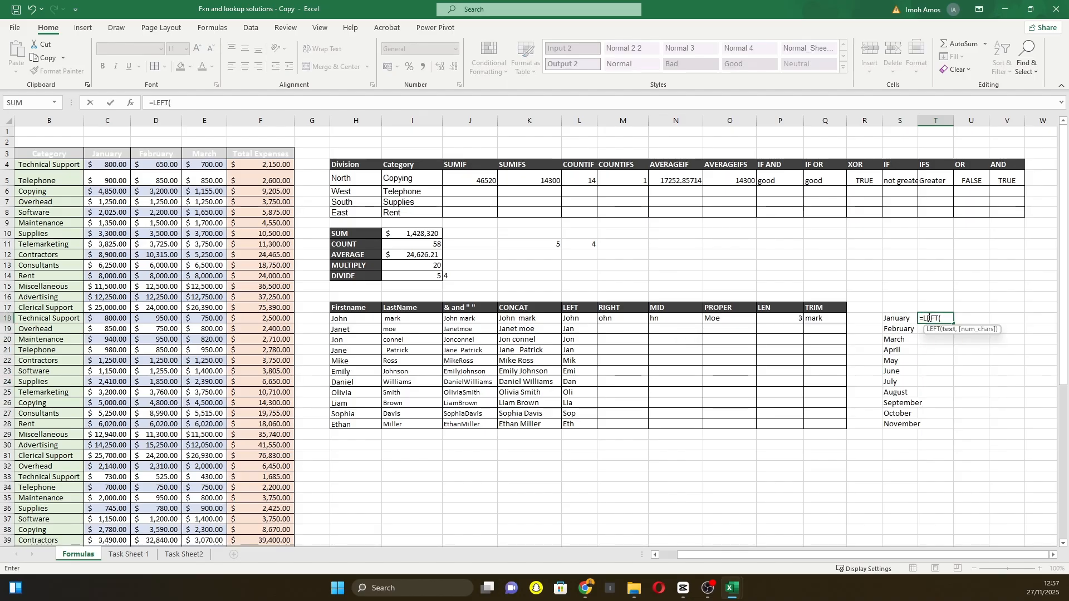
{"action": "left_click", "coordinate": [904, 319]}
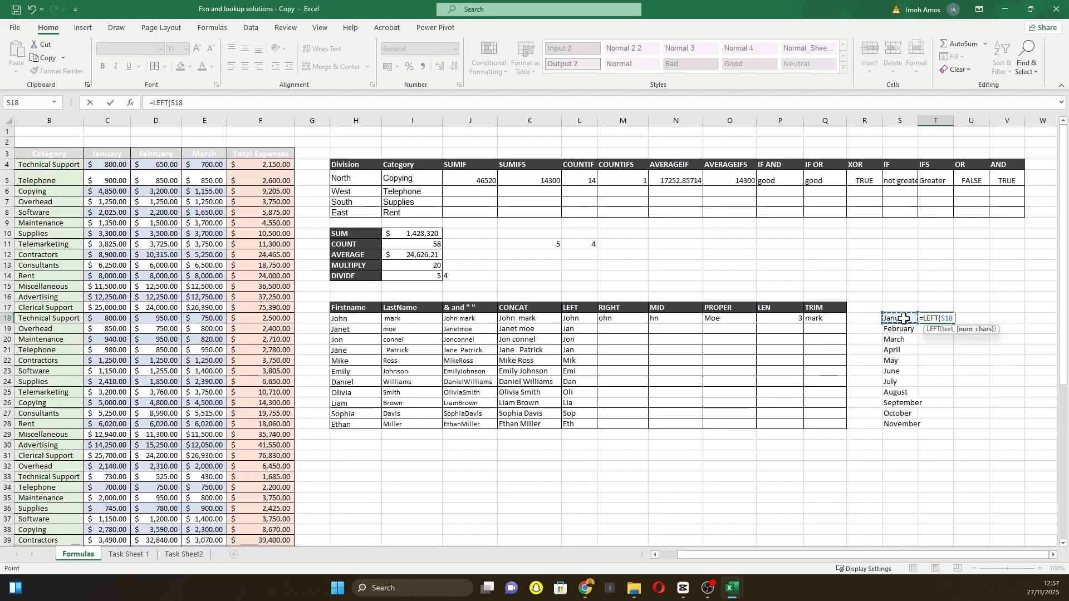
{"action": "type", "text": ",3)"}
{"action": "key", "text": "Return"}
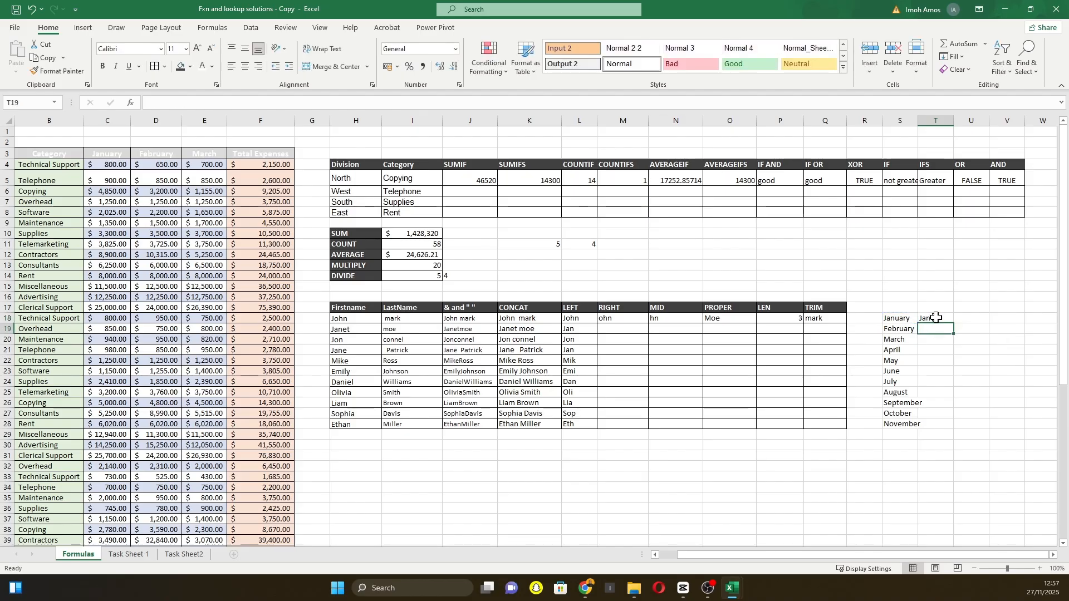
{"action": "left_click", "coordinate": [945, 318]}
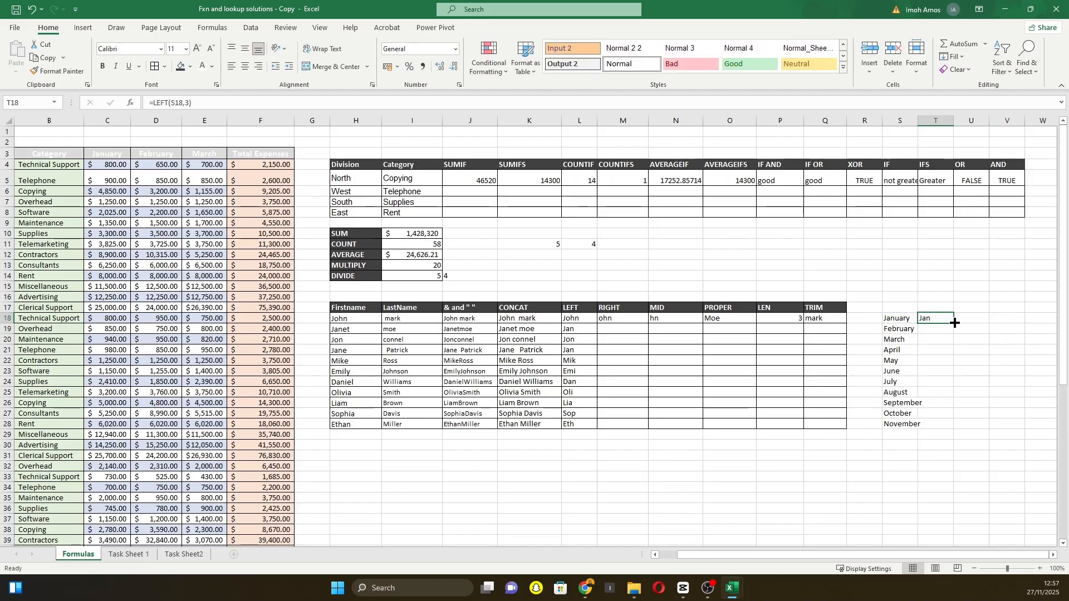
{"action": "left_click_drag", "start_coordinate": [954, 323], "coordinate": [956, 429]}
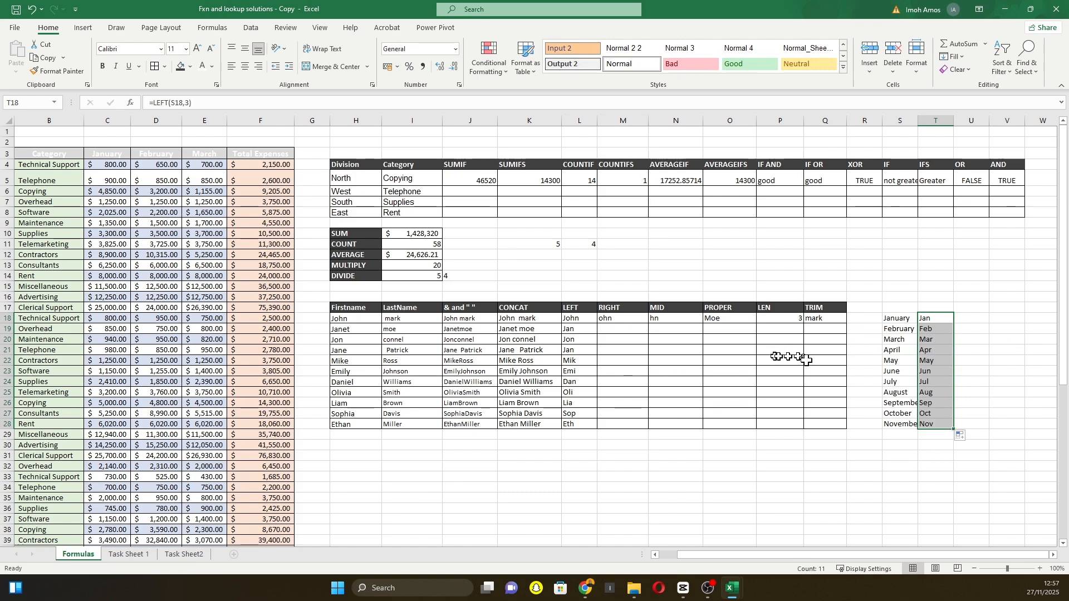
Check the sample RIGHT formula in M18, and enter =RIGHT(J19,4) in cell M19.
{"action": "left_click", "coordinate": [615, 317]}
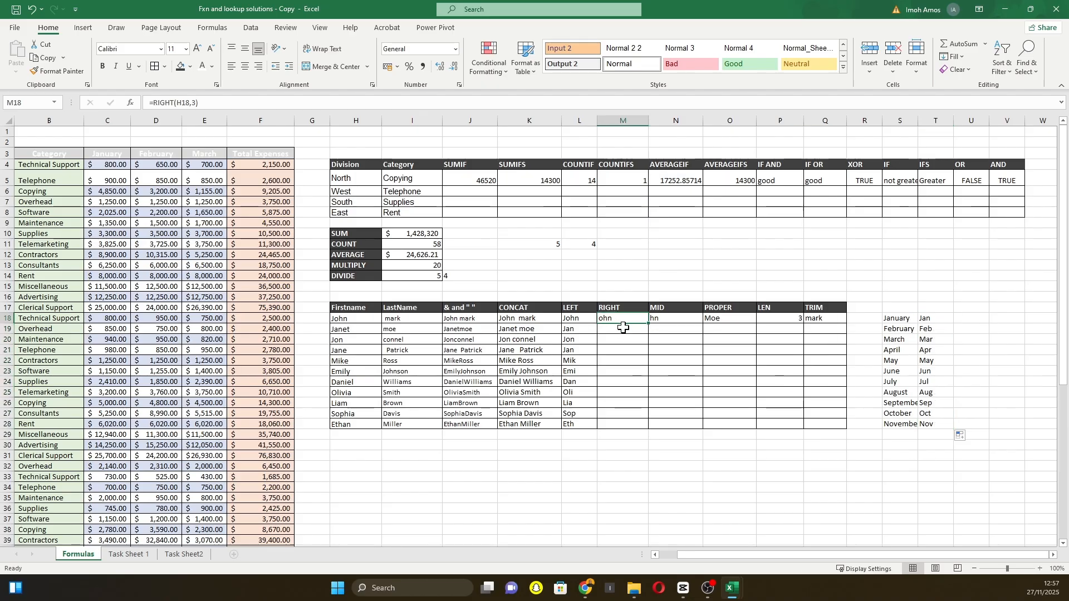
{"action": "left_click", "coordinate": [623, 328]}
{"action": "type", "text": "="}
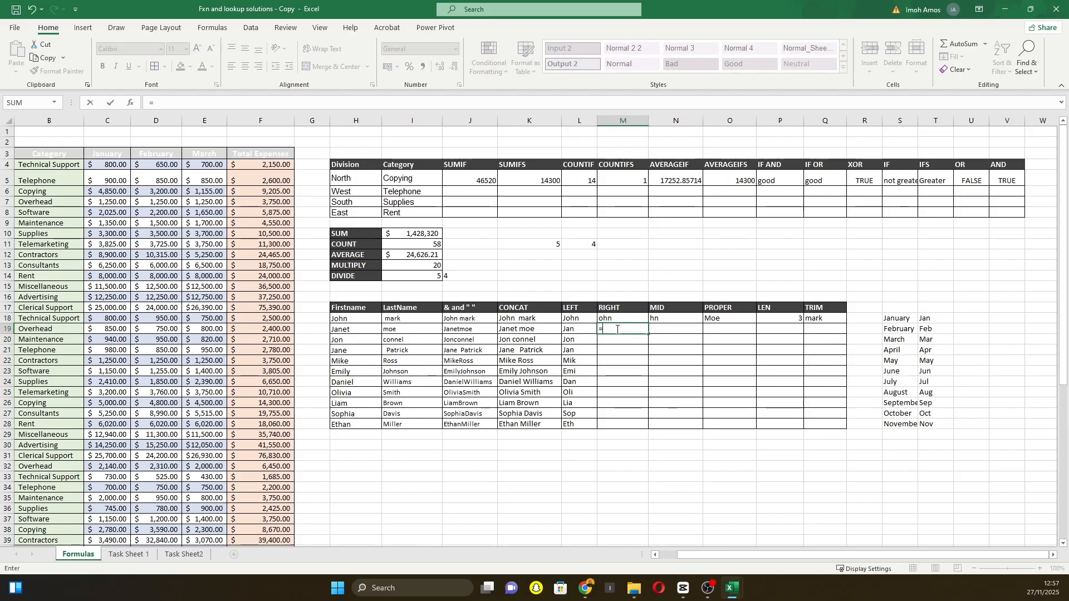
{"action": "type", "text": "ri"}
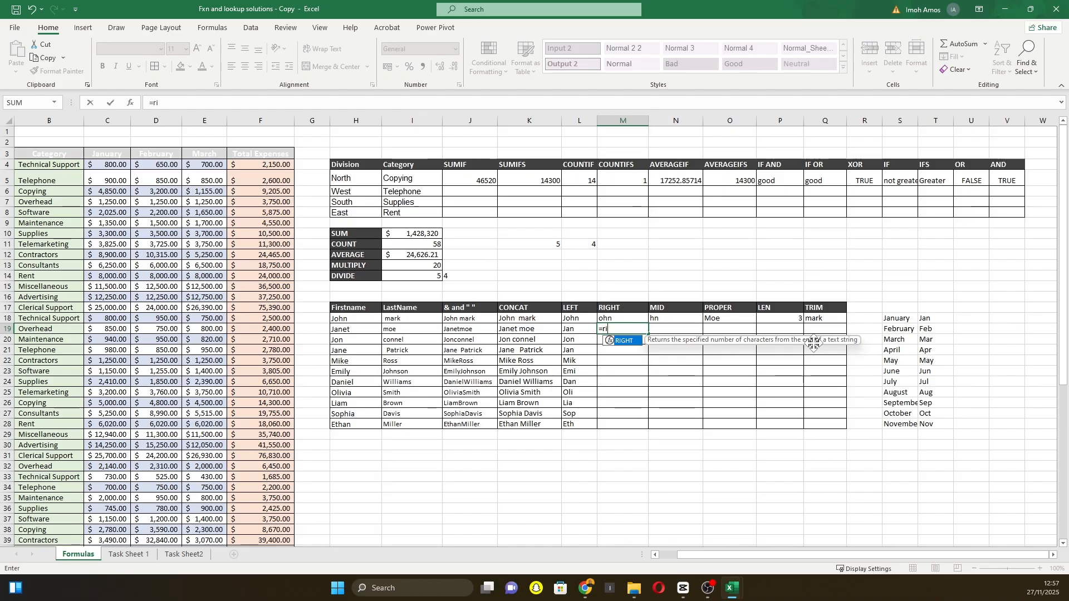
{"action": "key", "text": "Tab"}
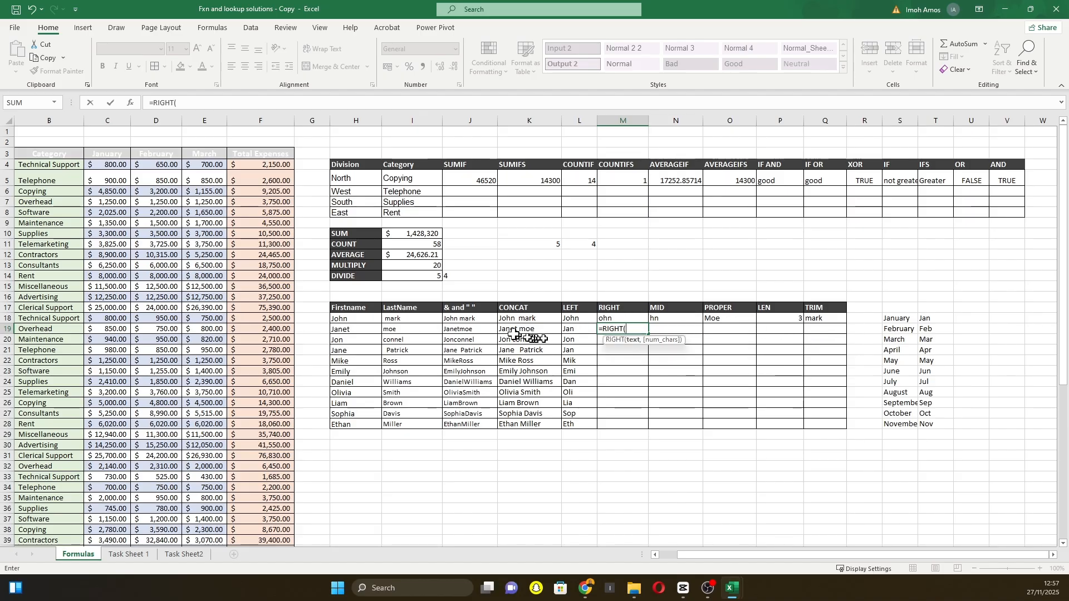
{"action": "left_click", "coordinate": [463, 330]}
{"action": "type", "text": ","}
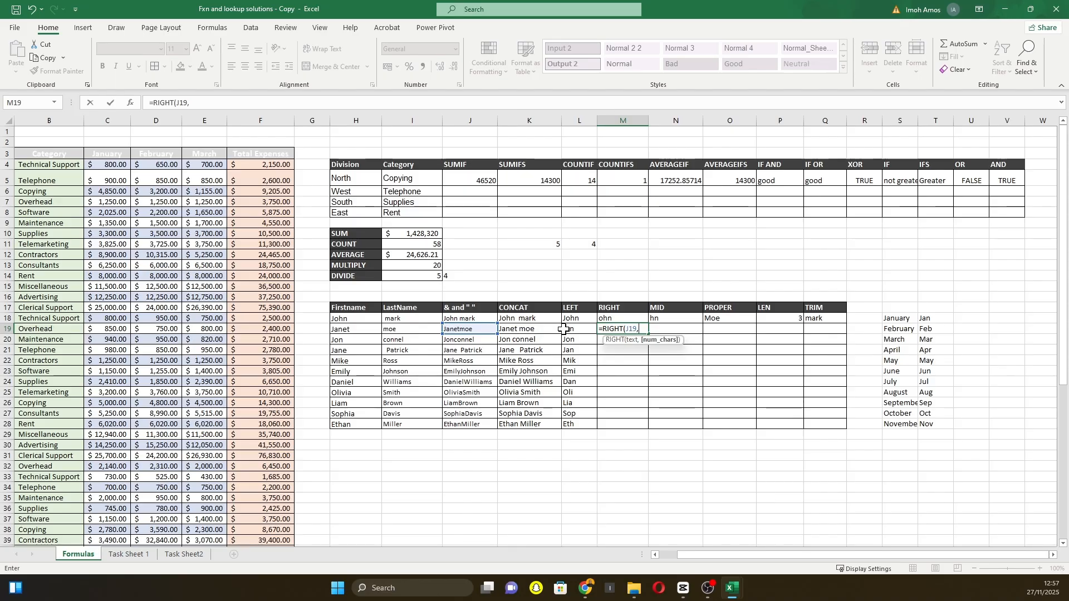
{"action": "type", "text": "4"}
{"action": "key", "text": "Return"}
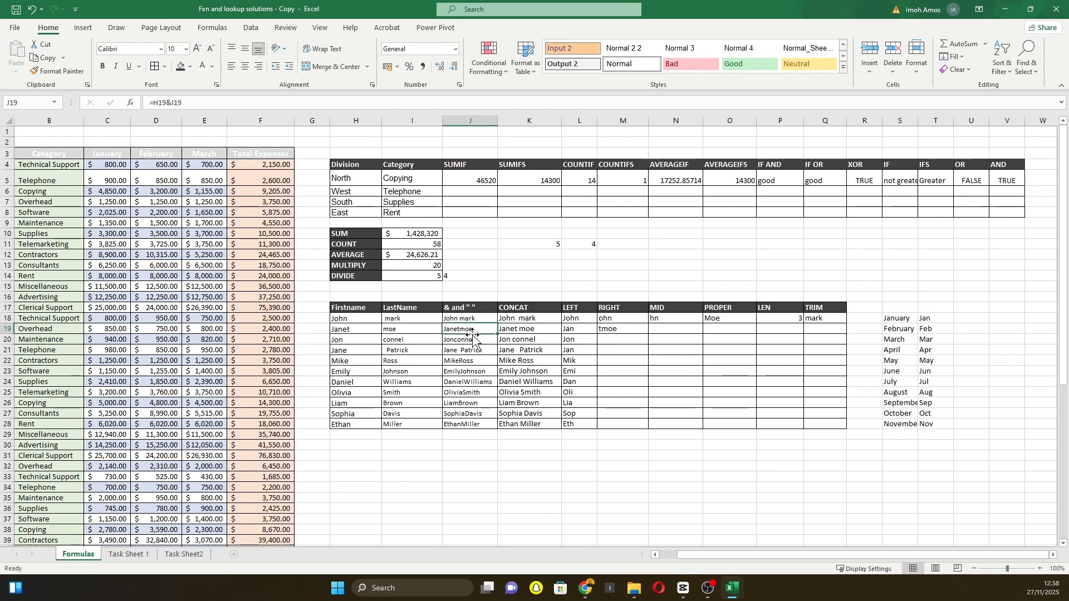
Fill the RIGHT formula from M19 down to M28.
{"action": "left_click", "coordinate": [609, 330]}
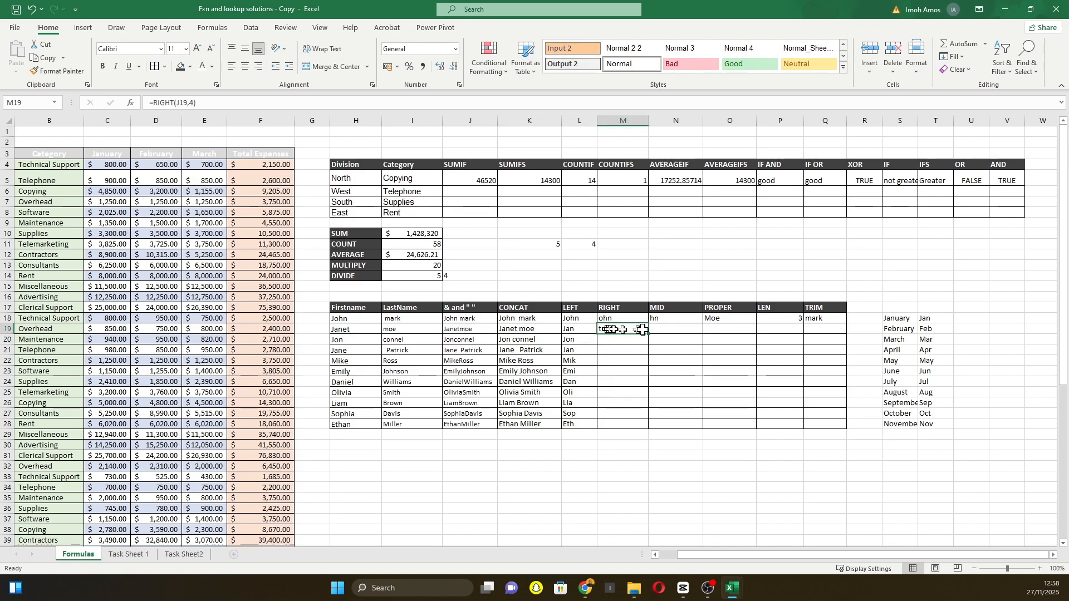
{"action": "left_click_drag", "start_coordinate": [649, 333], "coordinate": [644, 432]}
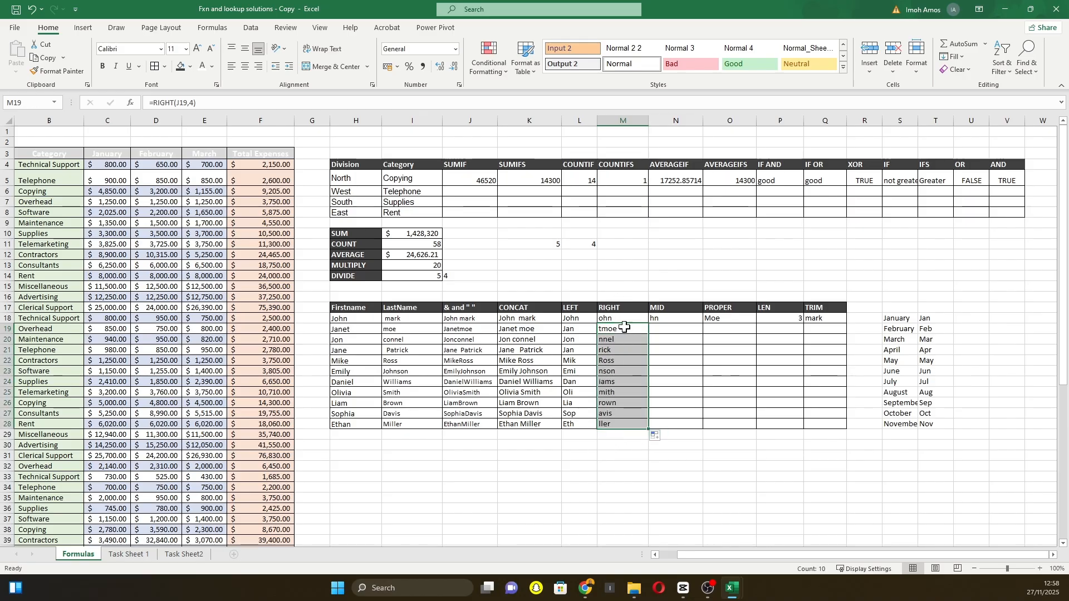
{"action": "left_click", "coordinate": [631, 443]}
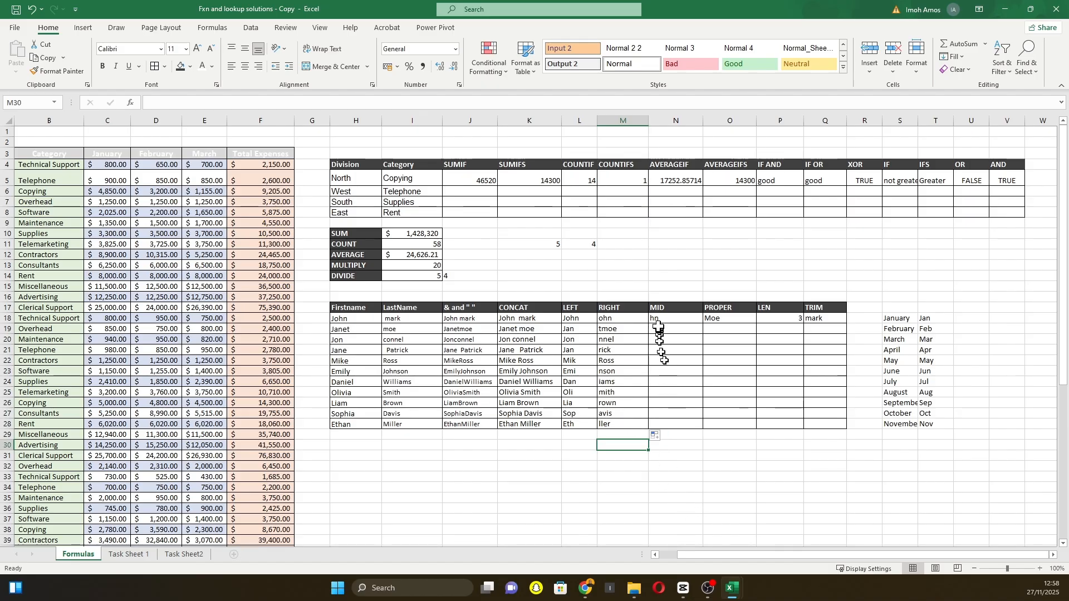
Check the sample MID formula in N18, and enter =MID(J19,3,3) in cell N19.
{"action": "left_click", "coordinate": [662, 319]}
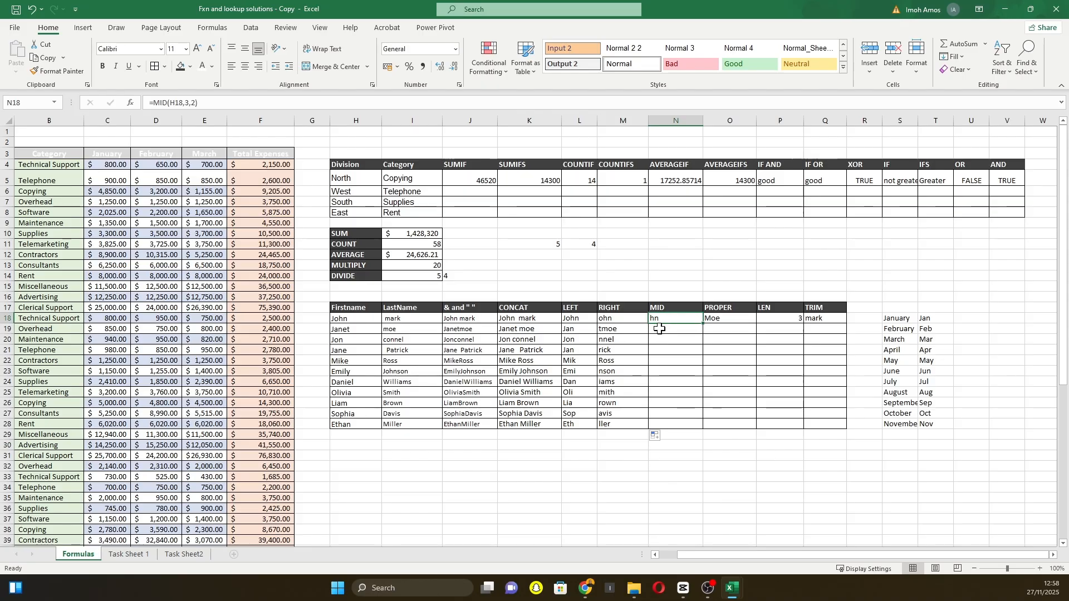
{"action": "left_click", "coordinate": [659, 330]}
{"action": "type", "text": "=mid"}
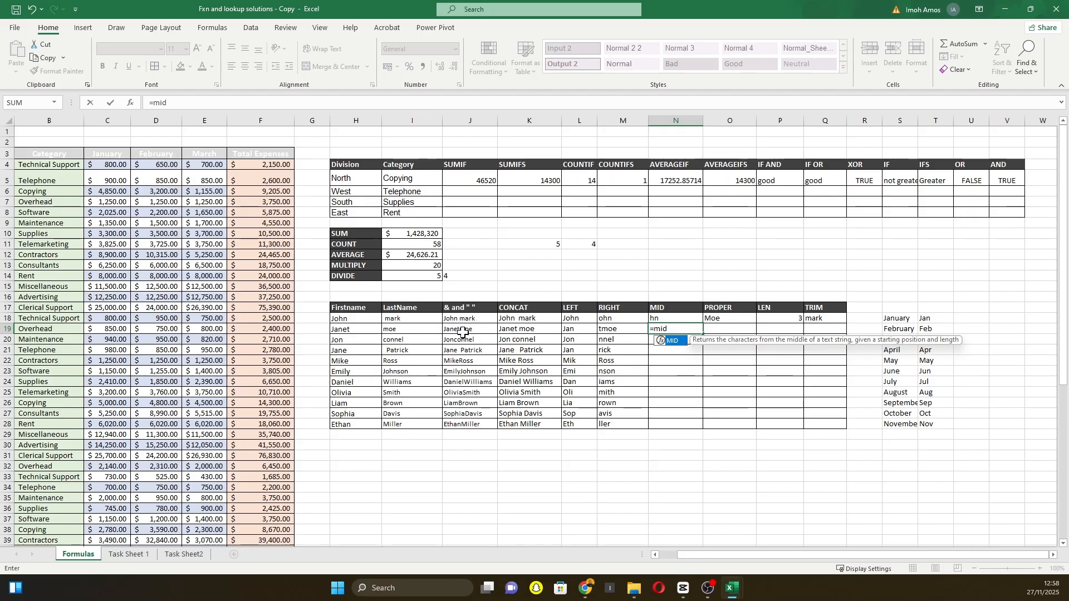
{"action": "key", "text": "Tab"}
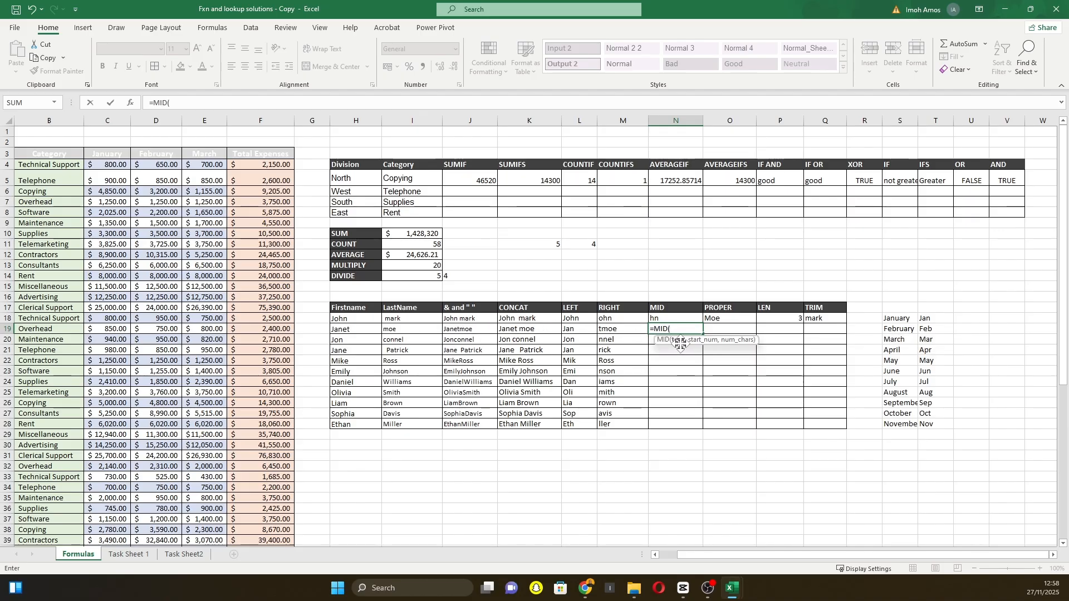
{"action": "left_click", "coordinate": [470, 330]}
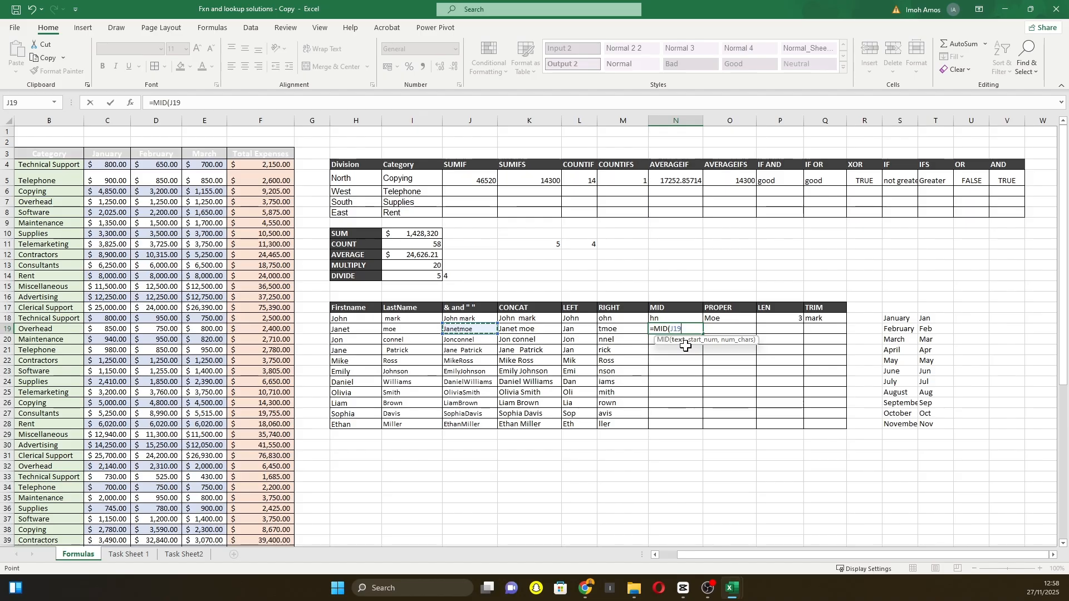
{"action": "left_click", "coordinate": [453, 335]}
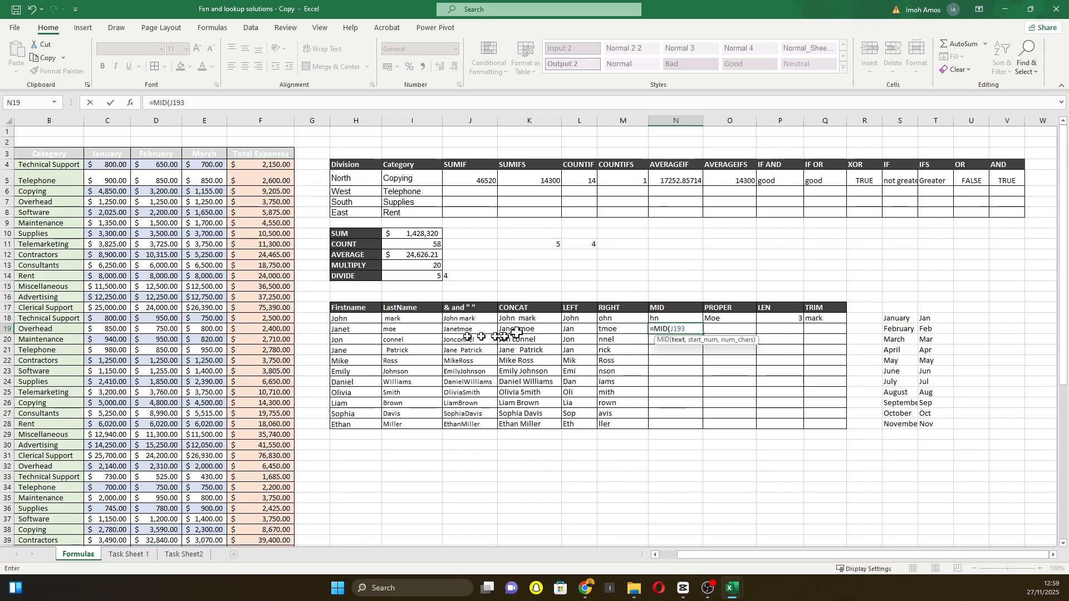
{"action": "type", "text": ","}
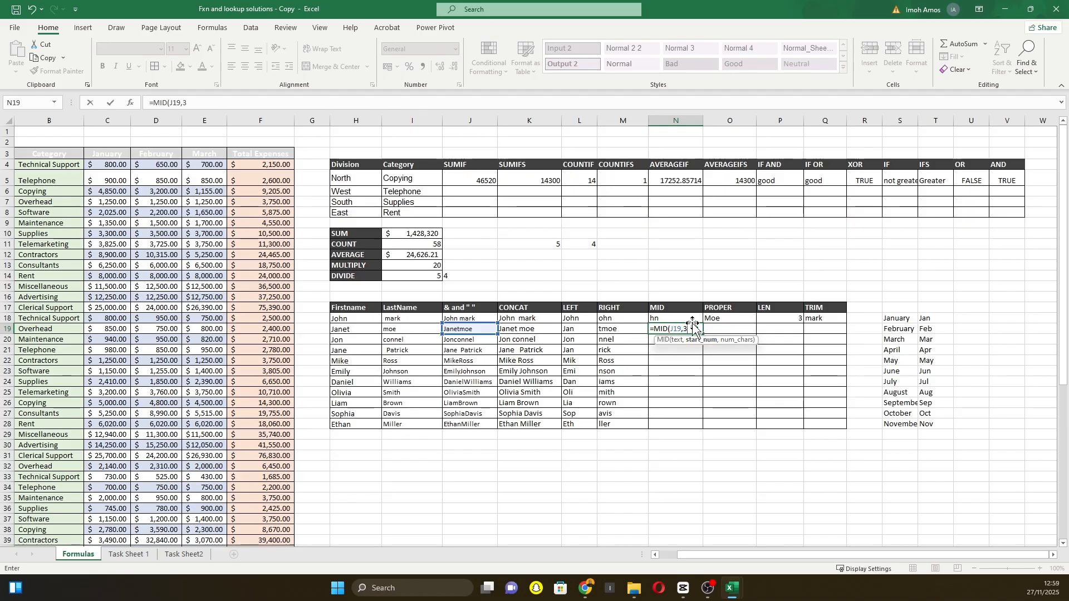
{"action": "type", "text": "3,3"}
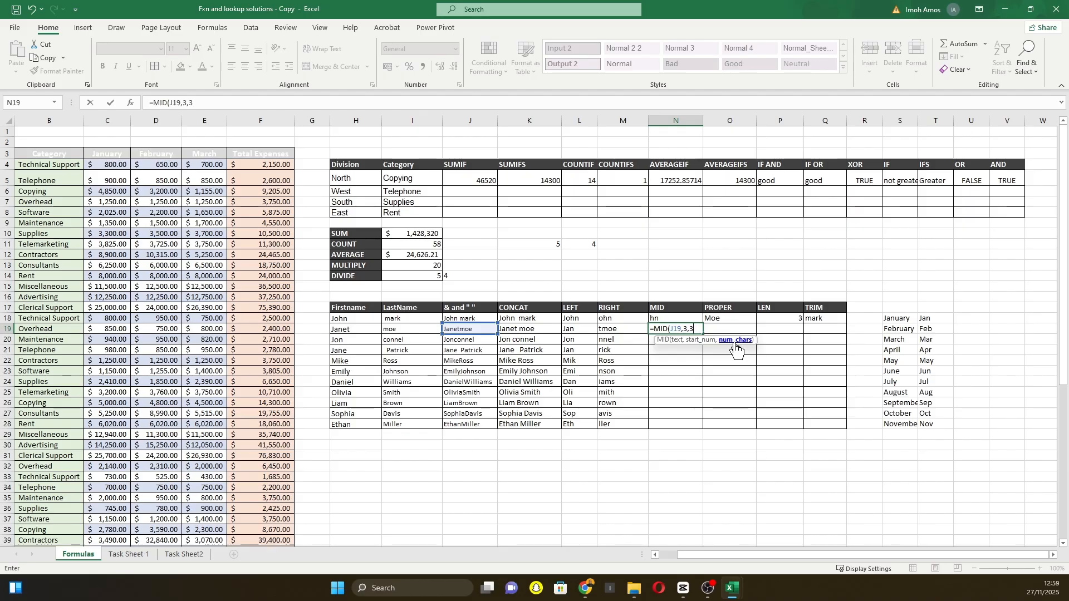
{"action": "key", "text": "Return"}
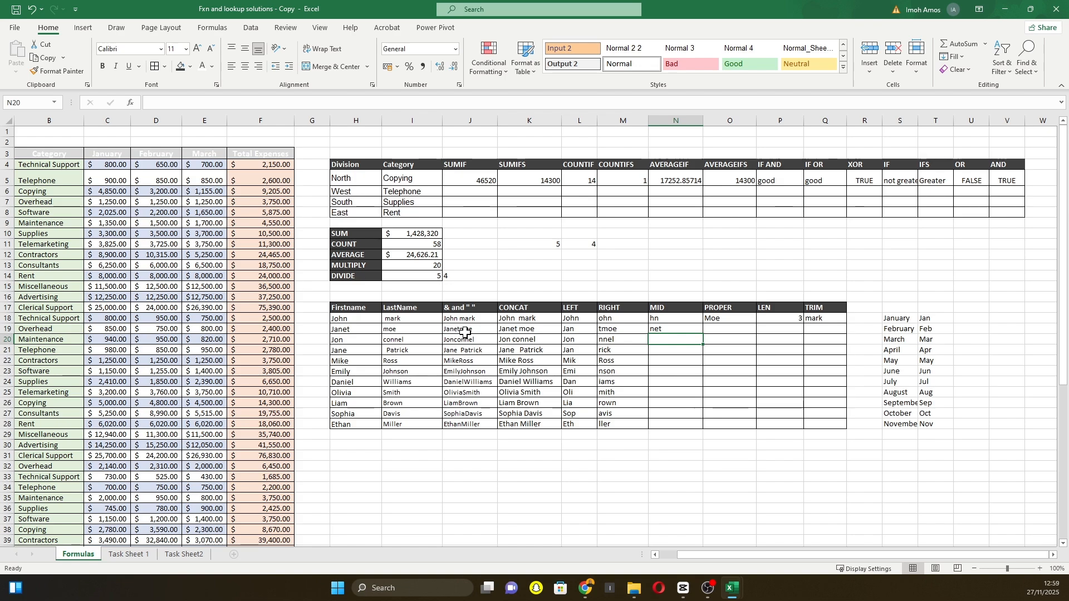
Change the number of characters in N19's MID formula to 5, making it =MID(J19,3,5).
{"action": "left_click", "coordinate": [689, 329]}
{"action": "double_click", "coordinate": [689, 329]}
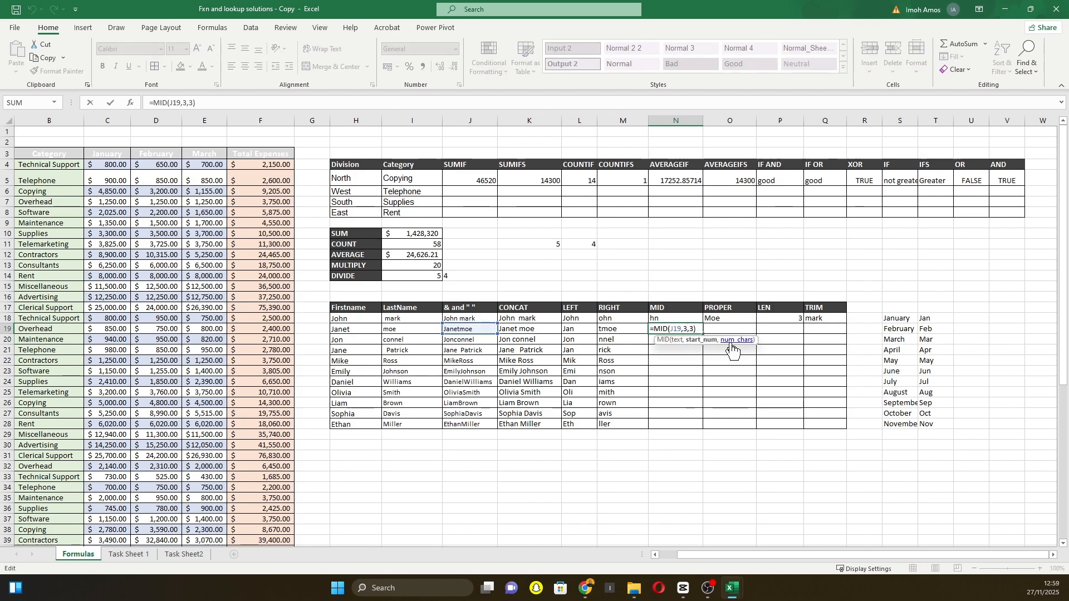
{"action": "left_click", "coordinate": [693, 329]}
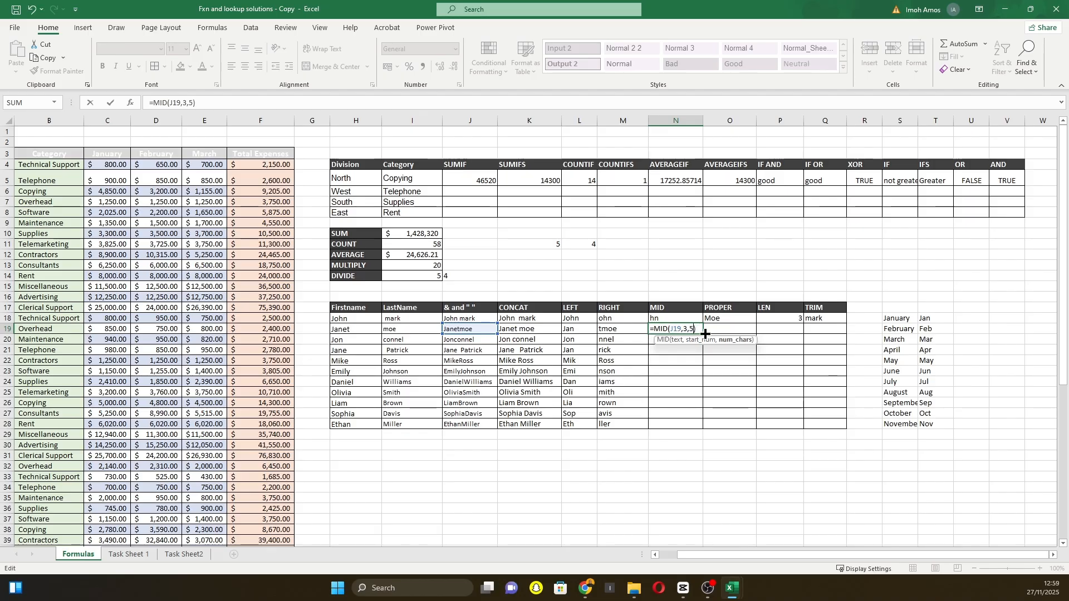
{"action": "type", "text": "5"}
{"action": "key", "text": "Return"}
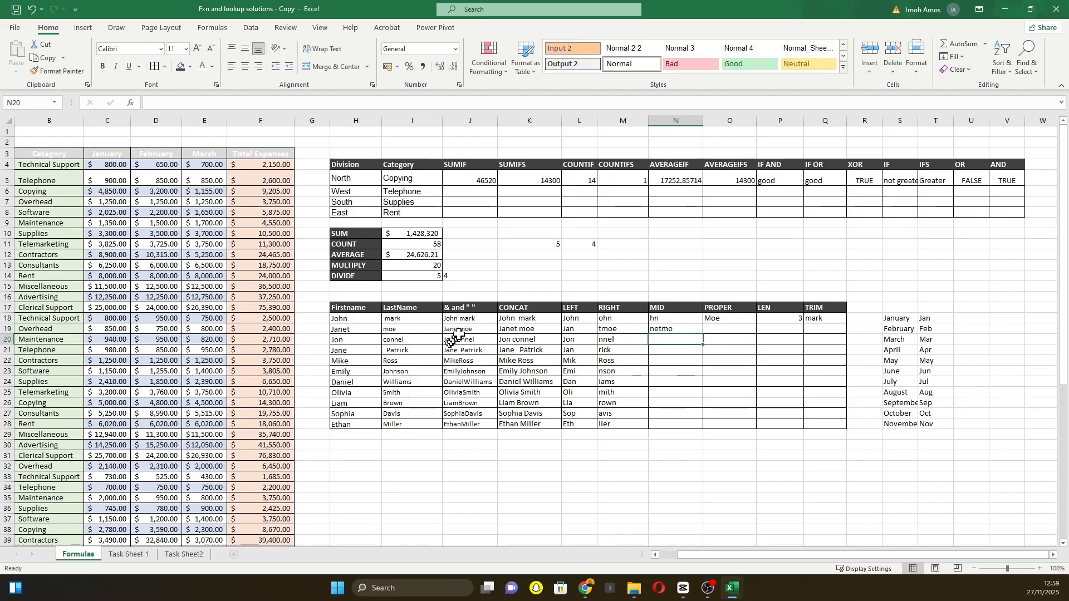
Fill the MID formula from N19 down to N28.
{"action": "left_click", "coordinate": [681, 328]}
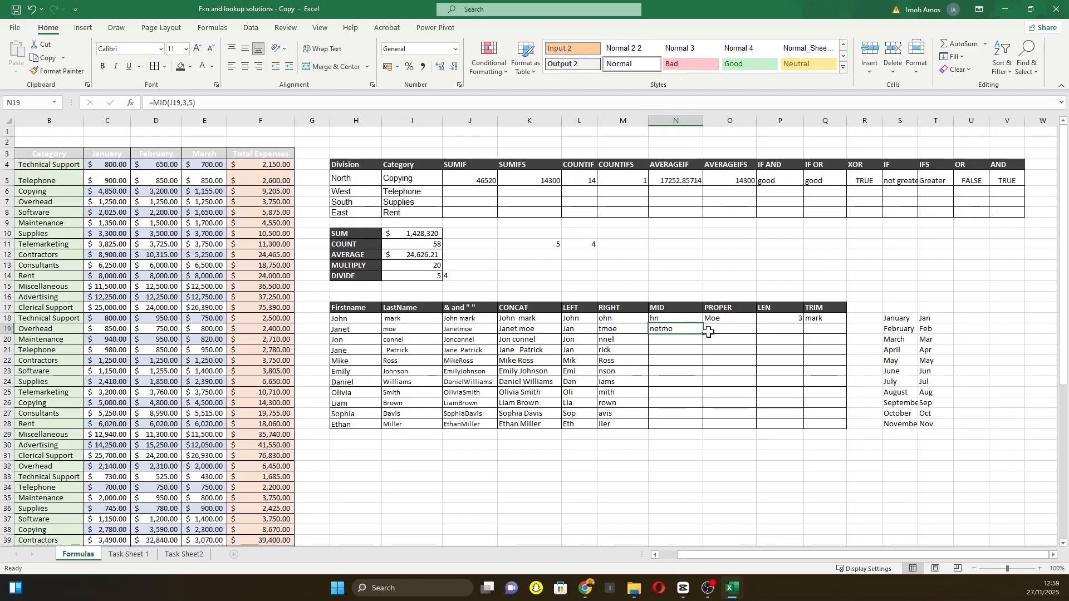
{"action": "left_click_drag", "start_coordinate": [706, 335], "coordinate": [705, 430]}
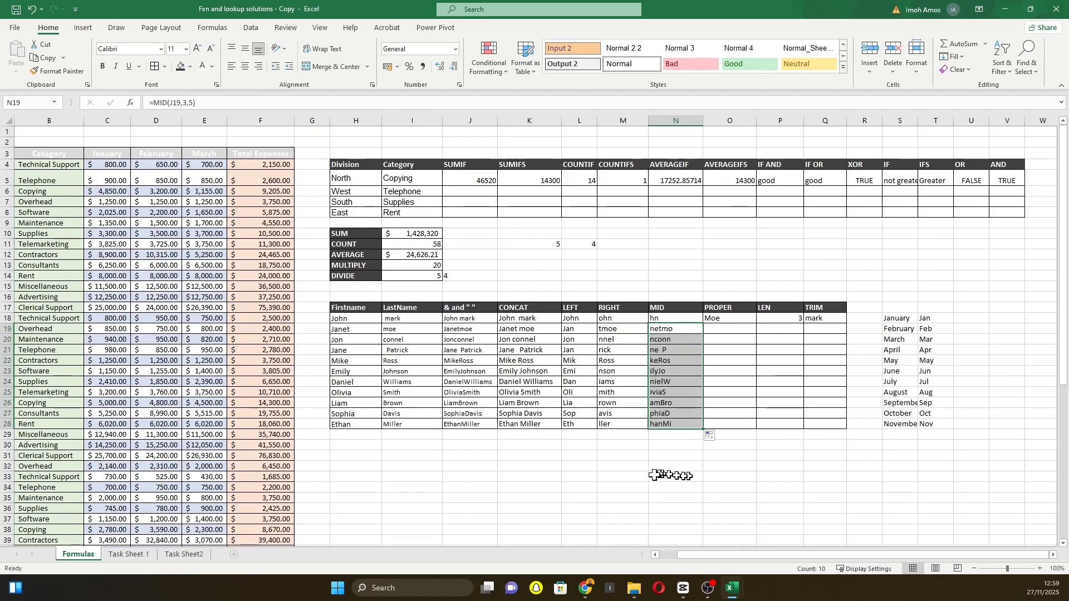
{"action": "left_click", "coordinate": [628, 486]}
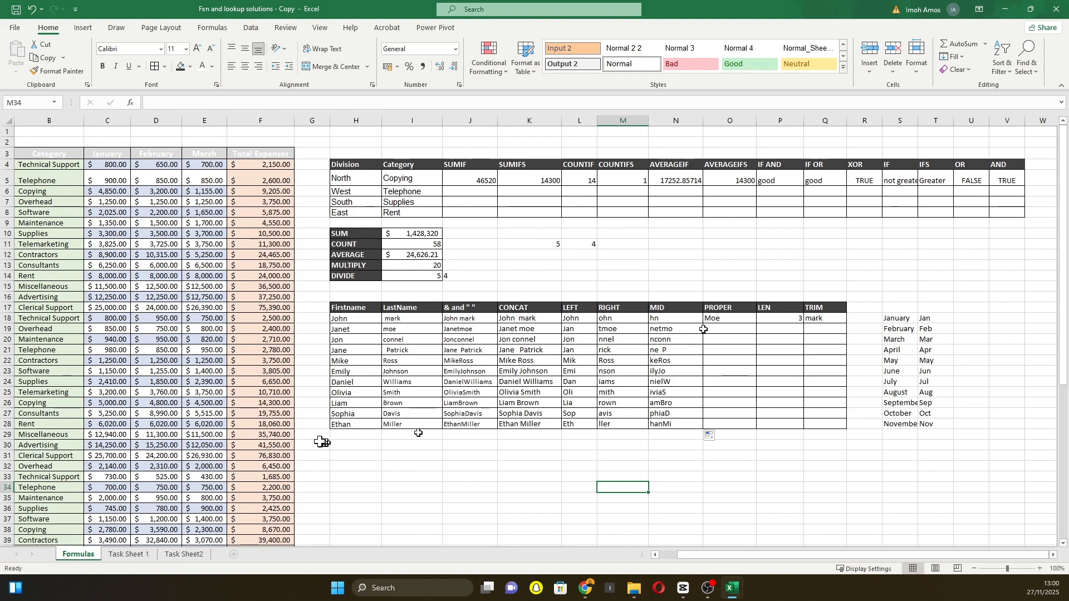
Look over the LastName entries and enter =PROPER(I19) in cell O19 to capitalize the last name.
{"action": "left_click", "coordinate": [388, 339]}
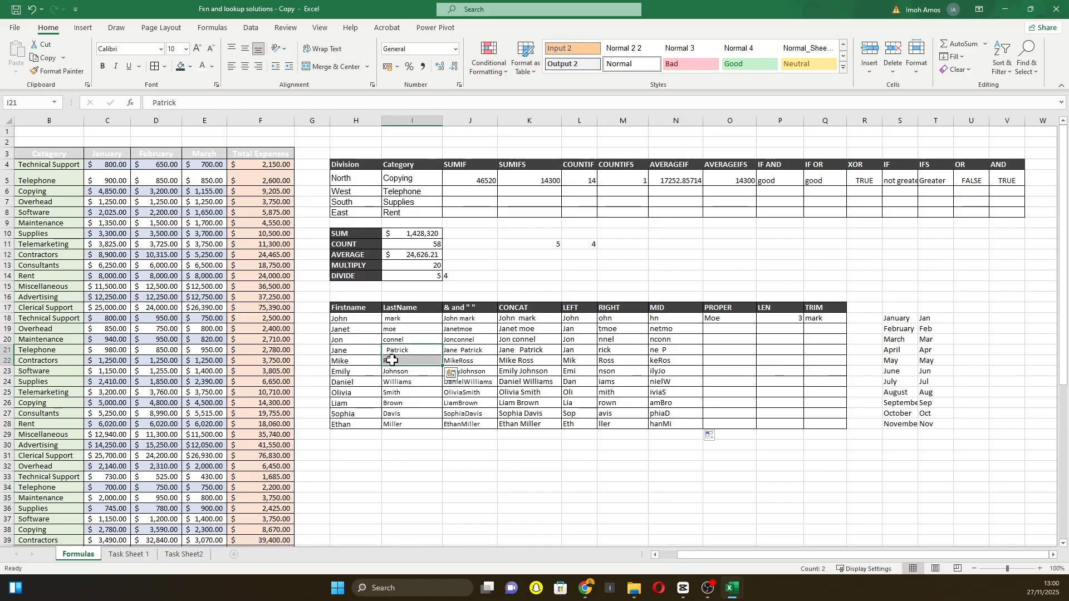
{"action": "left_click", "coordinate": [405, 390]}
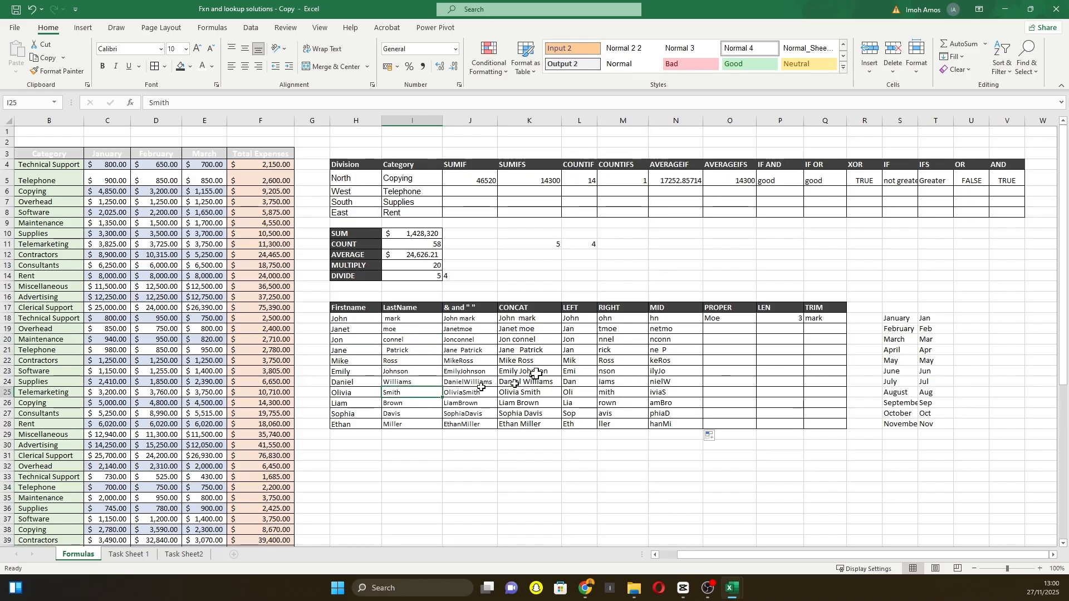
{"action": "left_click", "coordinate": [715, 329]}
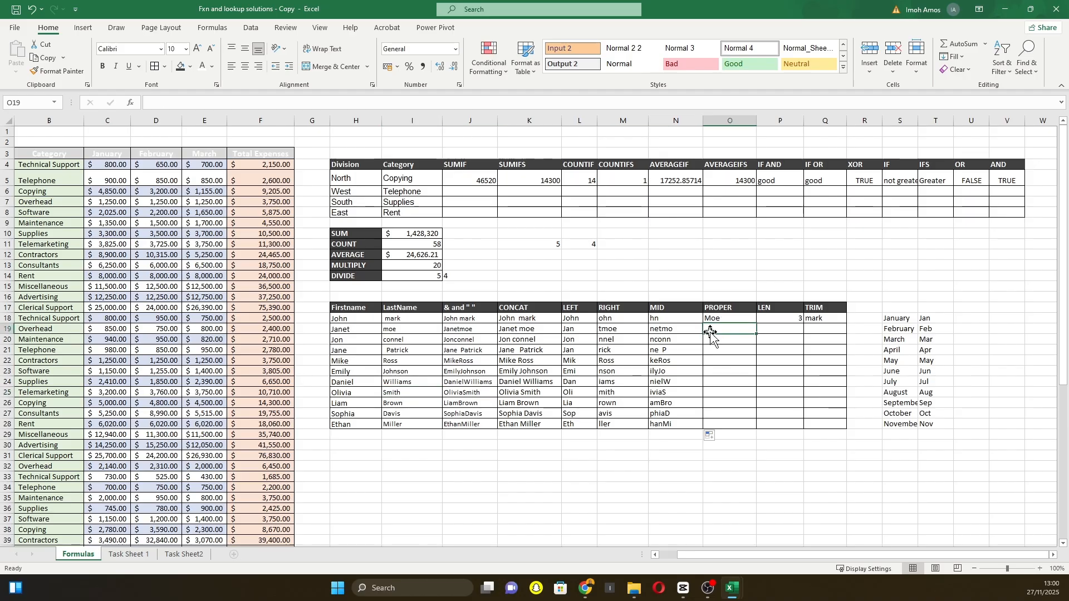
{"action": "type", "text": "=p"}
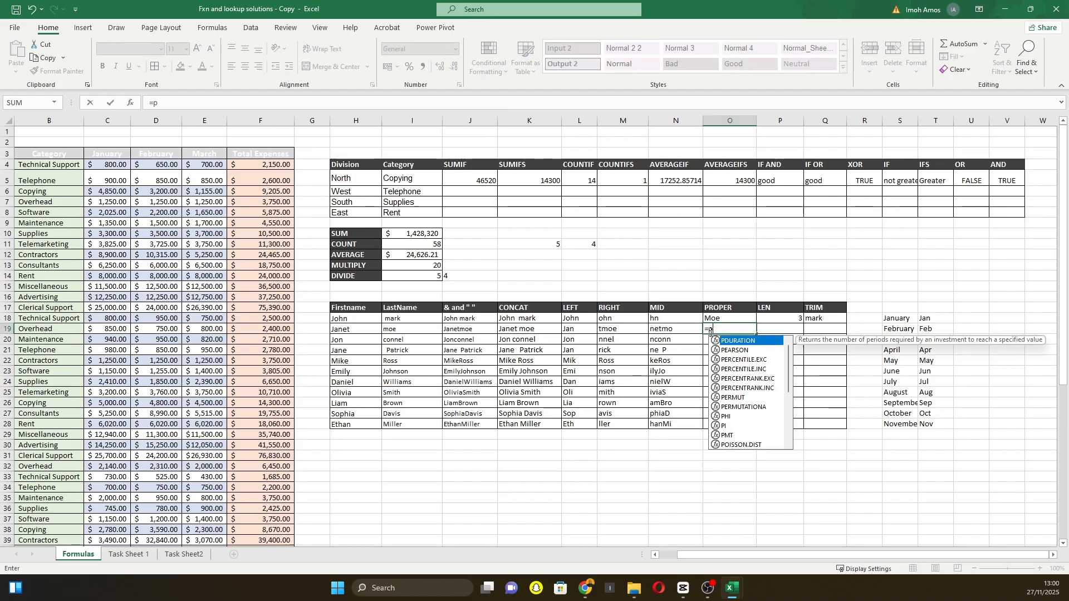
{"action": "type", "text": "ro"}
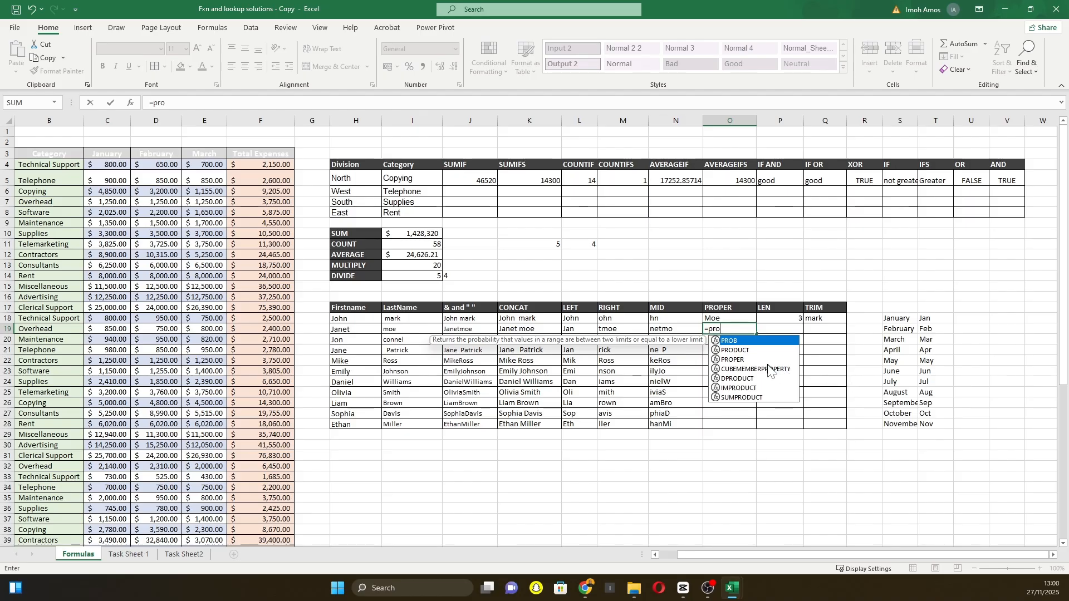
{"action": "type", "text": "p"}
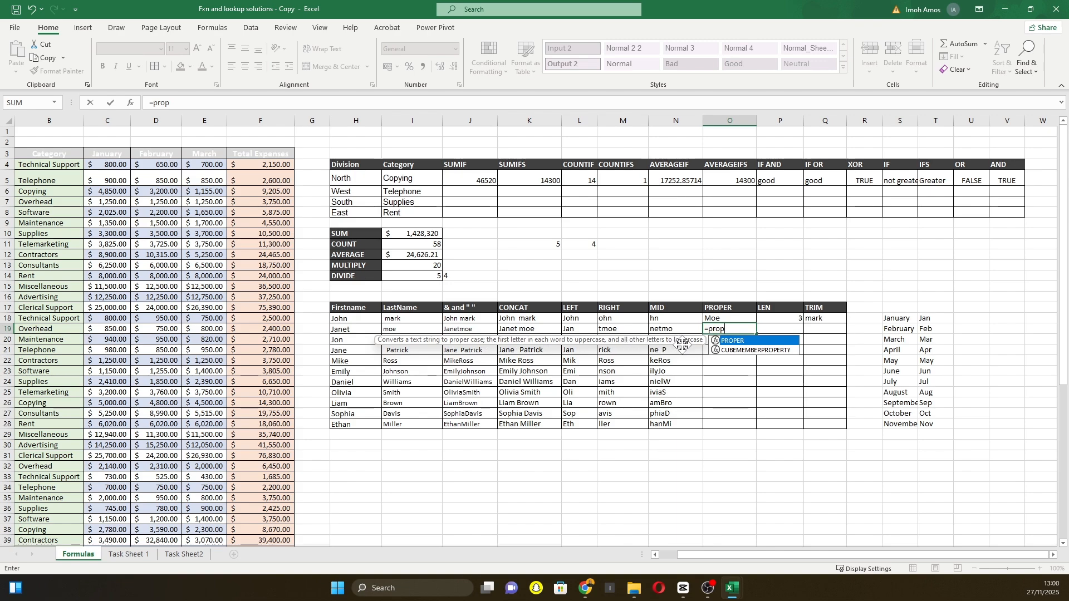
{"action": "key", "text": "Tab"}
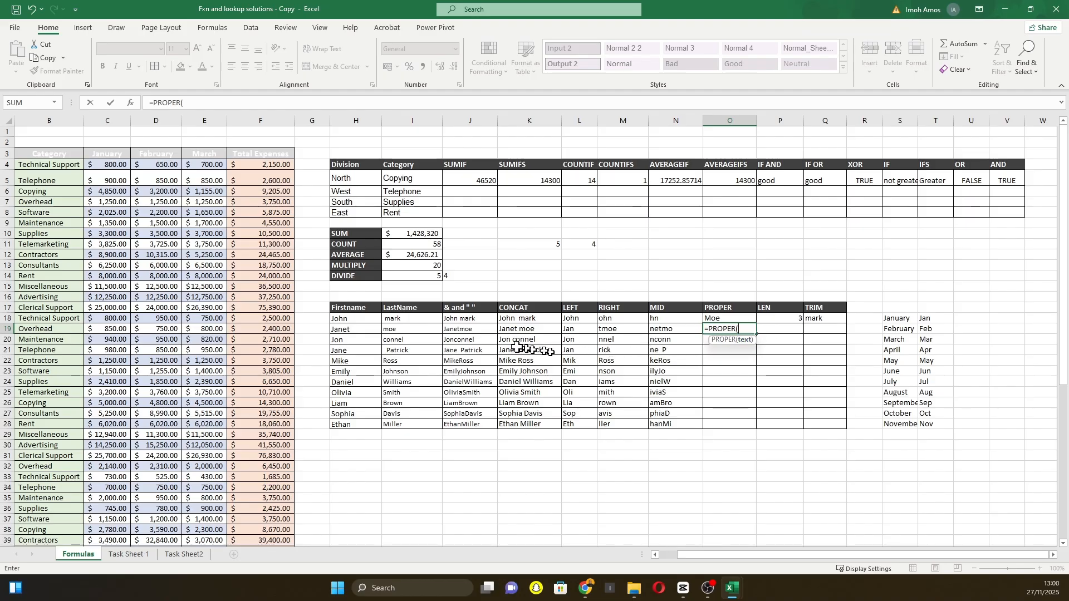
{"action": "left_click", "coordinate": [400, 330]}
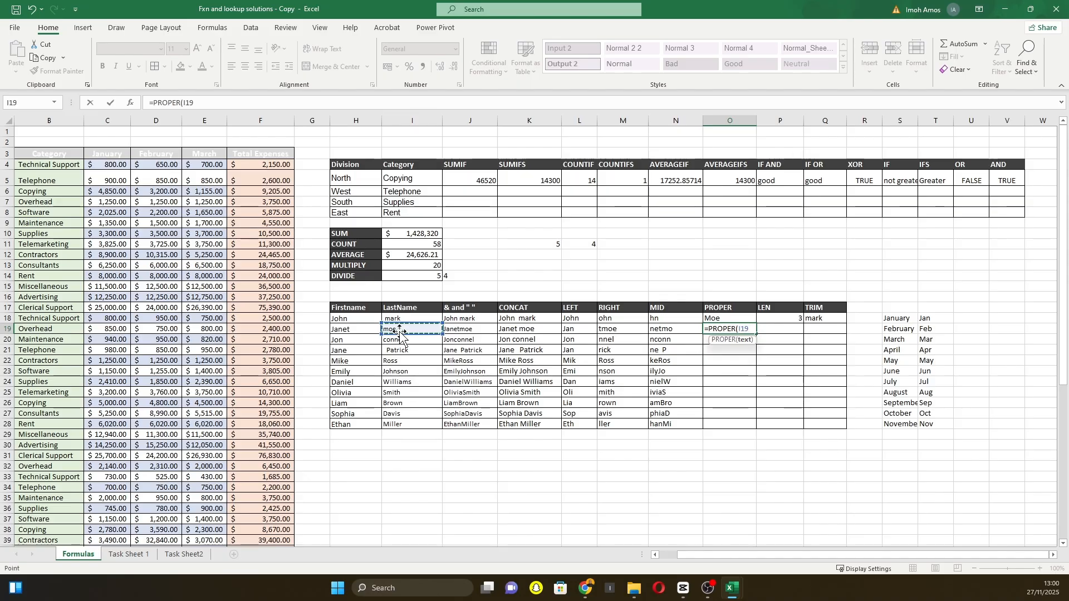
{"action": "key", "text": "Return"}
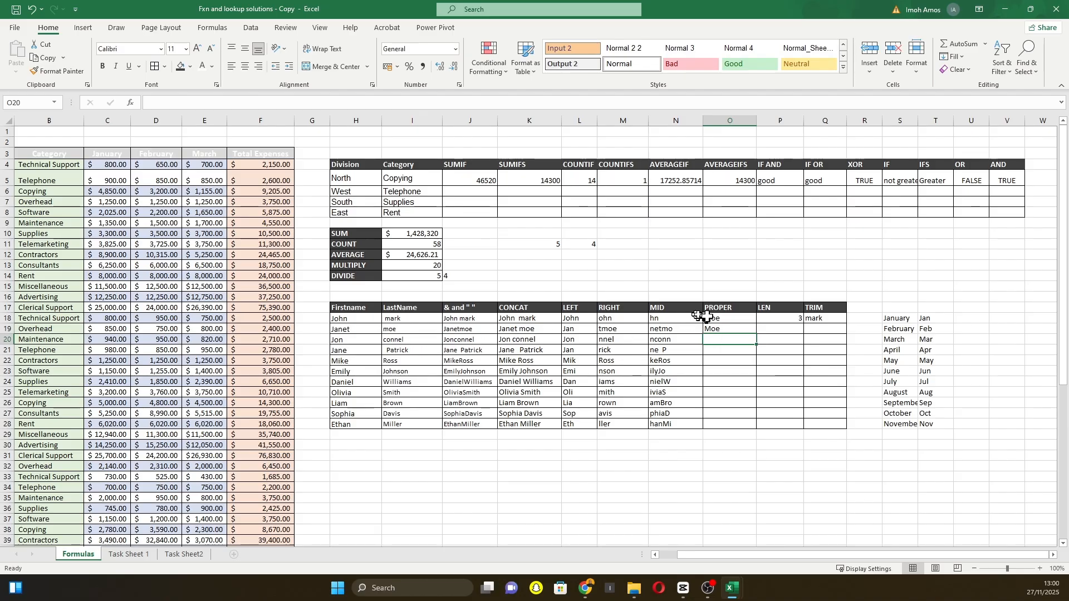
Fill the PROPER formula from O19 down to O28.
{"action": "left_click", "coordinate": [731, 329]}
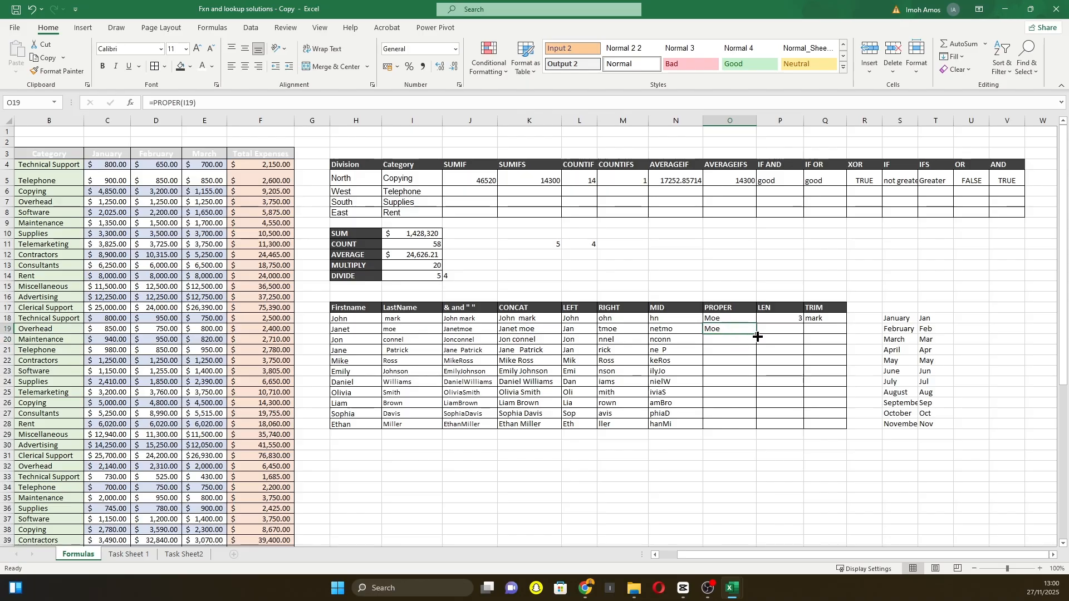
{"action": "left_click_drag", "start_coordinate": [757, 337], "coordinate": [758, 429]}
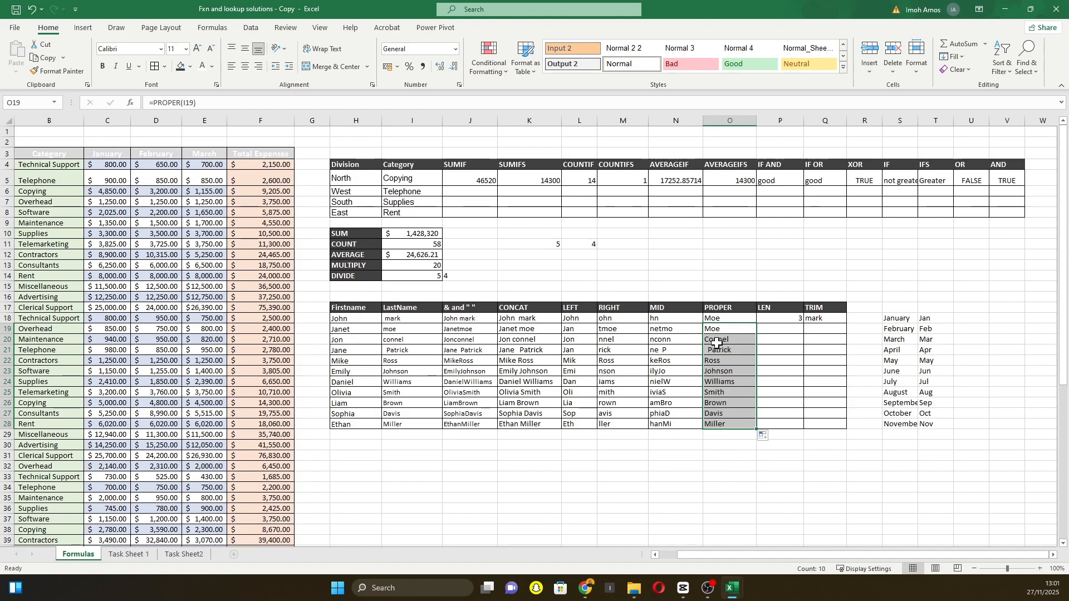
{"action": "left_click", "coordinate": [689, 452]}
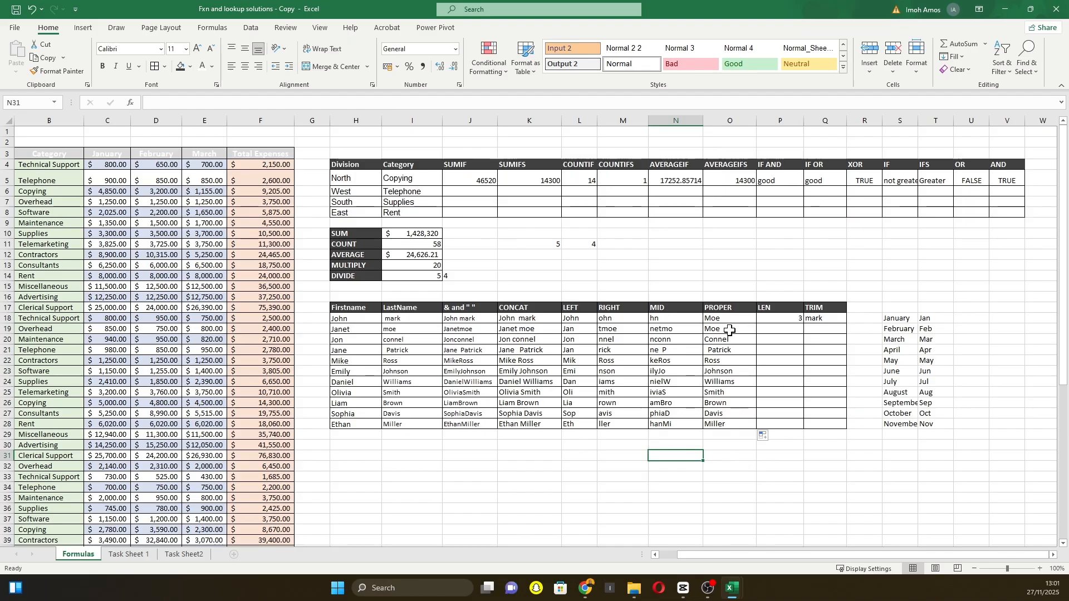
{"action": "left_click", "coordinate": [728, 322]}
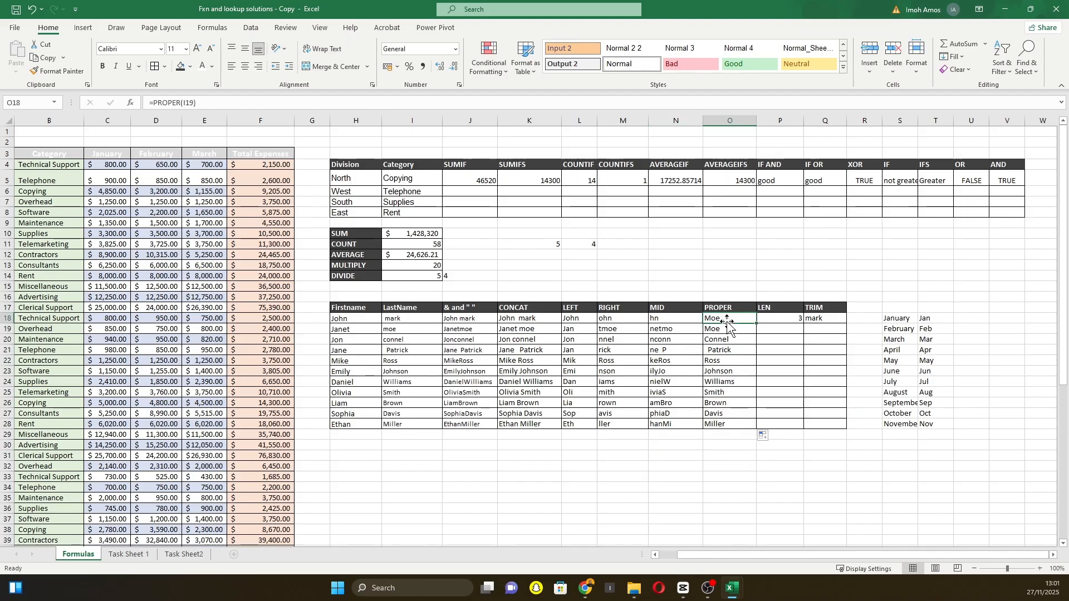
{"action": "double_click", "coordinate": [737, 318]}
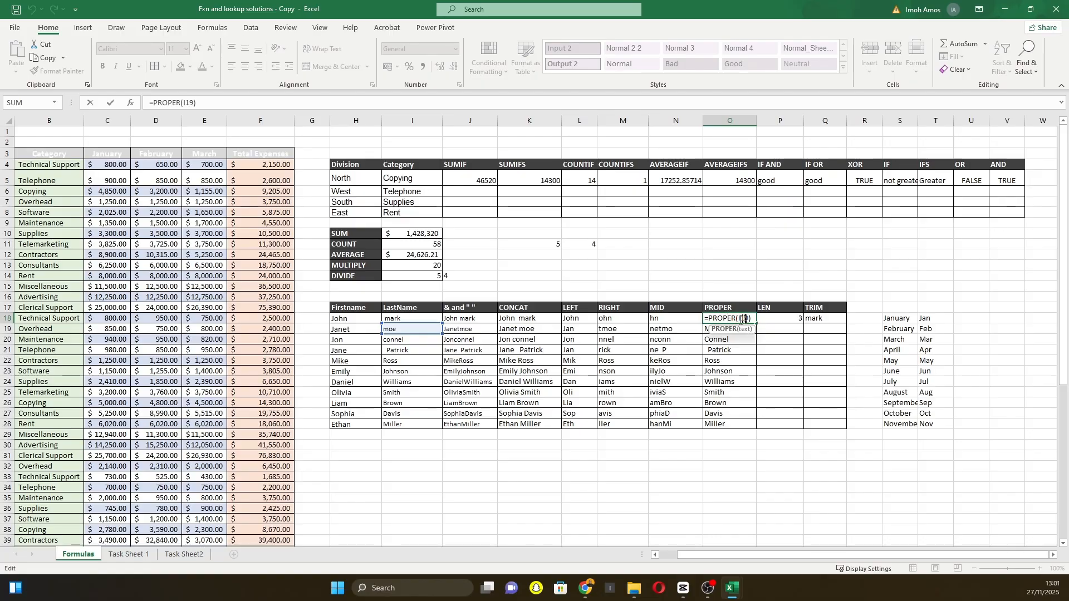
{"action": "left_click", "coordinate": [748, 319]}
{"action": "key", "text": "BackSpace"}
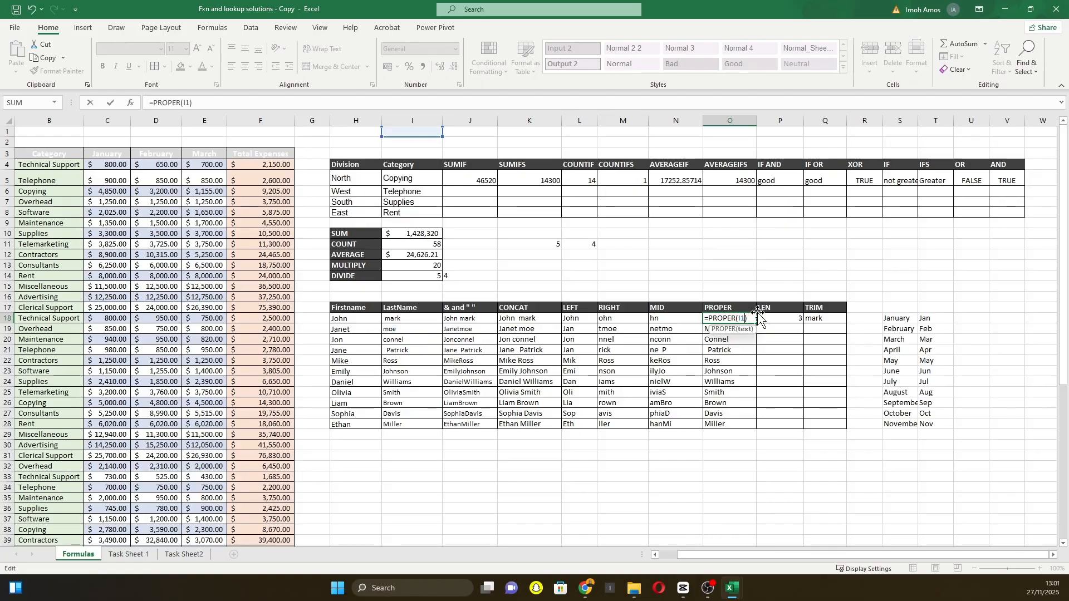
{"action": "key", "text": "Return"}
{"action": "left_click", "coordinate": [418, 323]}
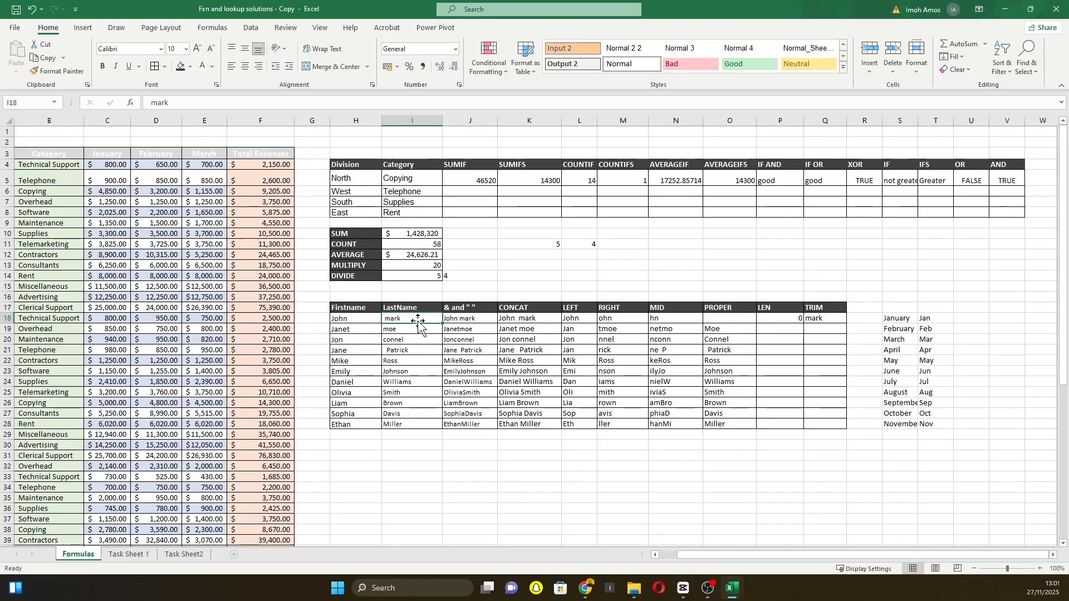
{"action": "key", "text": "ctrl+z"}
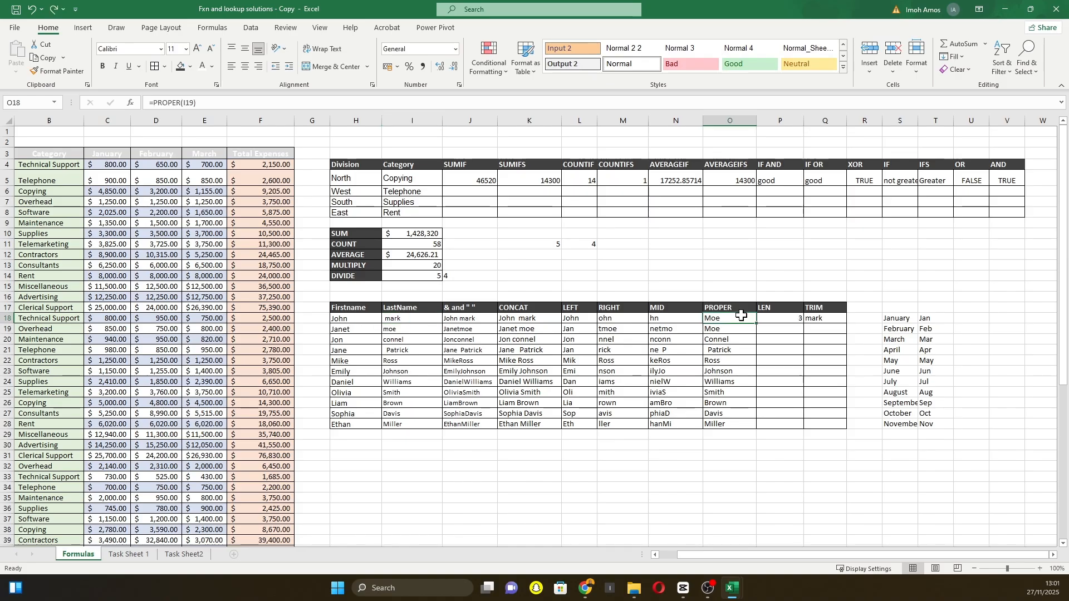
Correct the PROPER formula in O18 so that it refers to the last name in I18.
{"action": "double_click", "coordinate": [736, 318]}
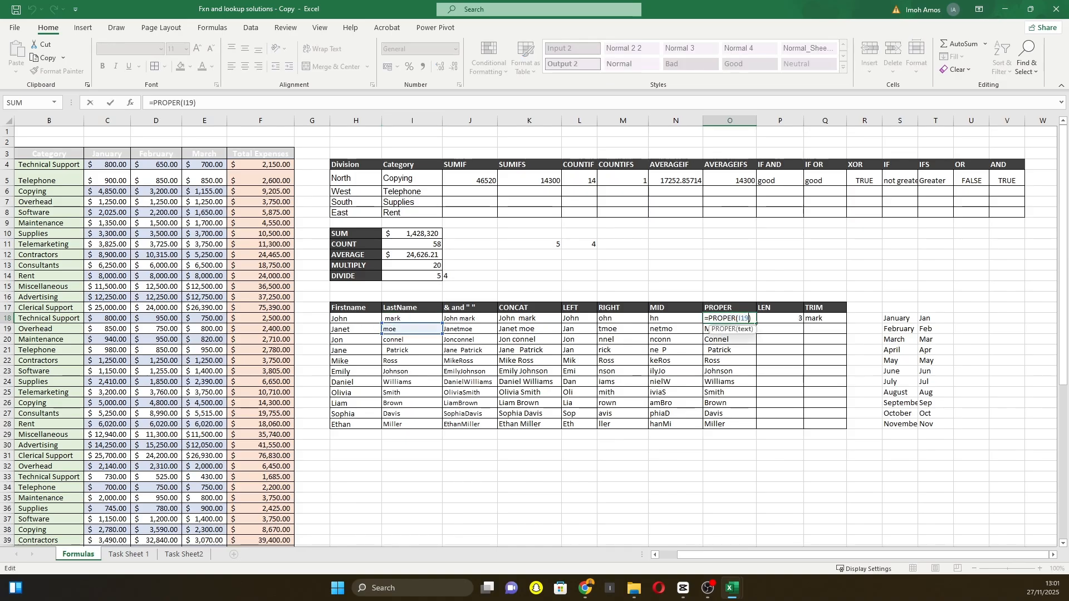
{"action": "key", "text": "BackSpace"}
{"action": "type", "text": "8"}
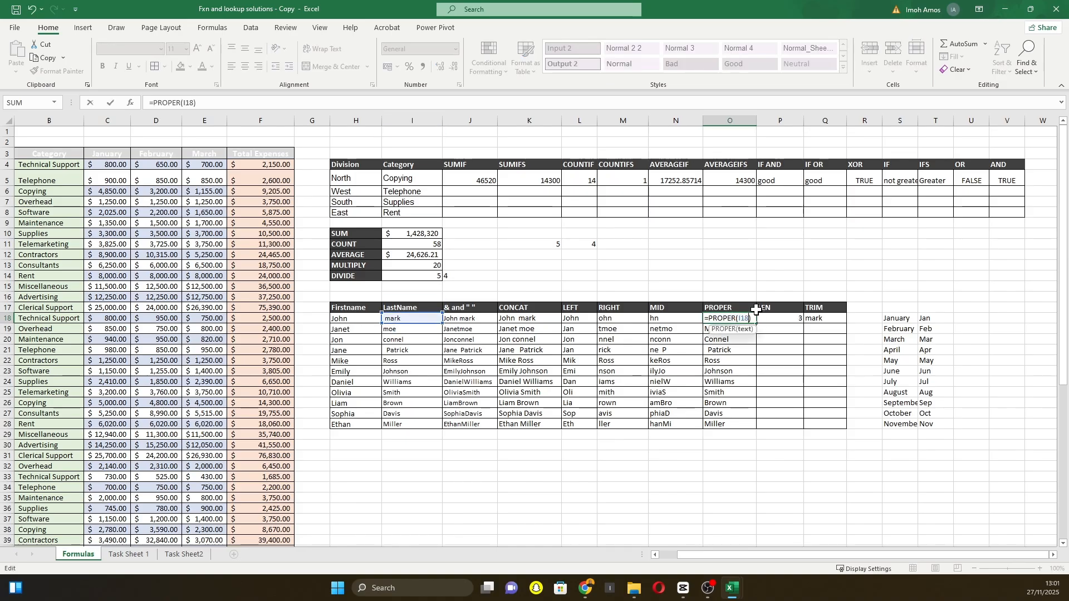
{"action": "key", "text": "Return"}
{"action": "left_click", "coordinate": [705, 466]}
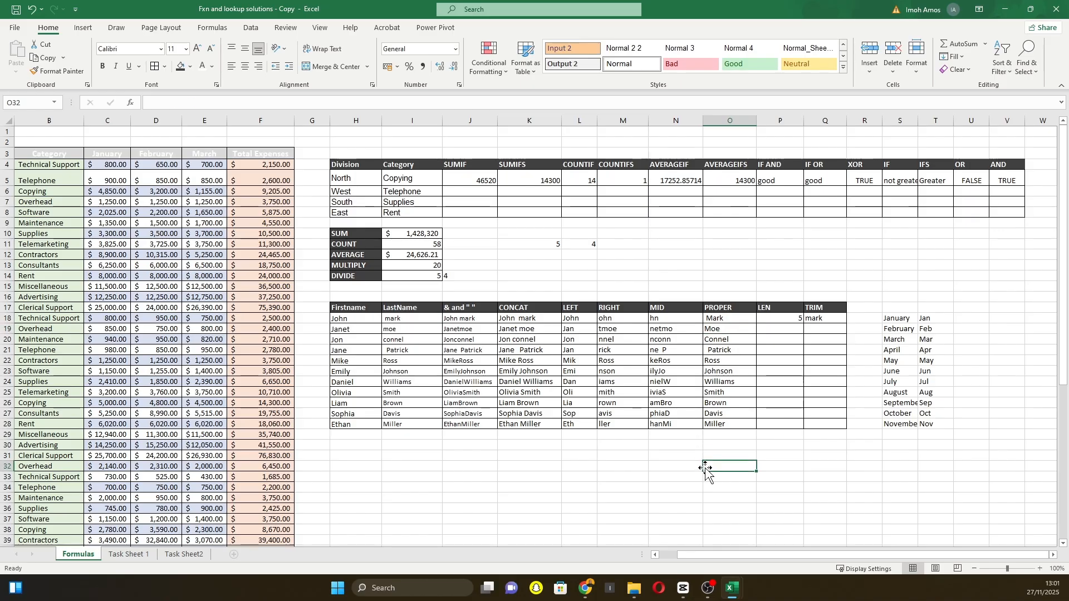
Check the sample LEN formula in P18, and start a LEN formula in cell P19.
{"action": "left_click", "coordinate": [770, 319]}
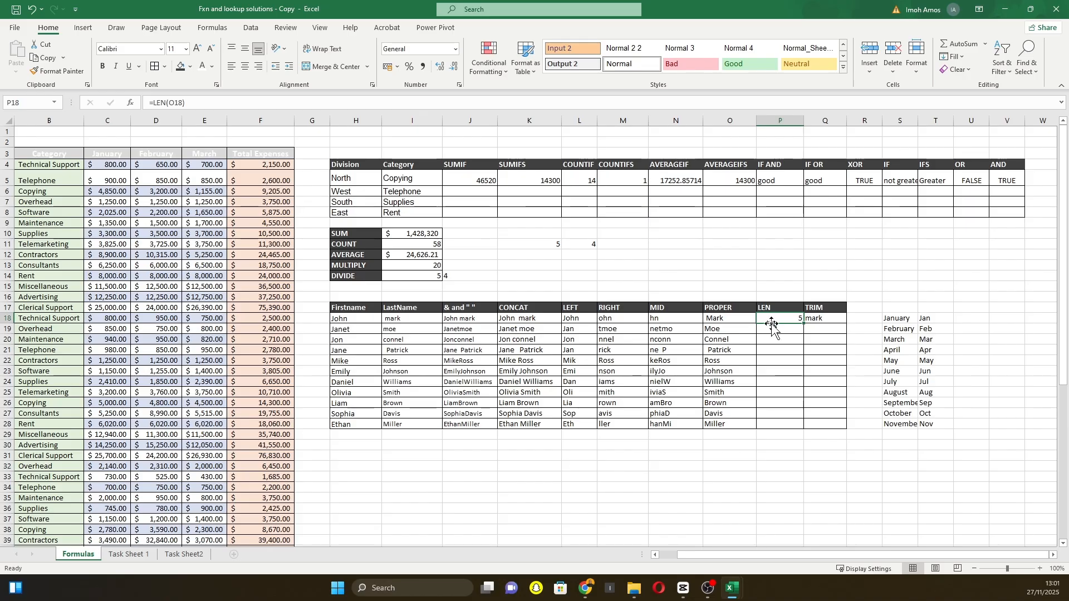
{"action": "left_click", "coordinate": [772, 328]}
{"action": "type", "text": "="}
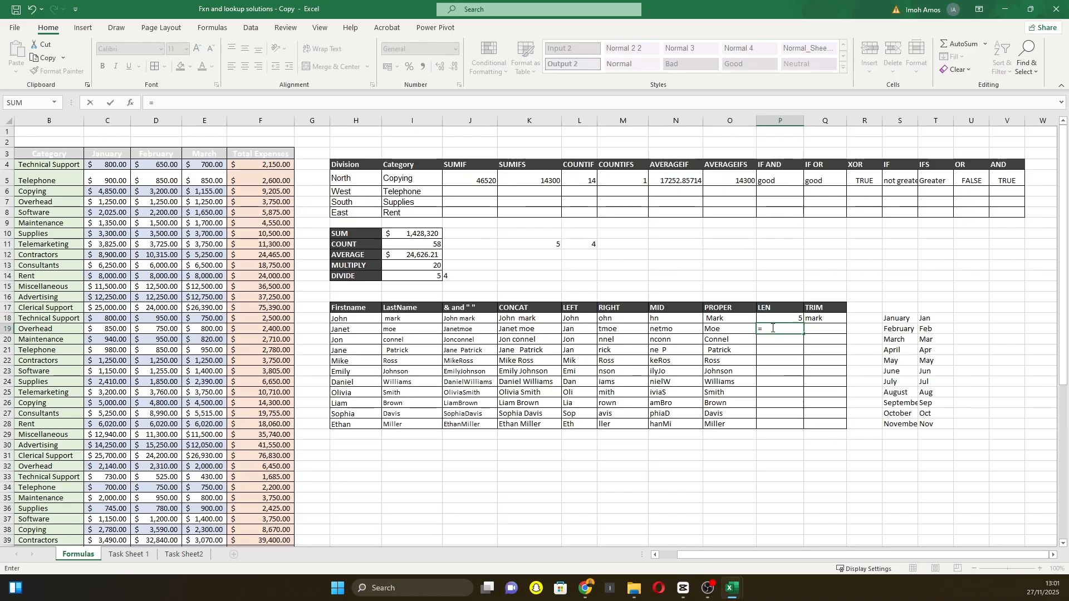
{"action": "type", "text": "len"}
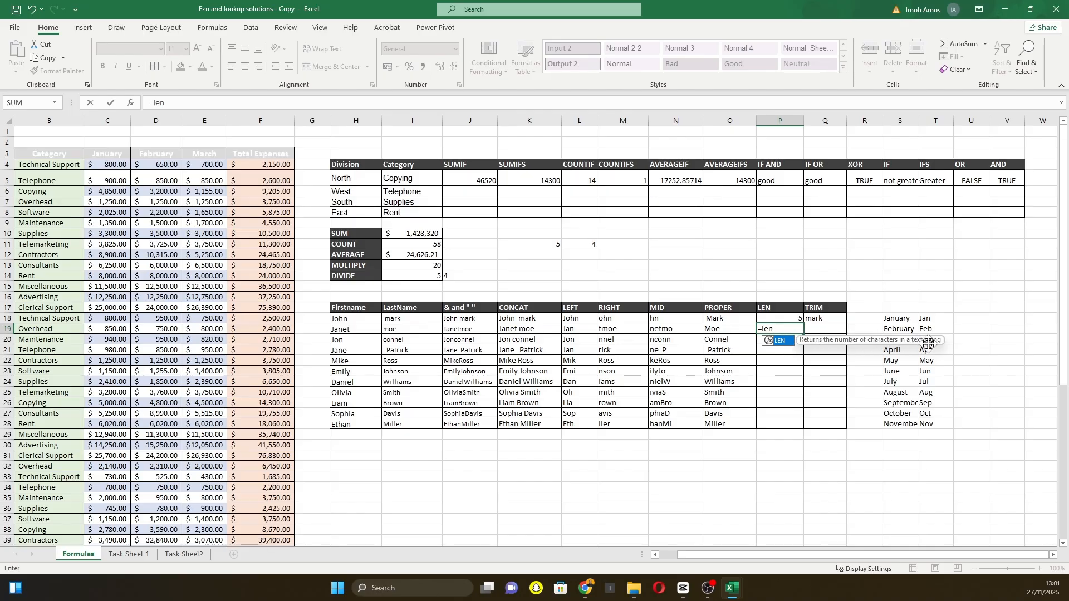
Complete the LEN formula in P19 as =LEN(J19) to count the characters of the joined name.
{"action": "double_click", "coordinate": [792, 344]}
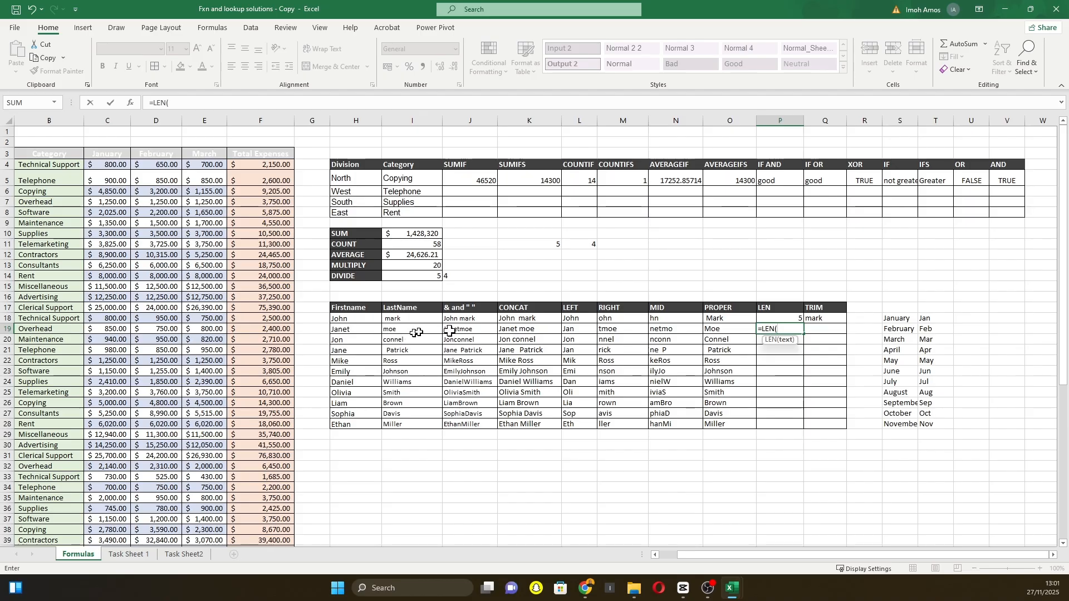
{"action": "key", "text": "BackSpace"}
{"action": "key", "text": "BackSpace"}
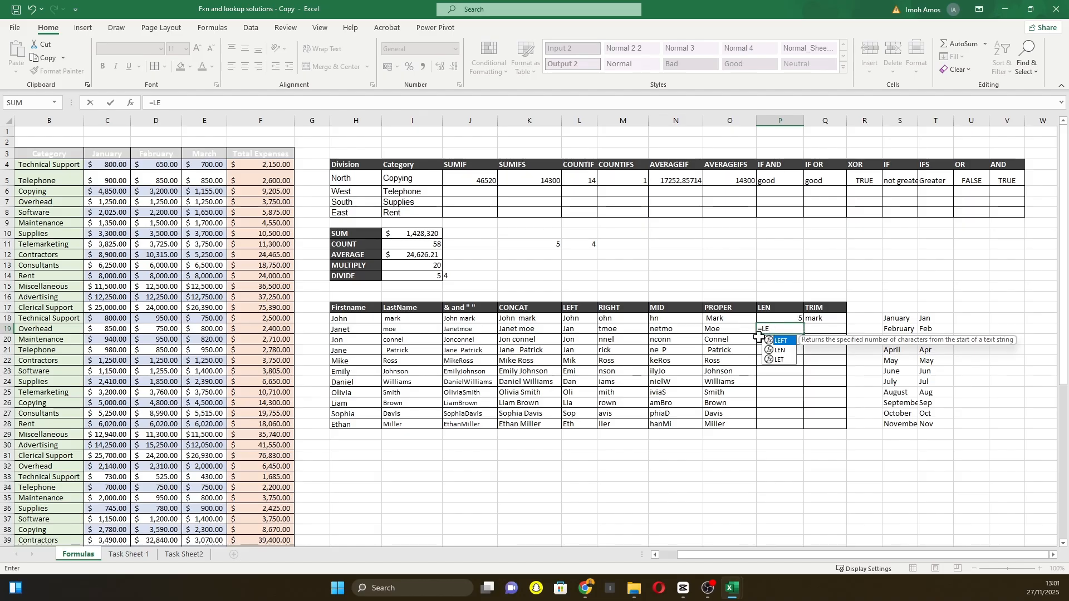
{"action": "type", "text": "n"}
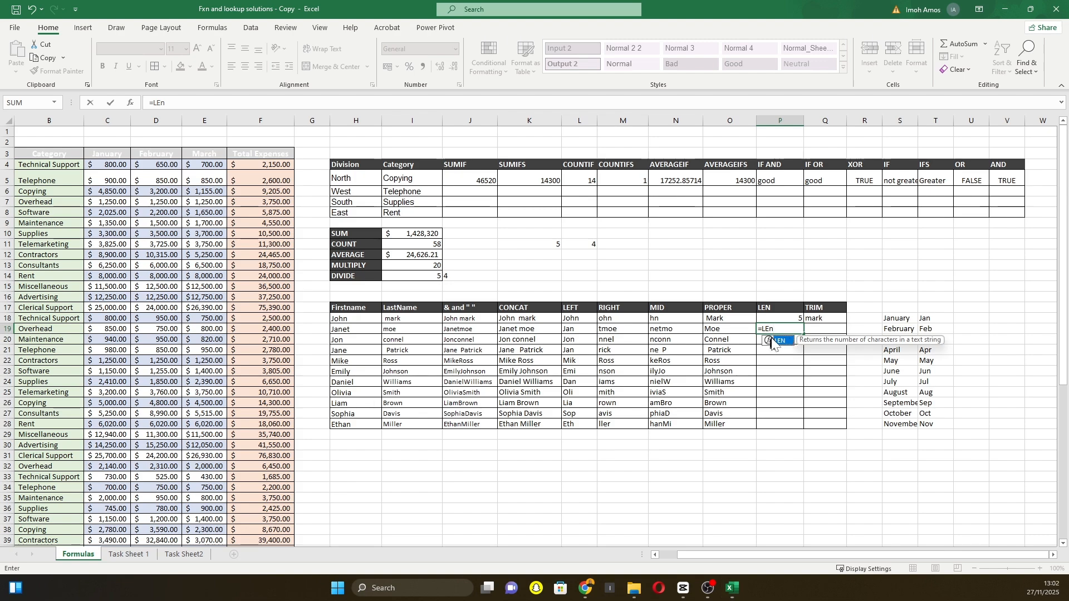
{"action": "double_click", "coordinate": [777, 340]}
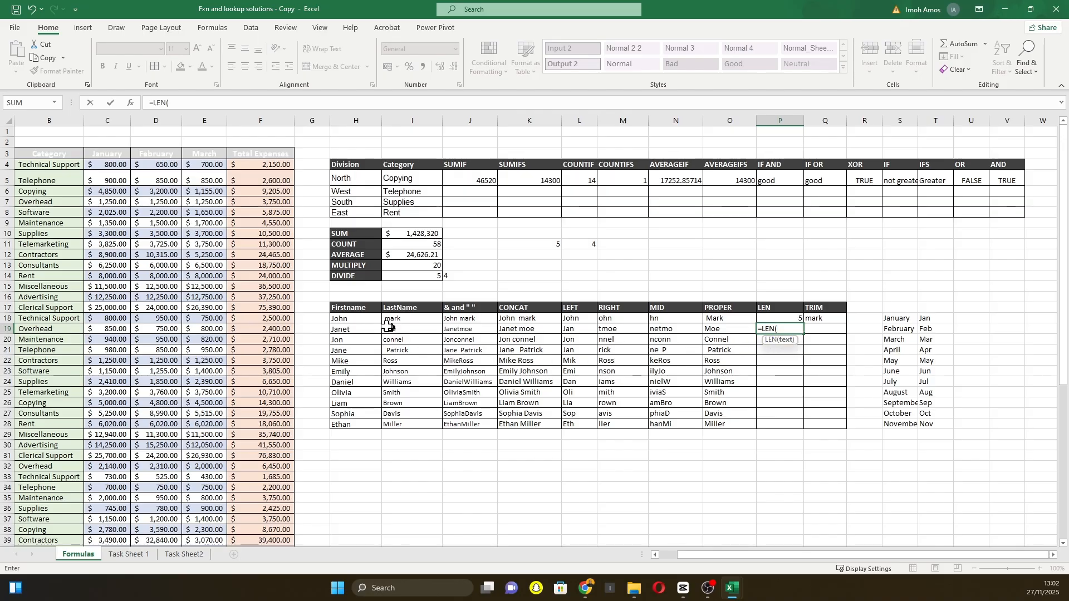
{"action": "left_click", "coordinate": [457, 330]}
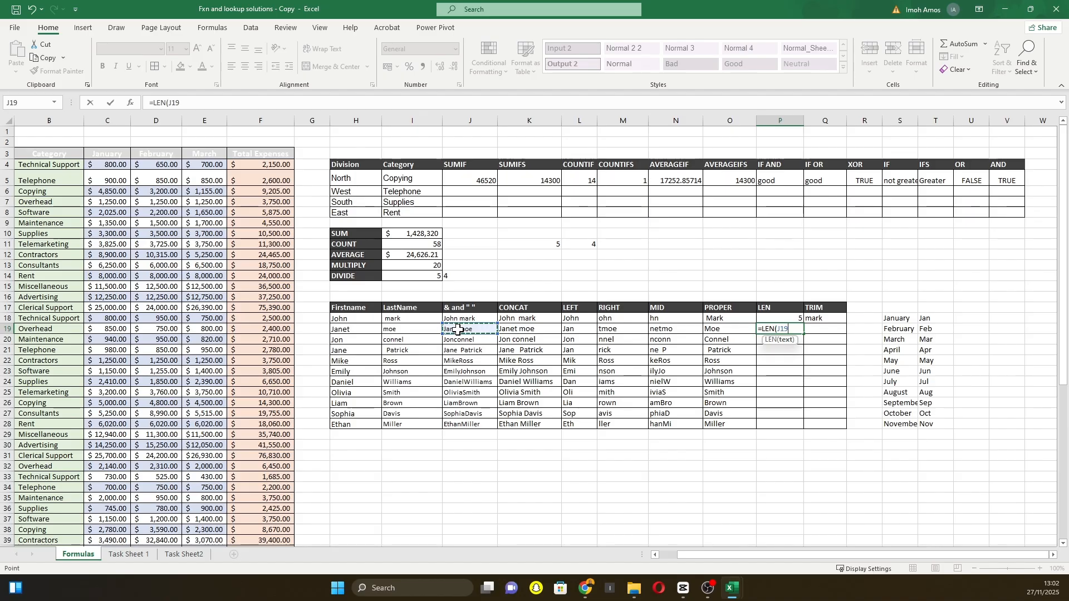
{"action": "key", "text": "Return"}
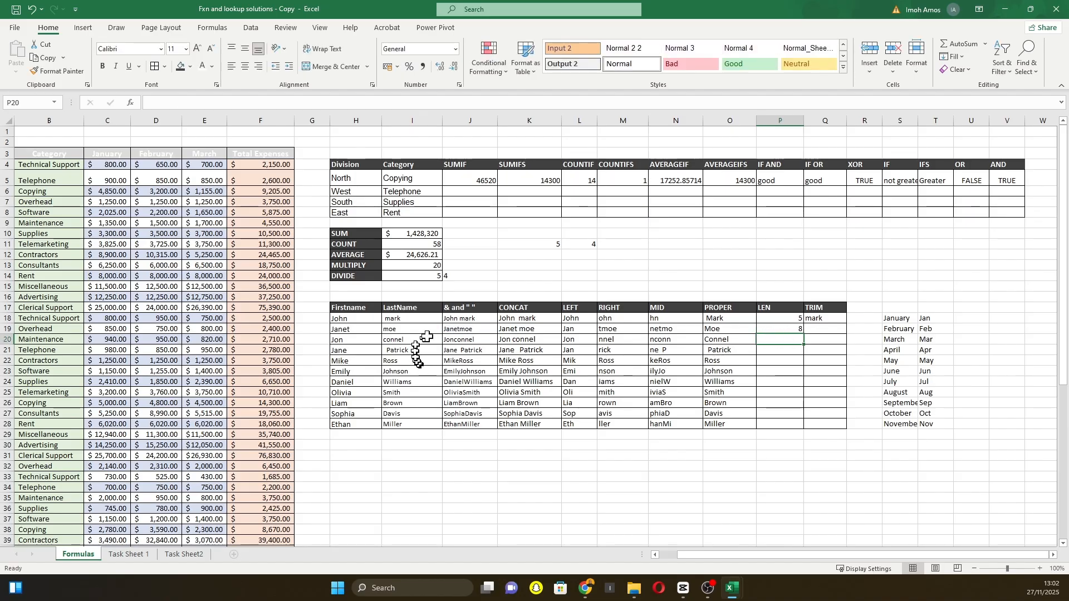
Fill the LEN formula from P19 down to P28.
{"action": "left_click", "coordinate": [472, 329]}
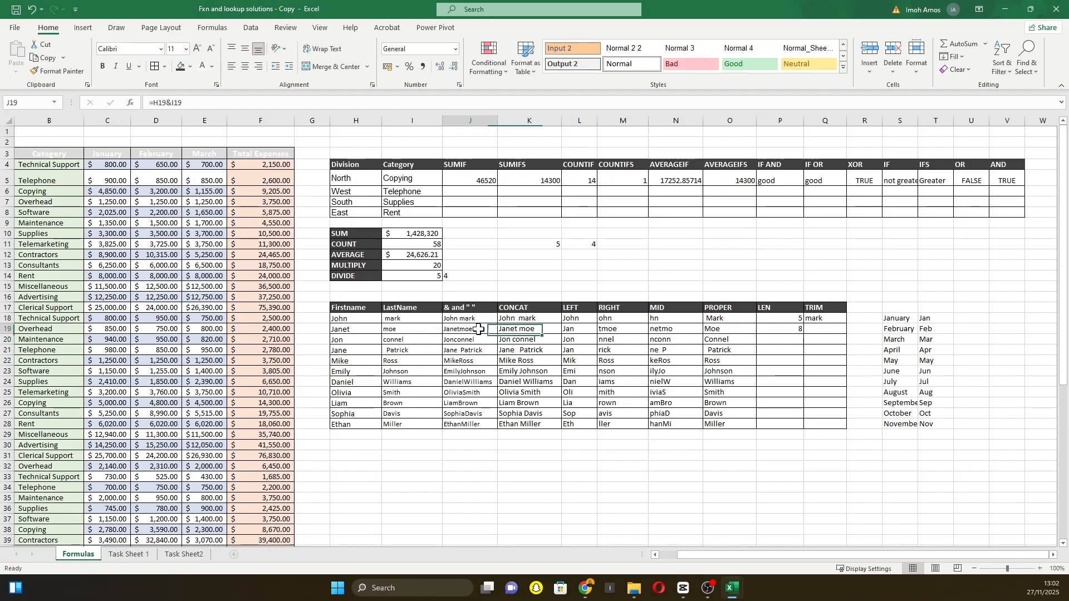
{"action": "left_click", "coordinate": [789, 327]}
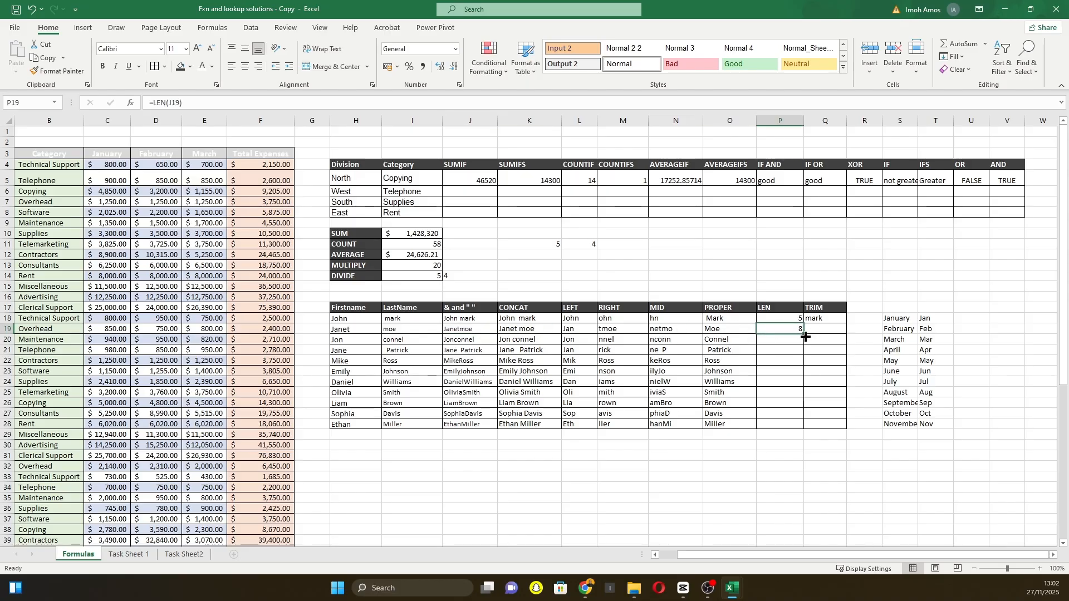
{"action": "left_click_drag", "start_coordinate": [805, 336], "coordinate": [810, 425]}
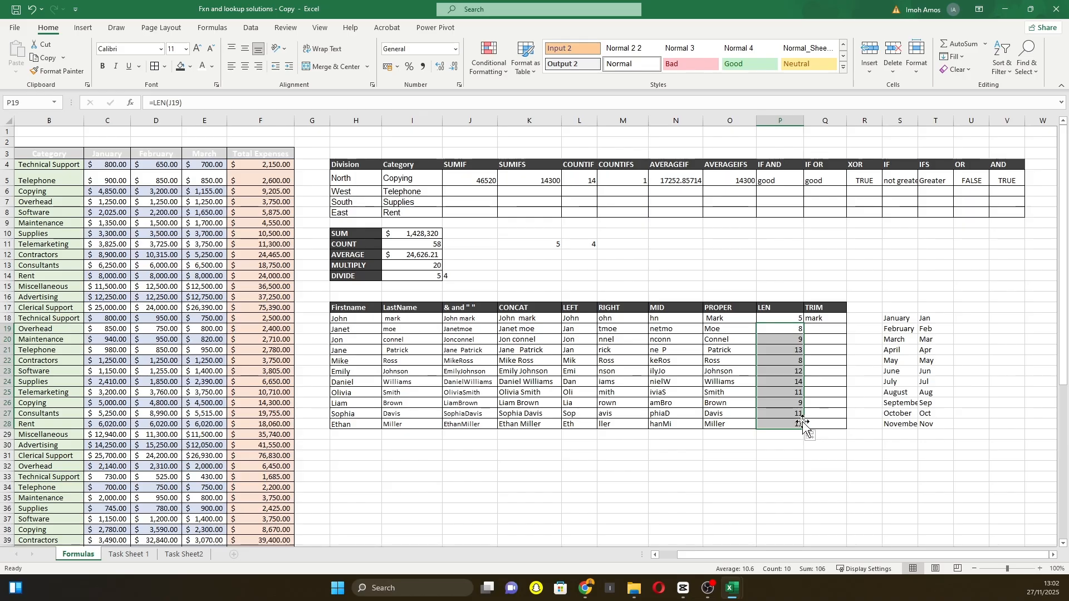
{"action": "left_click", "coordinate": [785, 341]}
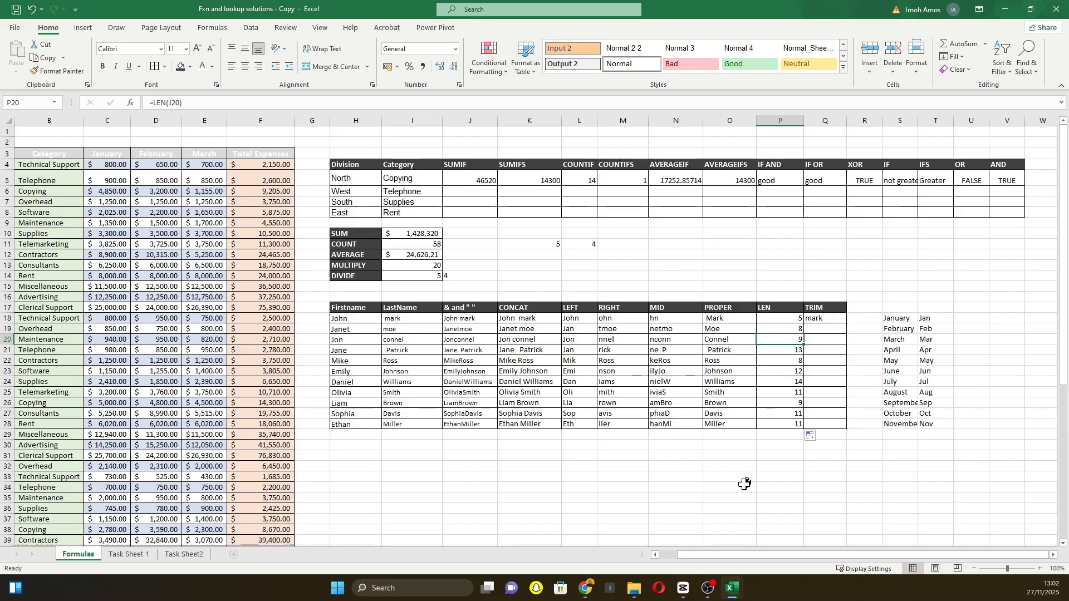
Replace the TRIM formula in Q18 with =TRIM(O18) so it trims the PROPER result.
{"action": "left_click", "coordinate": [817, 318]}
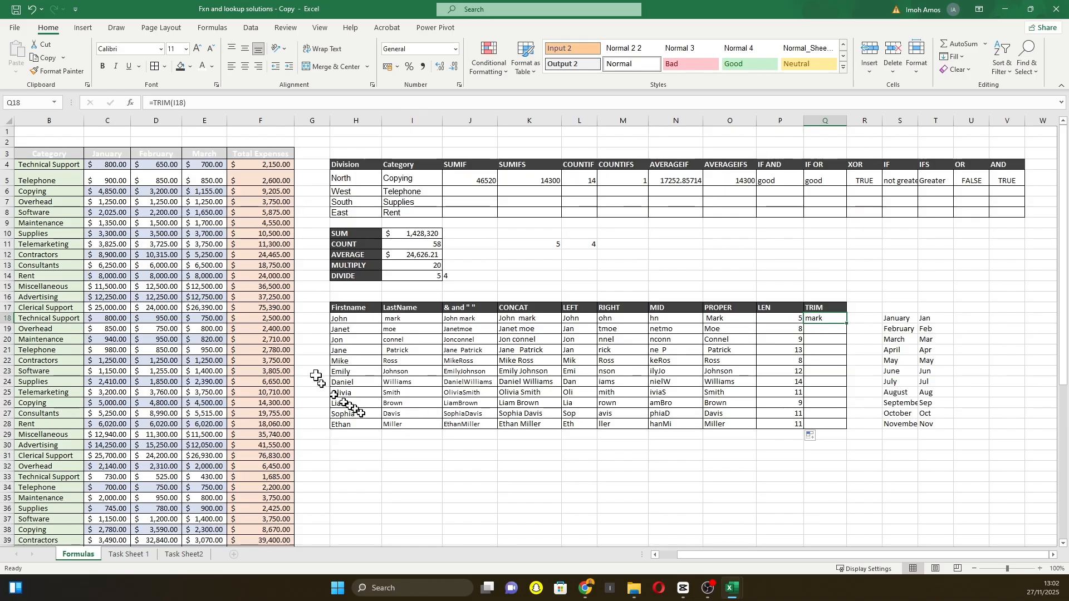
{"action": "double_click", "coordinate": [820, 318]}
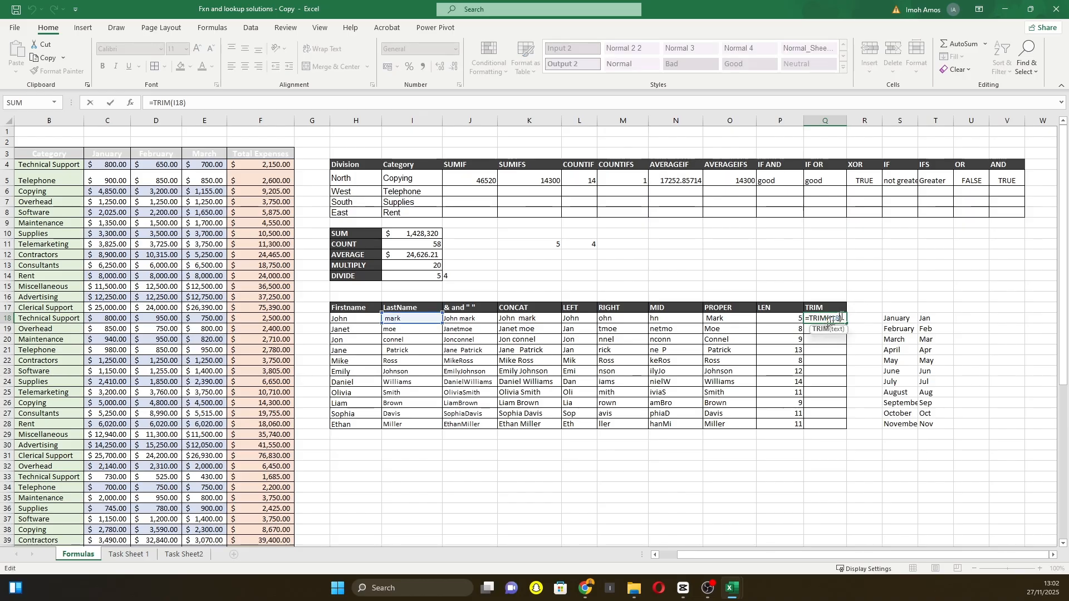
{"action": "key", "text": "BackSpace"}
{"action": "key", "text": "BackSpace"}
{"action": "key", "text": "BackSpace"}
{"action": "key", "text": "BackSpace"}
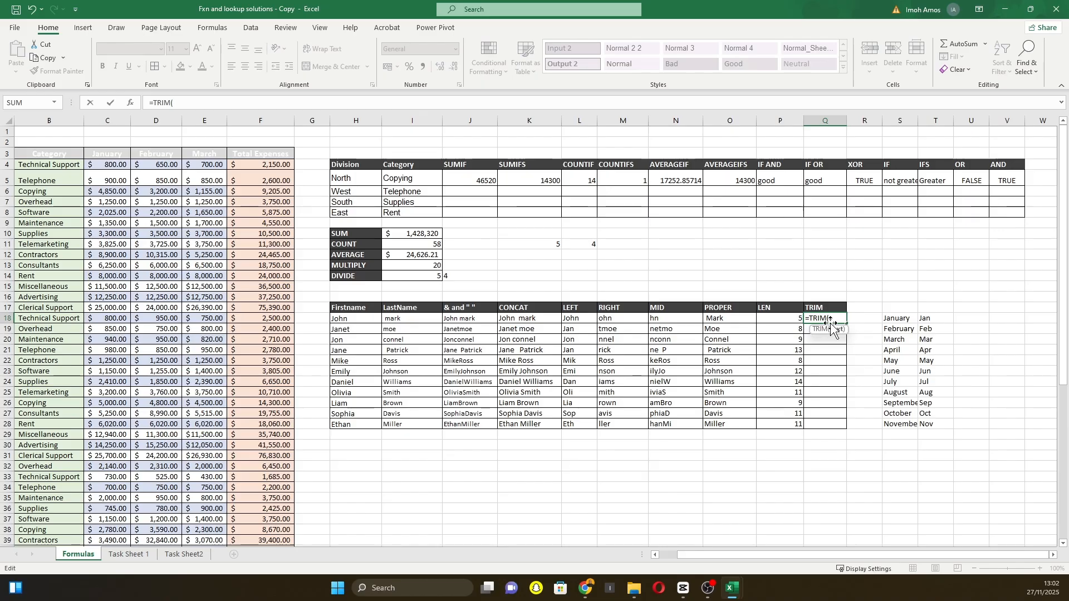
{"action": "key", "text": "BackSpace"}
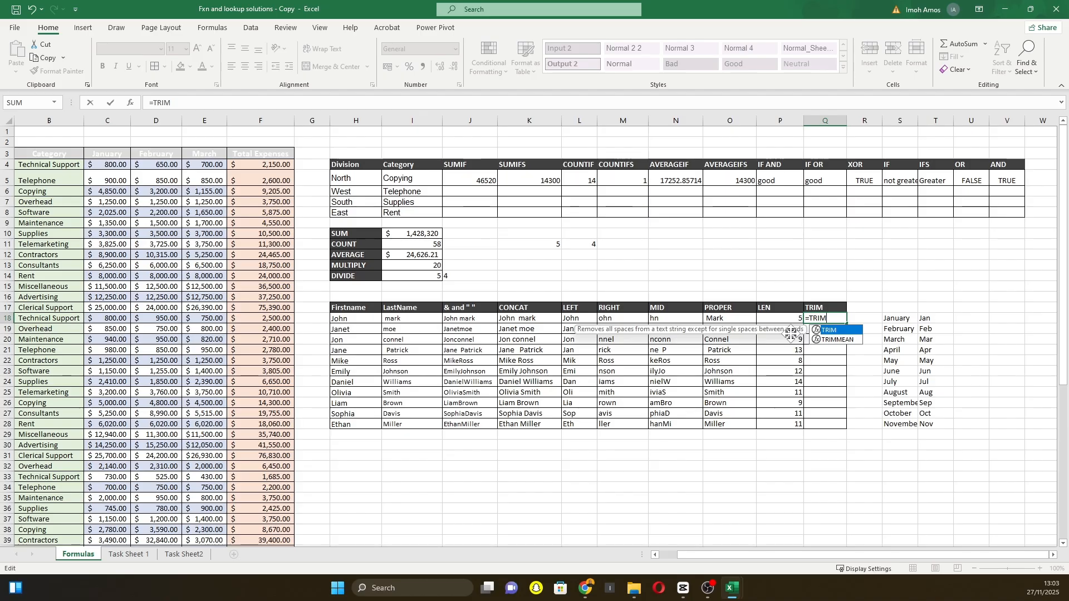
{"action": "left_click", "coordinate": [406, 325]}
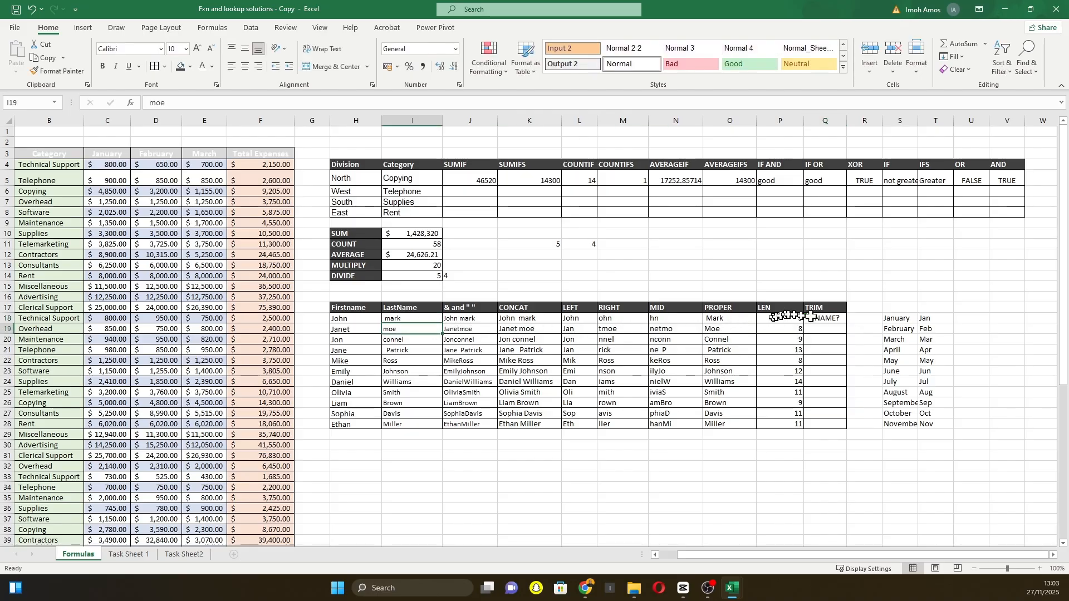
{"action": "double_click", "coordinate": [829, 318]}
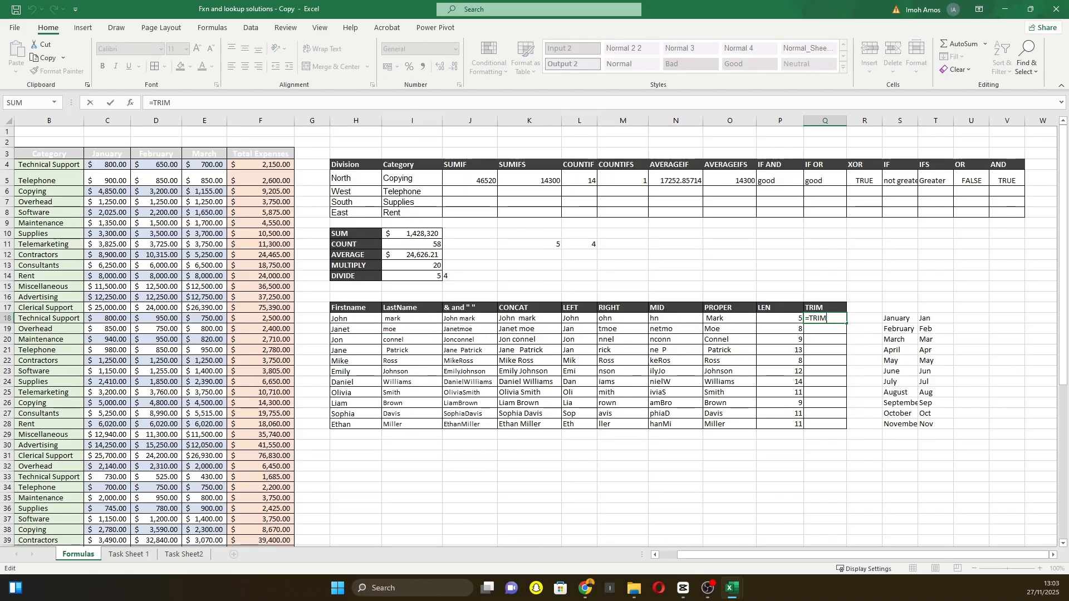
{"action": "key", "text": "BackSpace"}
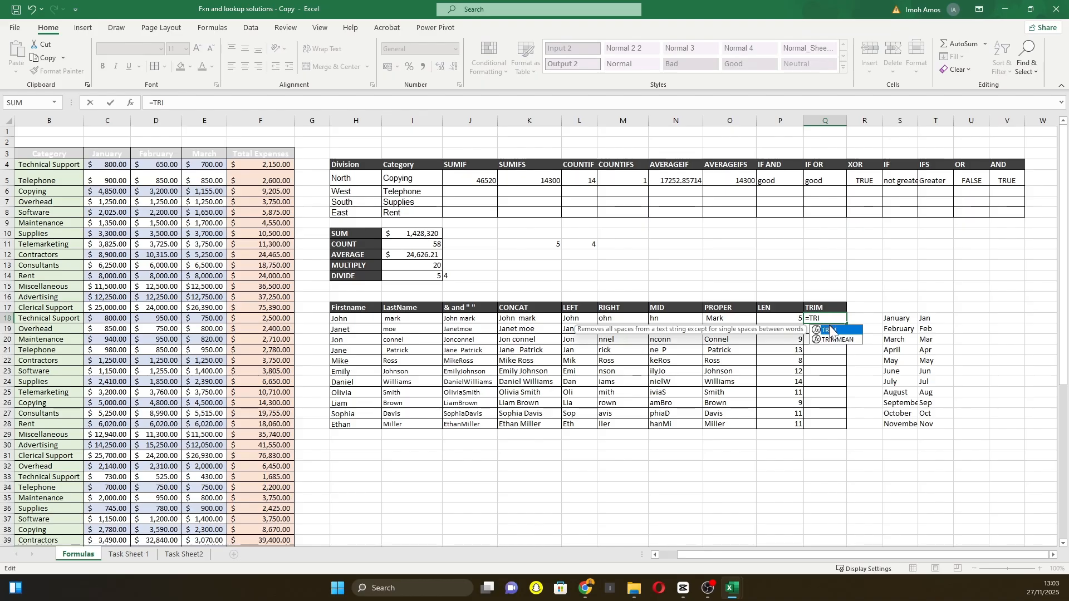
{"action": "double_click", "coordinate": [831, 330]}
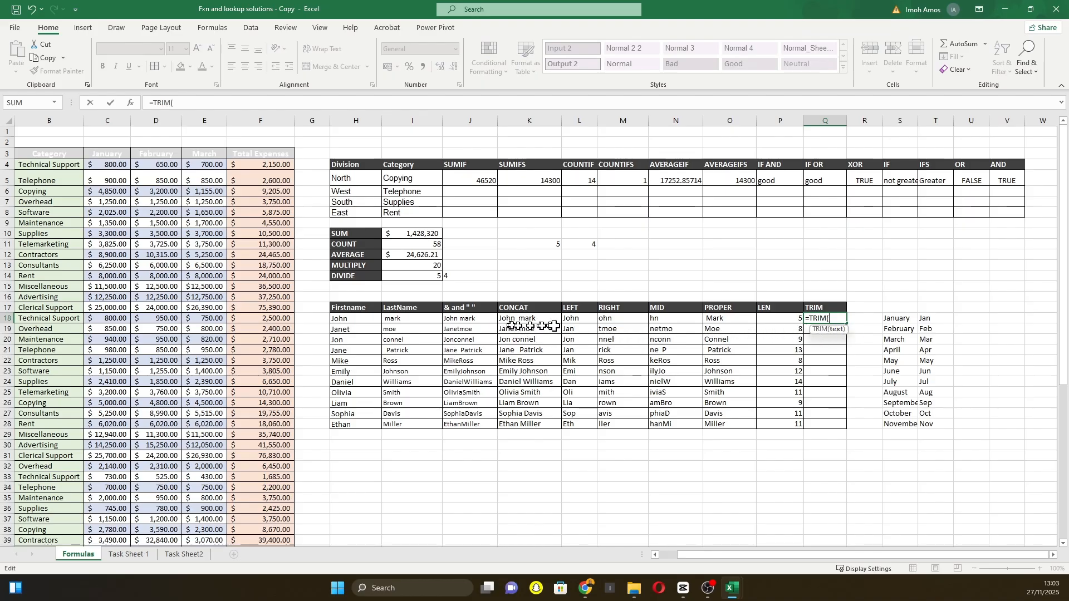
{"action": "left_click", "coordinate": [720, 317]}
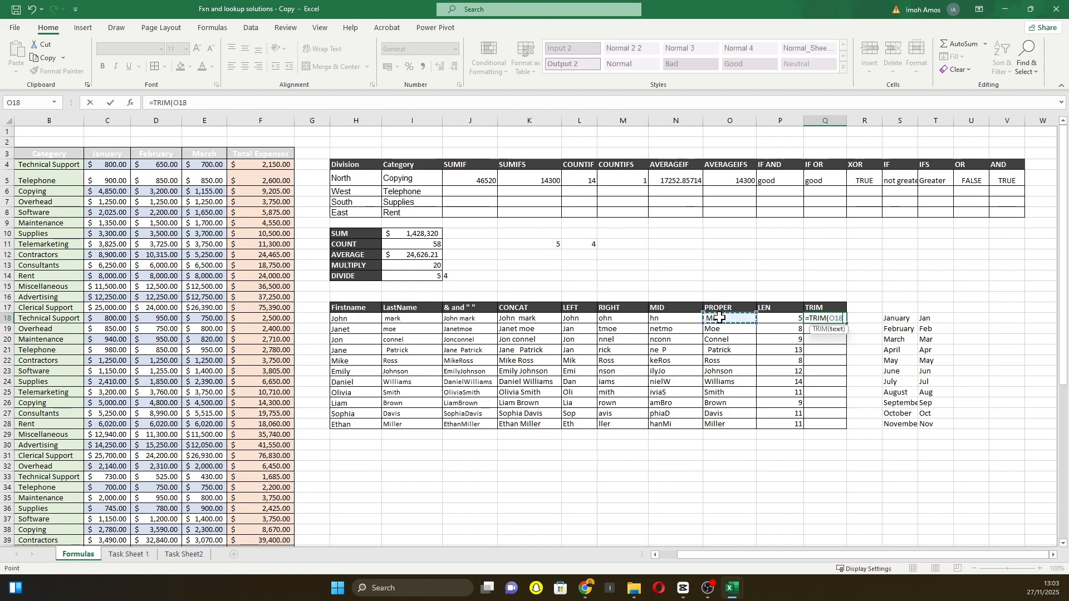
{"action": "key", "text": "Return"}
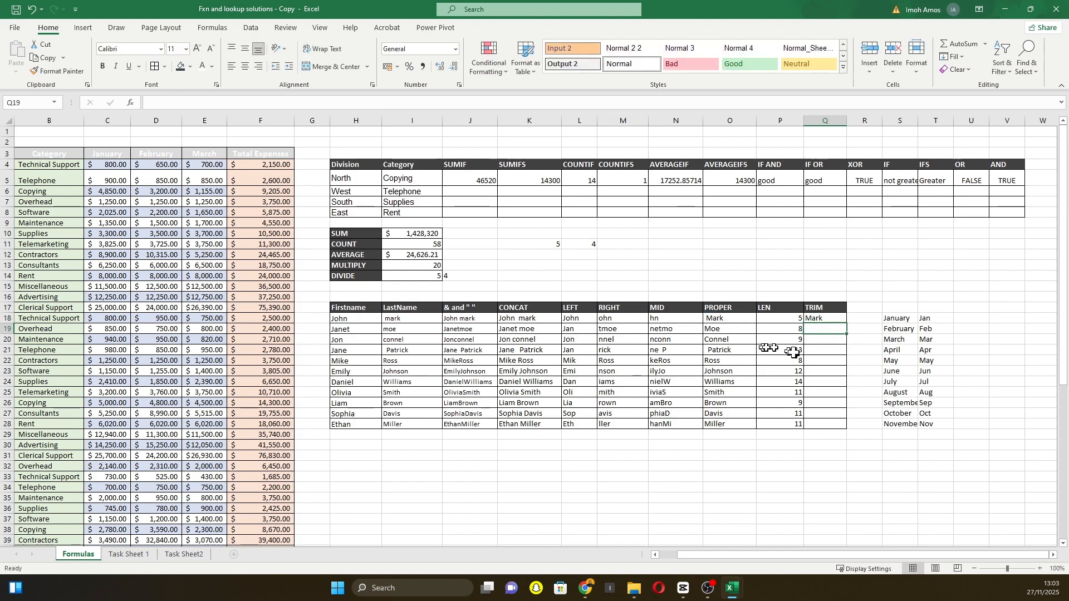
Fill the TRIM formula from Q18 down to Q28.
{"action": "left_click", "coordinate": [827, 319]}
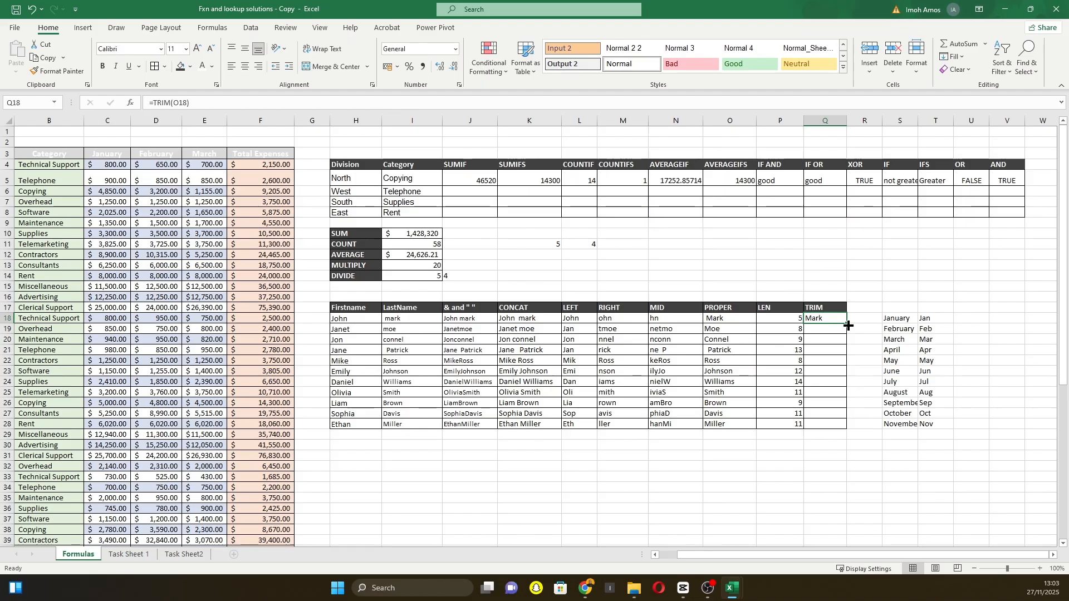
{"action": "left_click_drag", "start_coordinate": [848, 324], "coordinate": [839, 432]}
{"action": "left_click", "coordinate": [827, 476]}
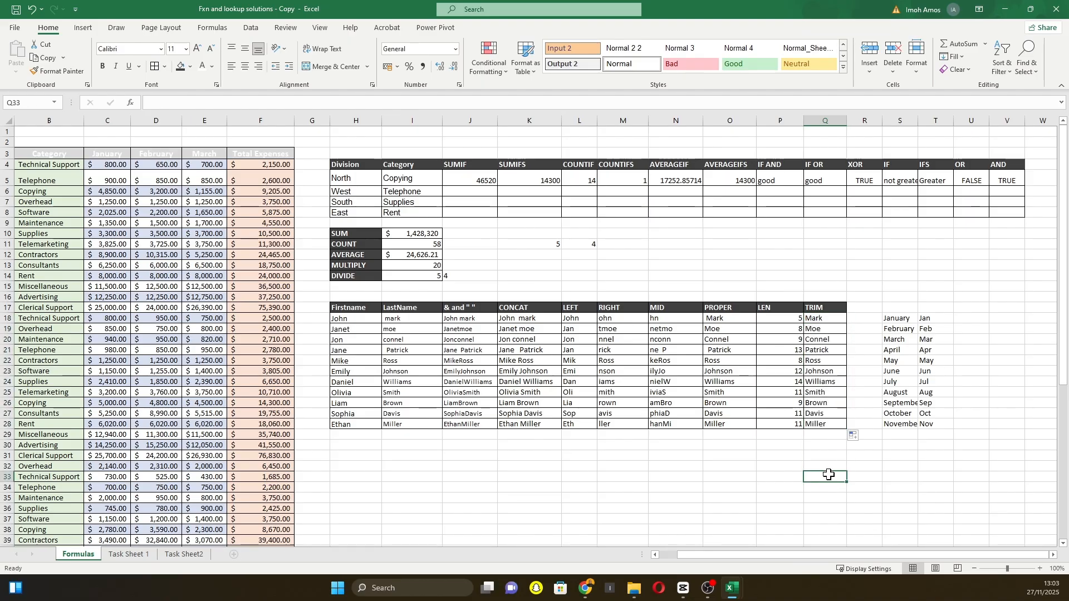
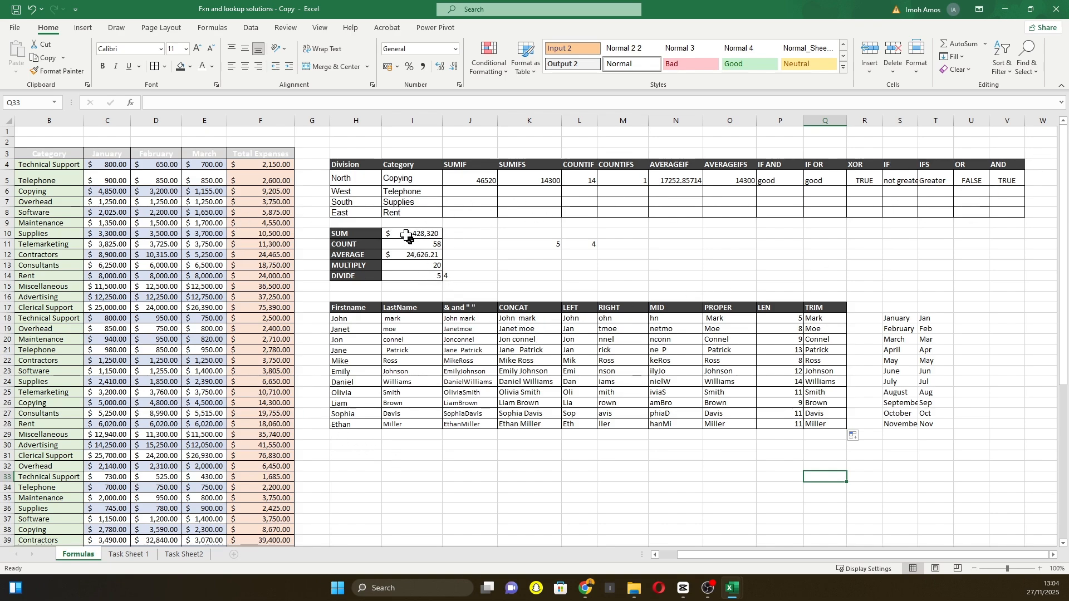
{"action": "left_click", "coordinate": [406, 235]}
{"action": "left_click_drag", "start_coordinate": [406, 235], "coordinate": [413, 277]}
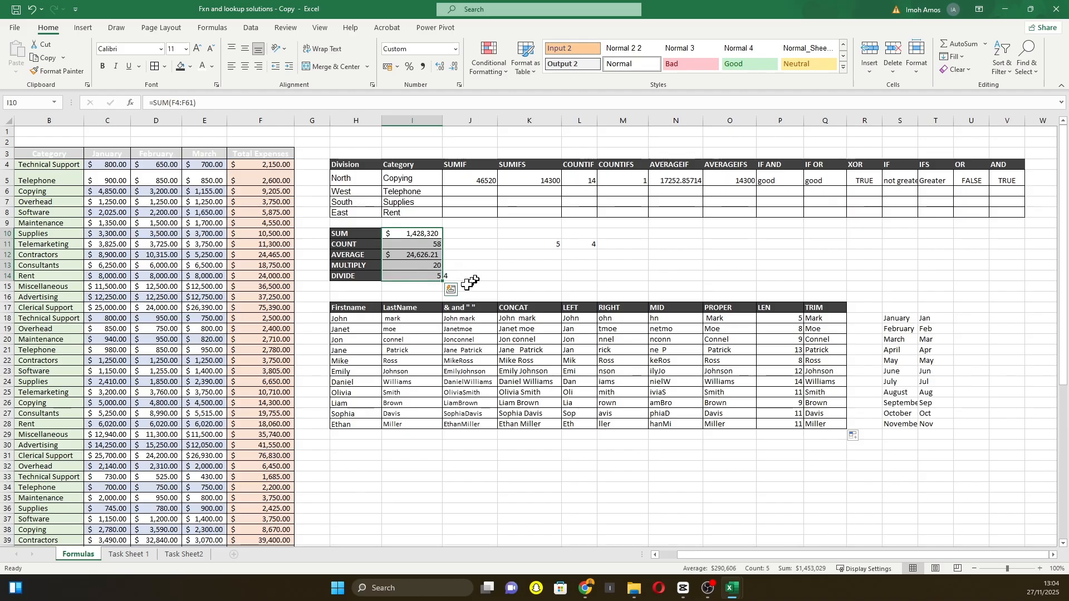
Open Task Sheet 1 and examine the sales person, manager, products given and products sold columns and the Product Remaining formula in F8.
{"action": "left_click", "coordinate": [128, 555]}
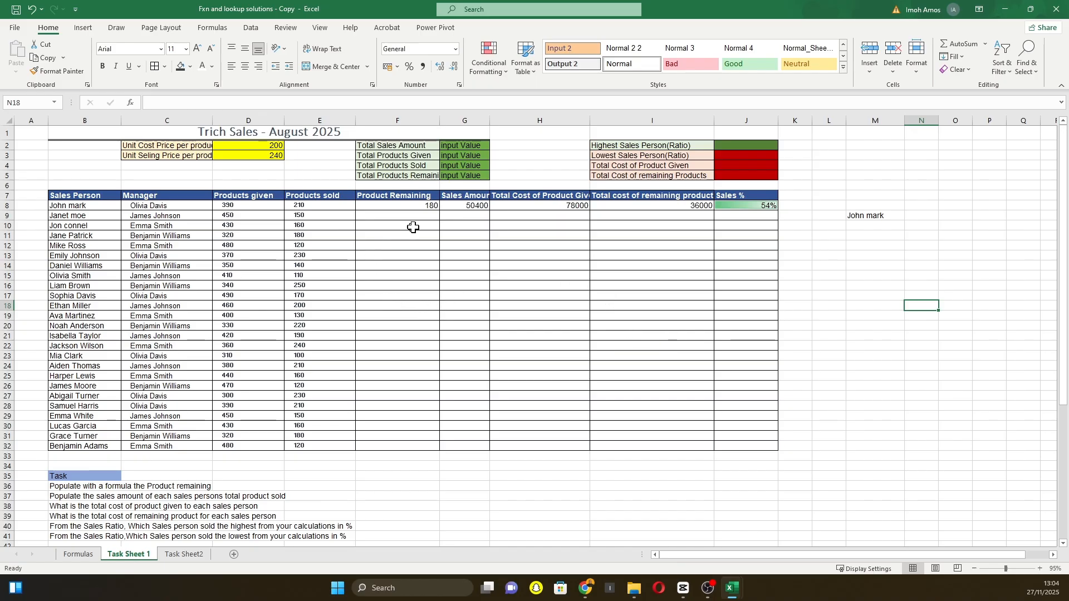
{"action": "left_click_drag", "start_coordinate": [90, 207], "coordinate": [91, 440]}
{"action": "left_click_drag", "start_coordinate": [186, 207], "coordinate": [192, 449]}
{"action": "left_click_drag", "start_coordinate": [259, 198], "coordinate": [257, 445]}
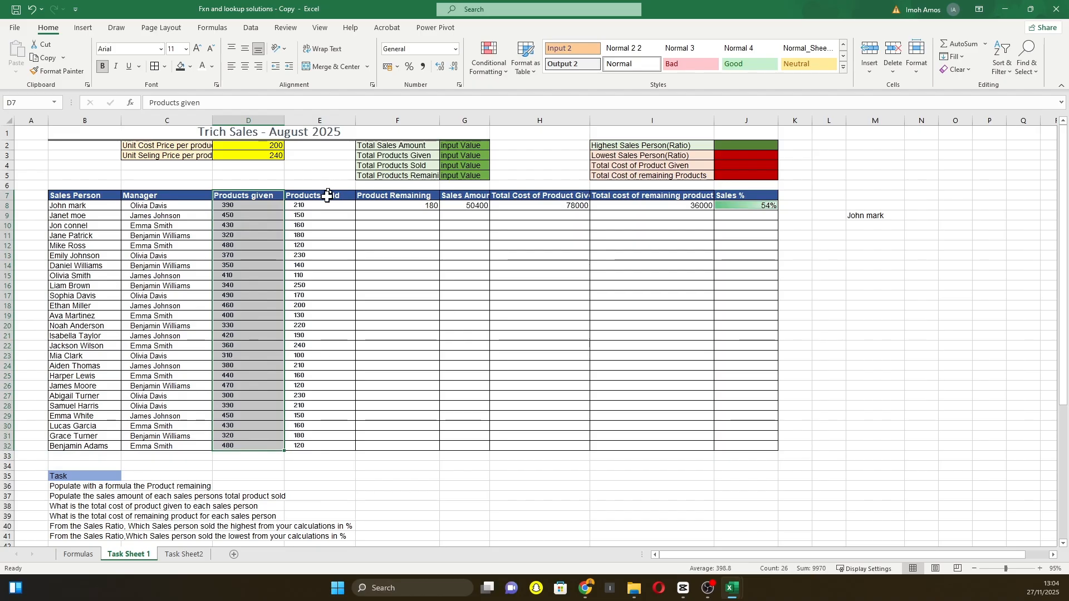
{"action": "left_click_drag", "start_coordinate": [301, 198], "coordinate": [315, 446]}
{"action": "left_click", "coordinate": [568, 278]}
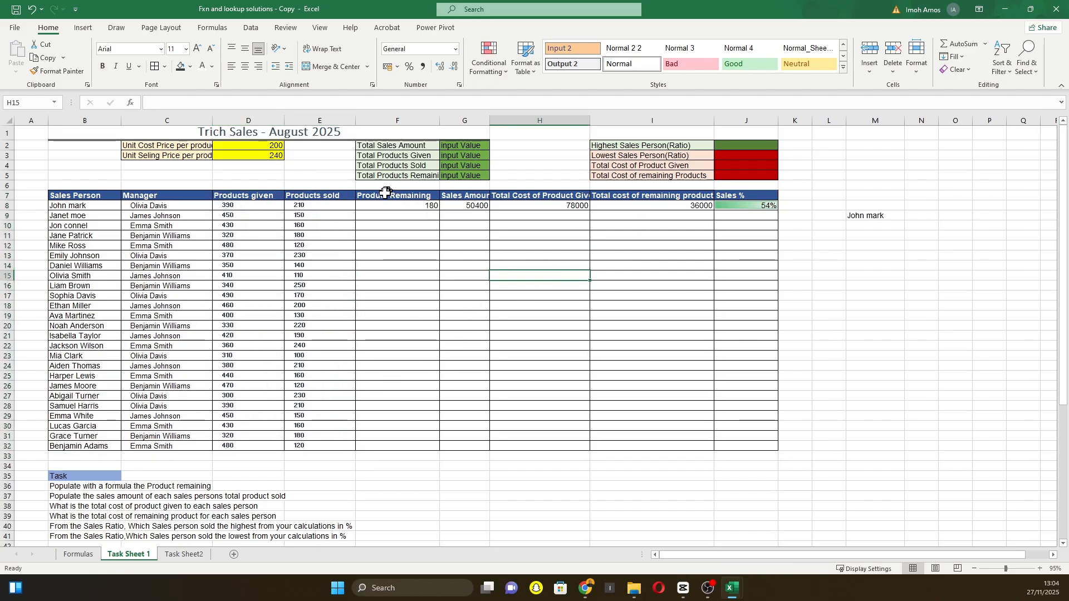
{"action": "left_click", "coordinate": [403, 196]}
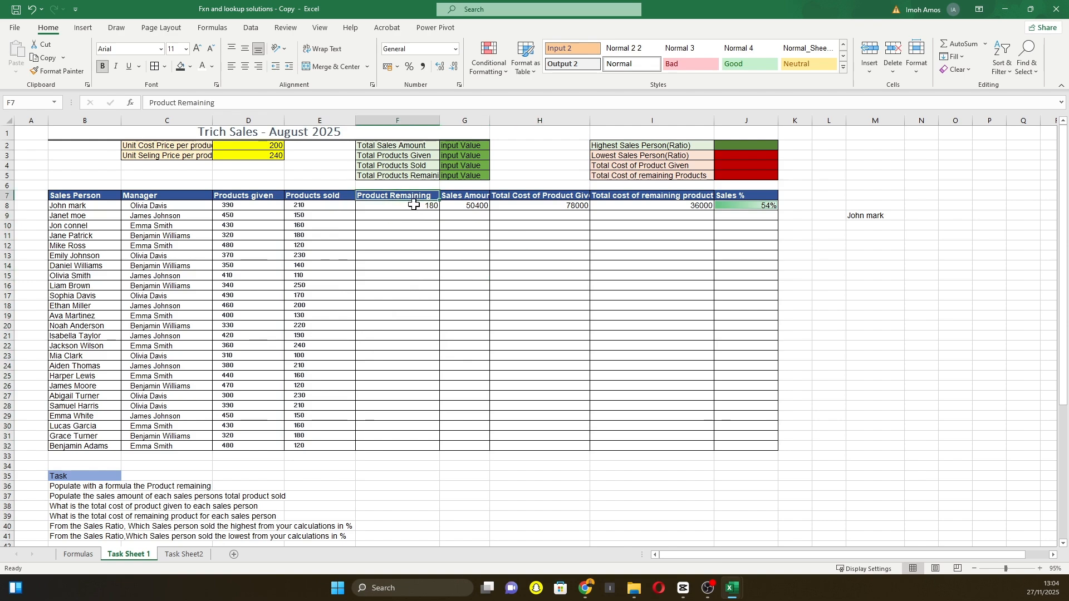
{"action": "left_click", "coordinate": [308, 206]}
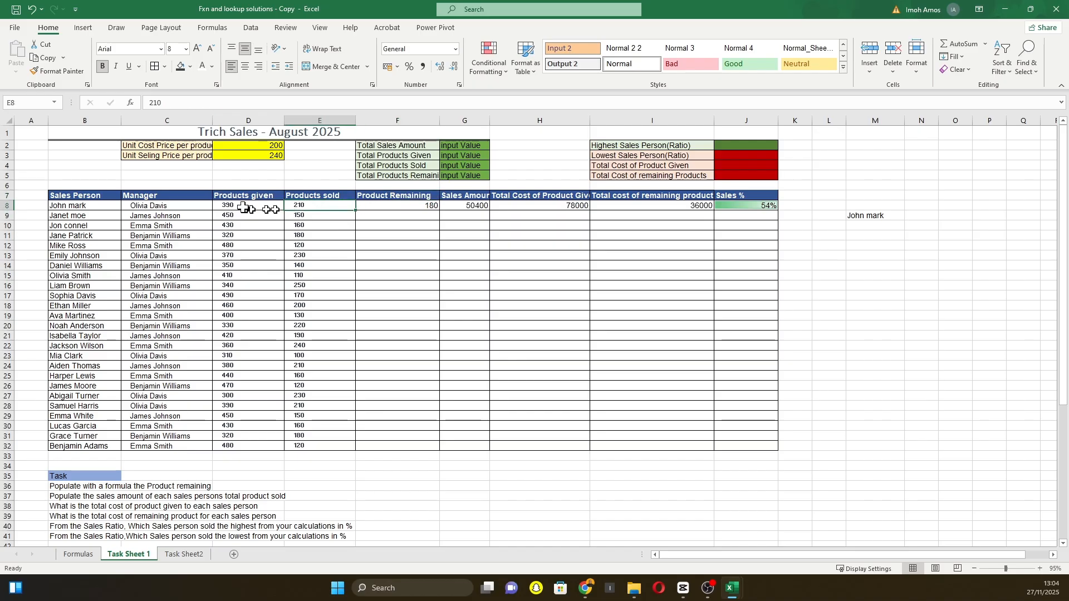
{"action": "left_click", "coordinate": [248, 206]}
{"action": "left_click", "coordinate": [396, 207]}
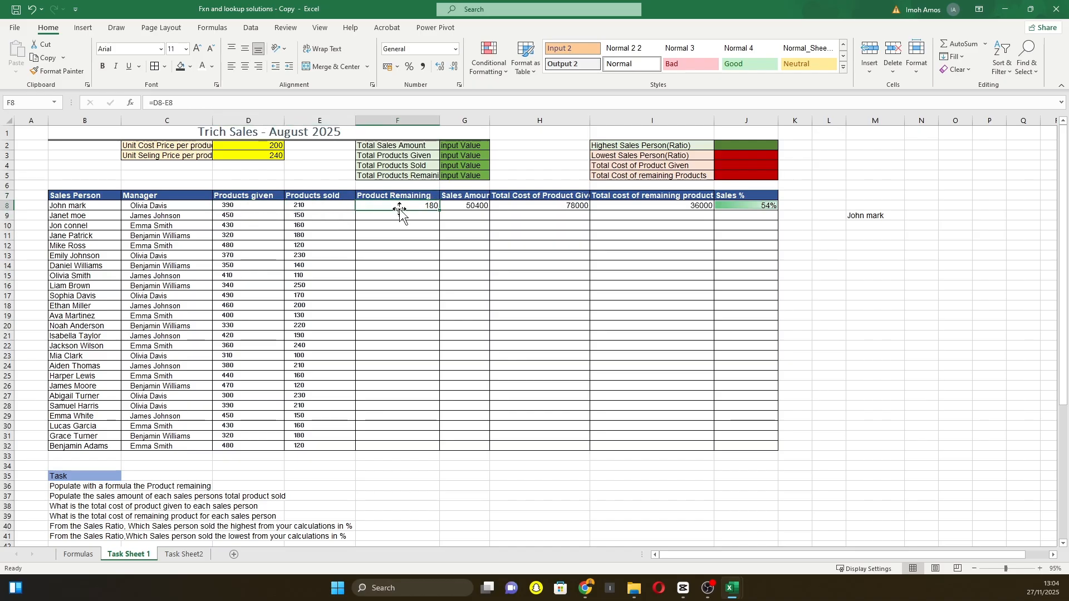
Enter =D9-E9 in F9 to calculate Product Remaining as products given minus products sold.
{"action": "left_click", "coordinate": [403, 219]}
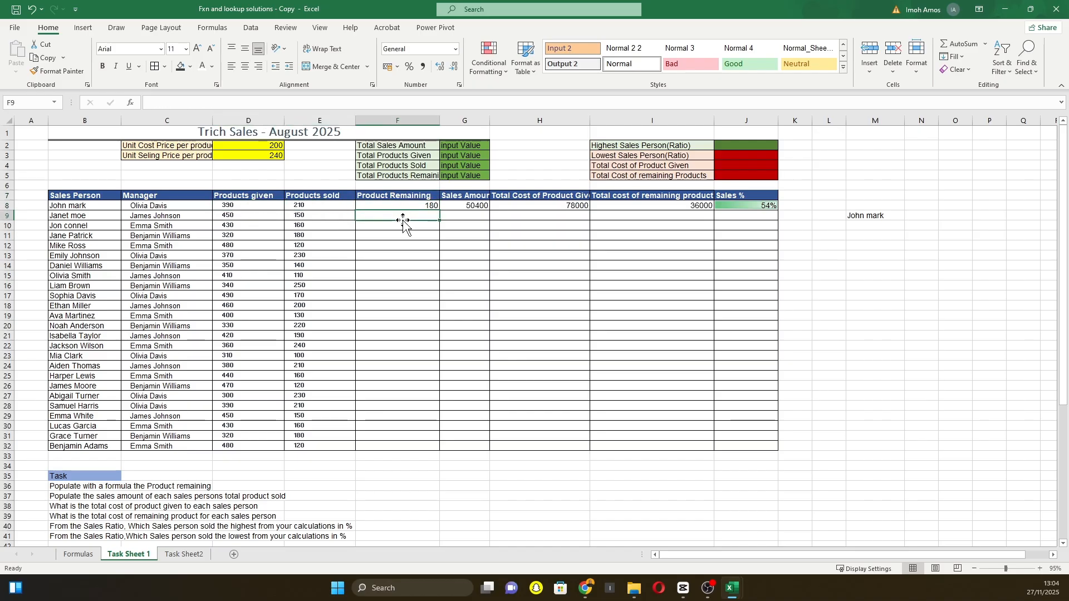
{"action": "type", "text": "="}
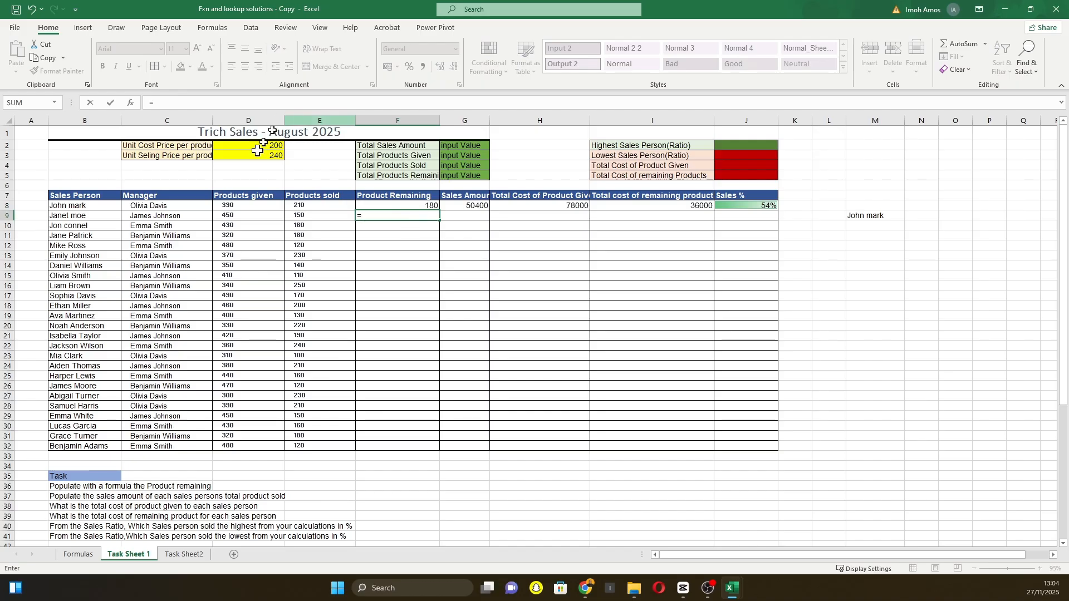
{"action": "left_click", "coordinate": [236, 214]}
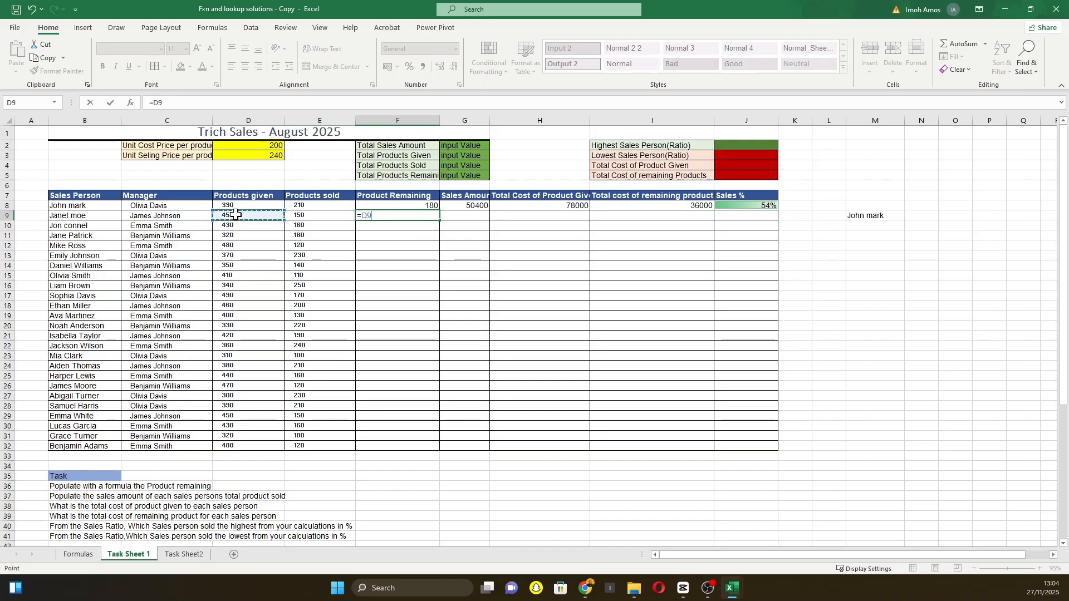
{"action": "left_click", "coordinate": [310, 216]}
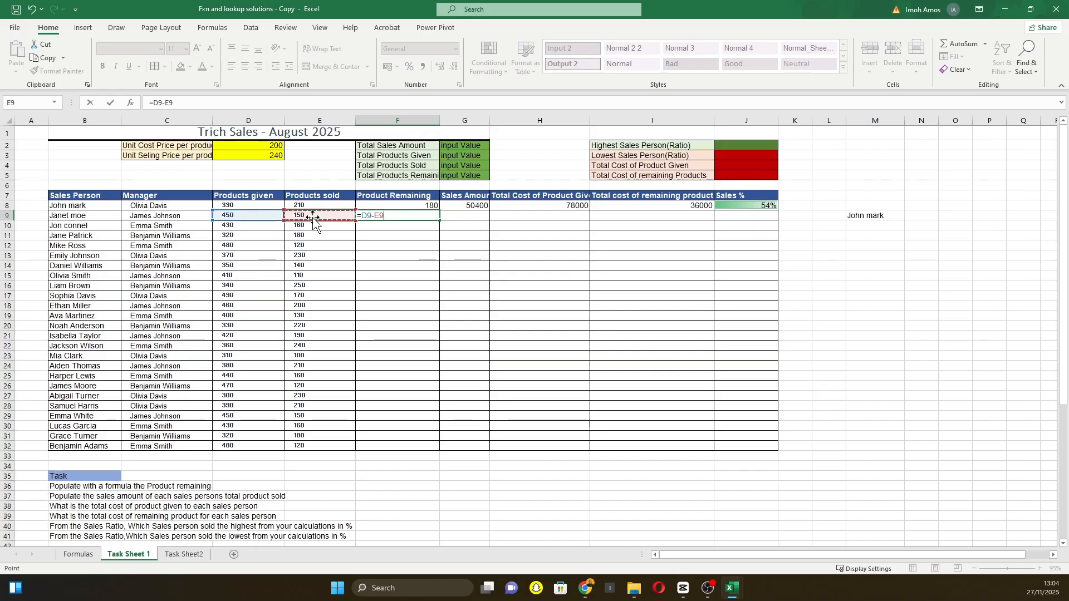
{"action": "key", "text": "Return"}
{"action": "left_click", "coordinate": [420, 214]}
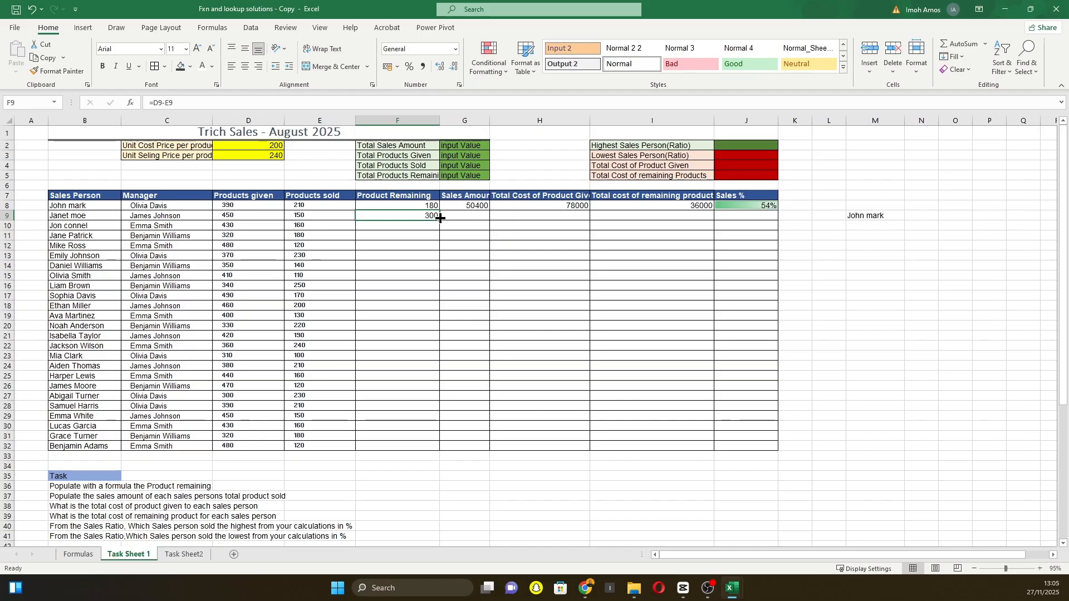
Fill the Product Remaining formula from F9 down to F32.
{"action": "left_click_drag", "start_coordinate": [441, 222], "coordinate": [437, 449]}
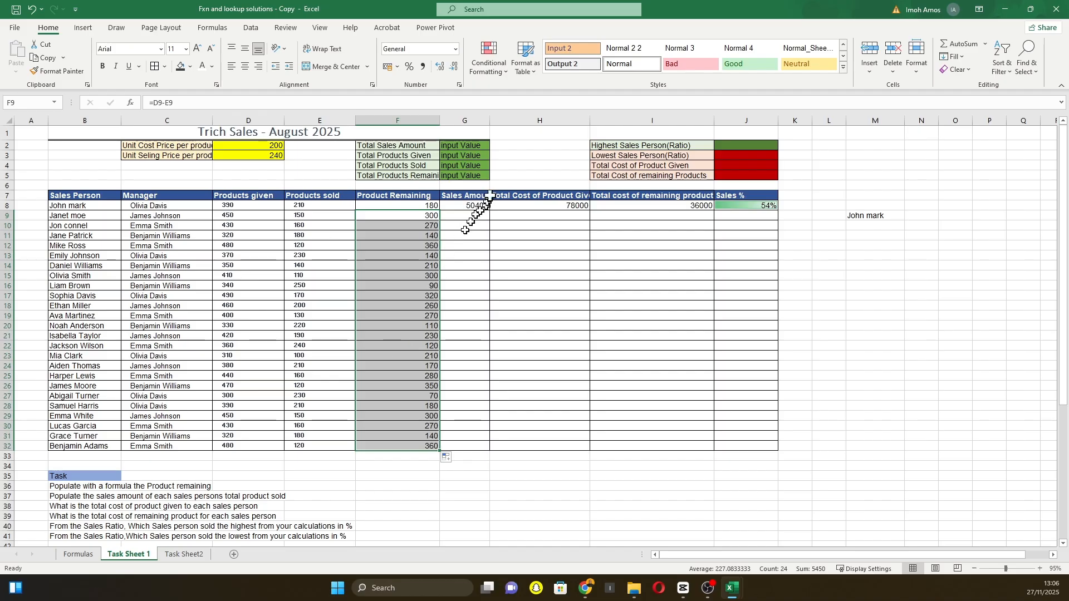
Widen columns G and C so the Sales Amount heading and the unit price labels fit.
{"action": "left_click_drag", "start_coordinate": [490, 118], "coordinate": [516, 119]}
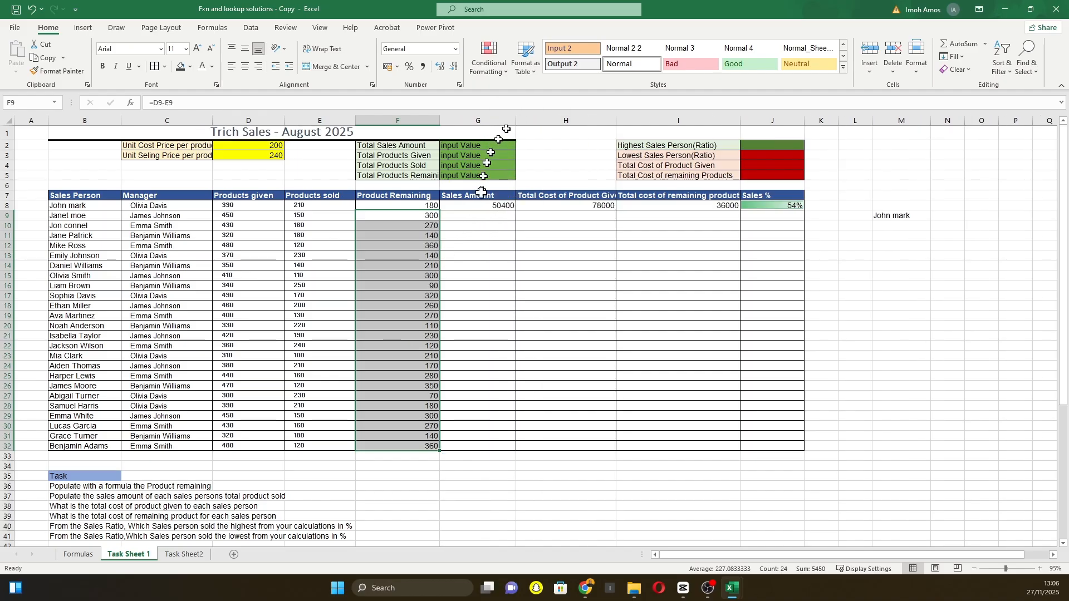
{"action": "left_click", "coordinate": [477, 208]}
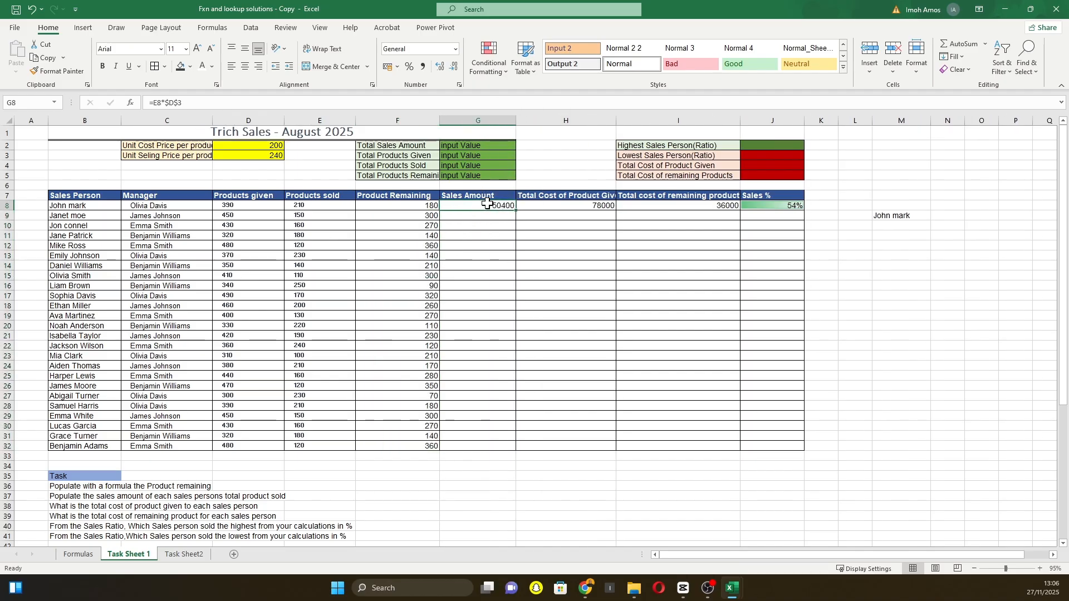
{"action": "left_click", "coordinate": [478, 215]}
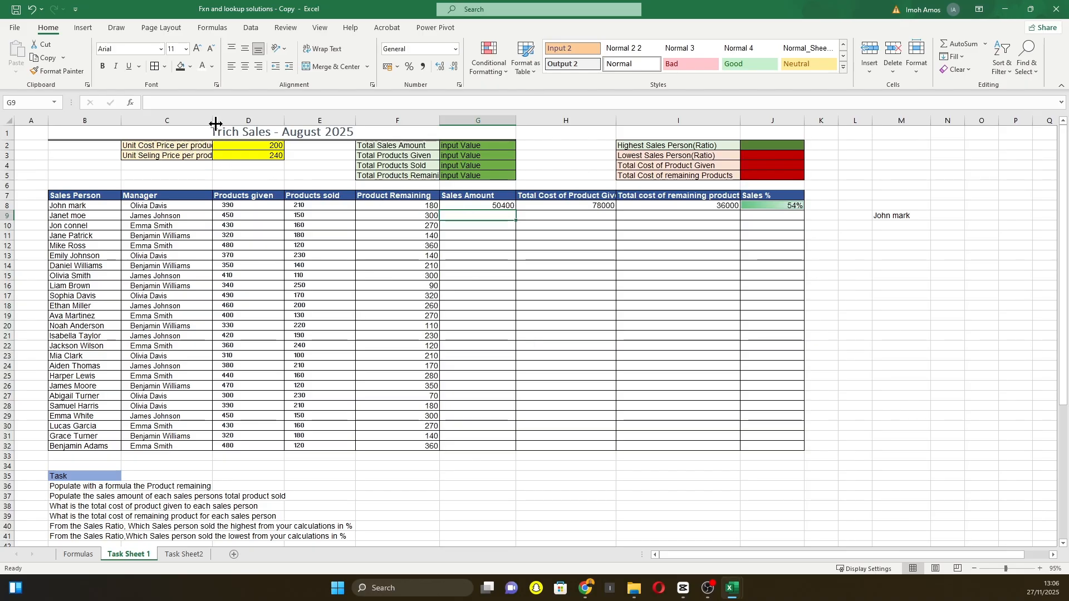
{"action": "left_click_drag", "start_coordinate": [213, 120], "coordinate": [233, 120]}
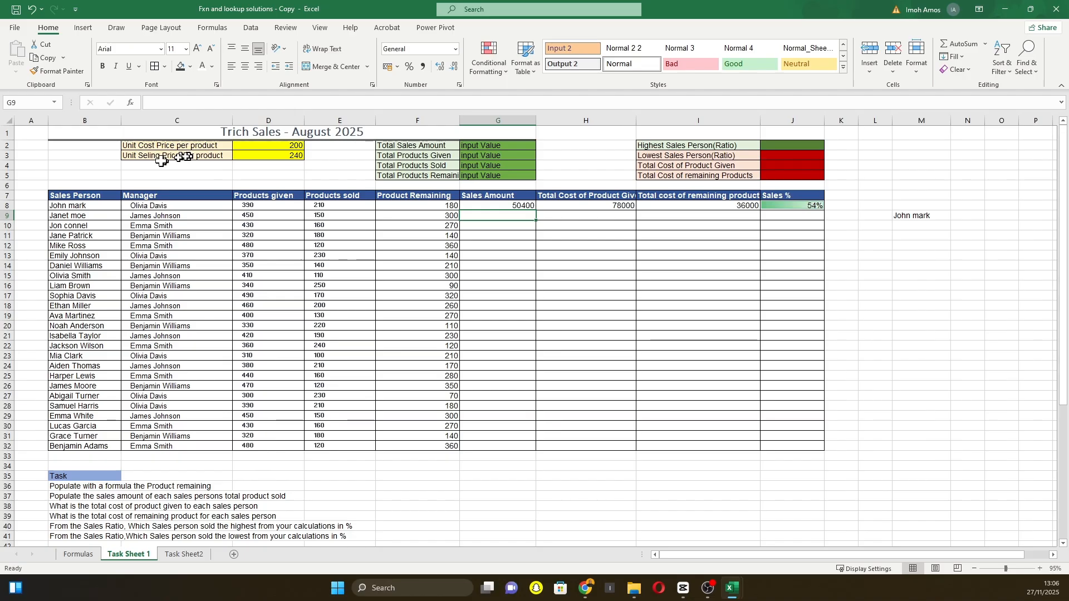
Enter =E9*D3 in G9 to calculate Sales Amount as products sold times the unit selling price.
{"action": "left_click", "coordinate": [285, 144]}
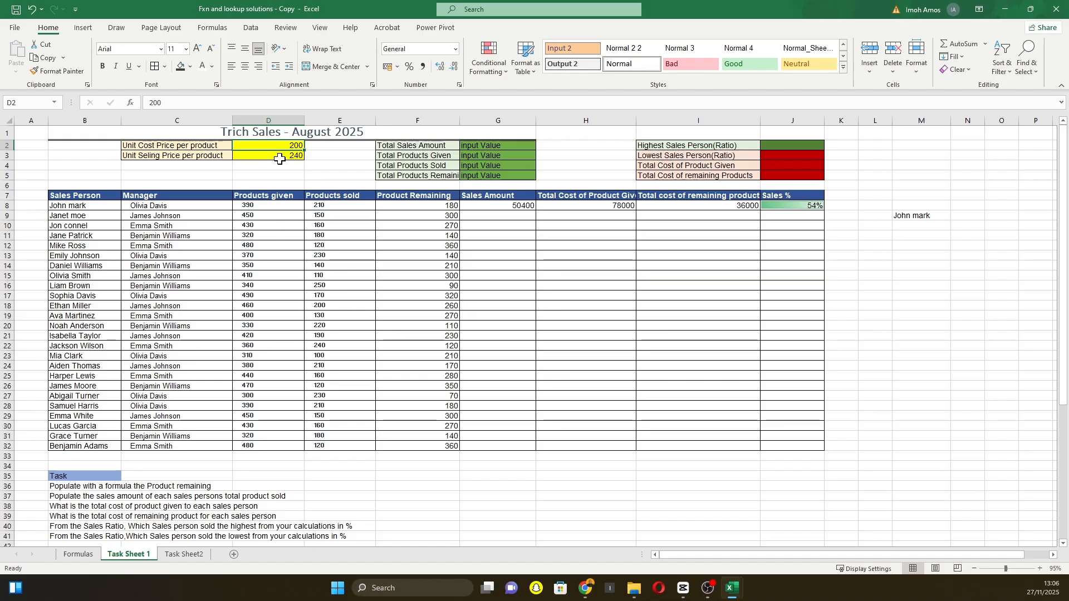
{"action": "left_click", "coordinate": [280, 155]}
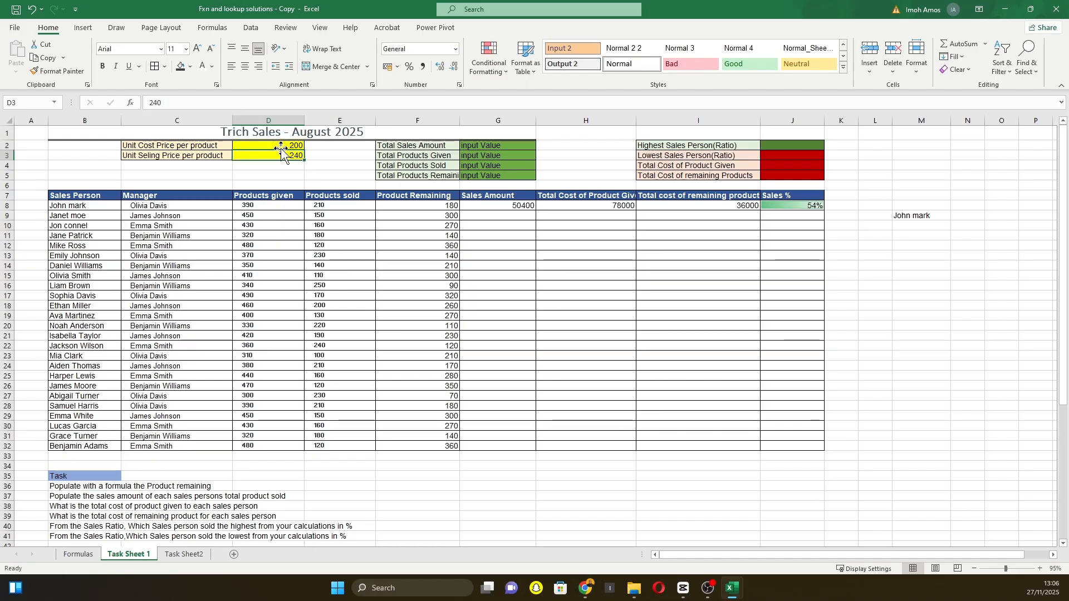
{"action": "left_click", "coordinate": [513, 206]}
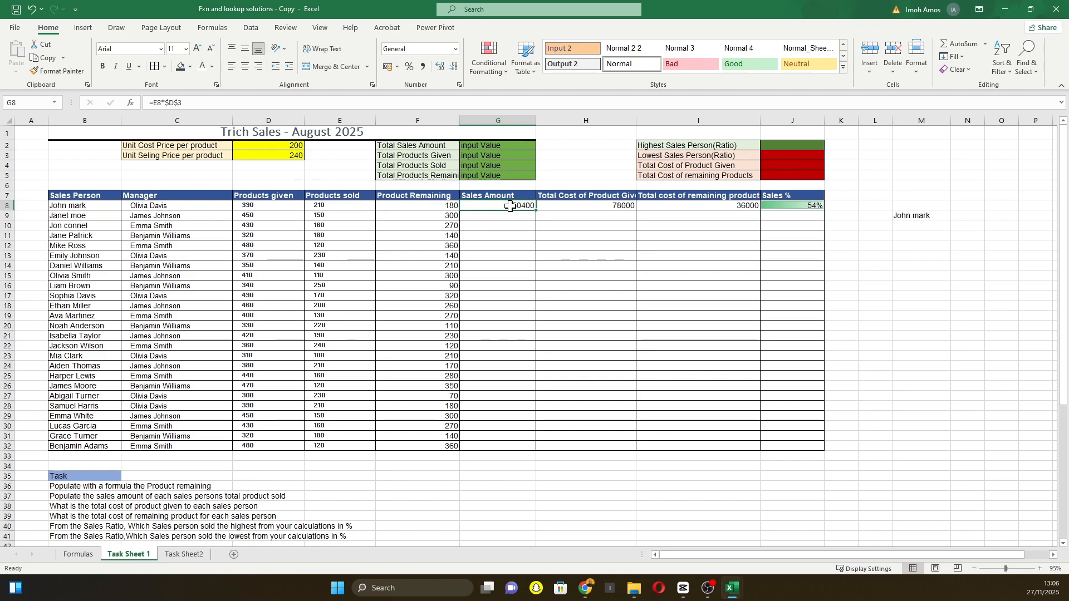
{"action": "left_click", "coordinate": [503, 219]}
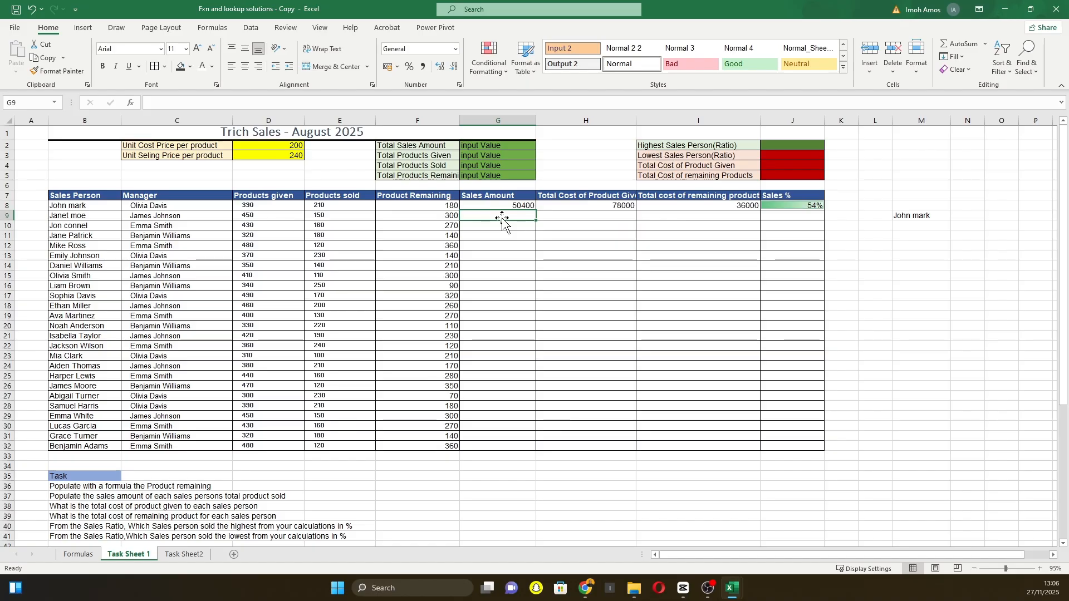
{"action": "type", "text": "="}
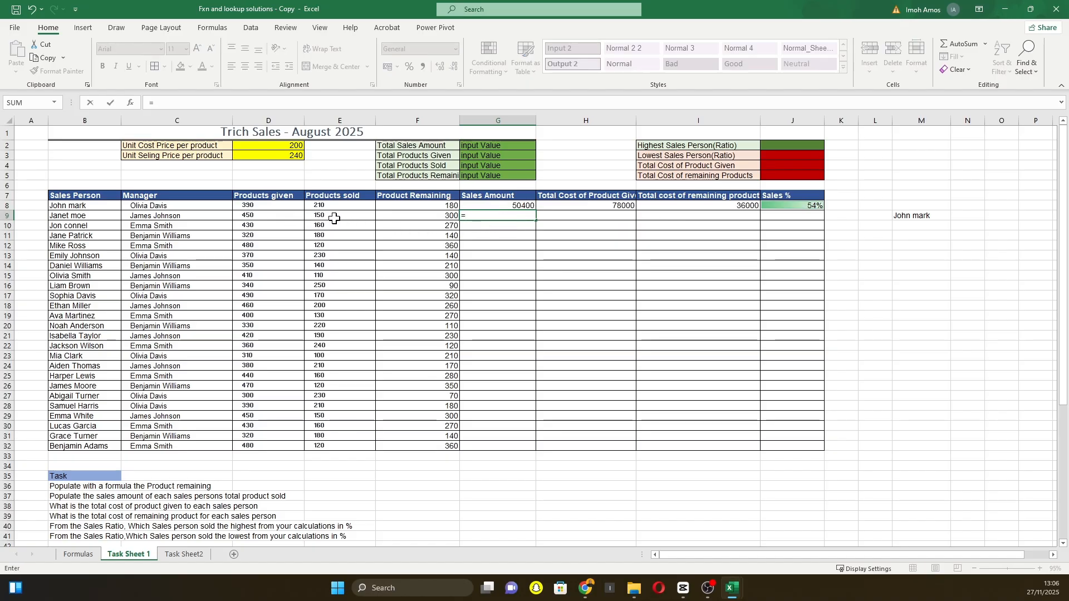
{"action": "left_click", "coordinate": [335, 216]}
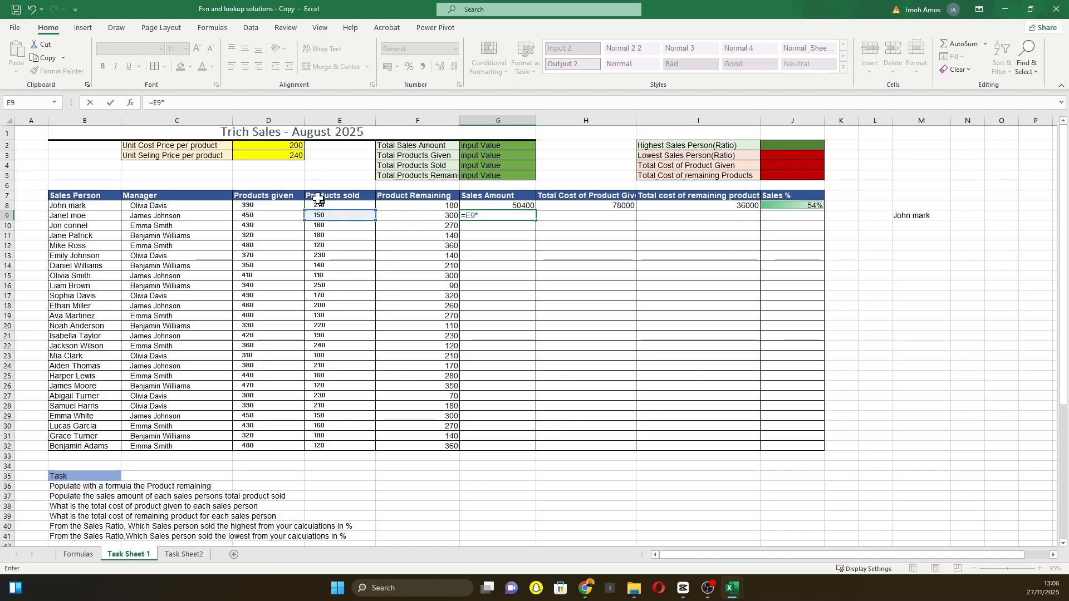
{"action": "type", "text": "*"}
{"action": "left_click", "coordinate": [283, 155]}
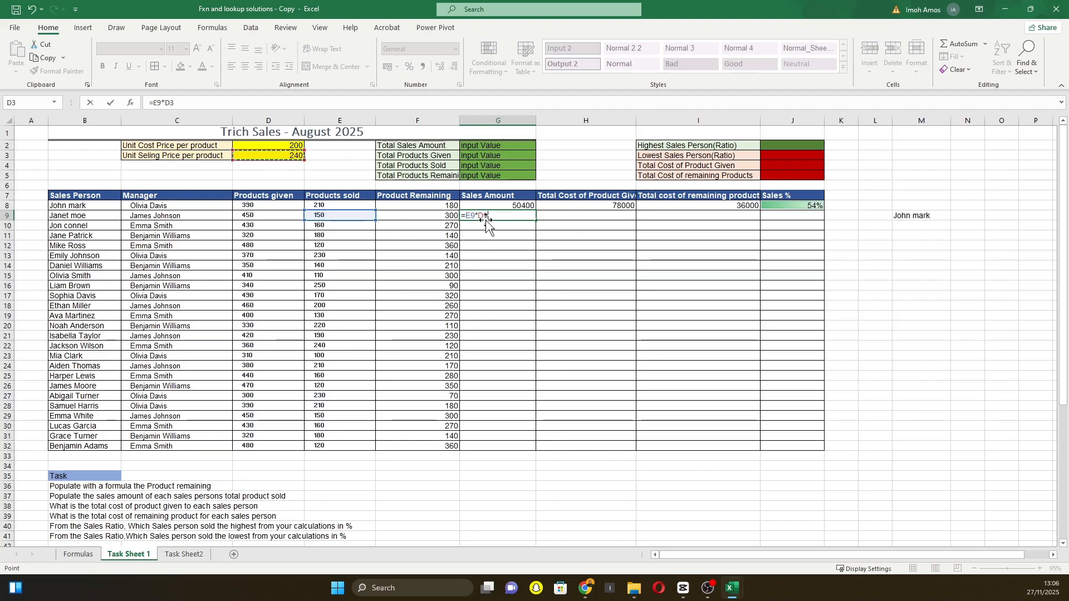
{"action": "key", "text": "ctrl+Return"}
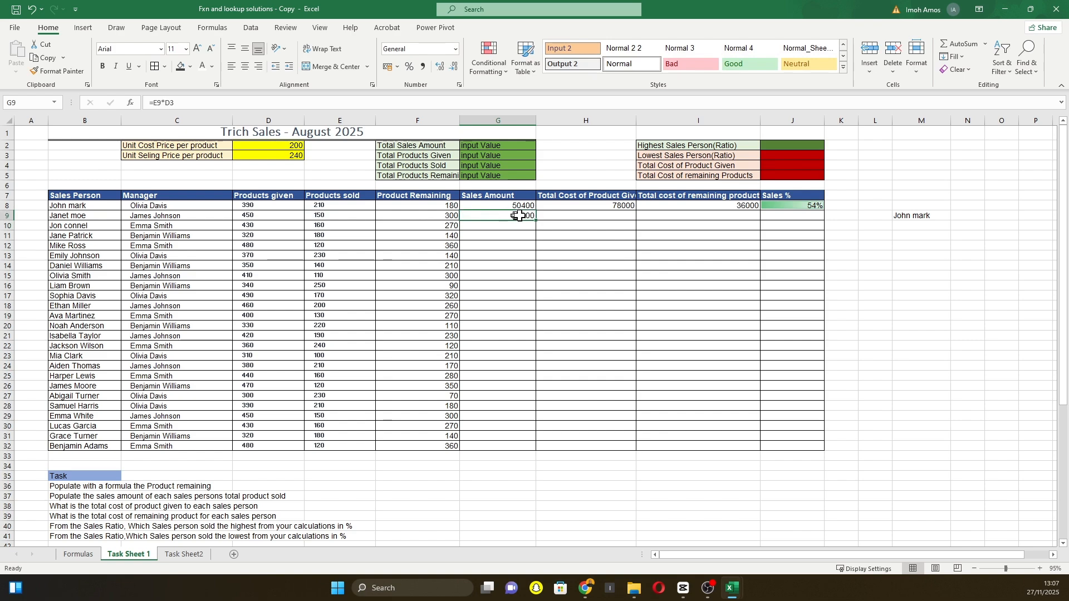
Fill the Sales Amount formula with its relative price reference from G9 down to G32.
{"action": "left_click_drag", "start_coordinate": [537, 222], "coordinate": [538, 446]}
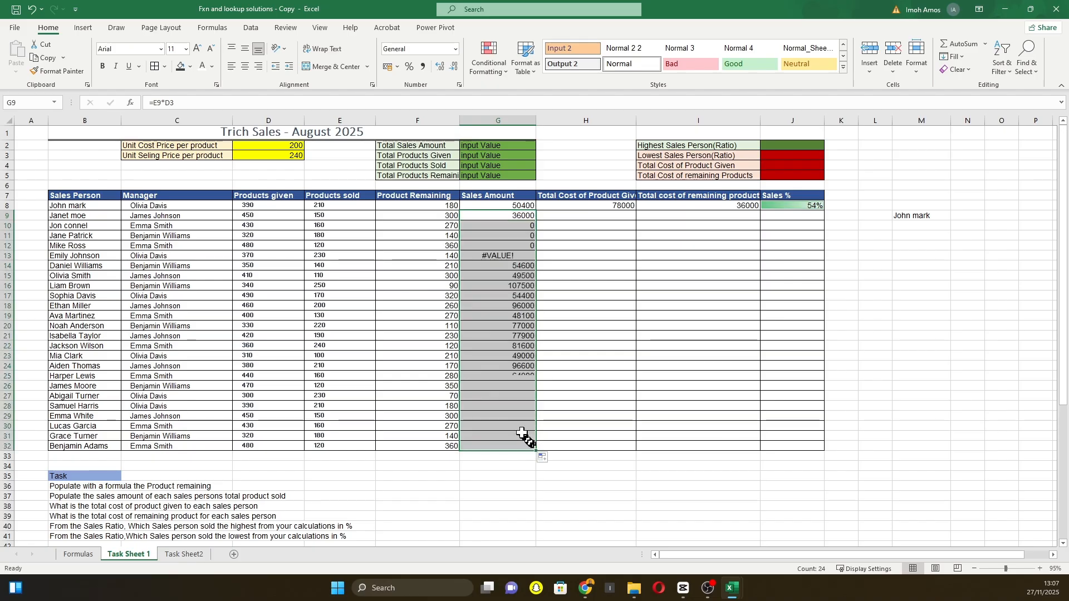
{"action": "left_click", "coordinate": [587, 466]}
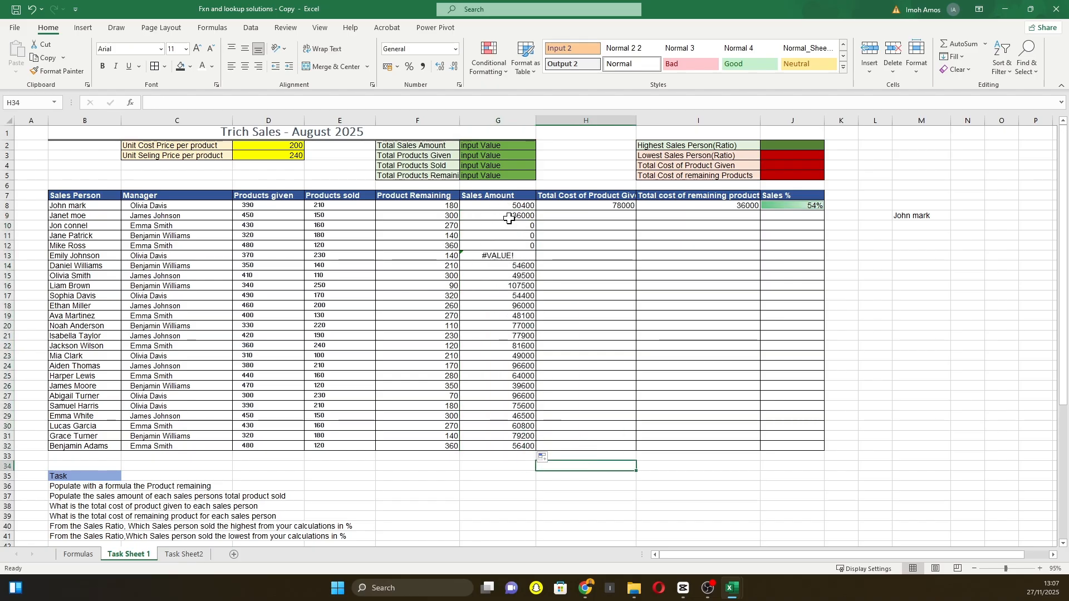
Examine the Sales Amount formulas in G9 and G10 and cells D4 to D6 below the unit selling price for shifted references.
{"action": "left_click", "coordinate": [517, 286]}
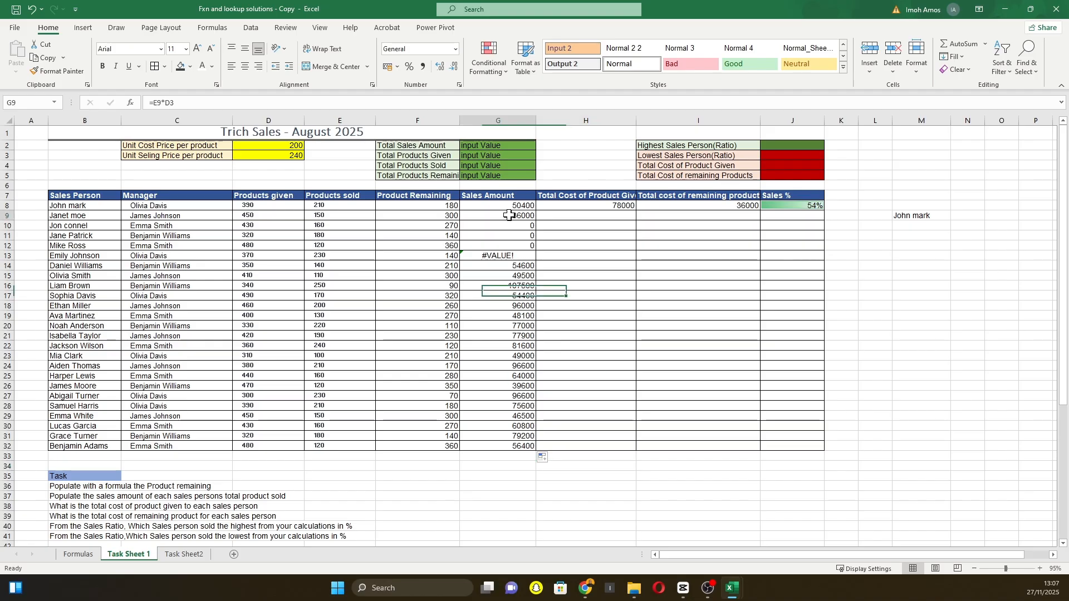
{"action": "left_click", "coordinate": [519, 218]}
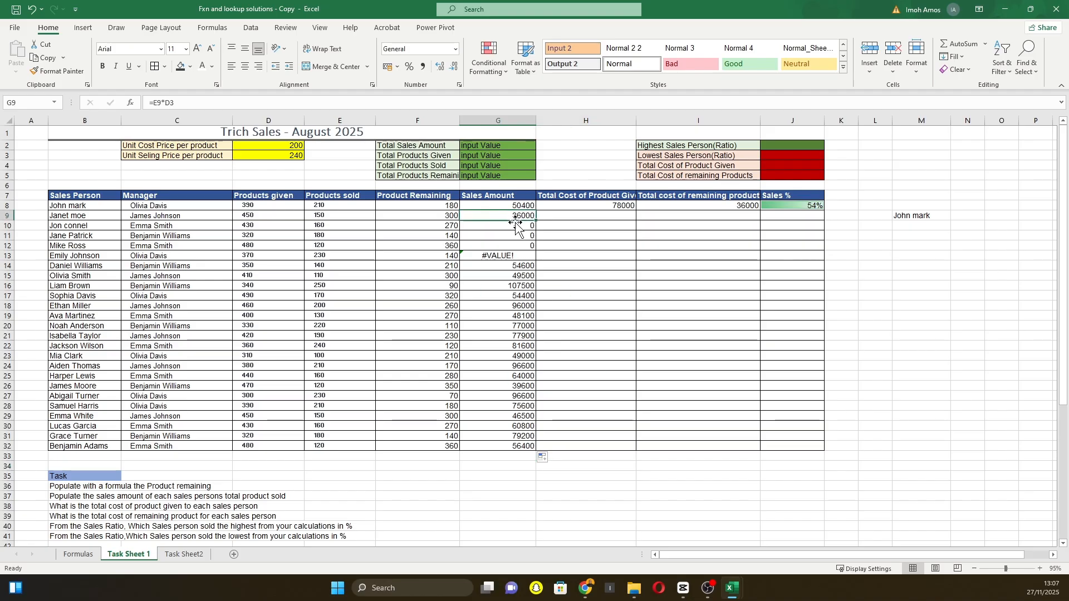
{"action": "left_click", "coordinate": [512, 227]}
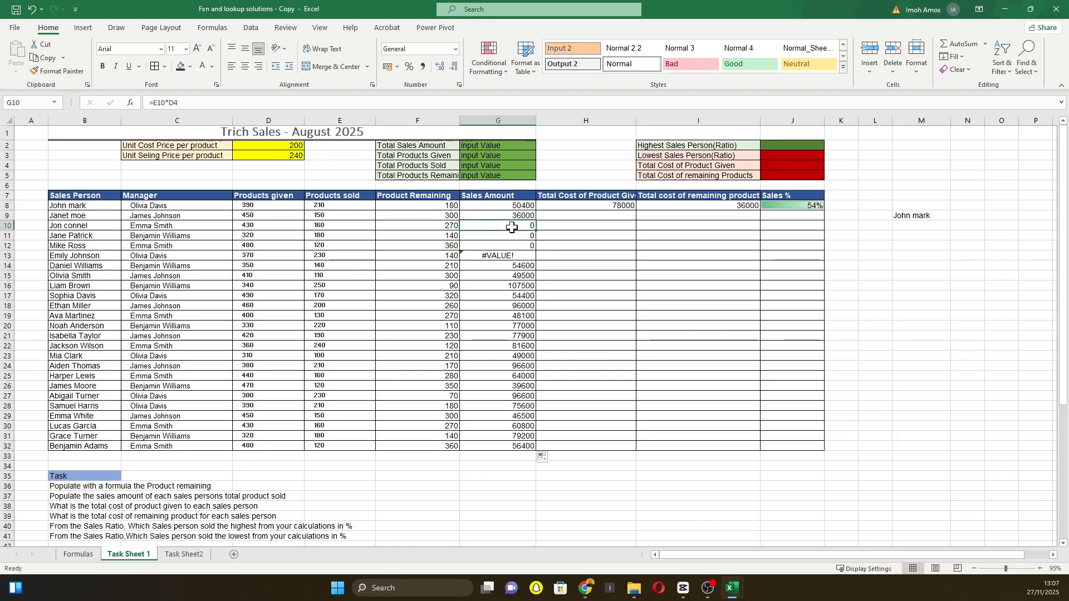
{"action": "left_click", "coordinate": [513, 216]}
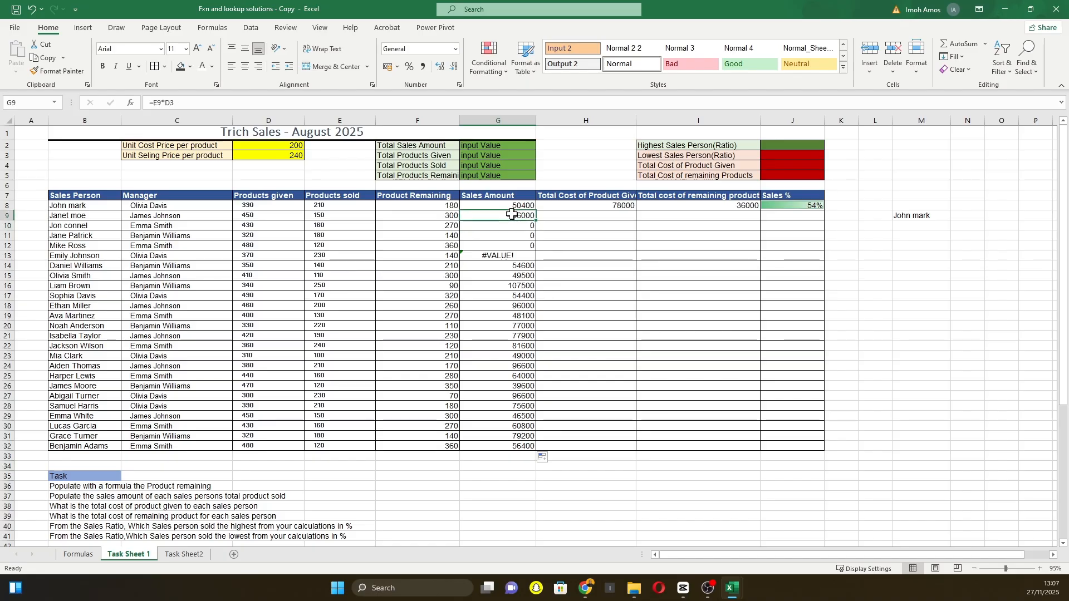
{"action": "left_click", "coordinate": [162, 103]}
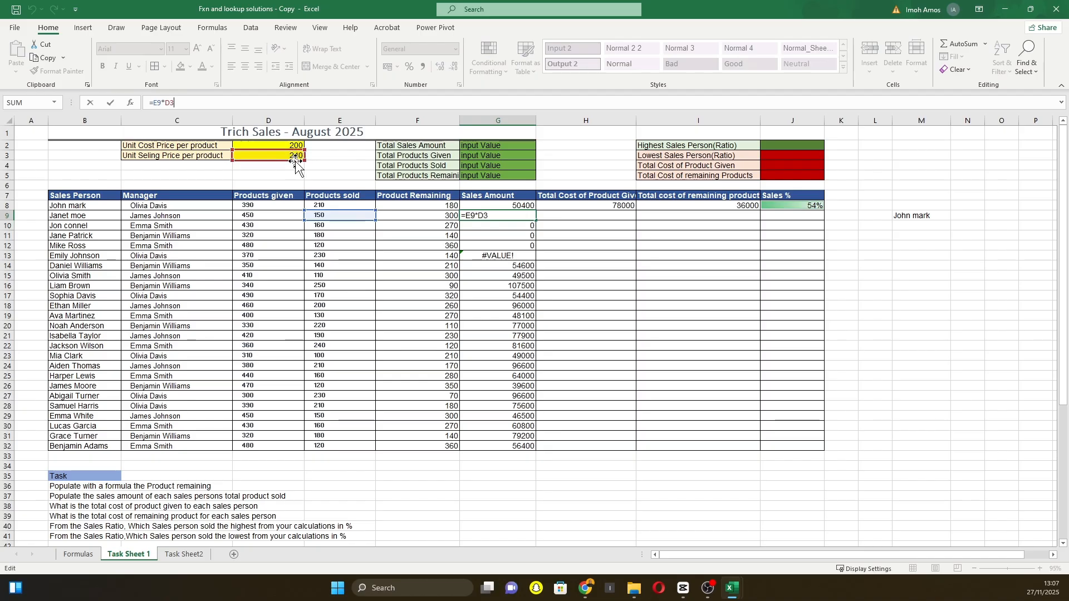
{"action": "key", "text": "Return"}
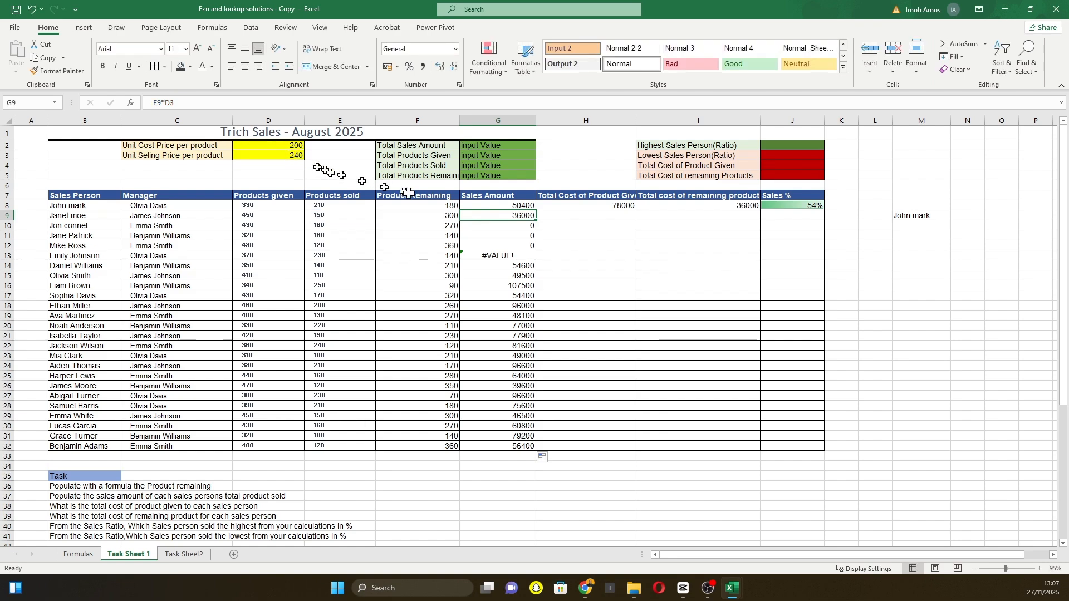
{"action": "left_click", "coordinate": [509, 224]}
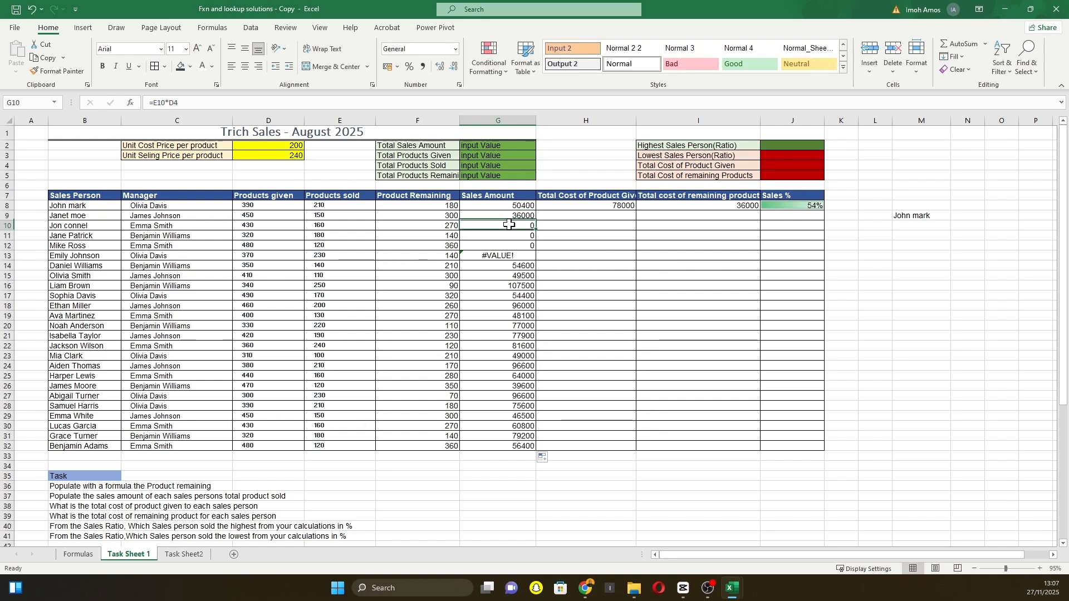
{"action": "left_click", "coordinate": [277, 167]}
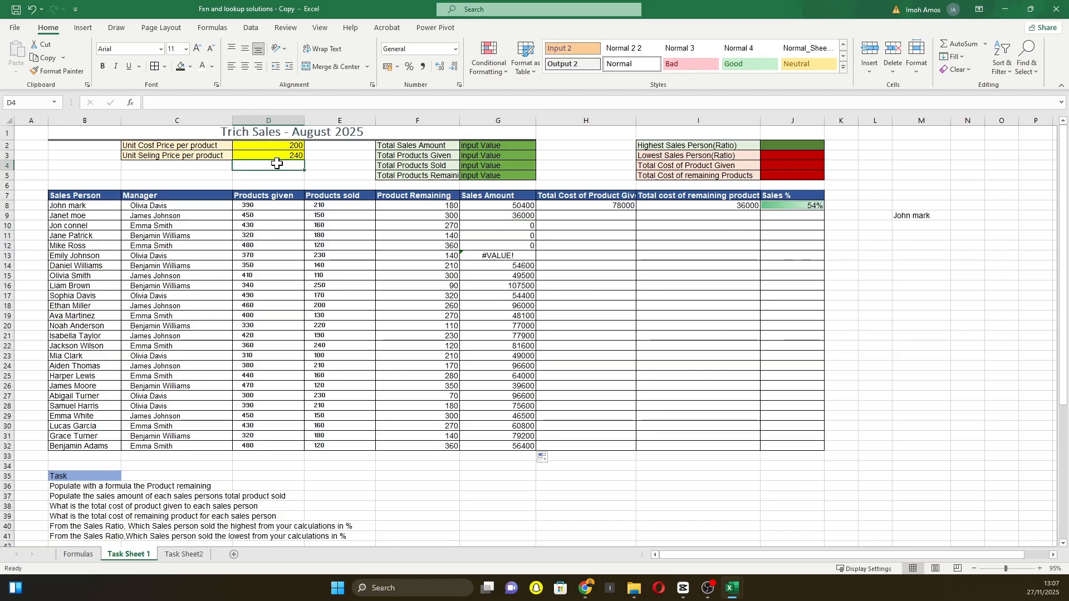
{"action": "left_click", "coordinate": [276, 176]}
{"action": "left_click", "coordinate": [282, 186]}
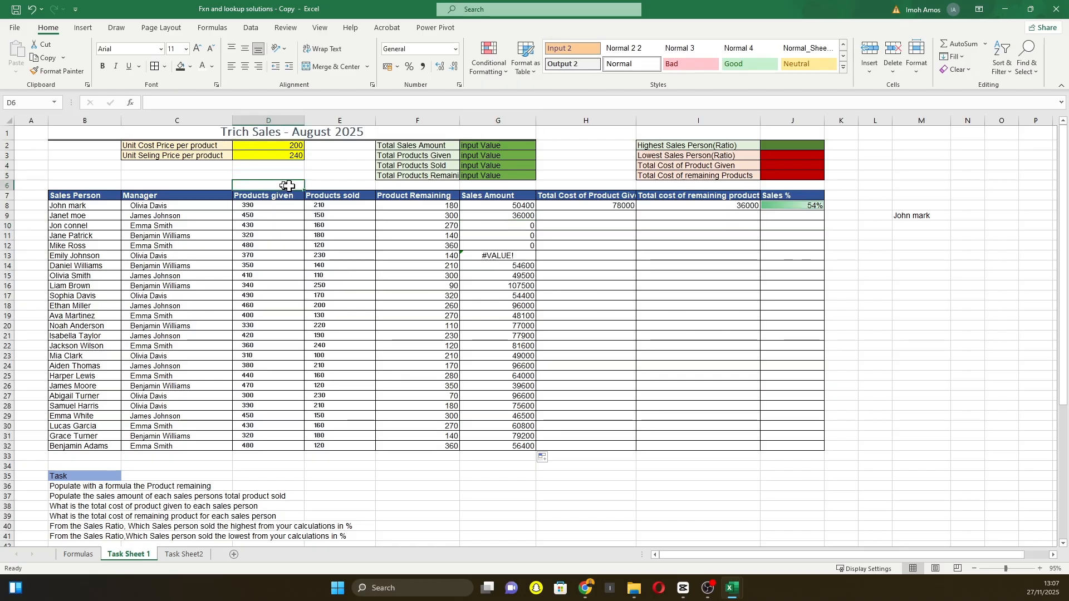
Clear the filled Sales Amount formulas from G10:G32.
{"action": "left_click_drag", "start_coordinate": [517, 223], "coordinate": [534, 442]}
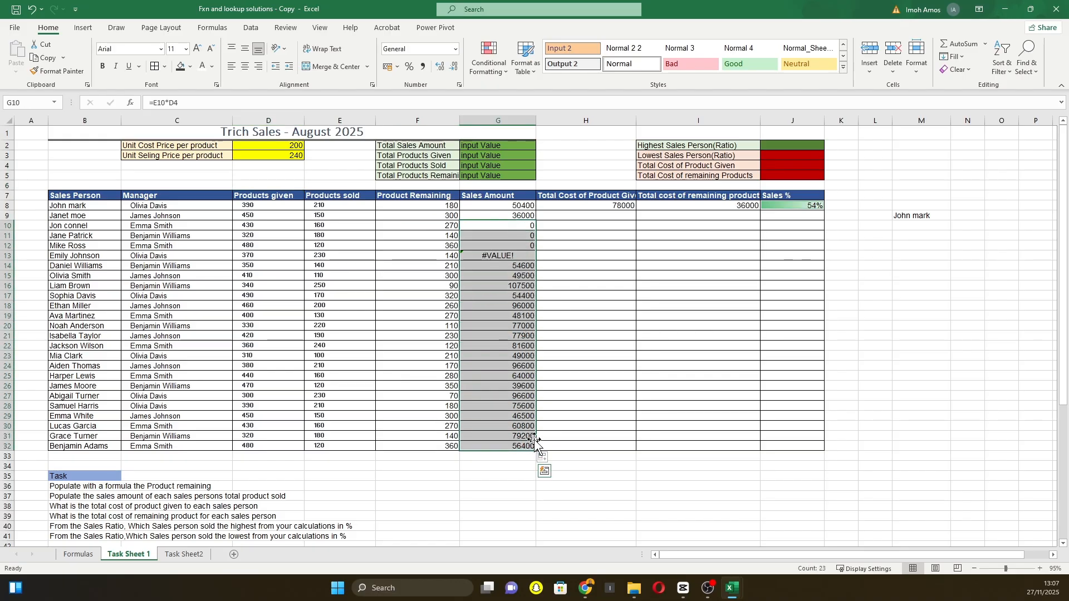
{"action": "key", "text": "Delete"}
{"action": "left_click", "coordinate": [515, 474]}
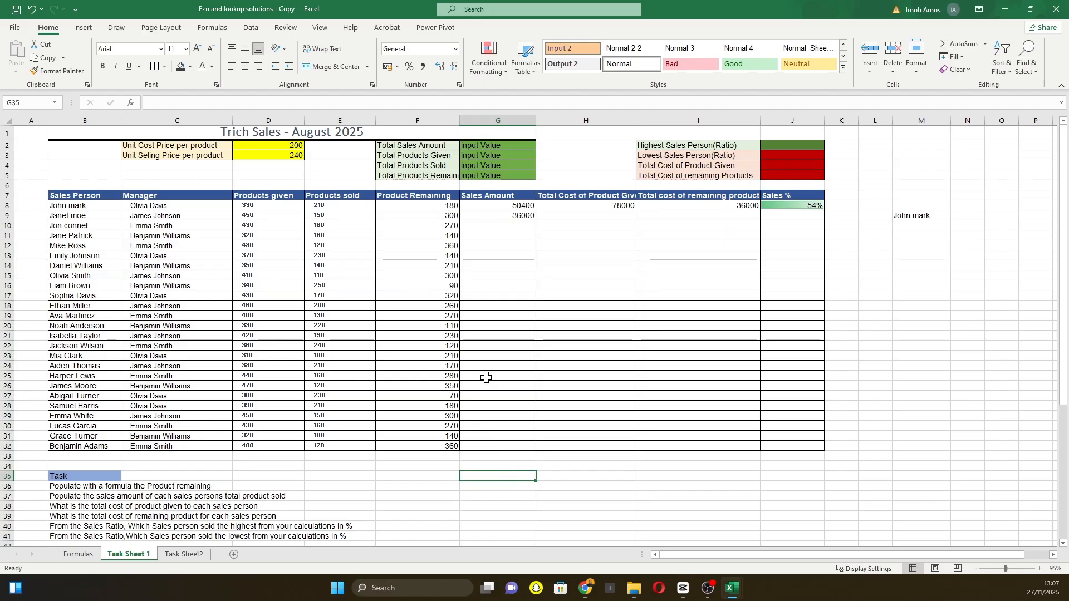
Change the Sales Amount formula in G9 to =E9*$D$3 so the unit selling price reference is absolute.
{"action": "double_click", "coordinate": [495, 215]}
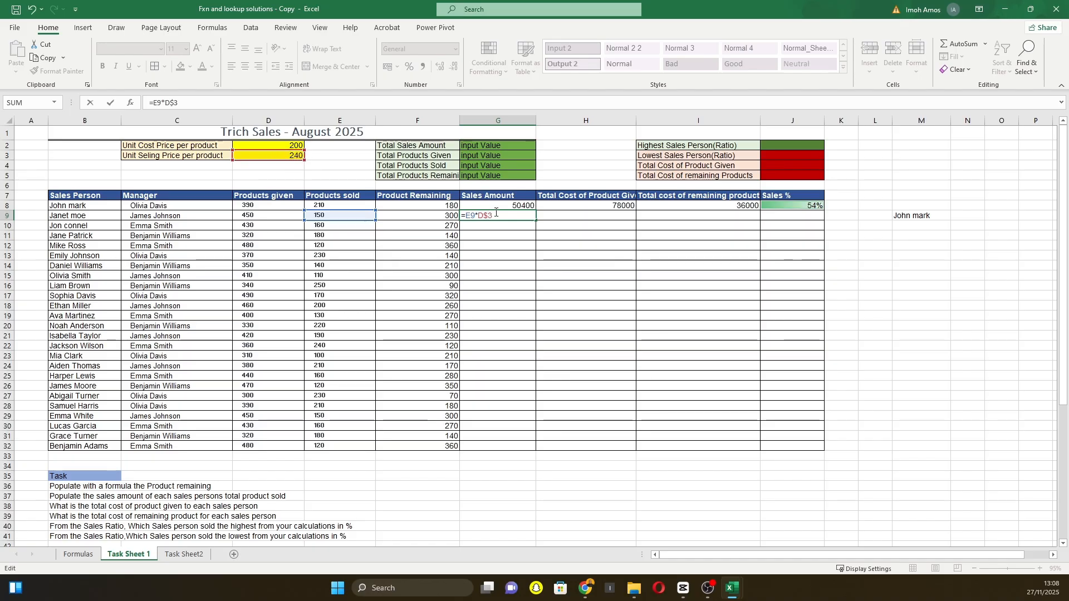
{"action": "key", "text": "Return"}
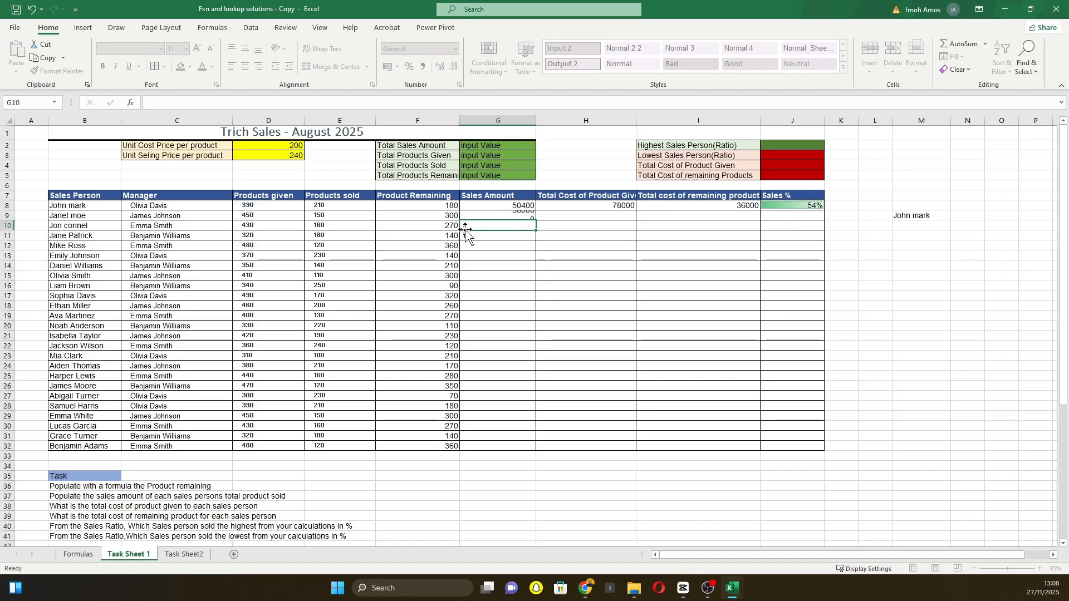
{"action": "double_click", "coordinate": [493, 216]}
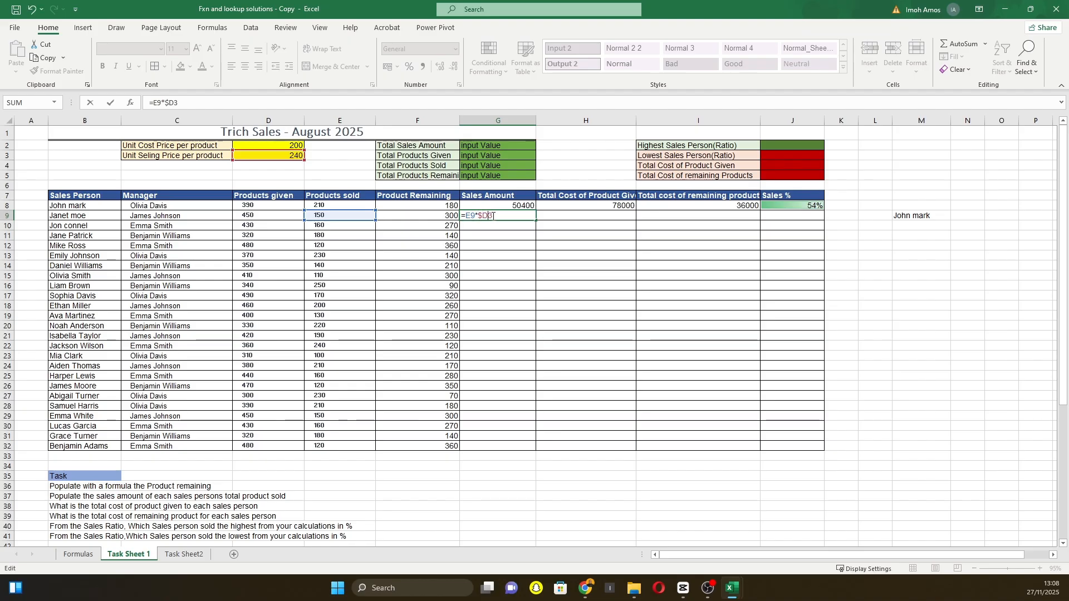
{"action": "key", "text": "Return"}
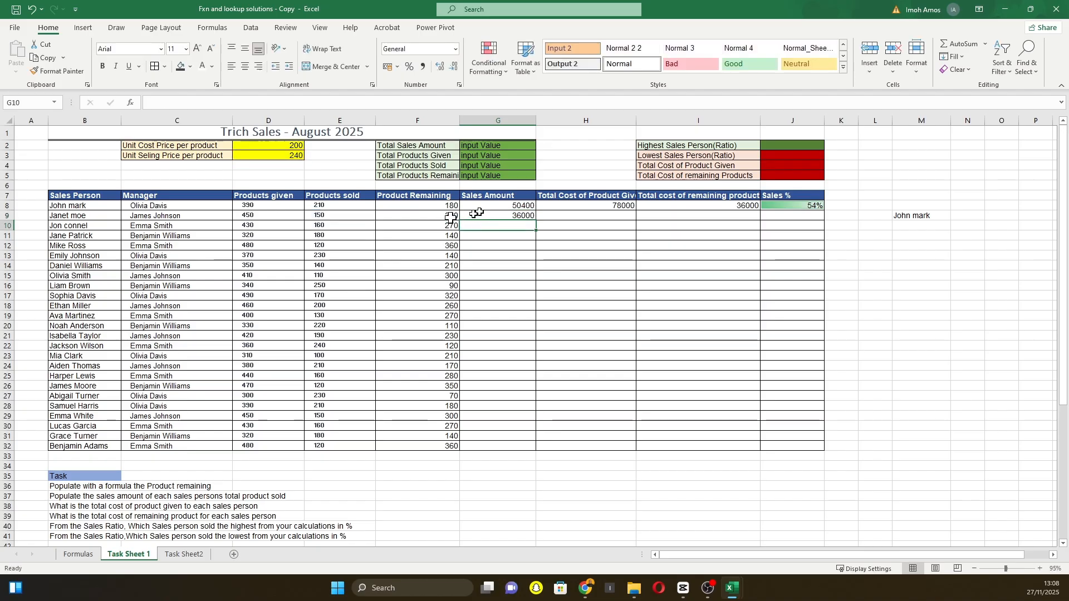
Fill the corrected Sales Amount formula from G9 down to G11.
{"action": "left_click", "coordinate": [518, 216]}
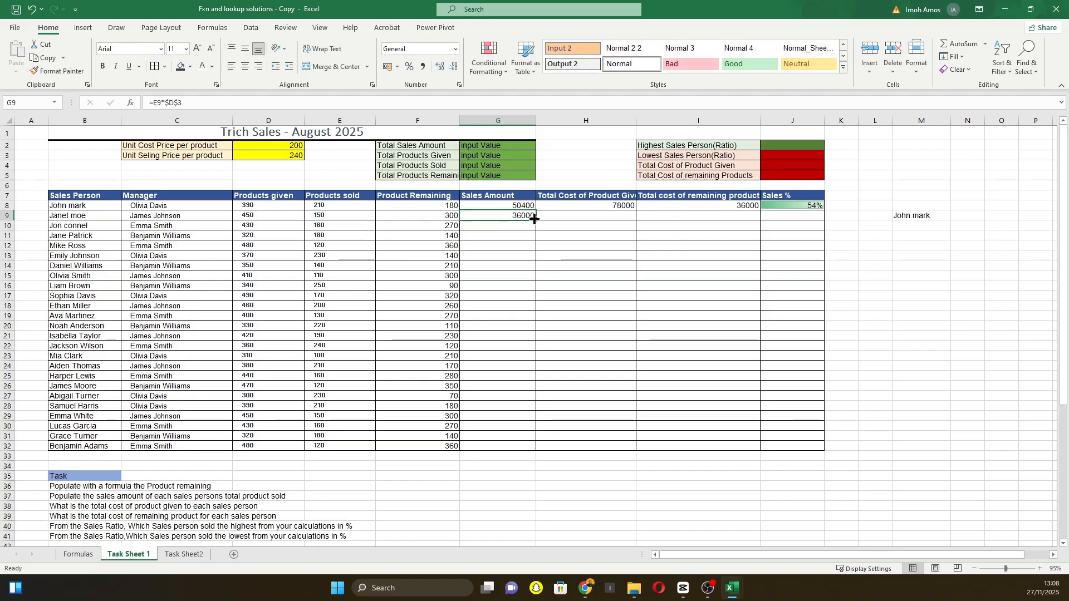
{"action": "left_click_drag", "start_coordinate": [534, 221], "coordinate": [534, 246]}
Examine the filled Sales Amount formulas in G10 and G11 for the fixed unit selling price reference.
{"action": "left_click", "coordinate": [520, 224]}
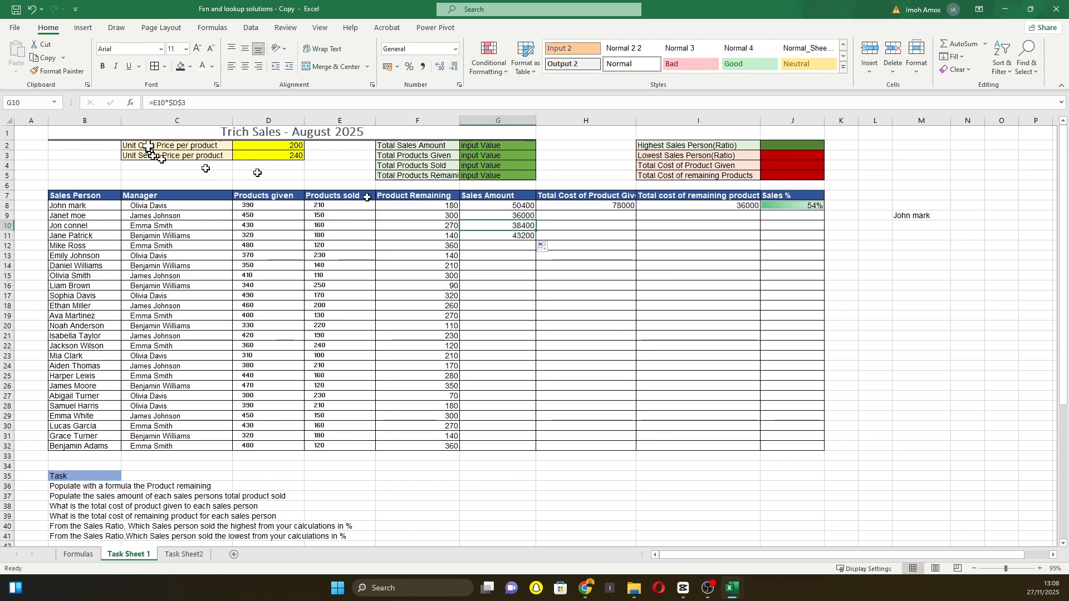
{"action": "left_click", "coordinate": [185, 102]}
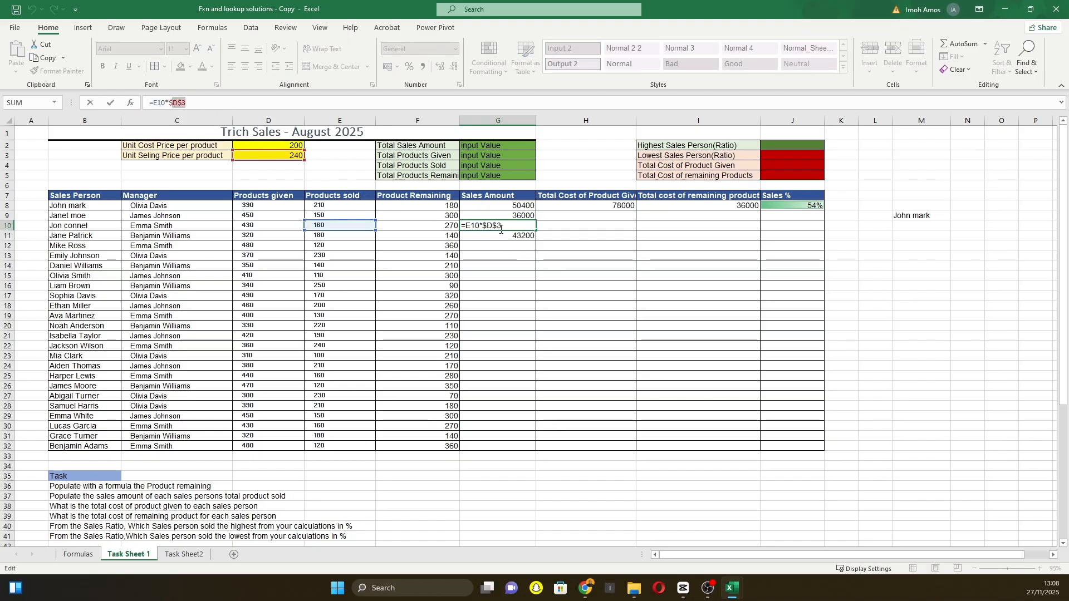
{"action": "key", "text": "Return"}
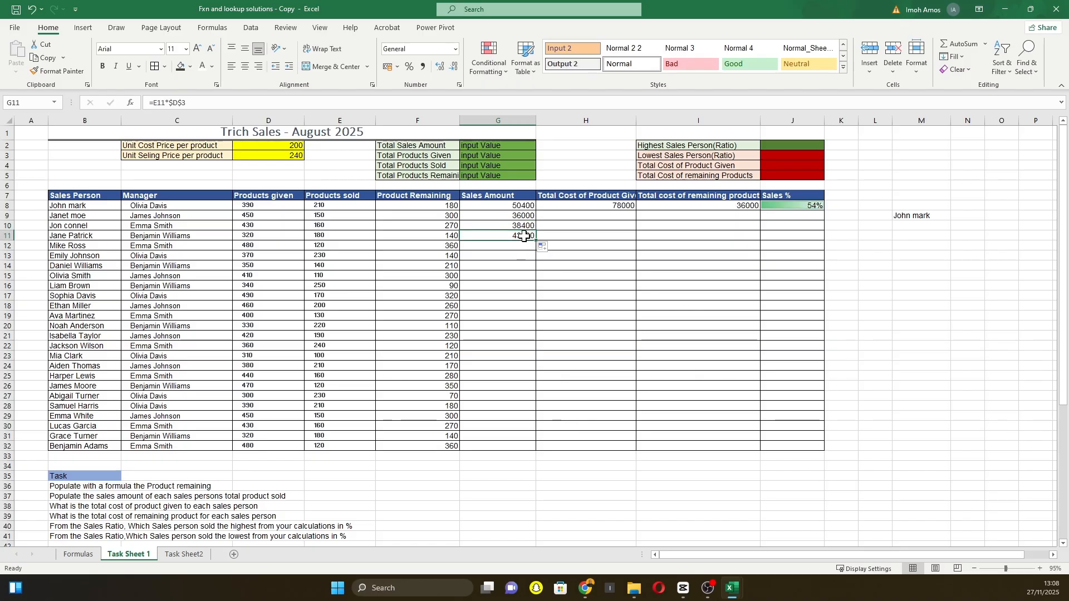
{"action": "double_click", "coordinate": [523, 236]}
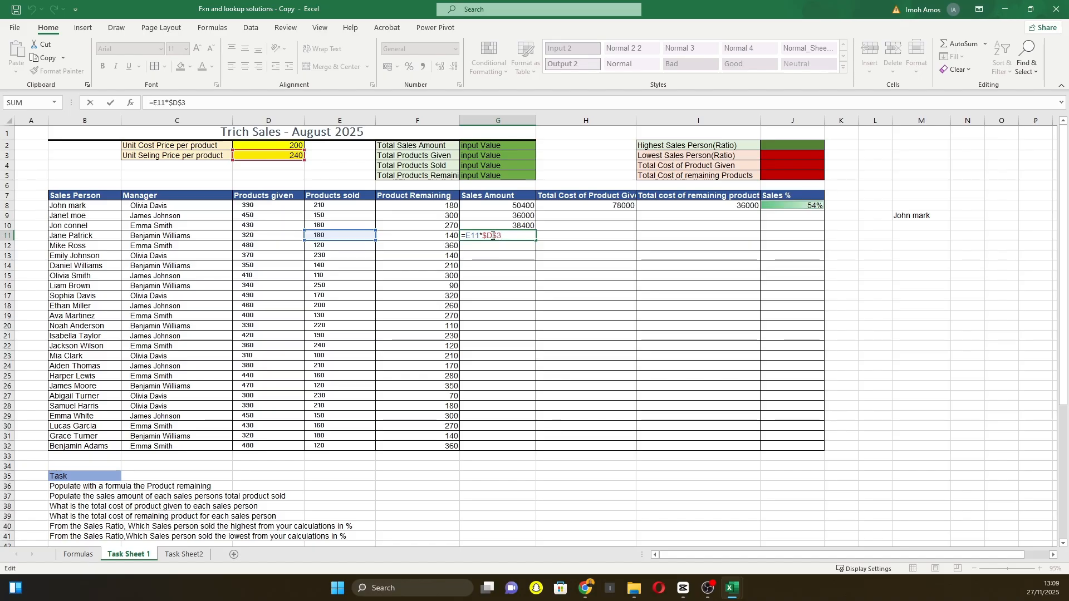
{"action": "key", "text": "Return"}
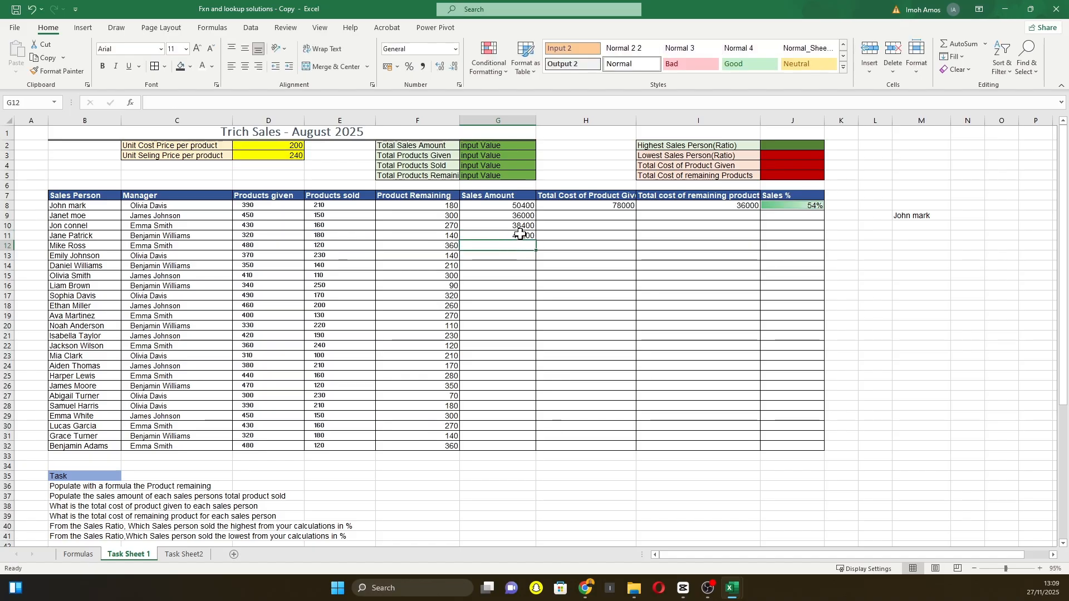
{"action": "left_click", "coordinate": [519, 234]}
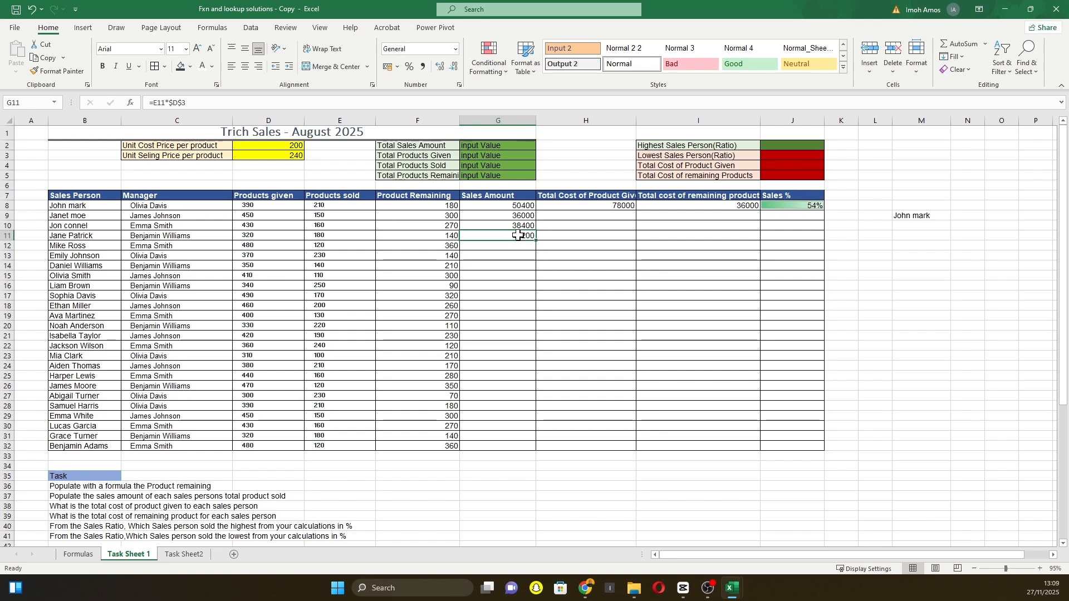
Undo the last fill and formula edit, and re-enter =E9*$D$3 in G9 with the absolute unit selling price reference.
{"action": "key", "text": "ctrl+z"}
{"action": "key", "text": "ctrl+z"}
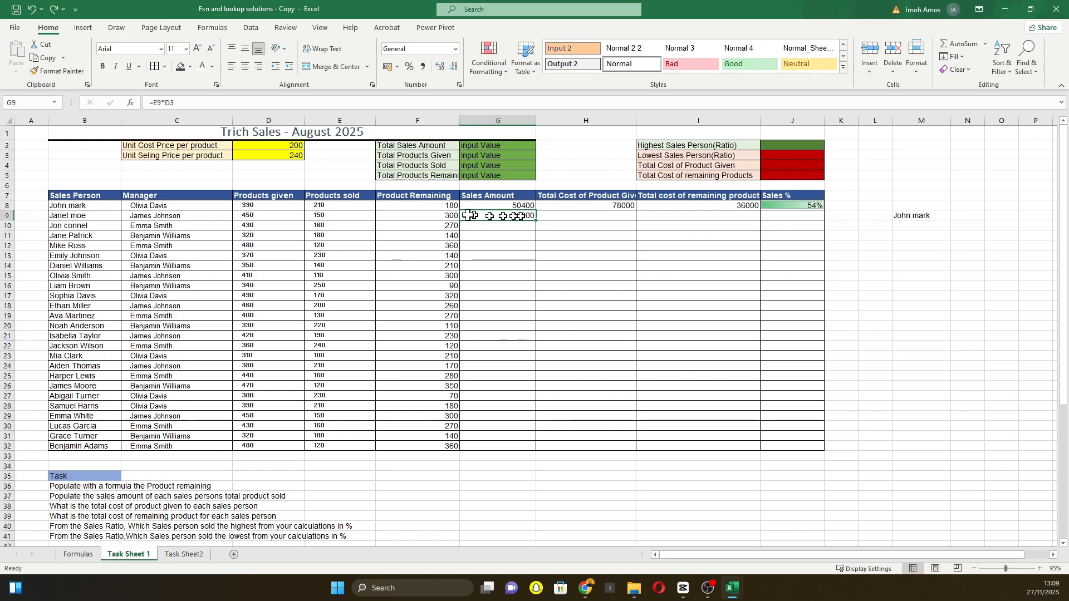
{"action": "double_click", "coordinate": [518, 216]}
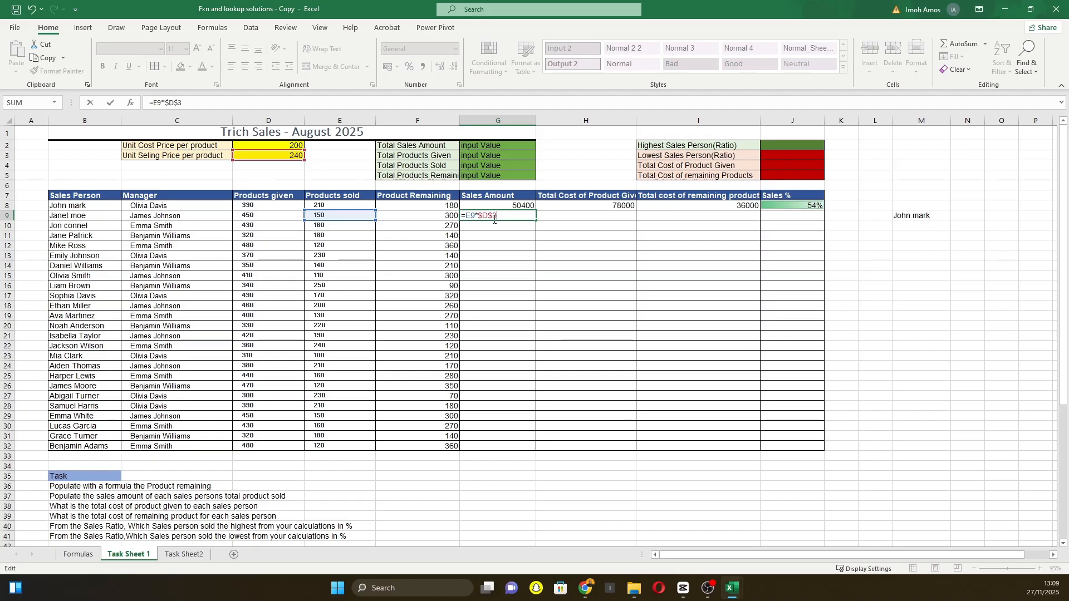
{"action": "key", "text": "Return"}
Fill the Sales Amount formula from G9 down to G32.
{"action": "left_click", "coordinate": [520, 218]}
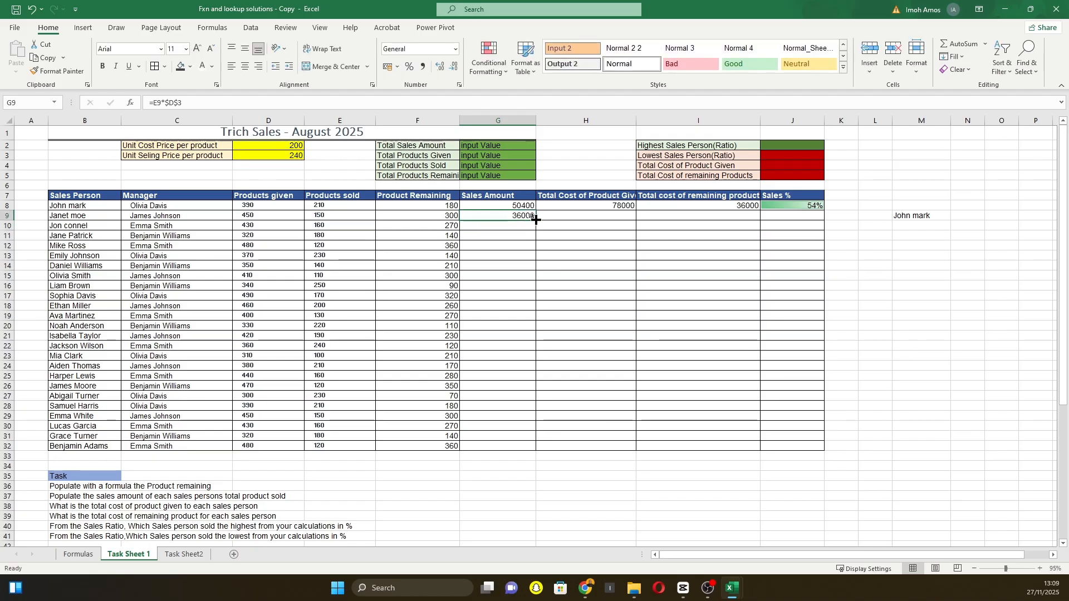
{"action": "left_click_drag", "start_coordinate": [536, 220], "coordinate": [546, 448]}
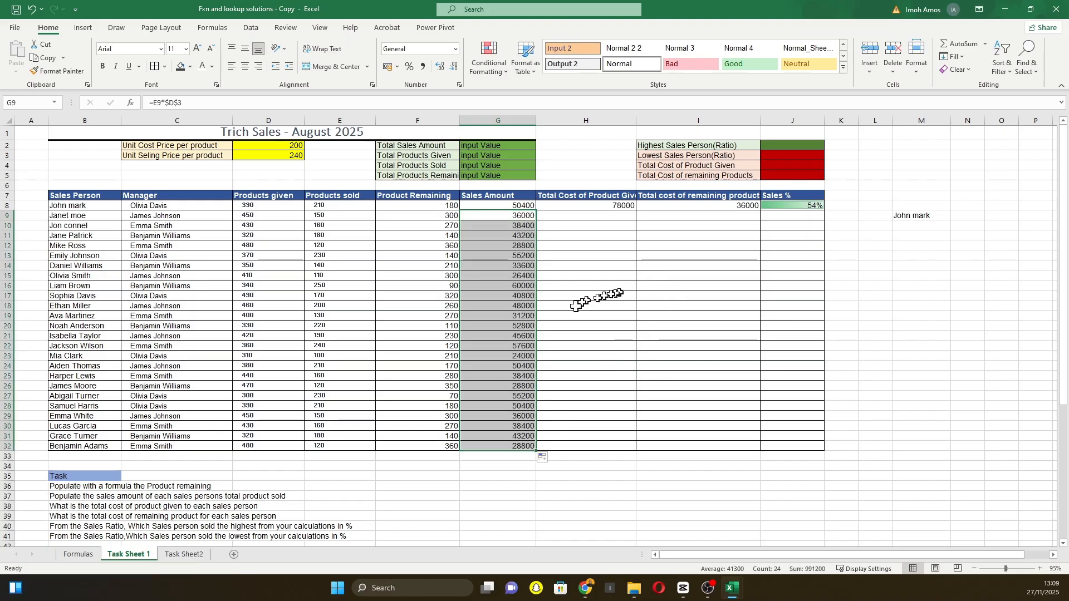
{"action": "left_click", "coordinate": [494, 215]}
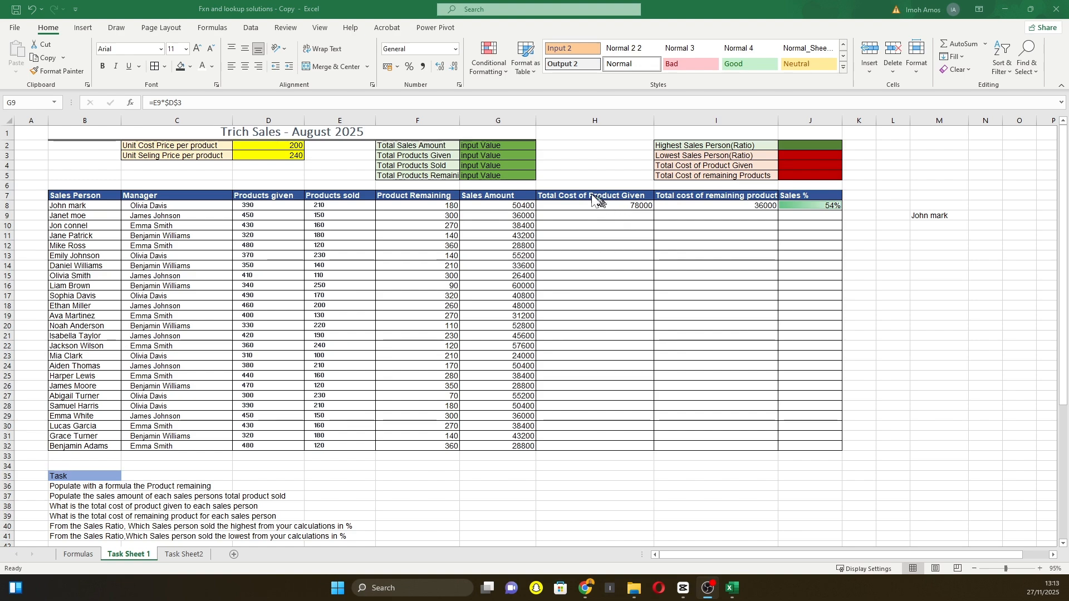
Enter =D9*D2 in H9 to multiply the products given by the unit cost price, following the example in H8.
{"action": "left_click", "coordinate": [592, 194]}
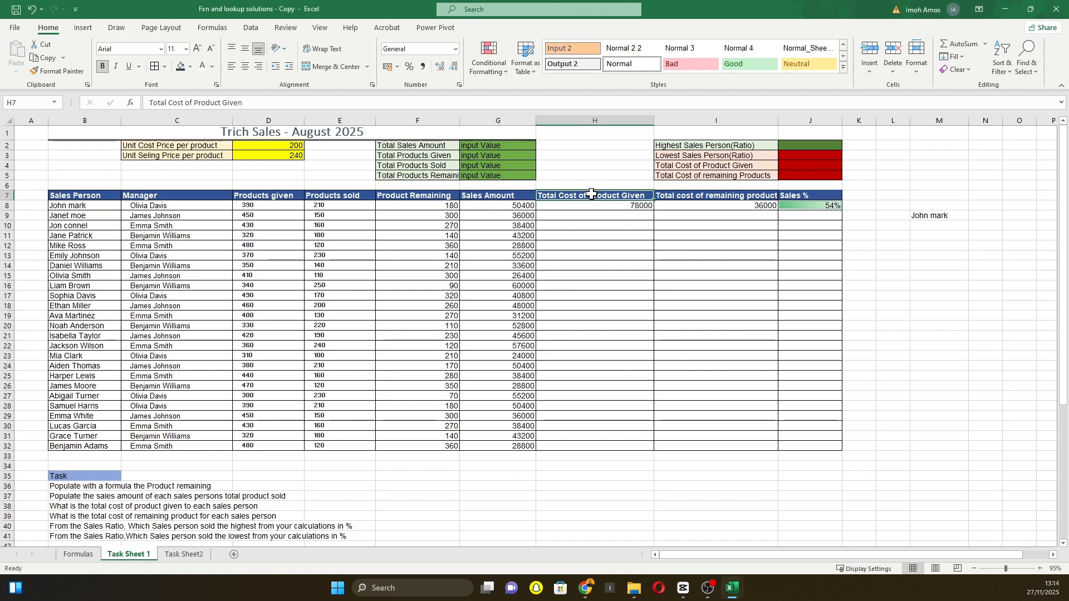
{"action": "left_click", "coordinate": [611, 211]}
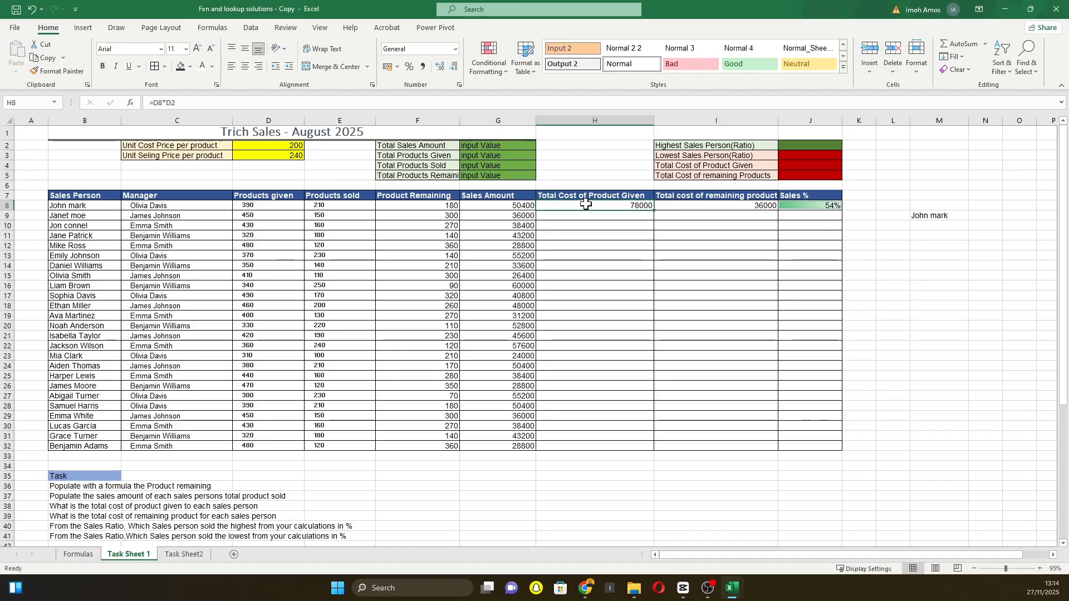
{"action": "left_click", "coordinate": [269, 196]}
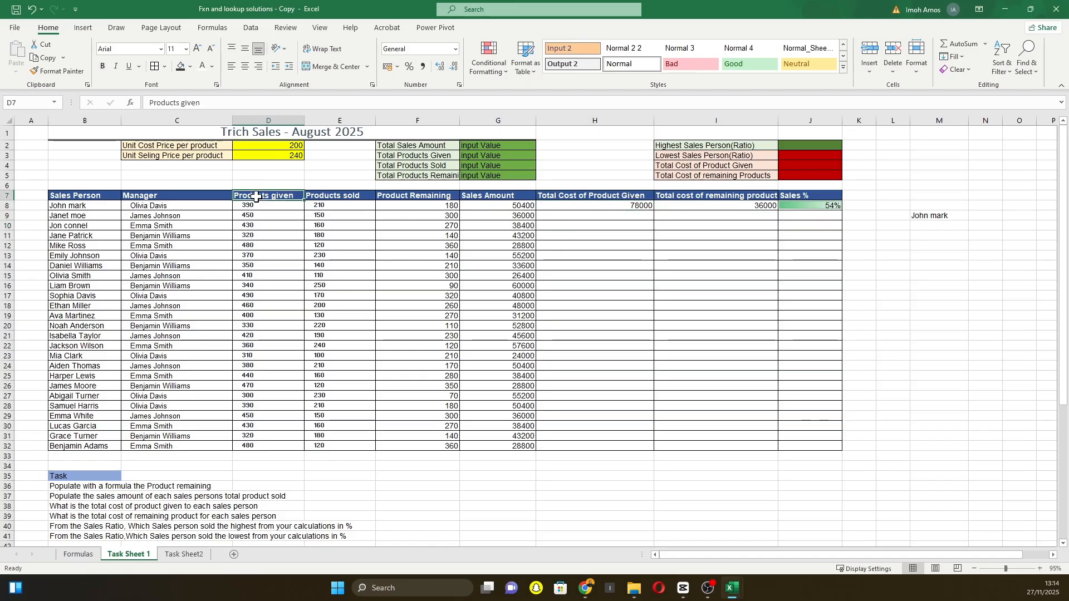
{"action": "left_click", "coordinate": [273, 145]}
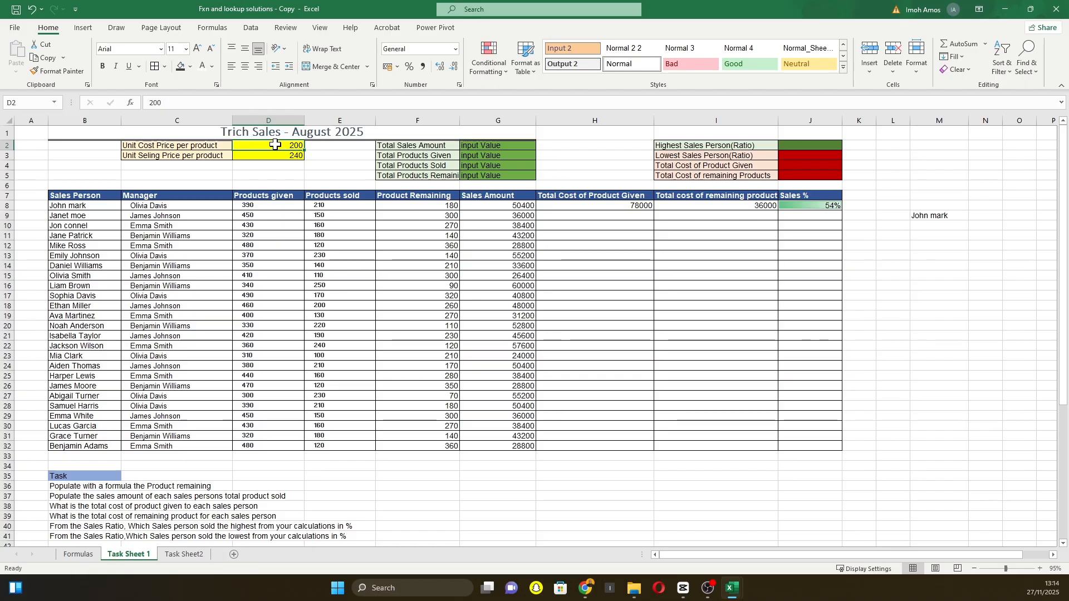
{"action": "left_click", "coordinate": [273, 196]}
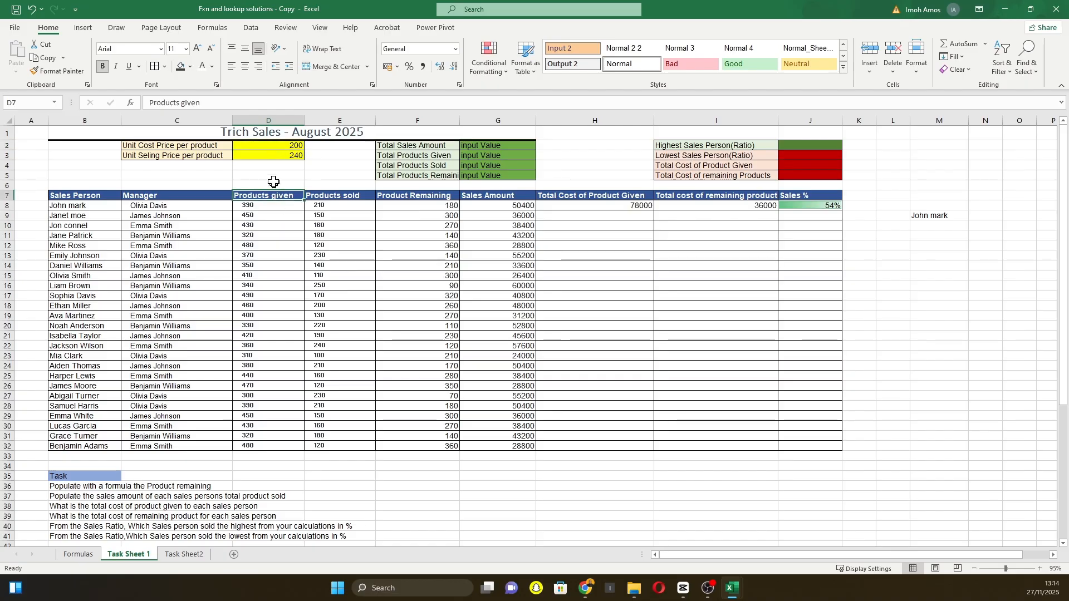
{"action": "left_click", "coordinate": [279, 146]}
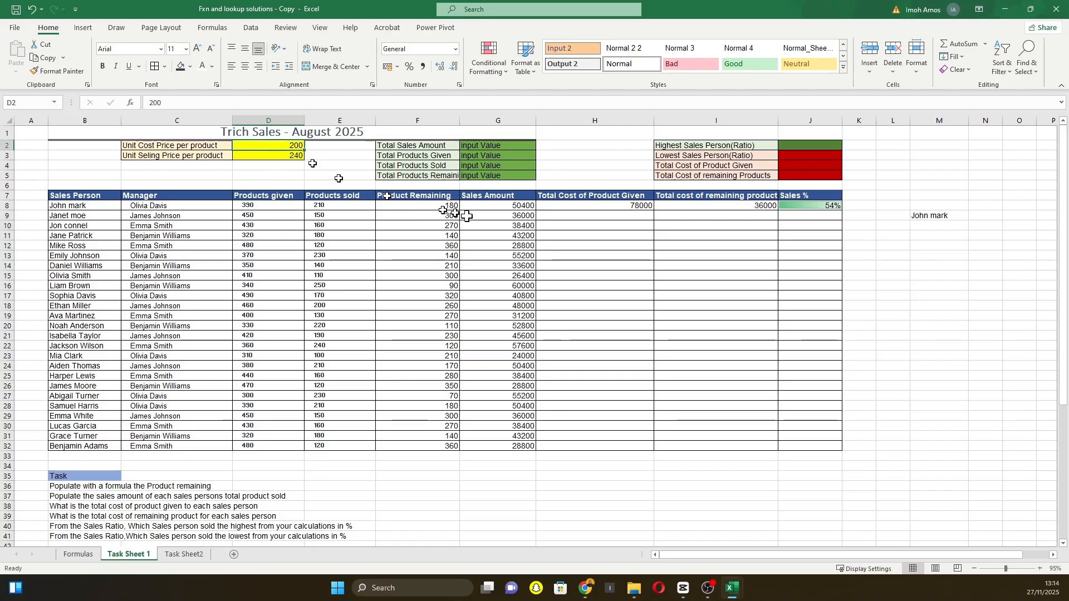
{"action": "left_click", "coordinate": [606, 215]}
{"action": "type", "text": "="}
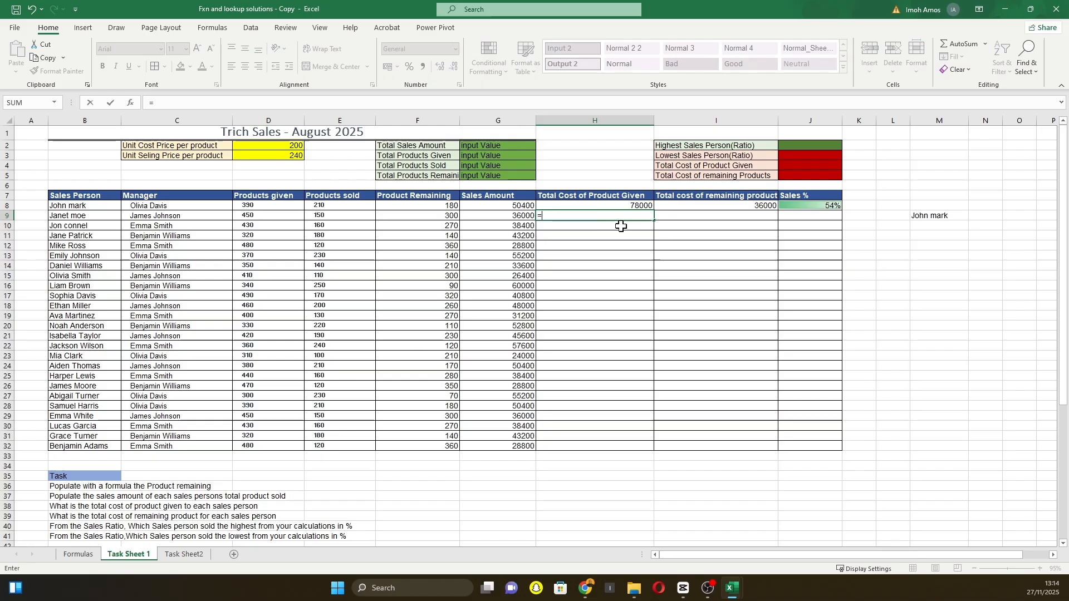
{"action": "left_click", "coordinate": [267, 216]}
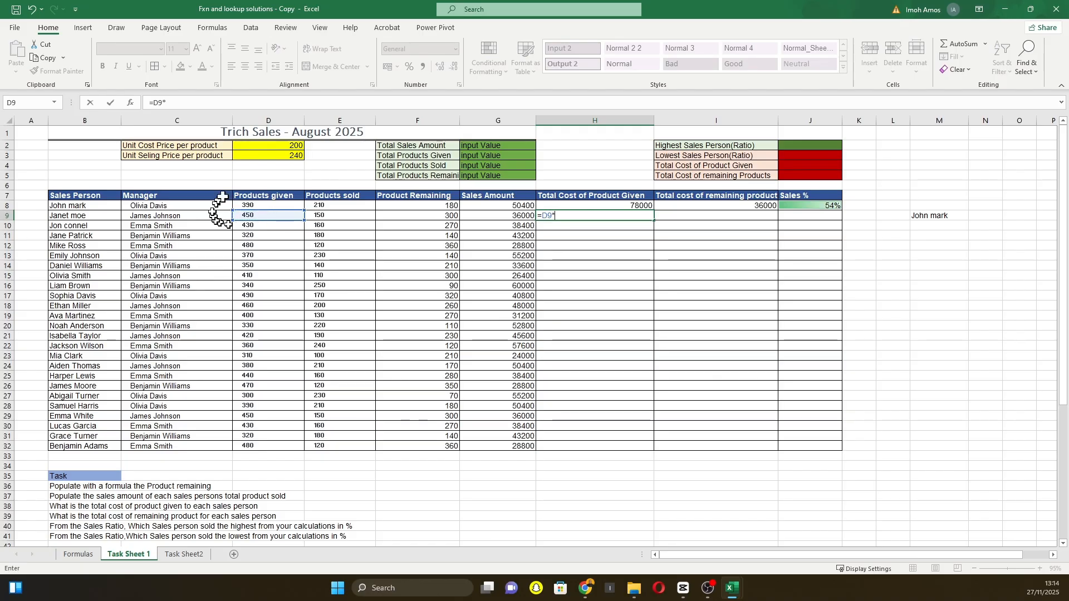
{"action": "left_click", "coordinate": [268, 144]}
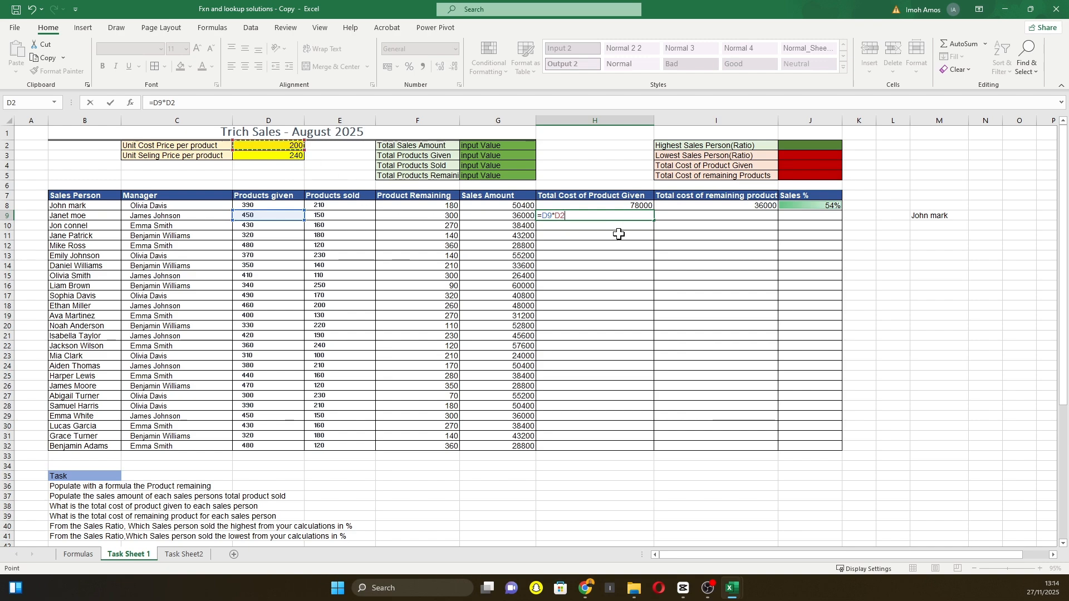
{"action": "key", "text": "Return"}
Make the unit cost price reference in H9 absolute so that the formula reads =D9*$D$2.
{"action": "left_click", "coordinate": [639, 213]}
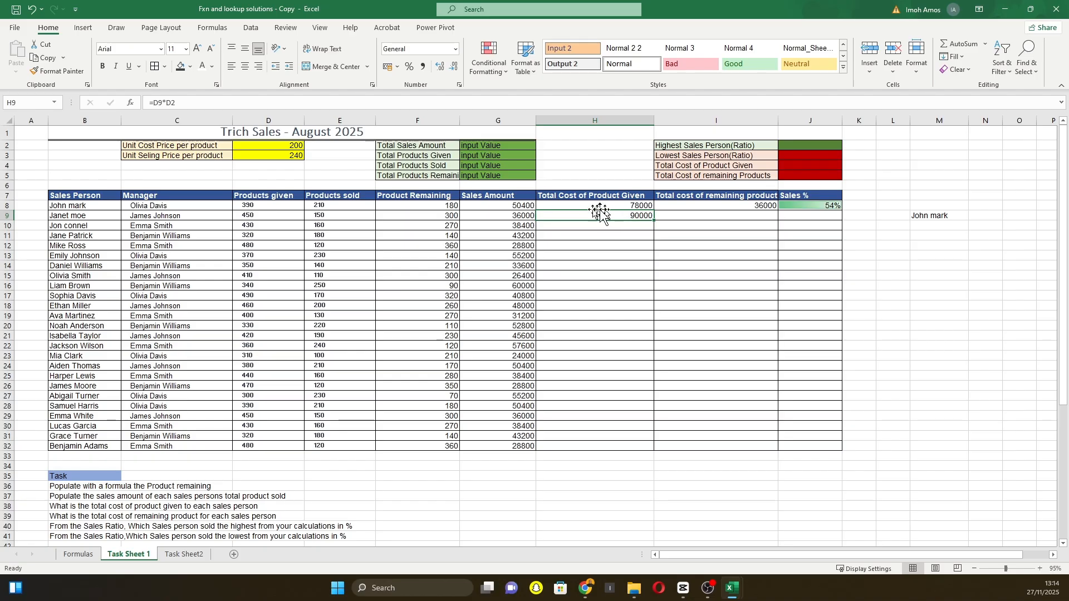
{"action": "left_click", "coordinate": [179, 103]}
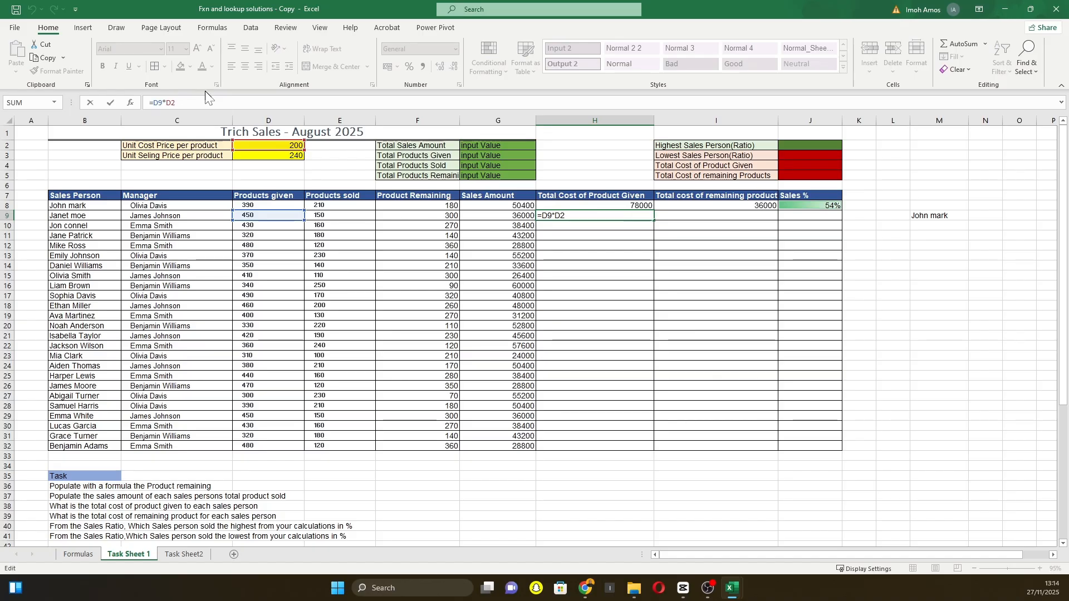
{"action": "key", "text": "F4"}
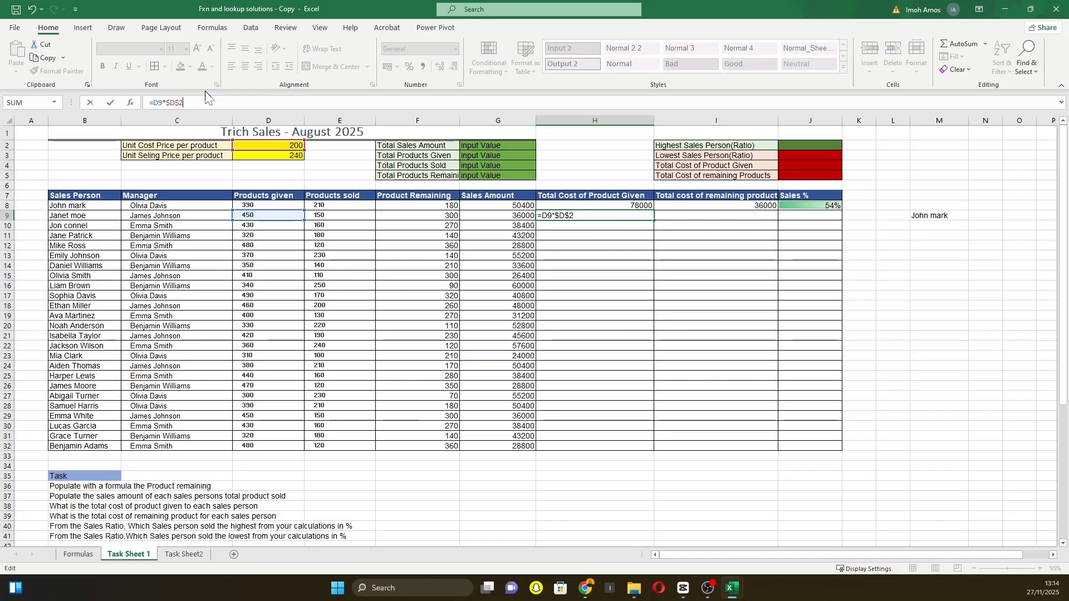
{"action": "key", "text": "Return"}
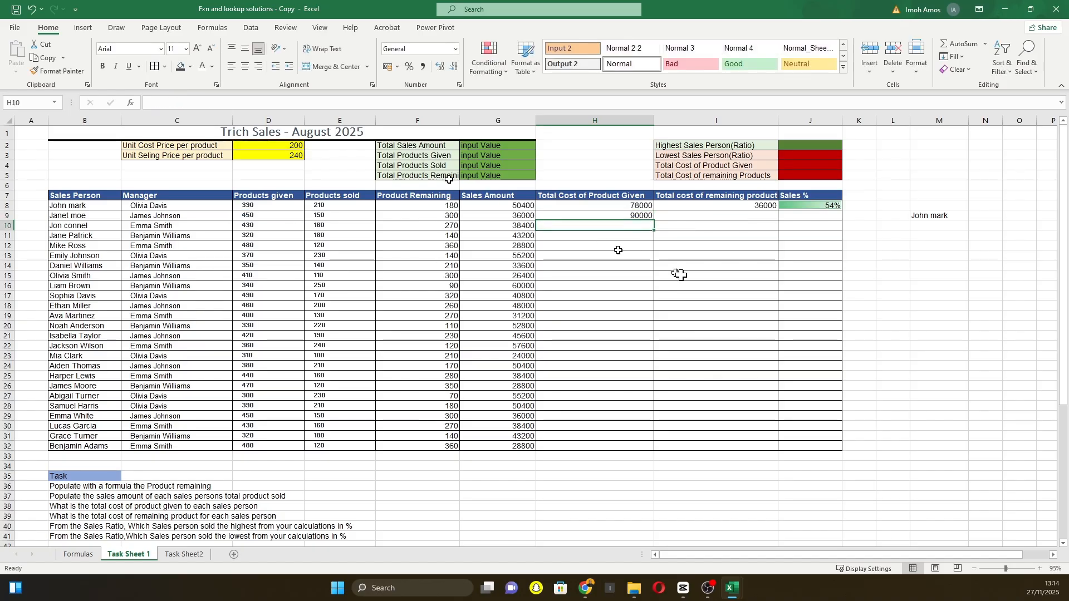
Fill the Total Cost of Product Given formula from H9 down to H32.
{"action": "left_click", "coordinate": [633, 213]}
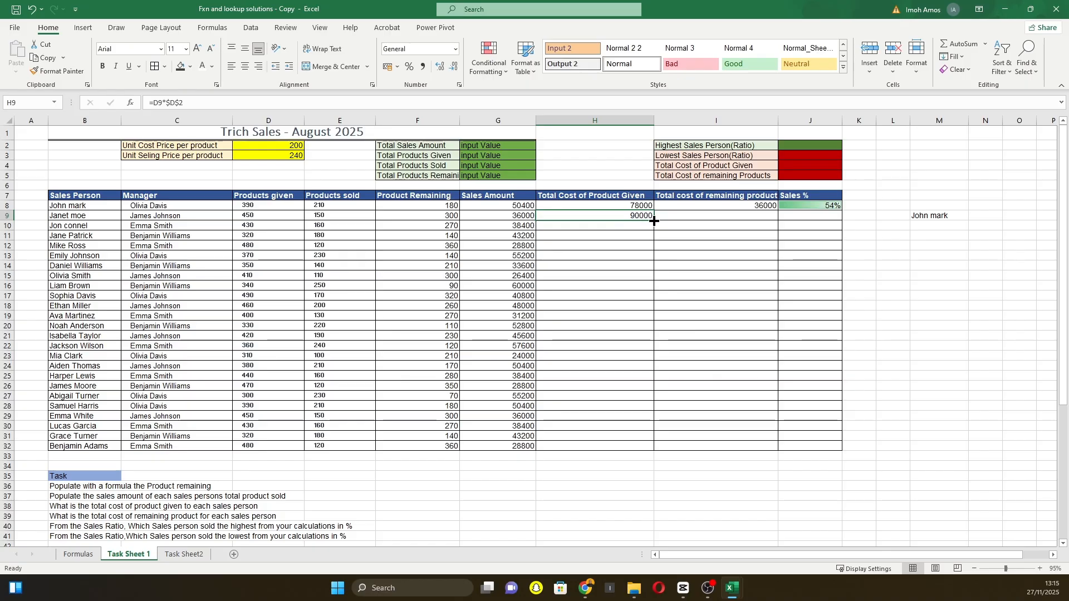
{"action": "left_click_drag", "start_coordinate": [654, 221], "coordinate": [663, 451]}
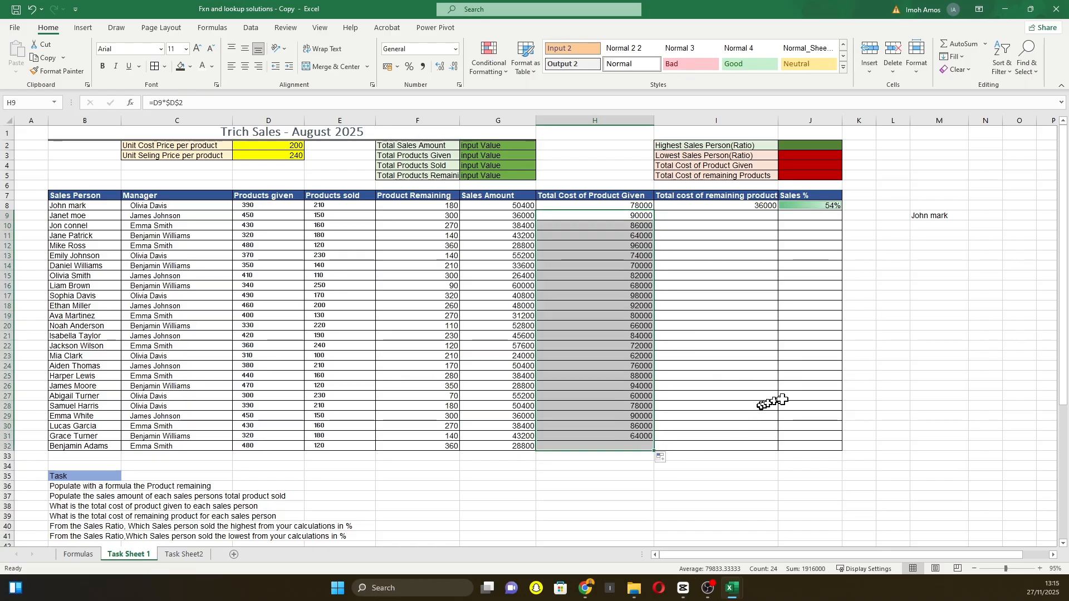
{"action": "left_click", "coordinate": [895, 347]}
Format the Sales Amount and Total Cost of Product Given values in G8:H32 with comma separators and no decimal places.
{"action": "left_click_drag", "start_coordinate": [483, 206], "coordinate": [601, 446]}
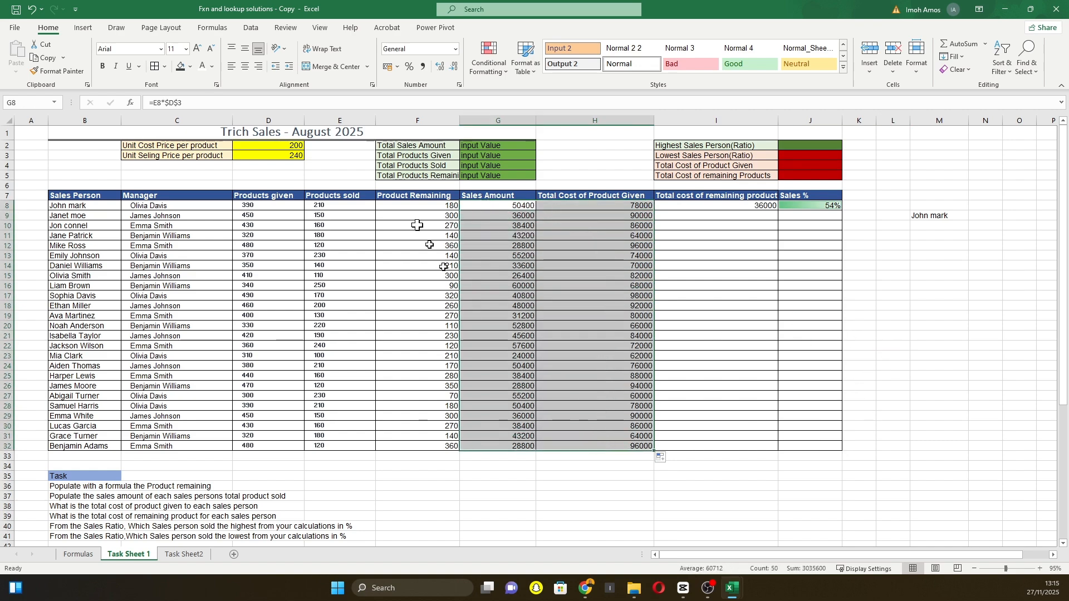
{"action": "left_click", "coordinate": [424, 66]}
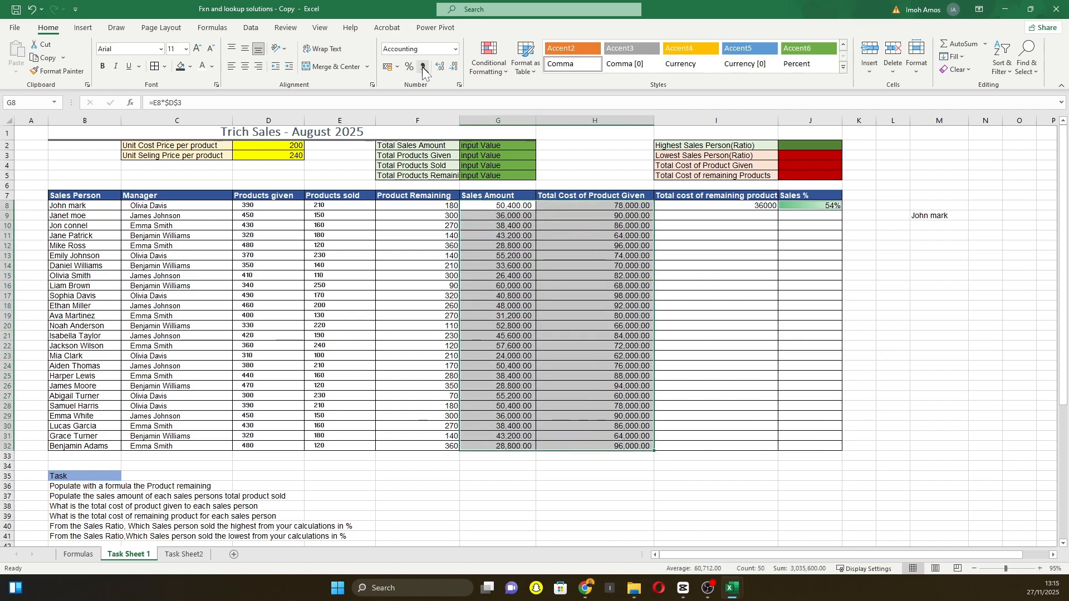
{"action": "left_click", "coordinate": [453, 66]}
{"action": "left_click", "coordinate": [454, 67]}
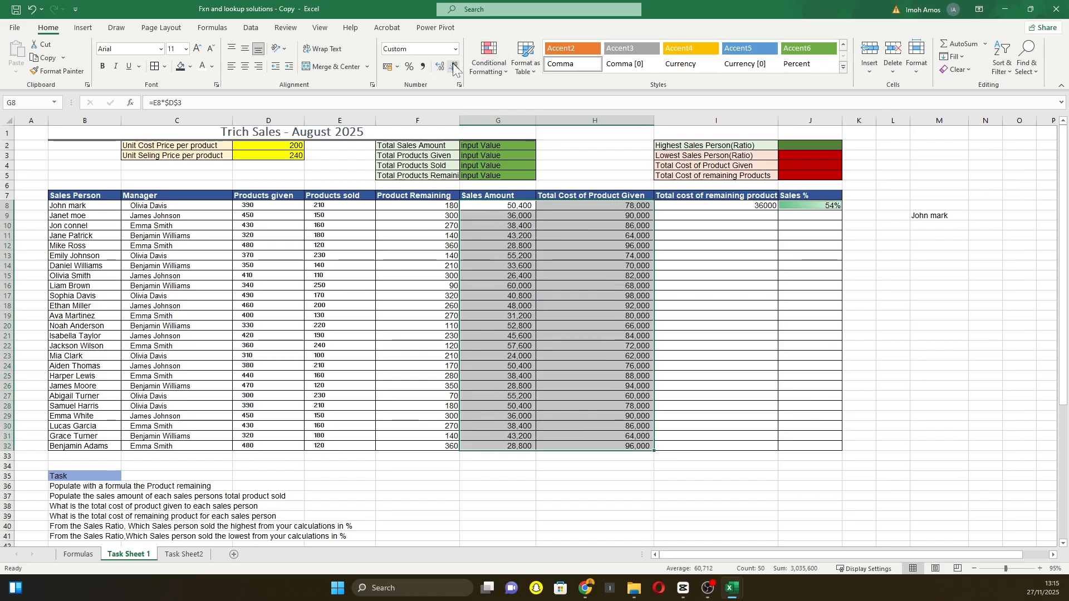
{"action": "left_click", "coordinate": [709, 374]}
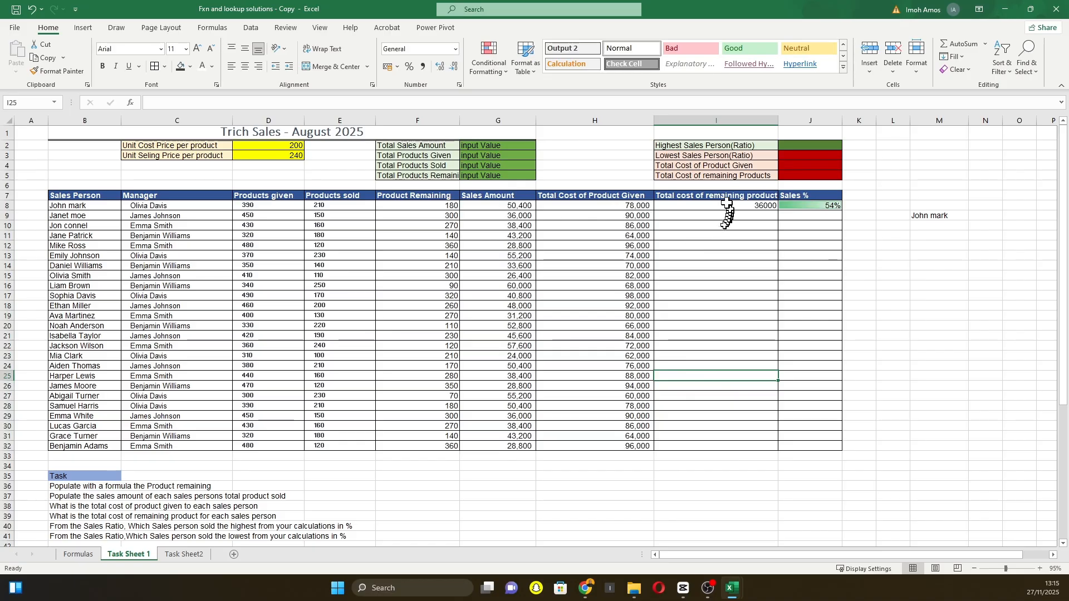
Enter =F9*$D$2 in I9 to multiply the remaining products by the absolute unit cost price, following the example in I8.
{"action": "left_click", "coordinate": [760, 206]}
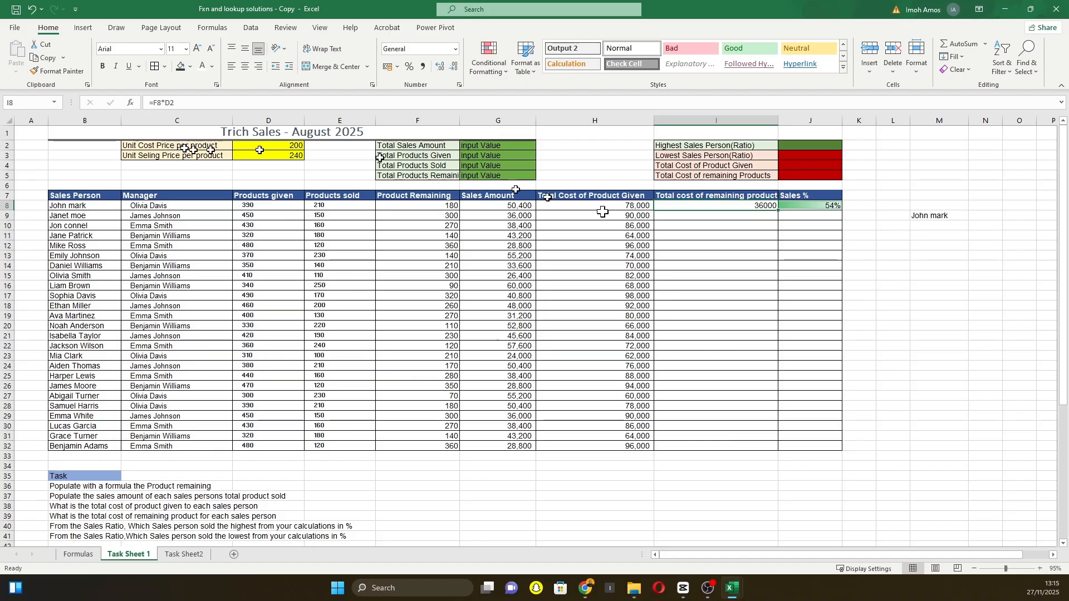
{"action": "left_click", "coordinate": [739, 219]}
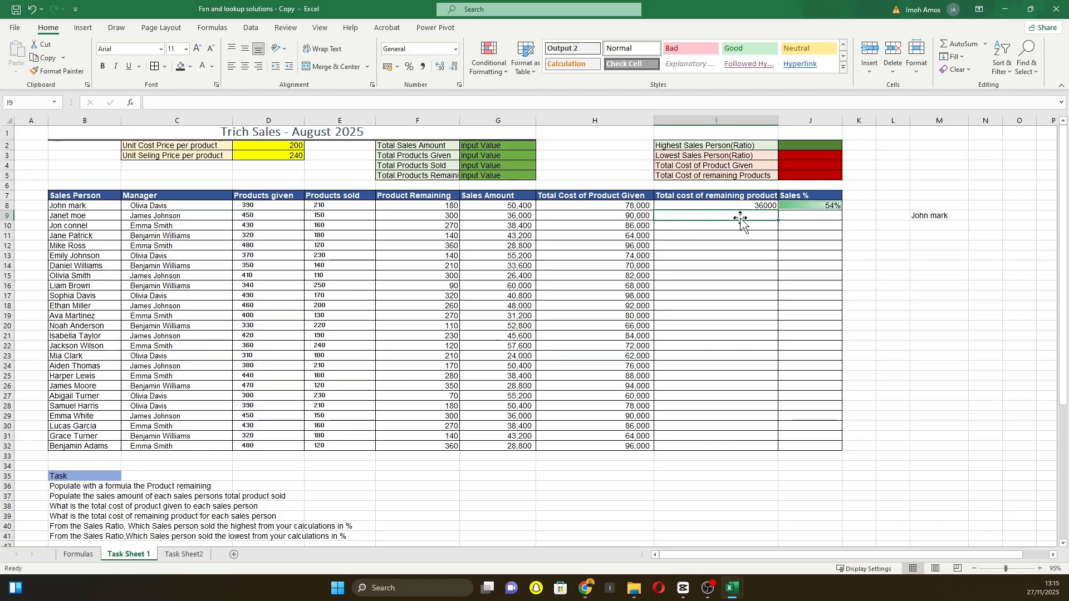
{"action": "type", "text": "="}
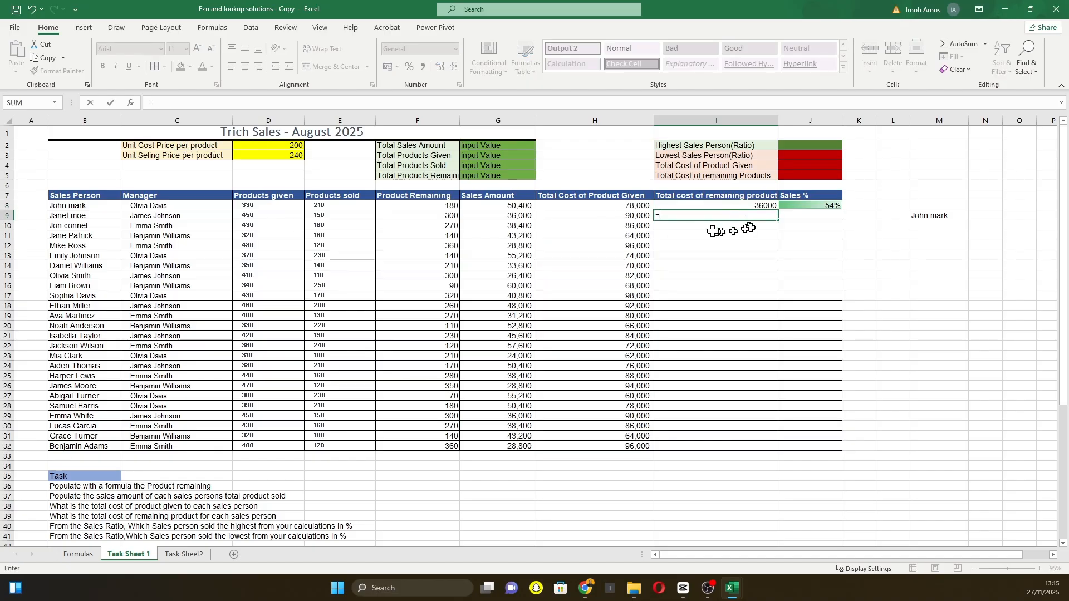
{"action": "left_click", "coordinate": [441, 219]}
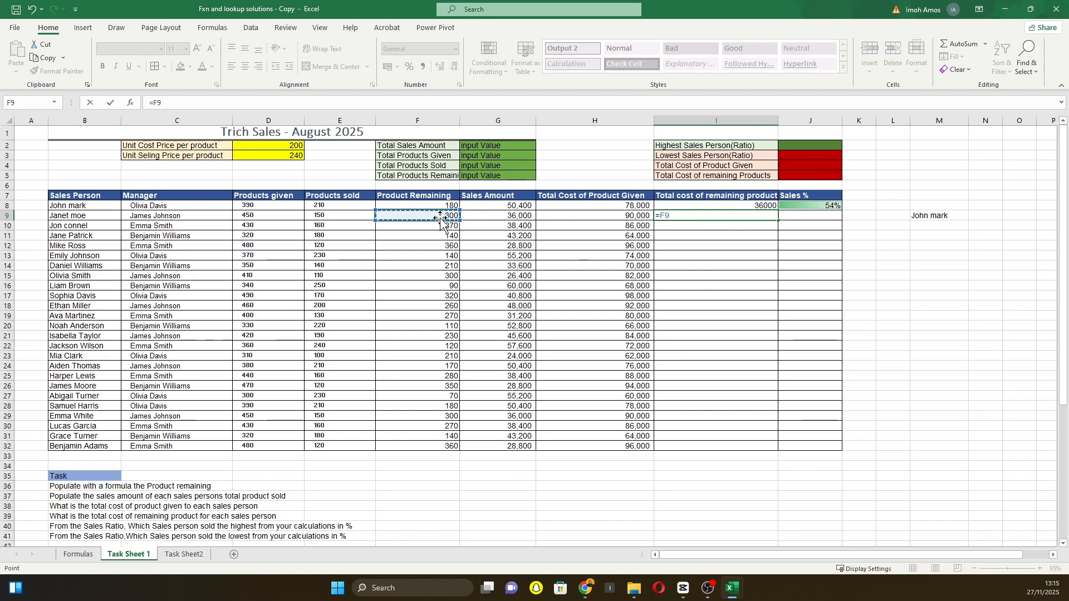
{"action": "type", "text": "*"}
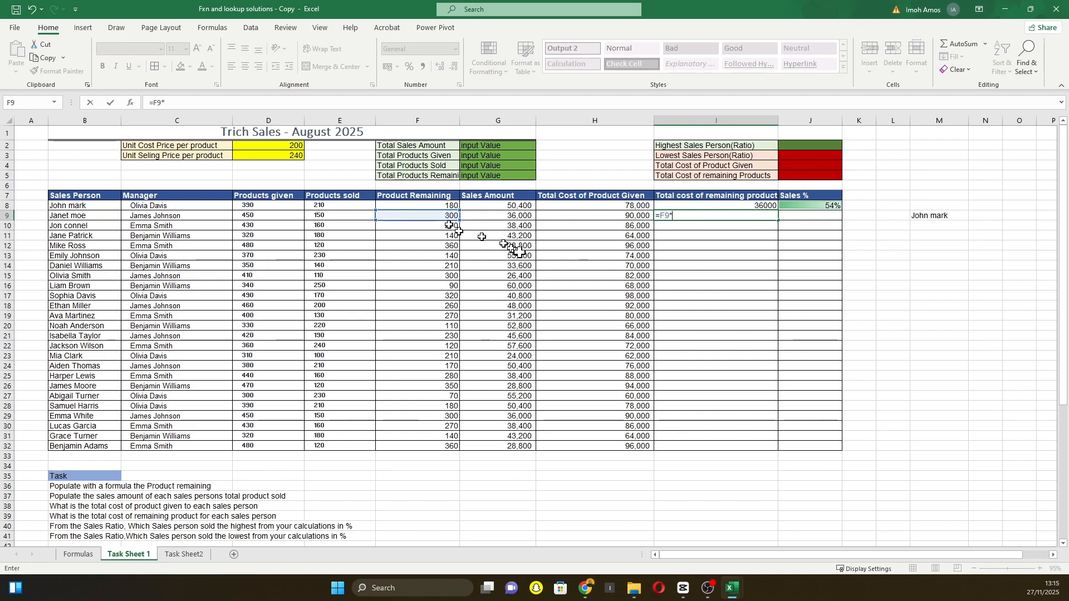
{"action": "left_click", "coordinate": [274, 147]}
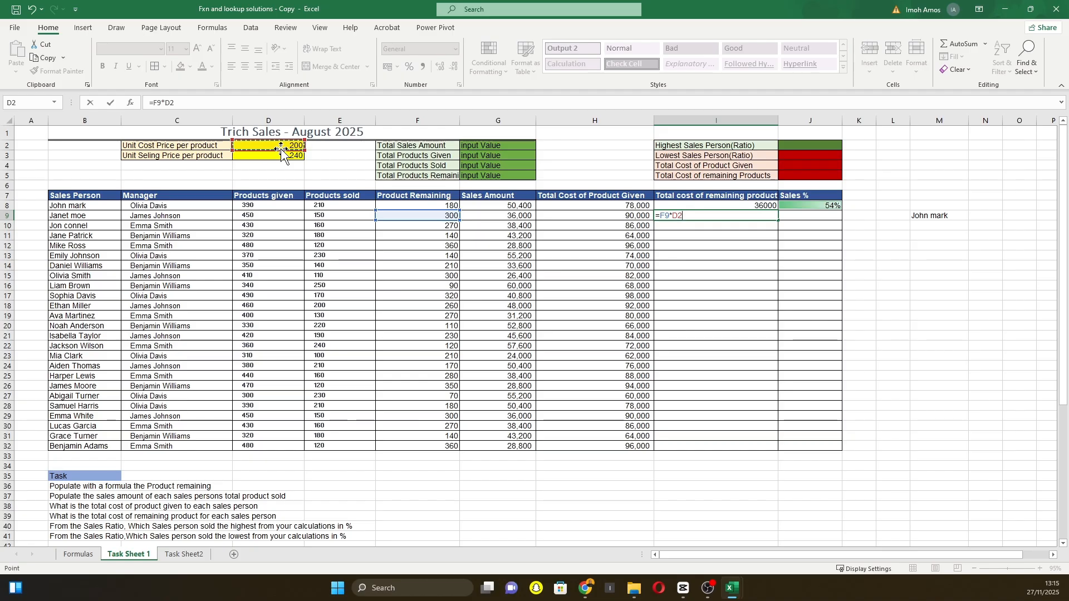
{"action": "key", "text": "F4"}
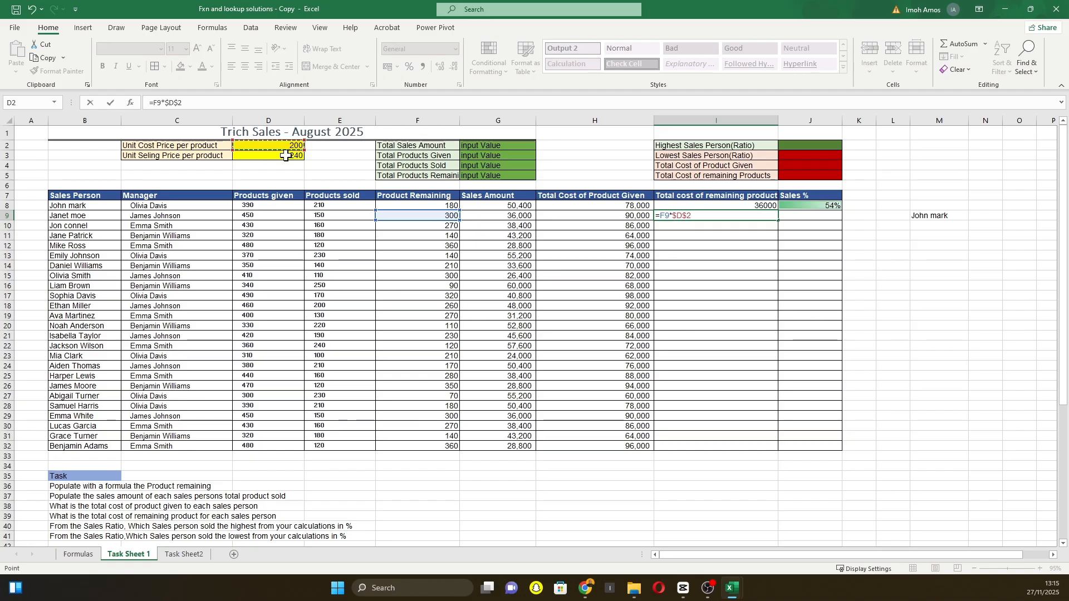
{"action": "key", "text": "Return"}
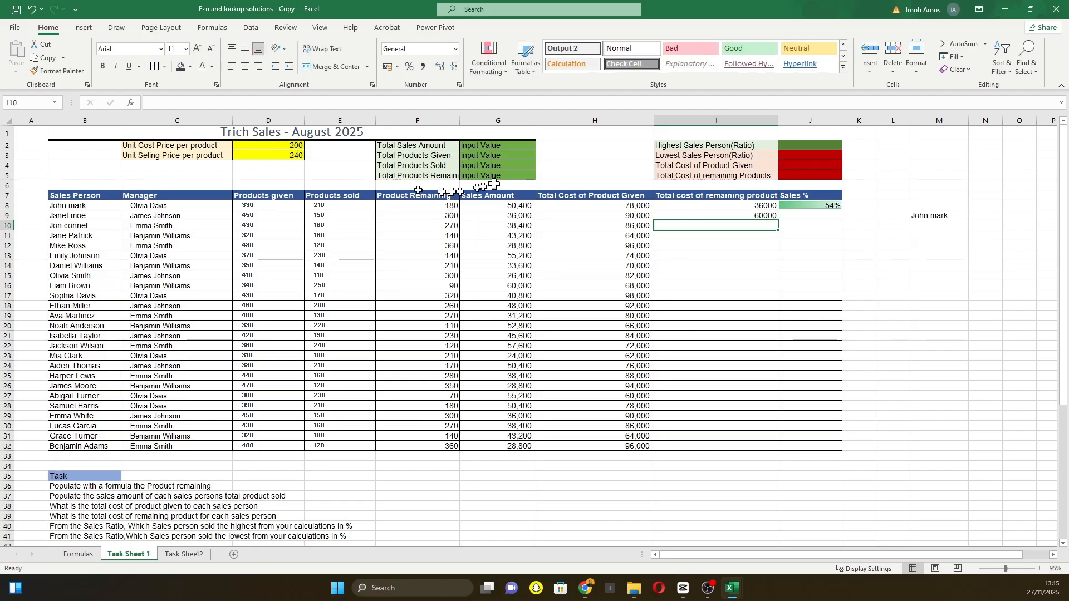
Check the inputs behind the I9 formula and fill it down the Total cost of remaining product column to I32.
{"action": "left_click", "coordinate": [757, 215]}
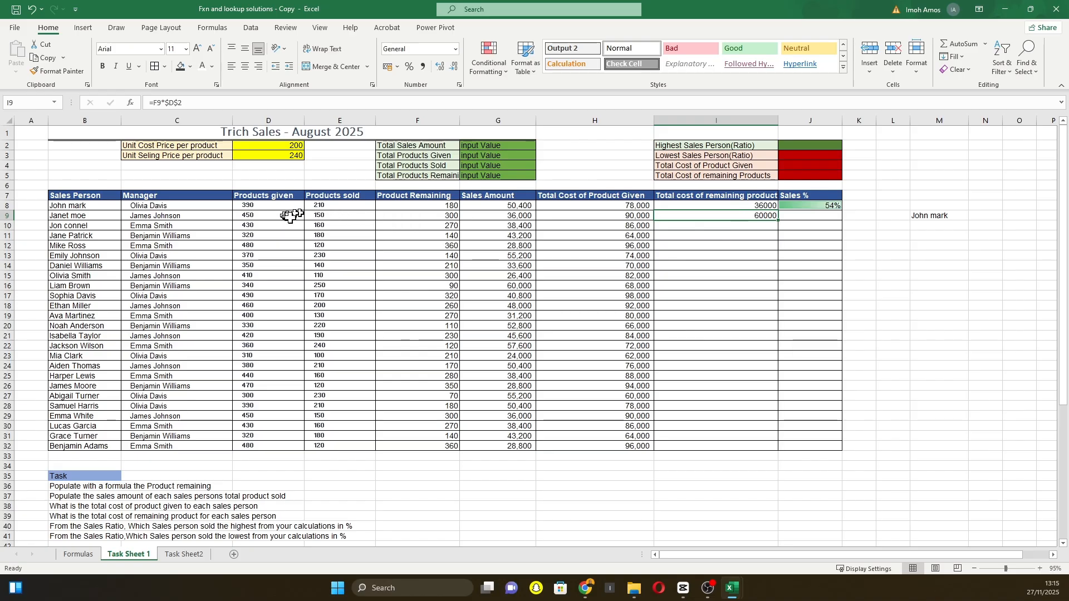
{"action": "double_click", "coordinate": [442, 216]}
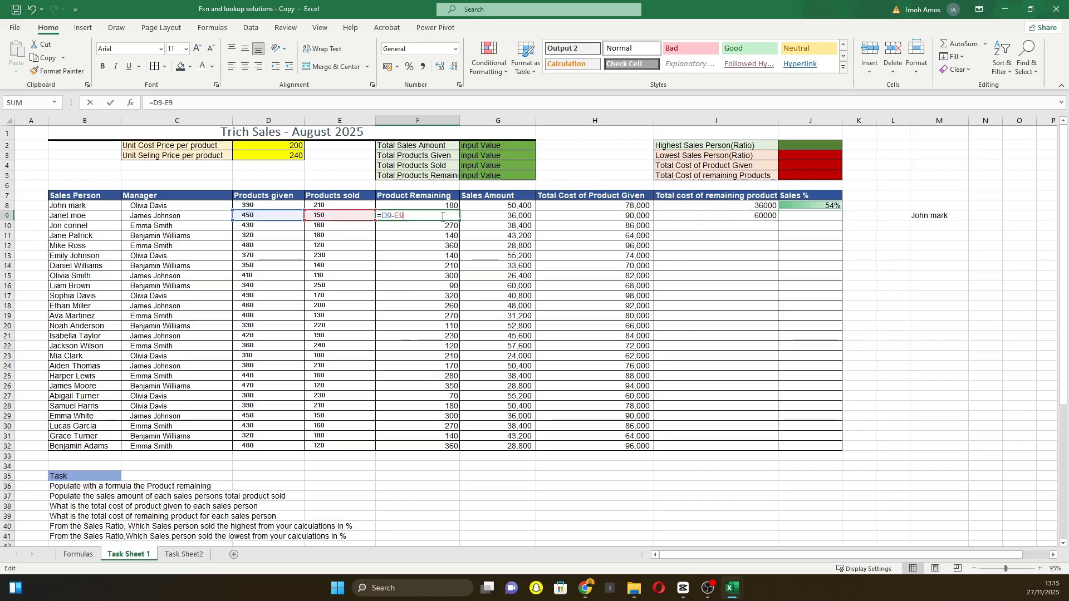
{"action": "left_click", "coordinate": [285, 146]}
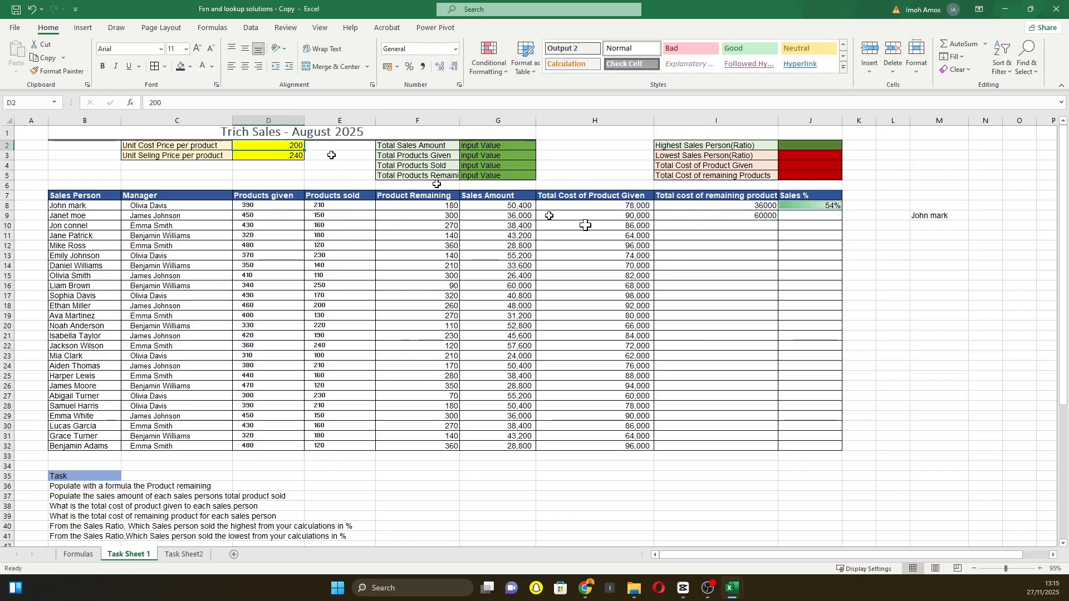
{"action": "left_click", "coordinate": [761, 215]}
{"action": "left_click_drag", "start_coordinate": [779, 221], "coordinate": [762, 448]}
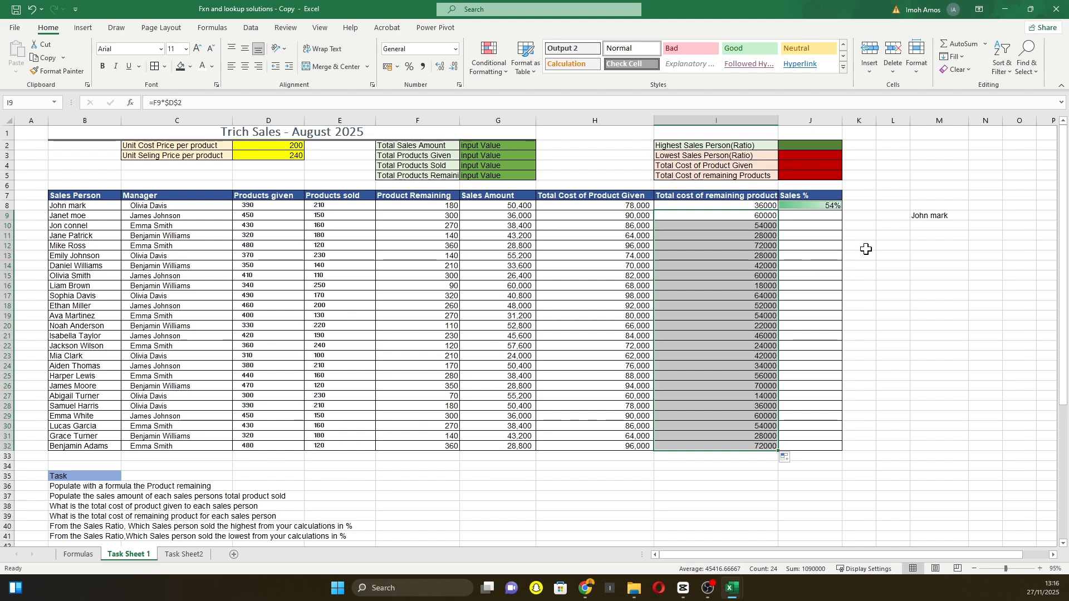
Format the Total cost of remaining product values in I8:I32 with comma separators and no decimal places.
{"action": "left_click_drag", "start_coordinate": [744, 206], "coordinate": [751, 446]}
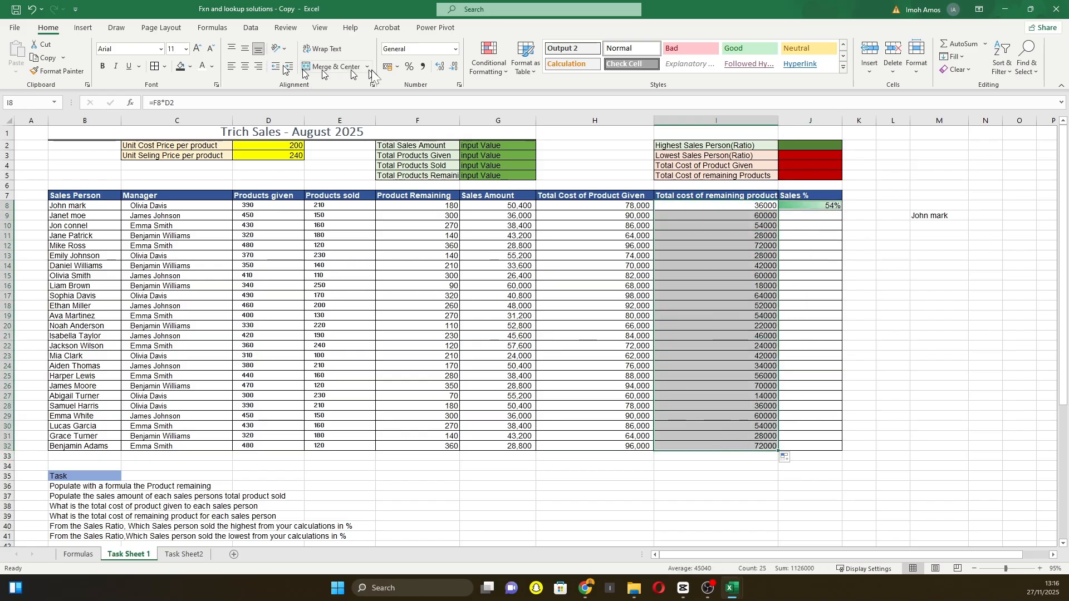
{"action": "left_click", "coordinate": [423, 67]}
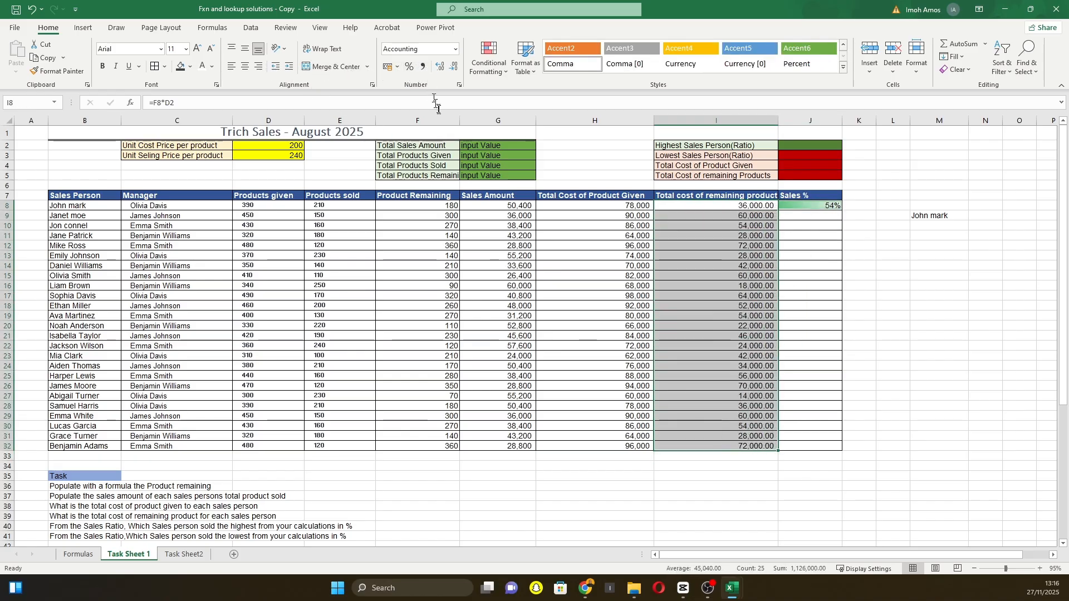
{"action": "left_click", "coordinate": [454, 66]}
{"action": "left_click", "coordinate": [454, 66]}
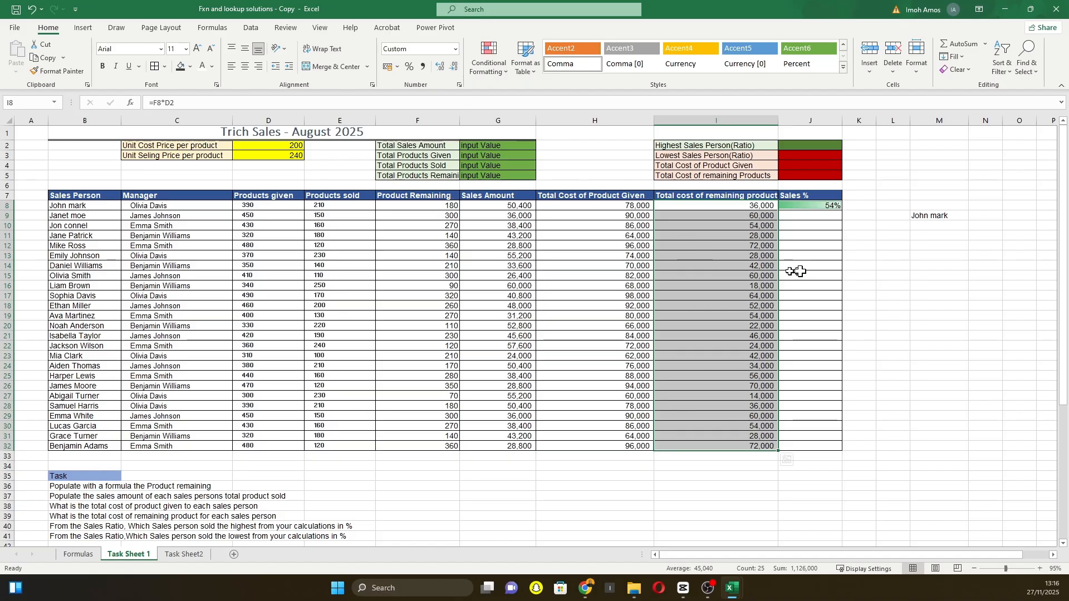
{"action": "left_click", "coordinate": [892, 277]}
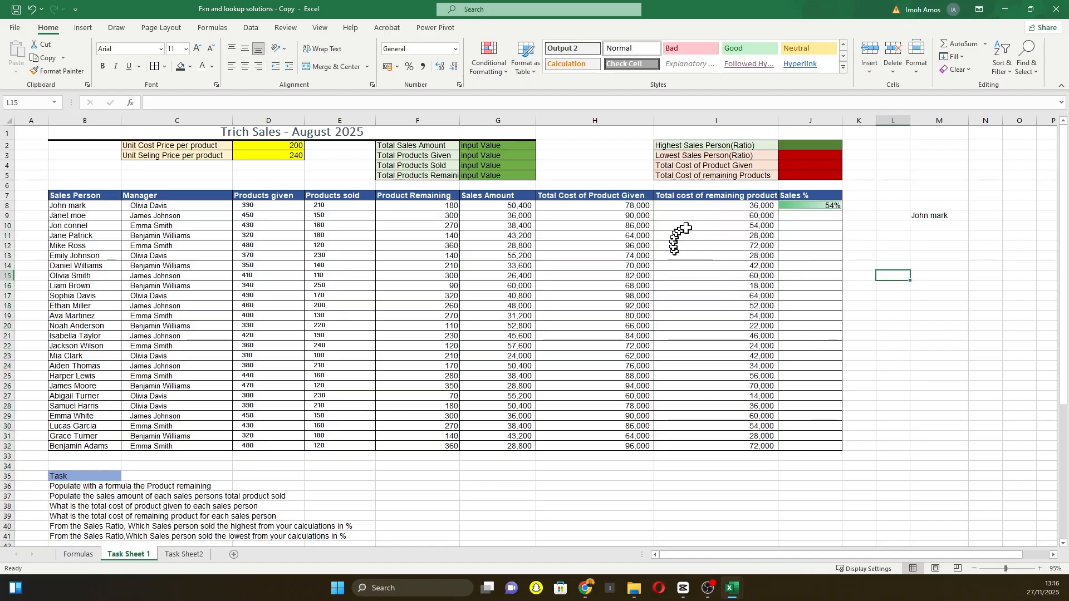
Enter =E9/D9 in J9 to divide the products sold by the products given, following the example in J8.
{"action": "left_click", "coordinate": [818, 205]}
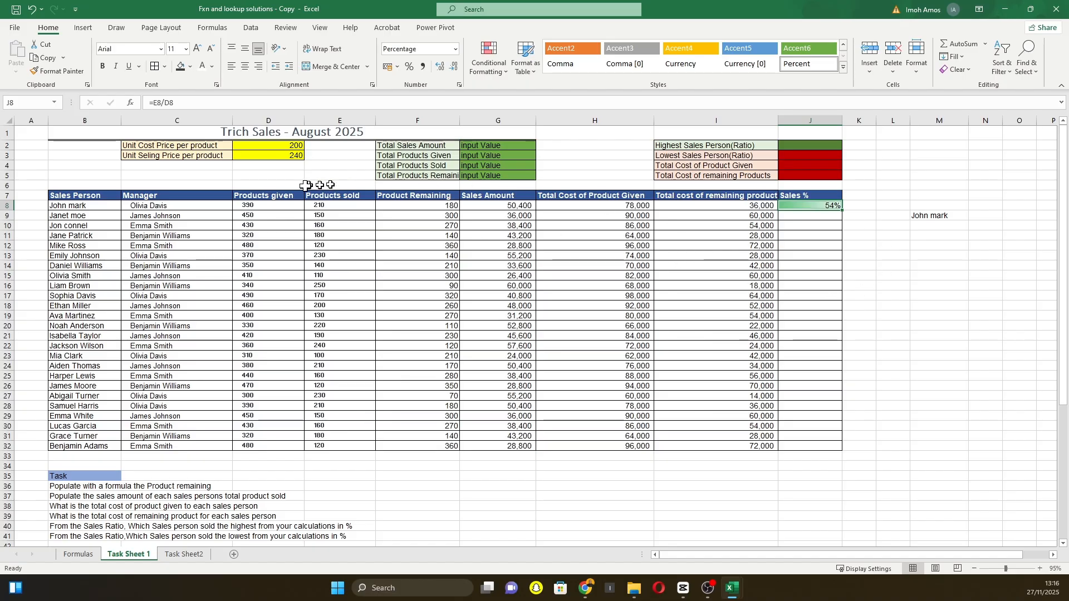
{"action": "left_click", "coordinate": [795, 219]}
{"action": "type", "text": "="}
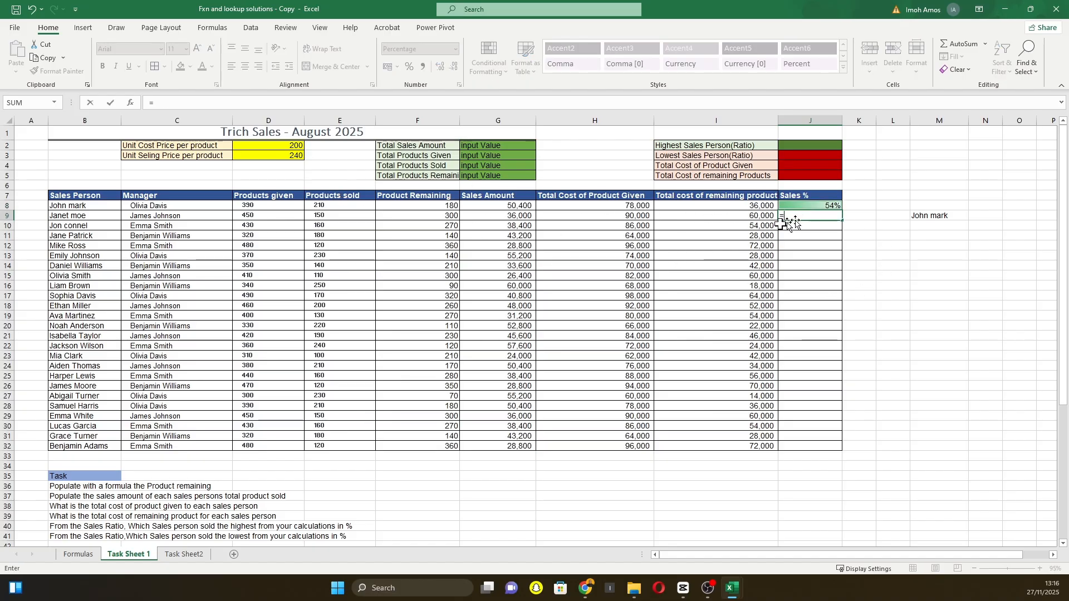
{"action": "left_click", "coordinate": [329, 216]}
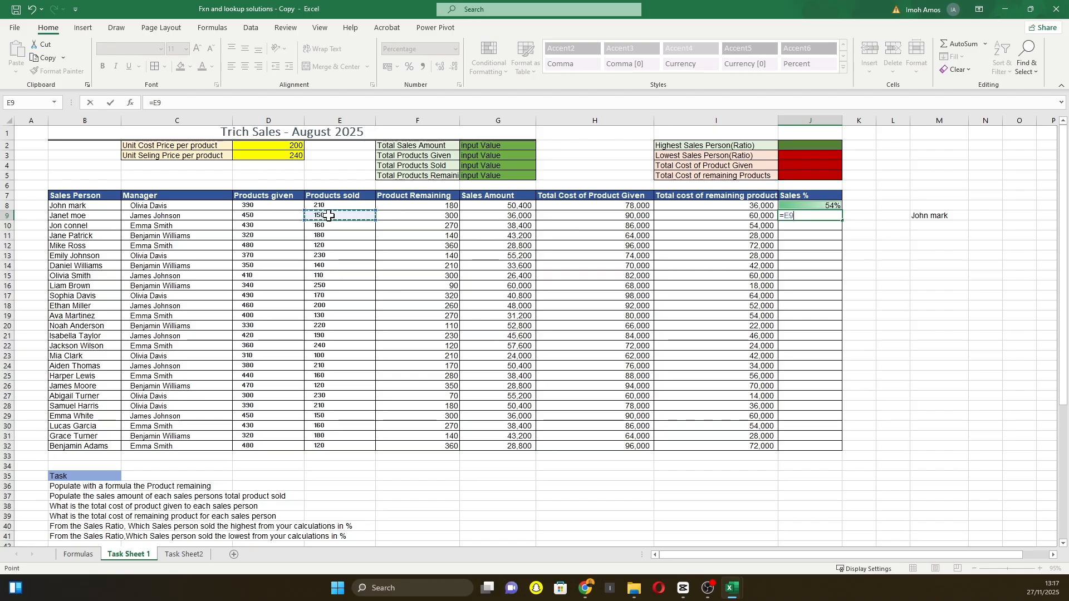
{"action": "type", "text": "/"}
{"action": "left_click", "coordinate": [265, 215]}
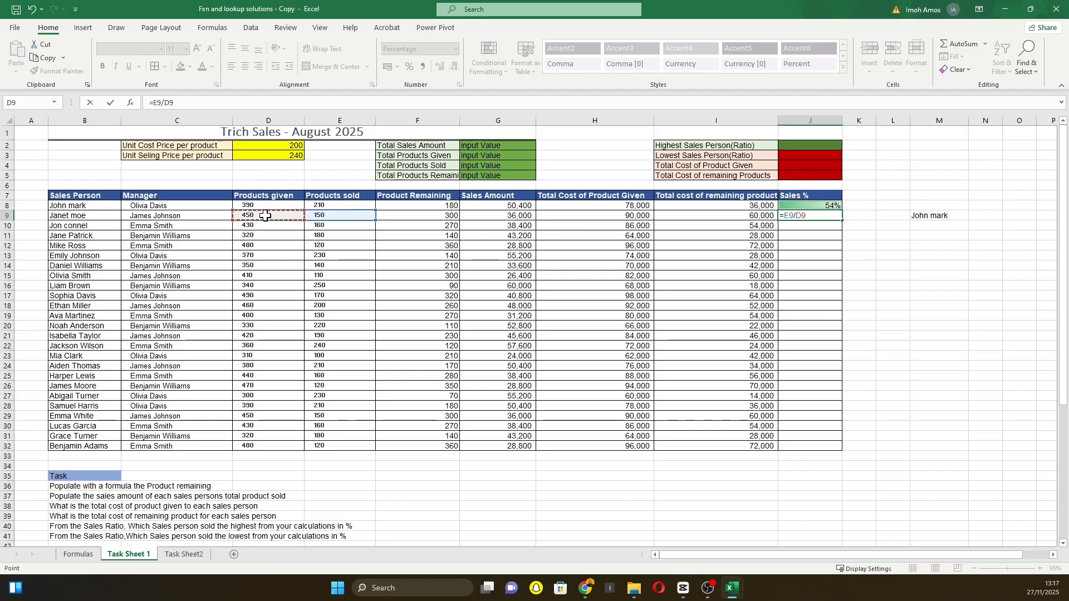
{"action": "key", "text": "Return"}
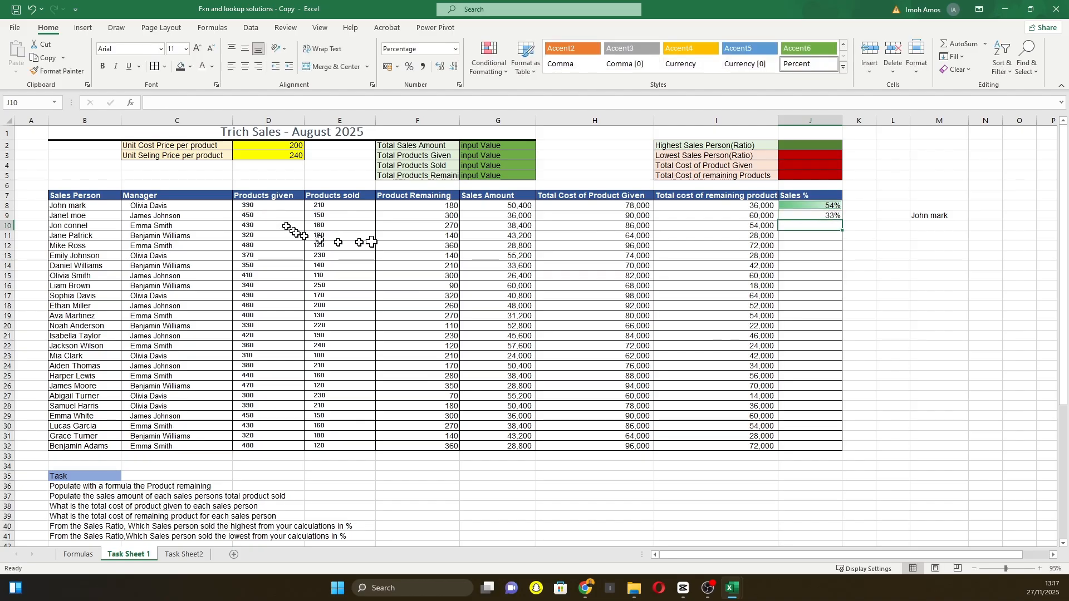
Fill the Sales % formula from J9 down to J32.
{"action": "left_click", "coordinate": [810, 216]}
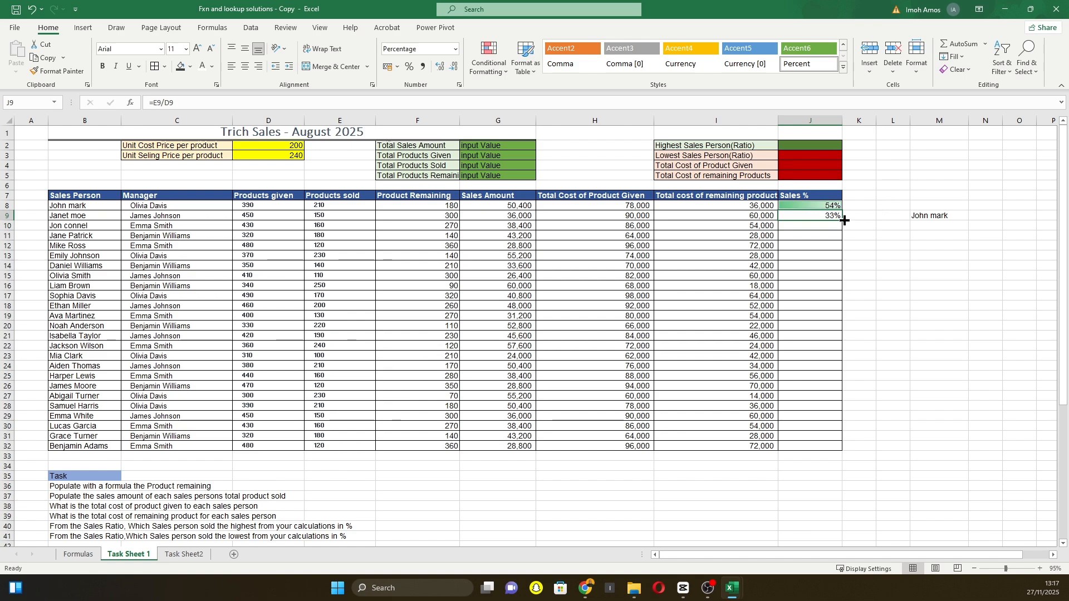
{"action": "left_click_drag", "start_coordinate": [845, 221], "coordinate": [839, 449]}
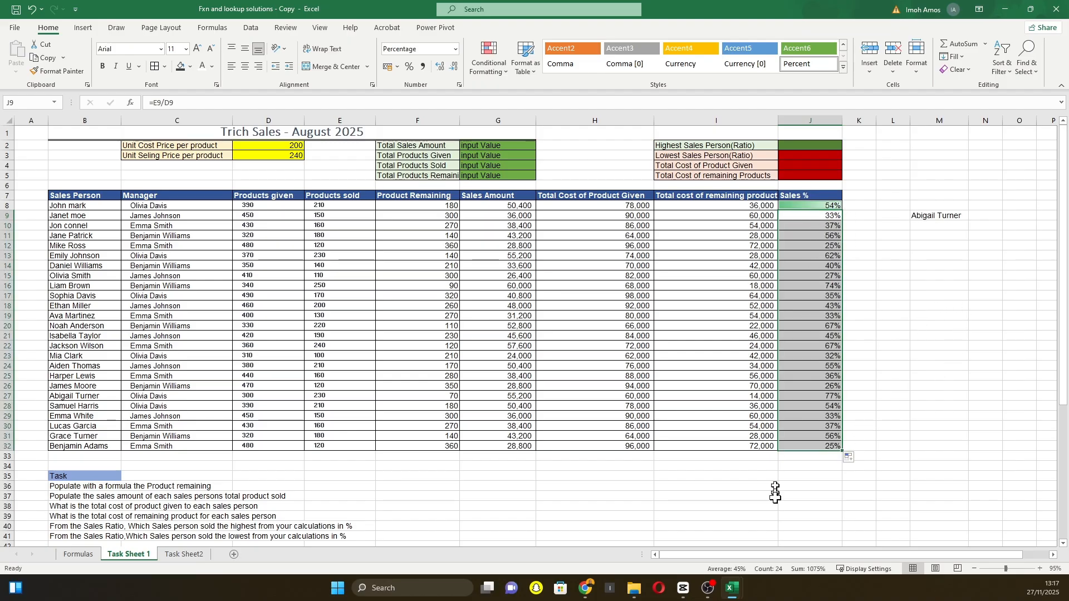
{"action": "left_click", "coordinate": [894, 326]}
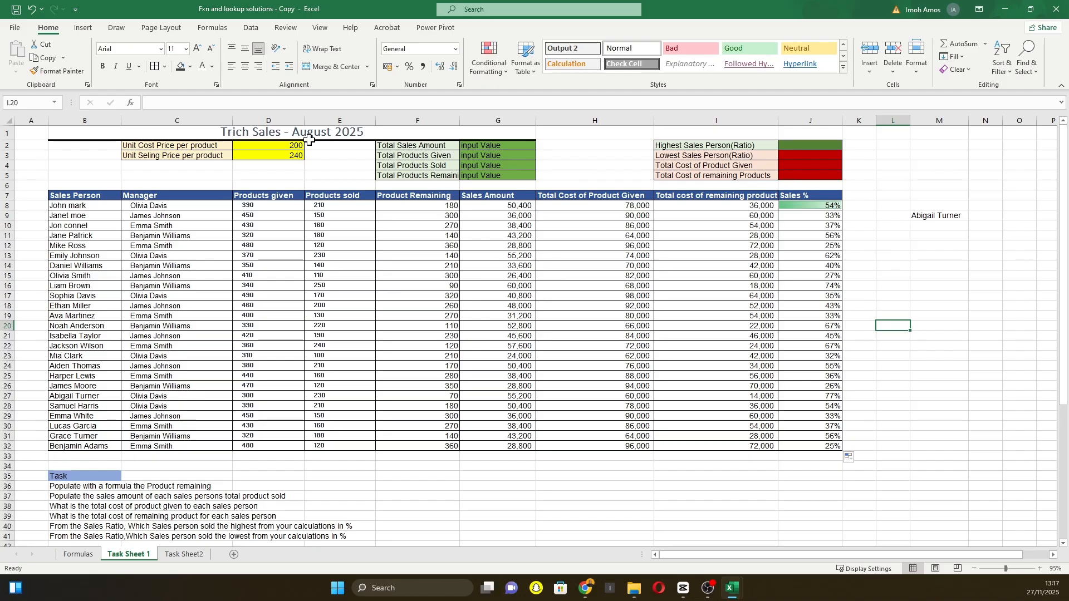
Try to calculate the Total Sales Amount in G2 with the plain range reference =G8:G32.
{"action": "left_click", "coordinate": [502, 148]}
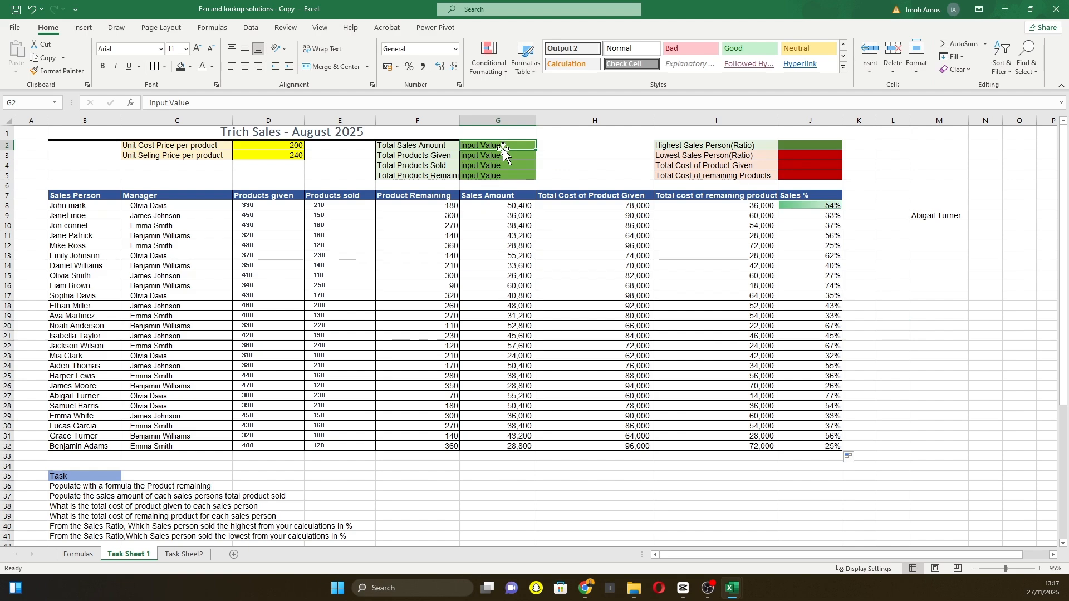
{"action": "type", "text": "="}
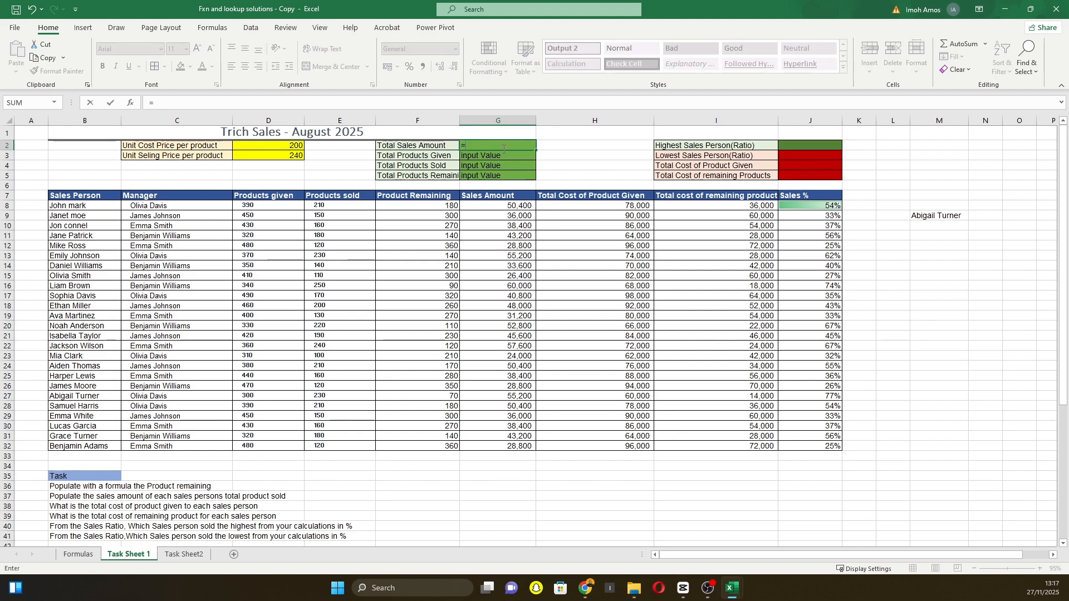
{"action": "left_click", "coordinate": [511, 206]}
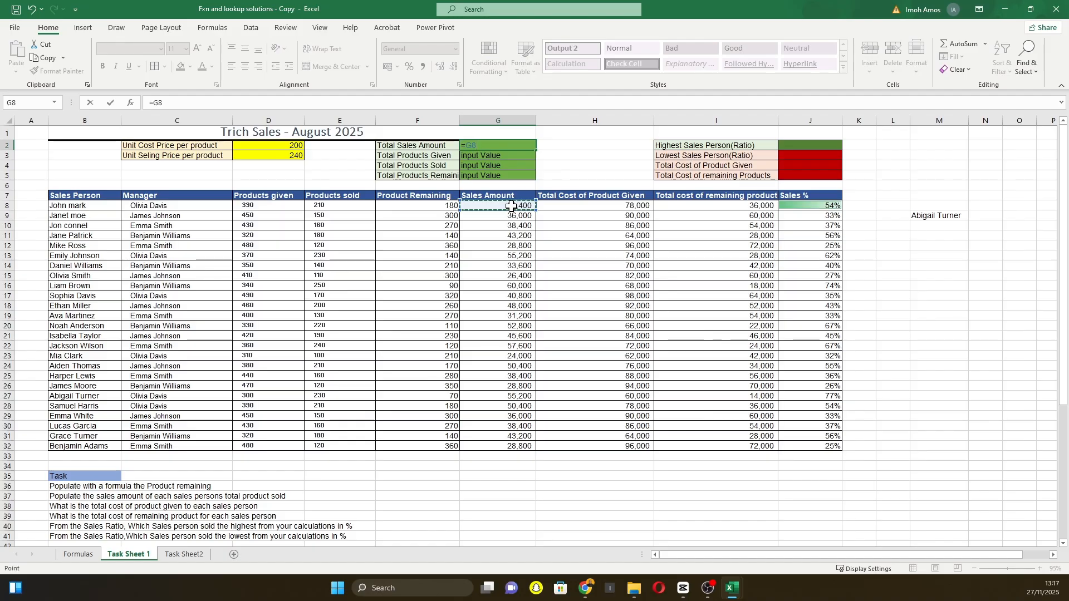
{"action": "left_click_drag", "start_coordinate": [511, 207], "coordinate": [510, 446]}
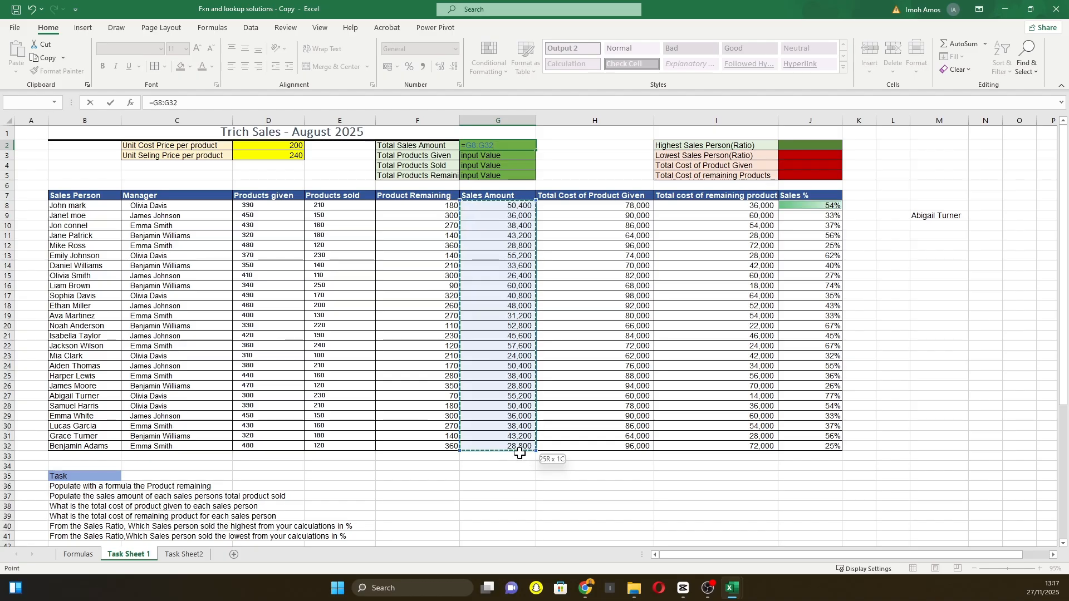
{"action": "key", "text": "Return"}
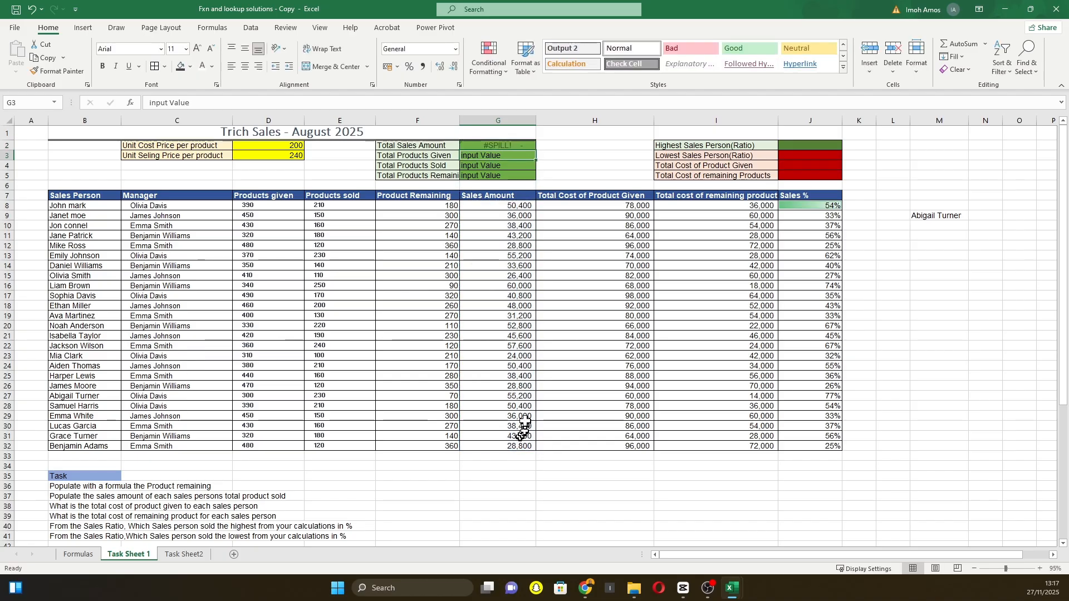
Replace the range reference in the Total Sales Amount cell G2 with the opening of a SUM function.
{"action": "double_click", "coordinate": [498, 145]}
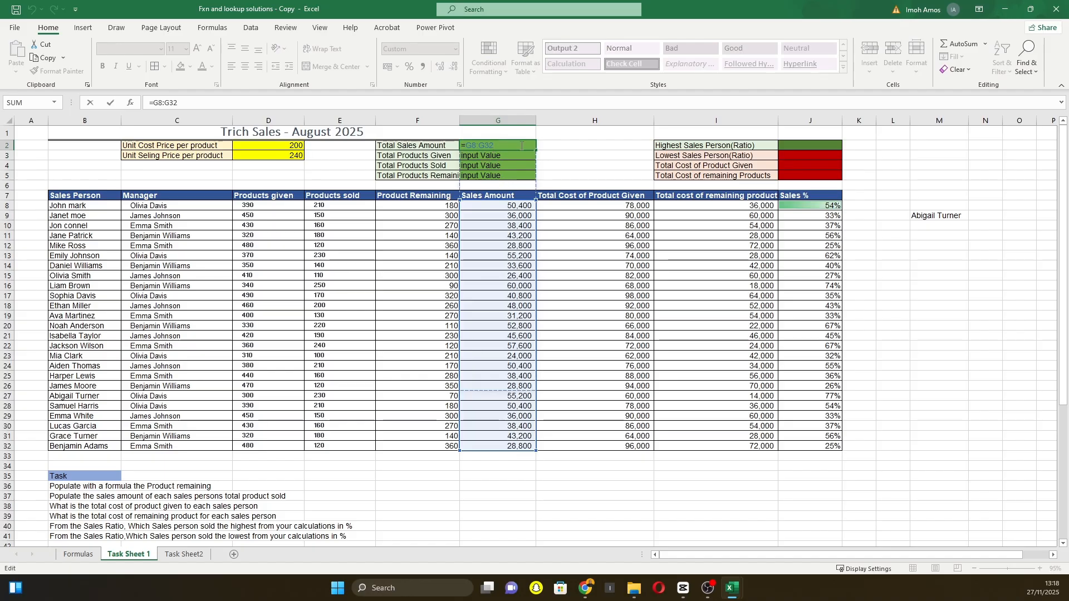
{"action": "key", "text": "BackSpace"}
{"action": "key", "text": "BackSpace"}
{"action": "key", "text": "BackSpace"}
{"action": "key", "text": "BackSpace"}
{"action": "key", "text": "BackSpace"}
{"action": "key", "text": "BackSpace"}
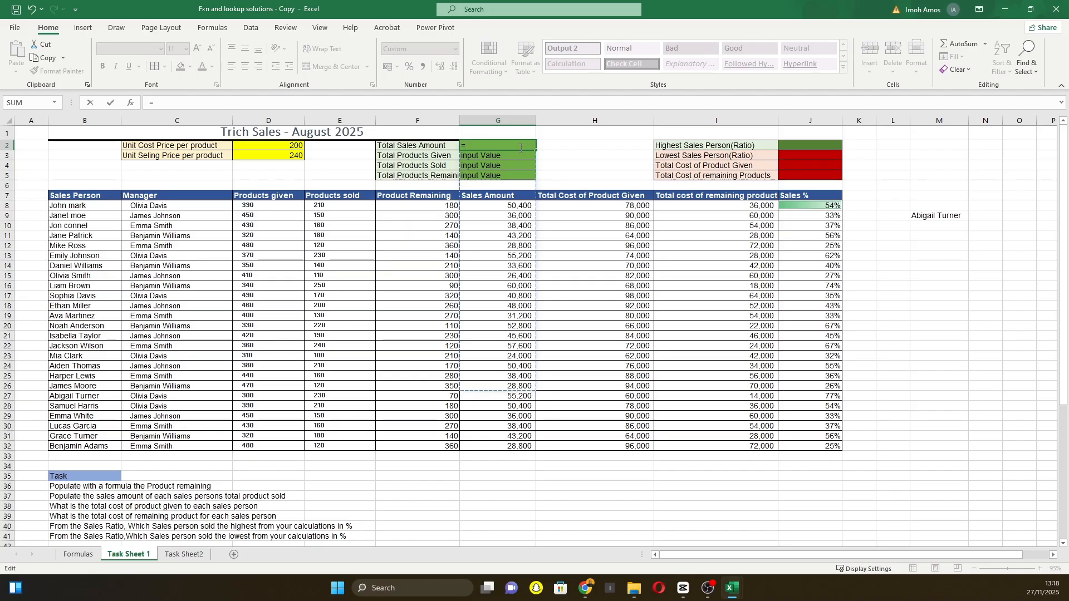
{"action": "type", "text": "sum"}
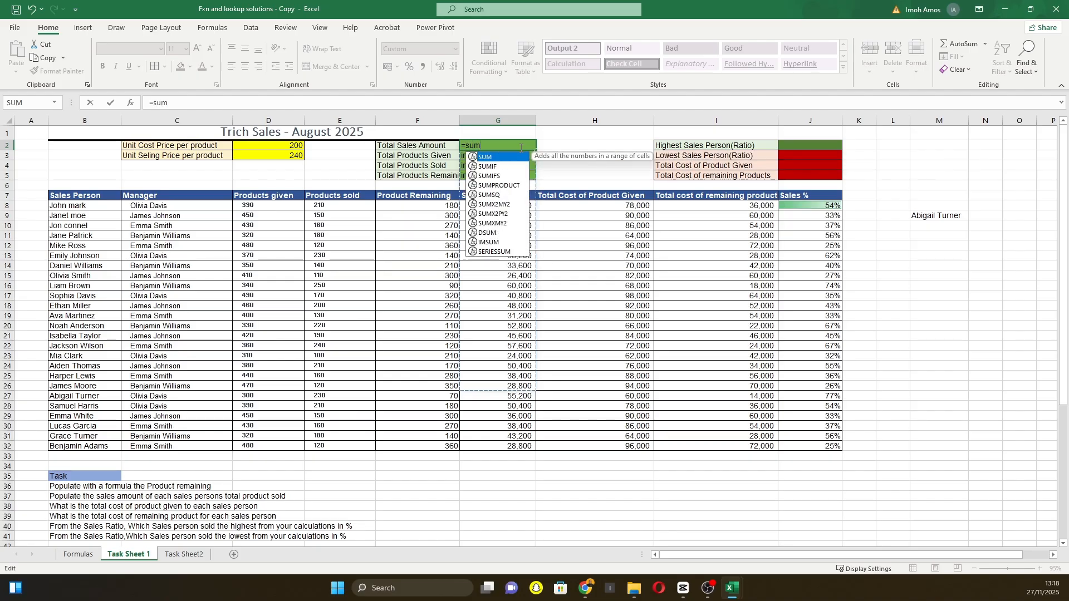
{"action": "key", "text": "Tab"}
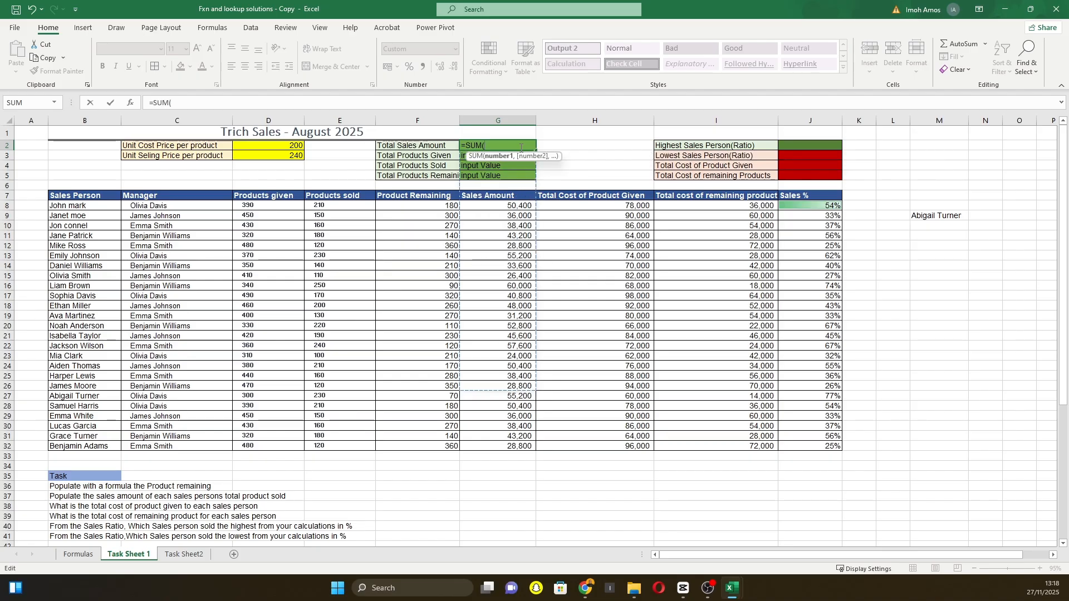
Complete the Total Sales Amount formula in G2 as =SUM(G8:G32), then check it against the Sales Amount column.
{"action": "left_click", "coordinate": [508, 206]}
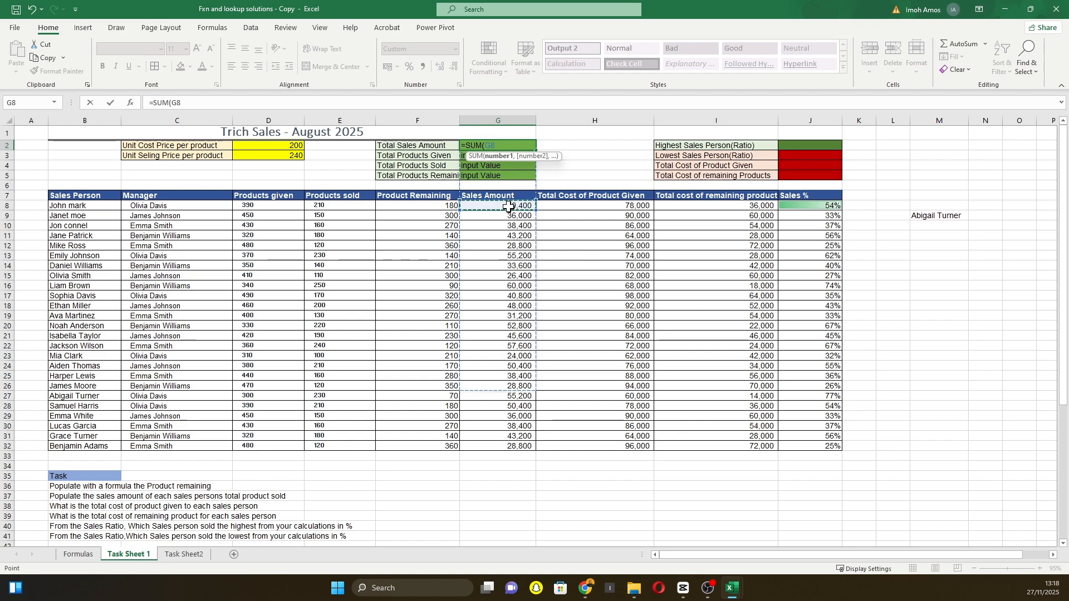
{"action": "key", "text": "ctrl+shift+Right"}
{"action": "key", "text": "shift+Left"}
{"action": "key", "text": "shift+Left"}
{"action": "key", "text": "shift+Left"}
{"action": "key", "text": "ctrl+shift+Left"}
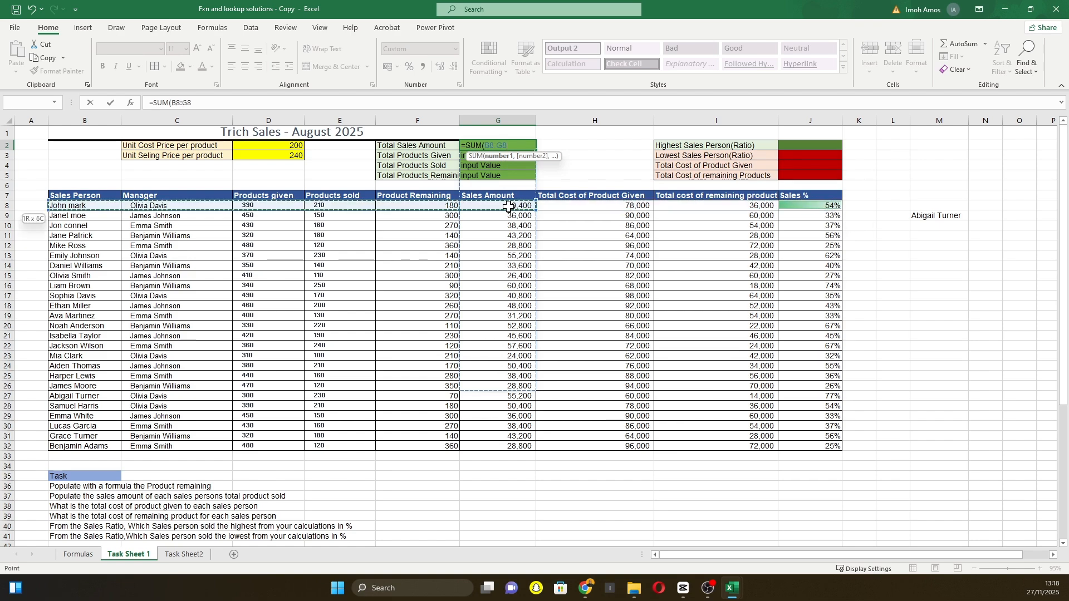
{"action": "key", "text": "ctrl+shift+Right"}
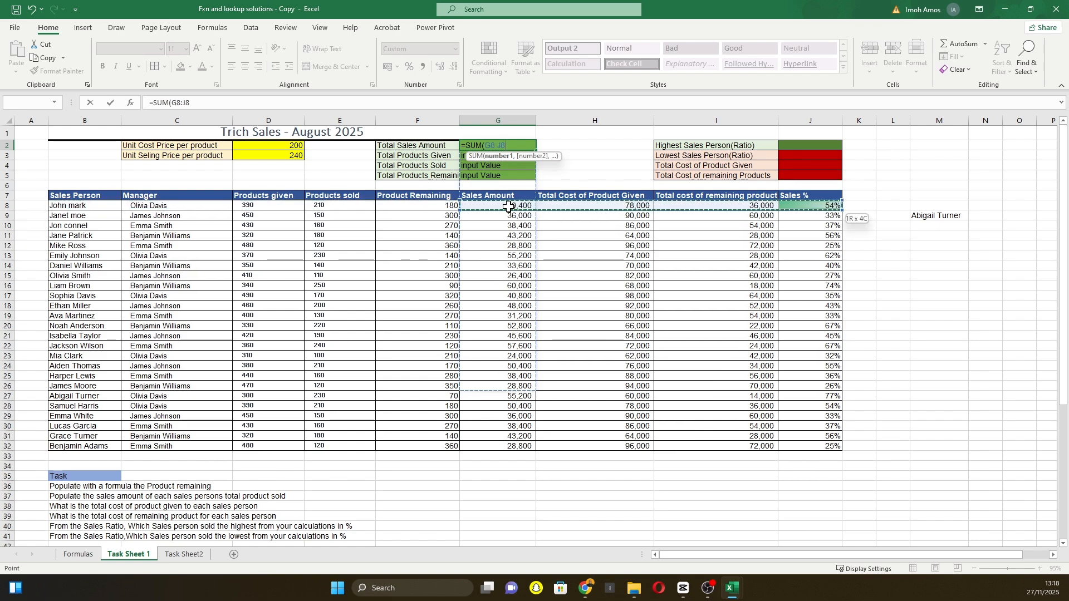
{"action": "key", "text": "shift+Left"}
{"action": "key", "text": "shift+Left"}
{"action": "key", "text": "shift+Left"}
{"action": "key", "text": "ctrl+shift+Down"}
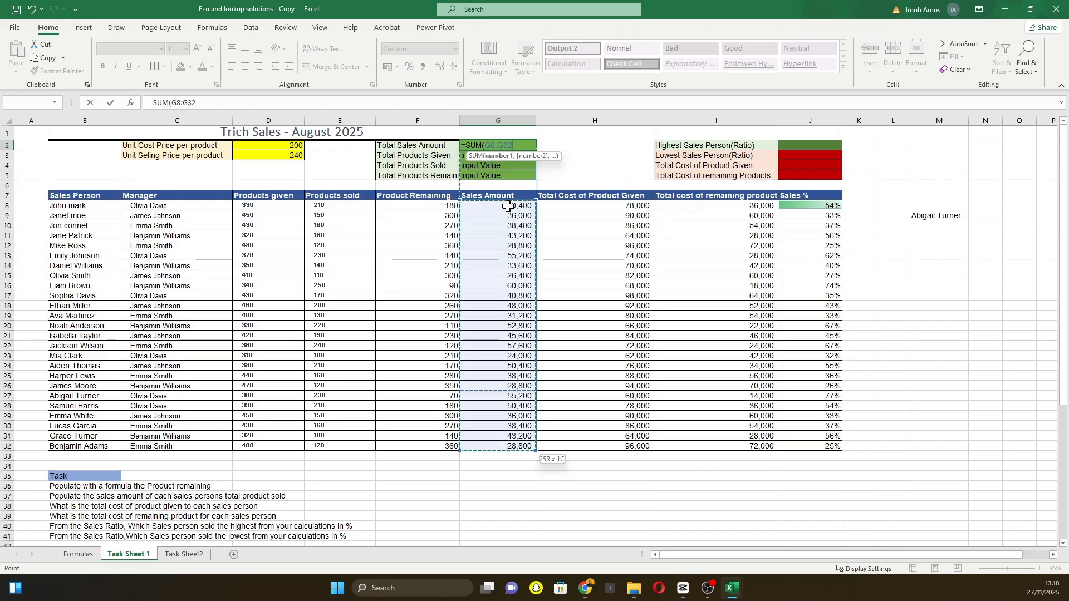
{"action": "key", "text": "Return"}
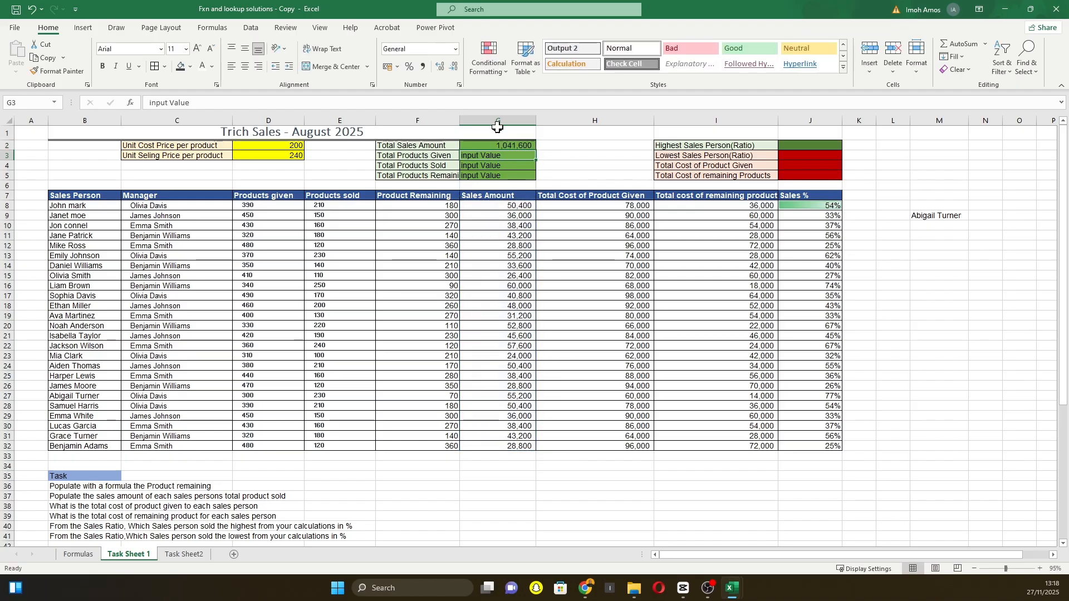
{"action": "left_click", "coordinate": [513, 146]}
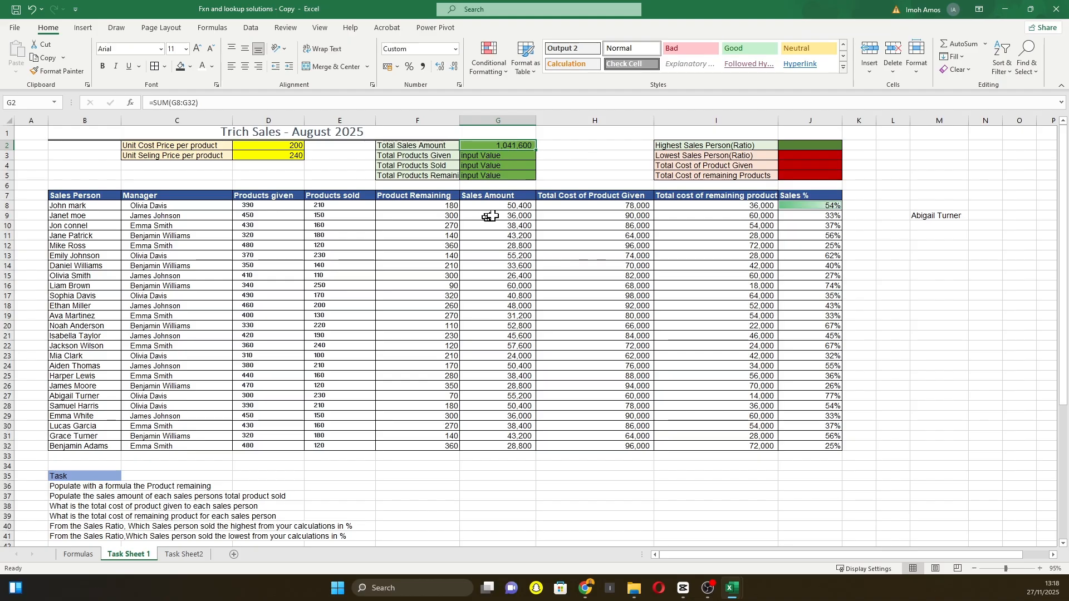
{"action": "left_click_drag", "start_coordinate": [502, 206], "coordinate": [513, 444]}
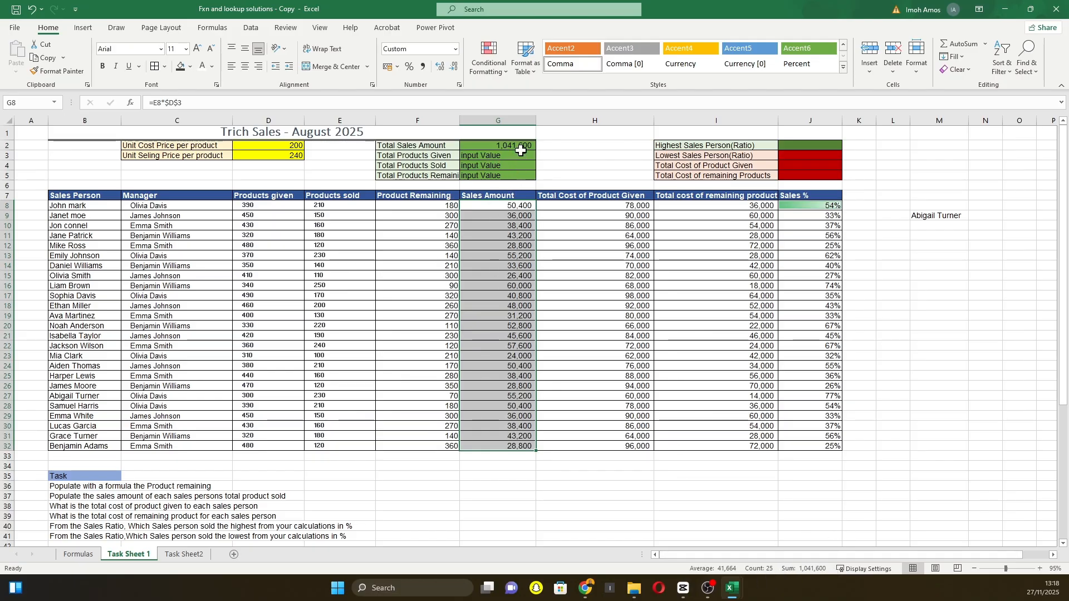
Calculate Total Products Given in G3 with =SUM(D8:D32).
{"action": "left_click", "coordinate": [492, 155]}
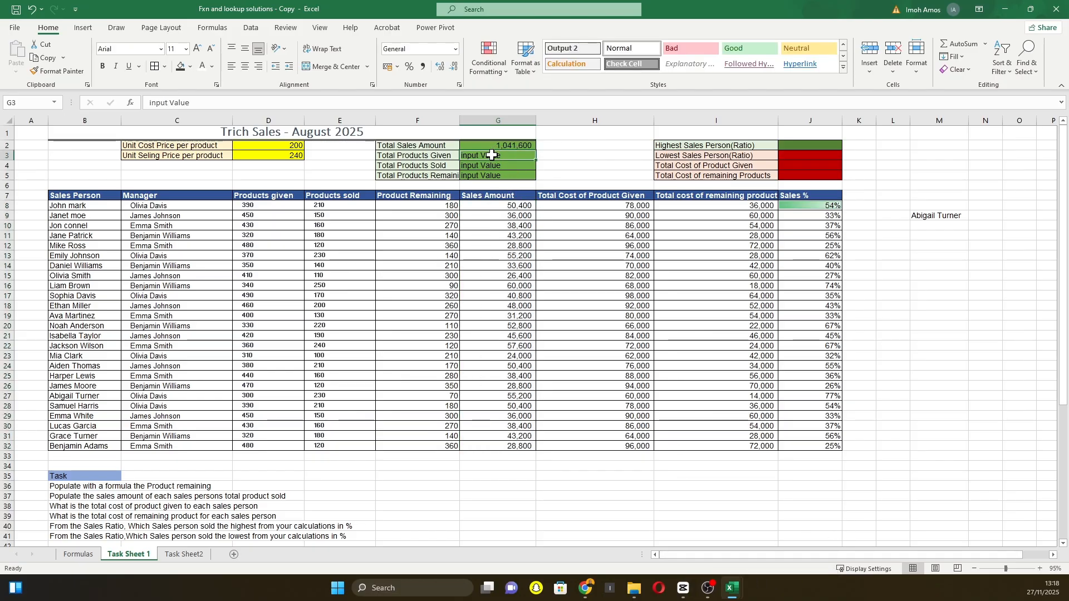
{"action": "type", "text": "="}
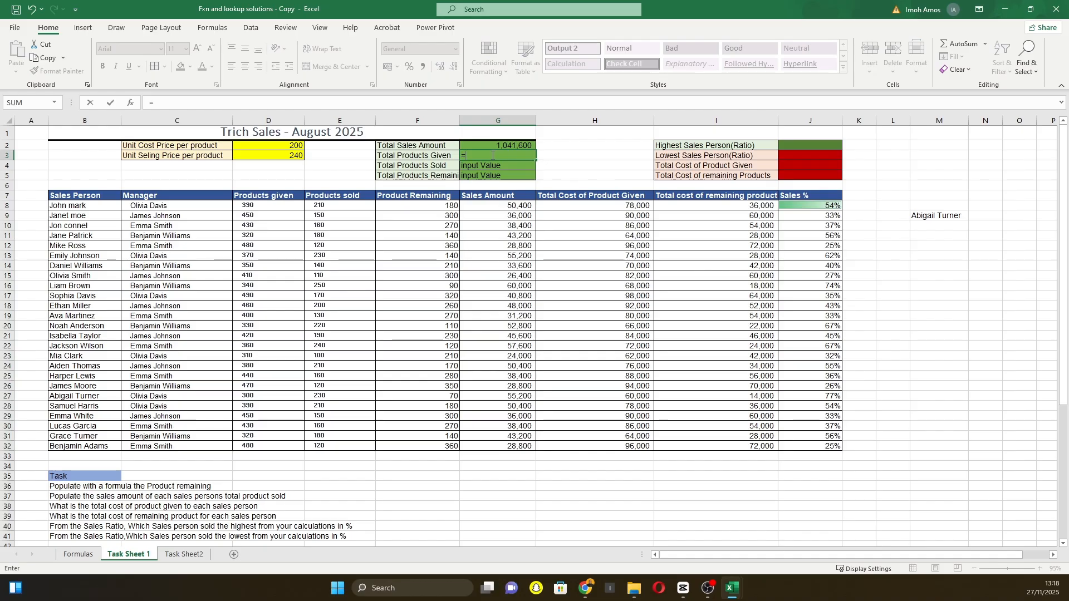
{"action": "type", "text": "sum("}
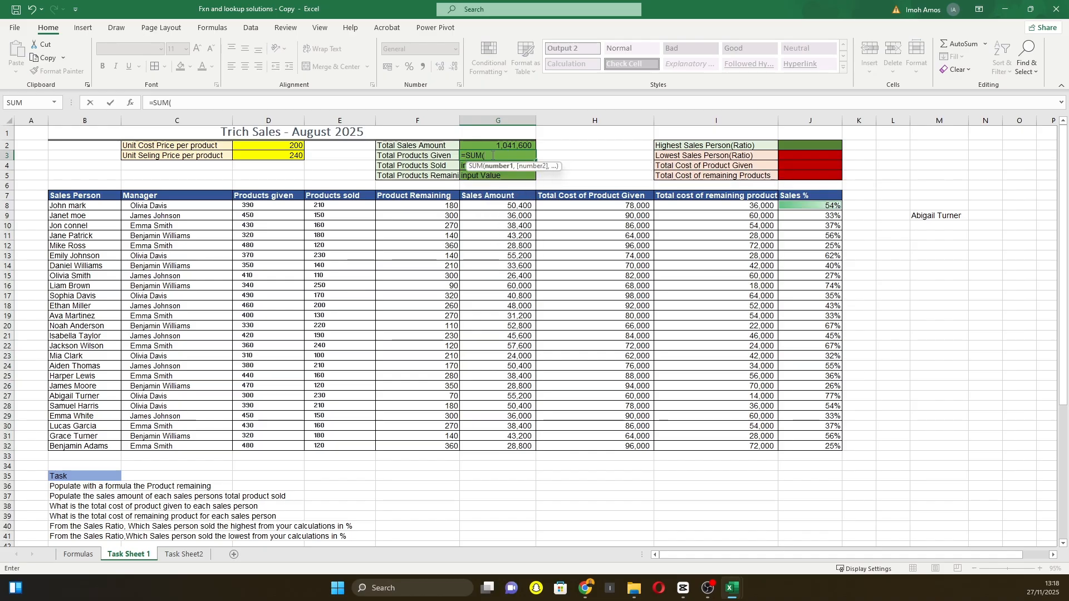
{"action": "left_click", "coordinate": [270, 205]}
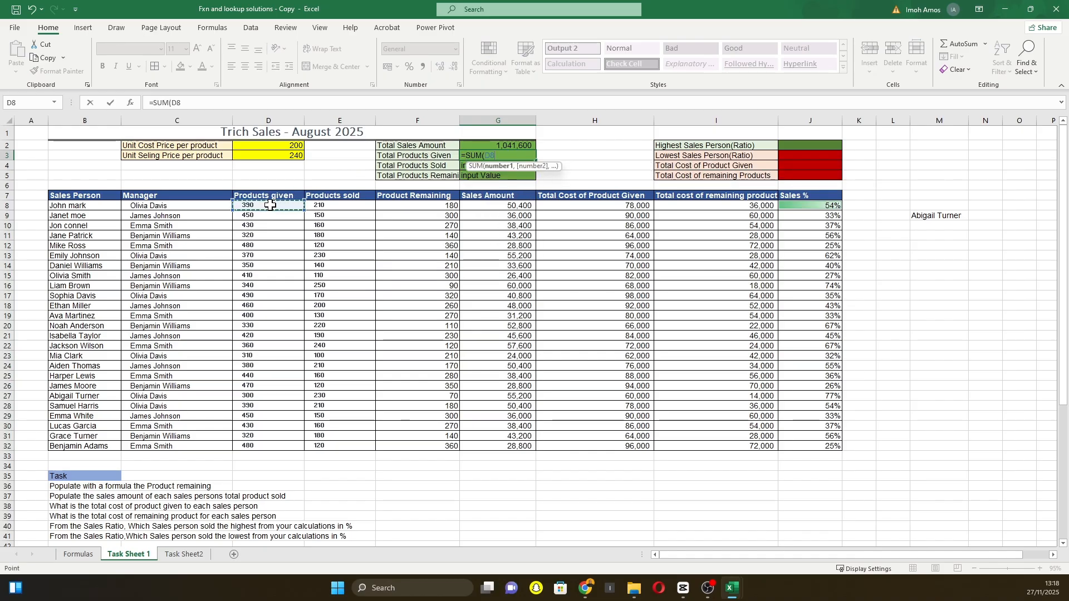
{"action": "key", "text": "ctrl+shift+Down"}
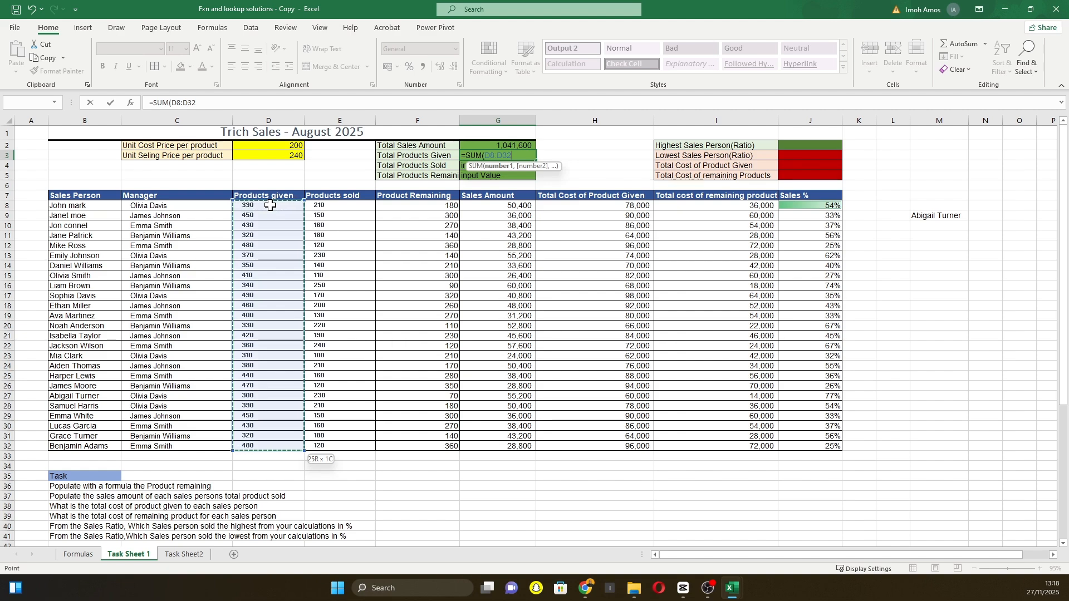
{"action": "key", "text": "Return"}
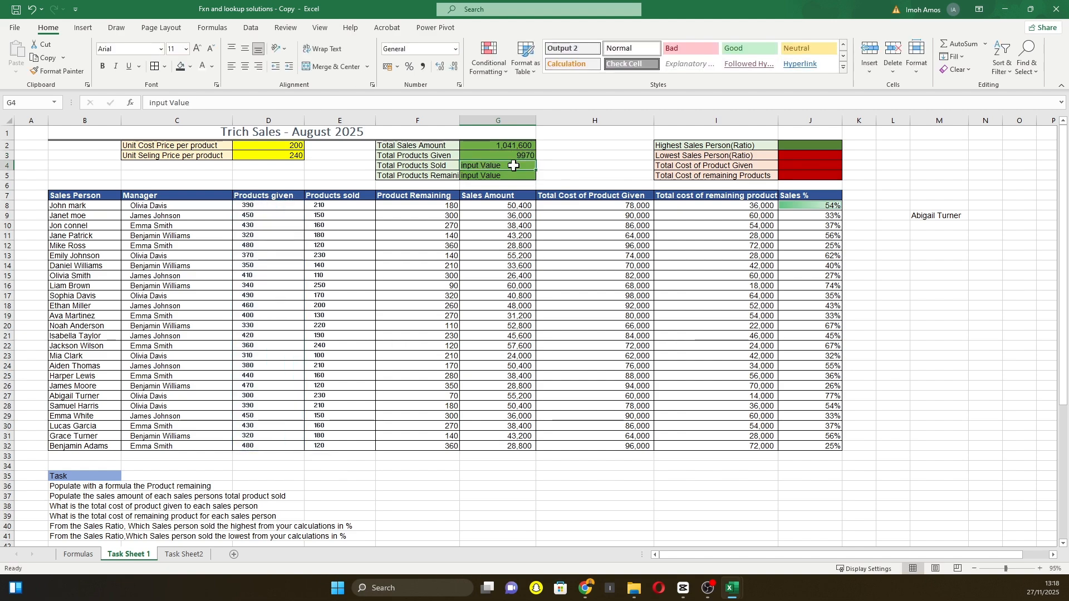
{"action": "left_click", "coordinate": [524, 156]}
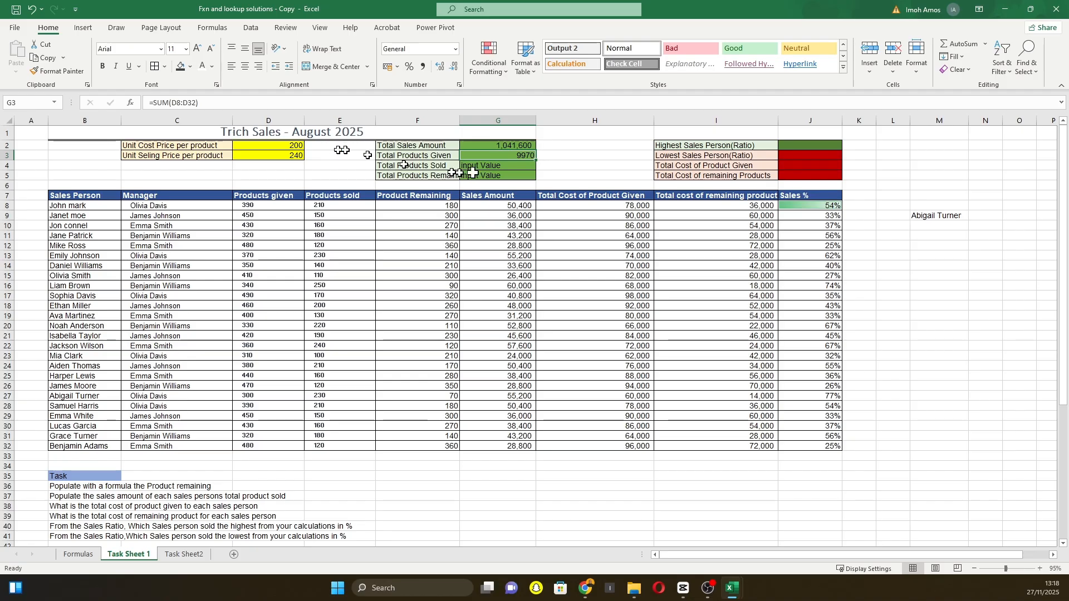
Calculate Total Products Sold in G4 with =SUM(E8:E32).
{"action": "left_click", "coordinate": [507, 168]}
{"action": "type", "text": "="}
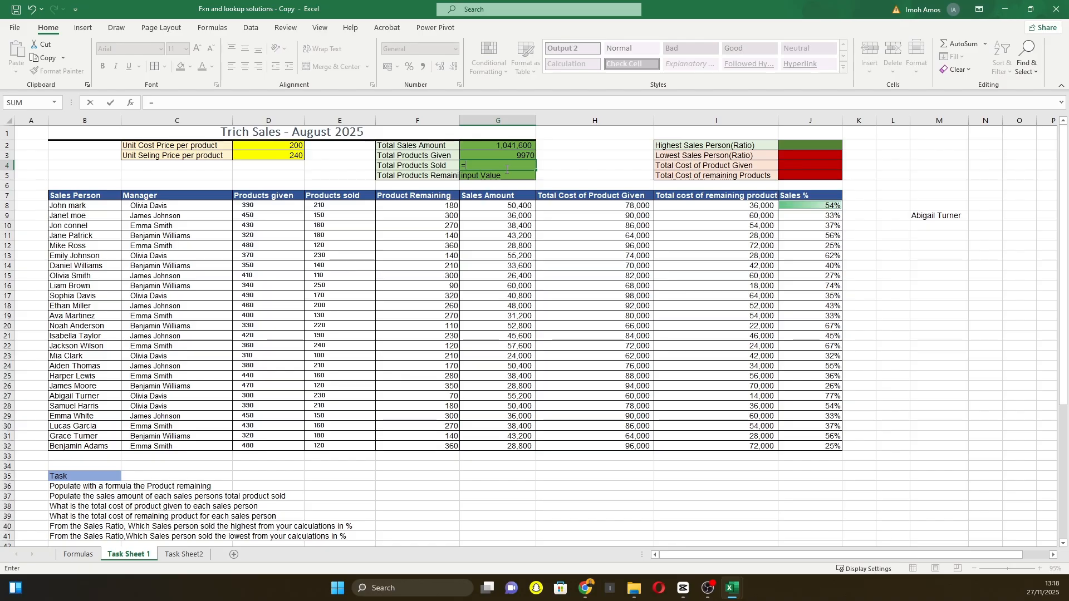
{"action": "type", "text": "sum("}
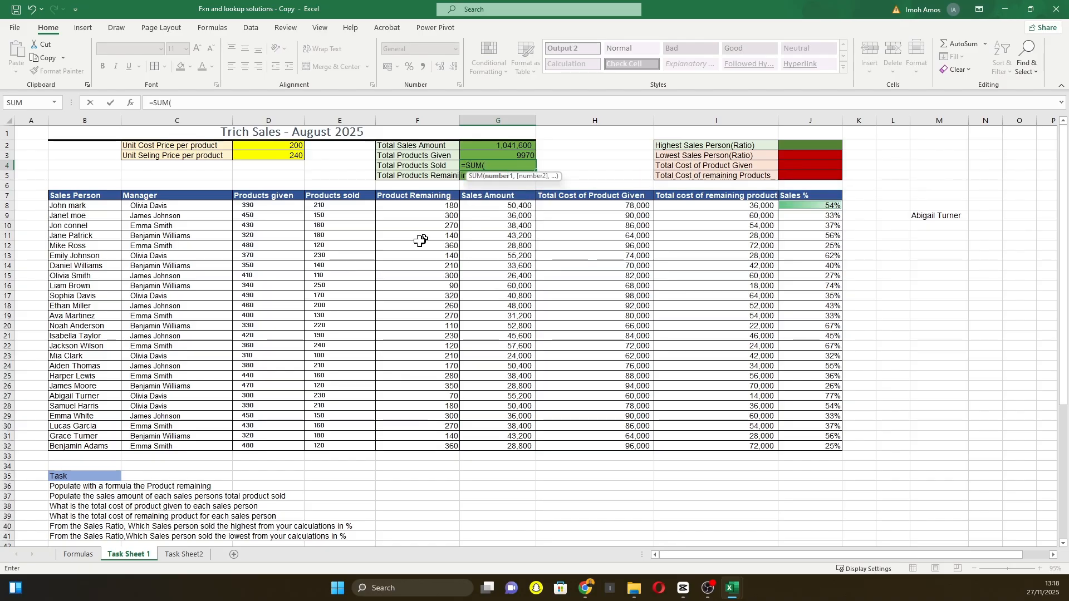
{"action": "left_click", "coordinate": [336, 204]}
{"action": "key", "text": "ctrl+shift+Down"}
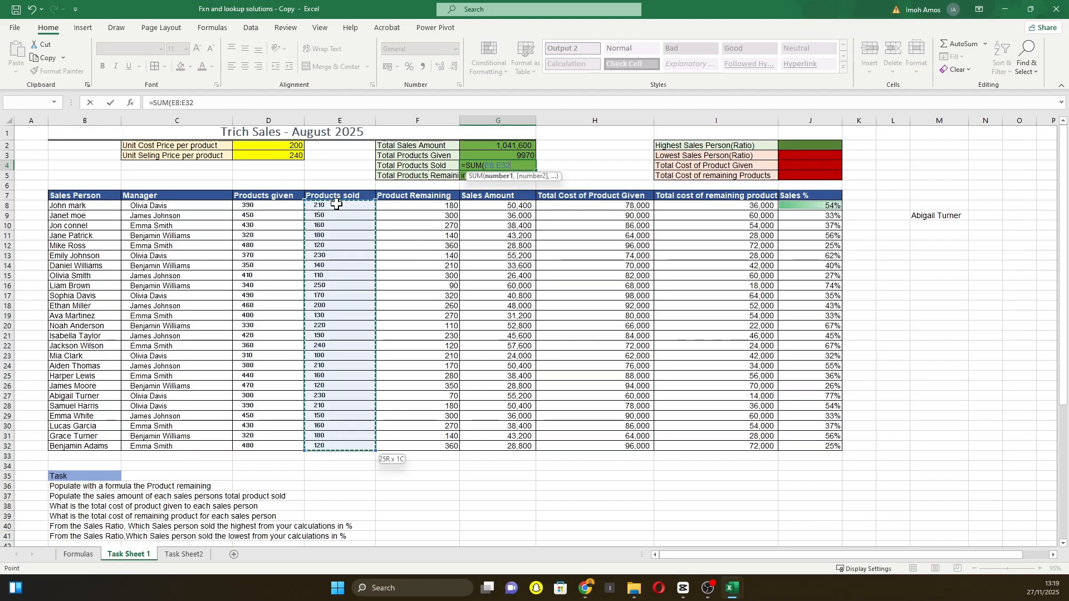
{"action": "key", "text": "Return"}
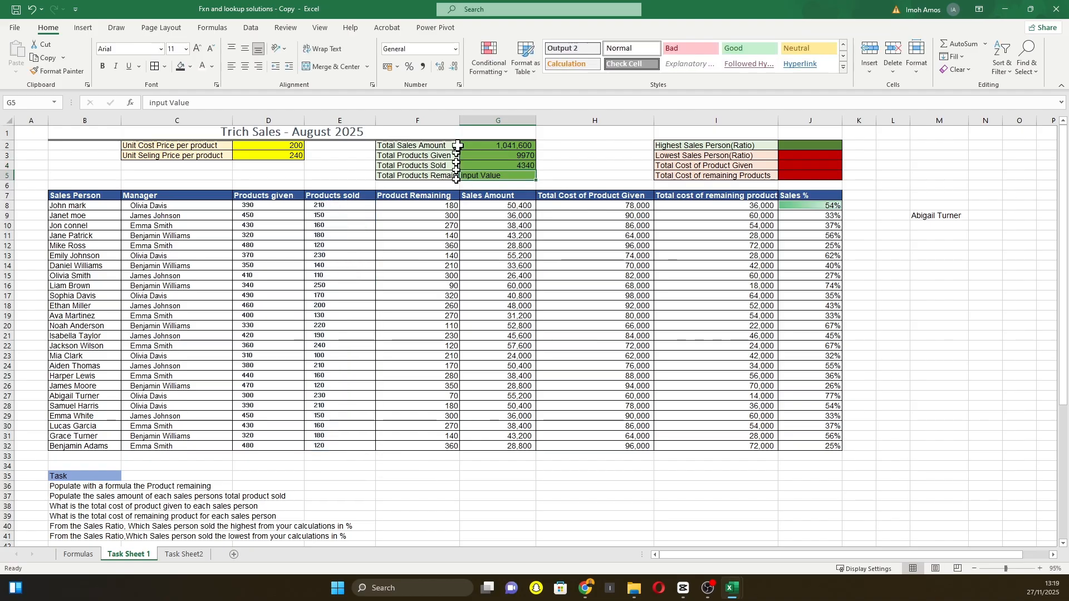
Widen column F slightly to fit its labels and calculate Total Products Remaining in G5 with =SUM(F8:F32).
{"action": "left_click_drag", "start_coordinate": [461, 123], "coordinate": [469, 124]}
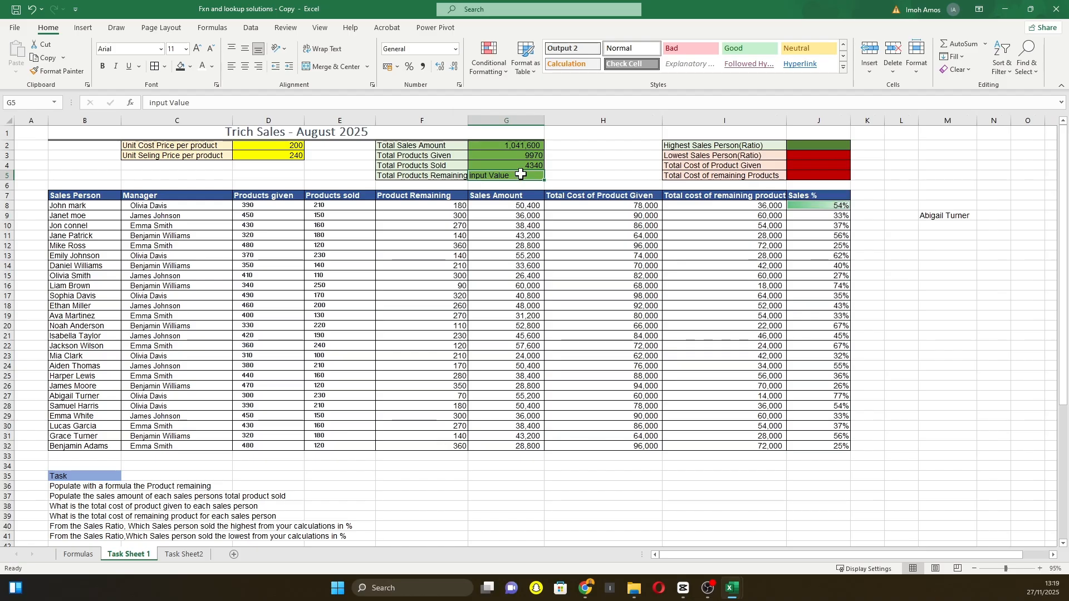
{"action": "type", "text": "=sum"}
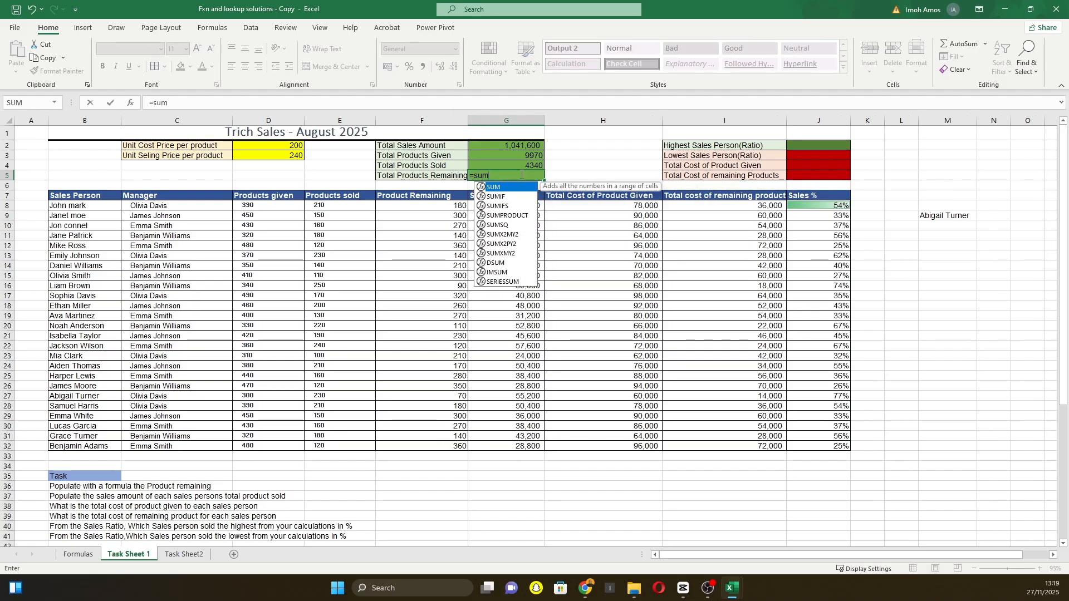
{"action": "left_click", "coordinate": [426, 207]}
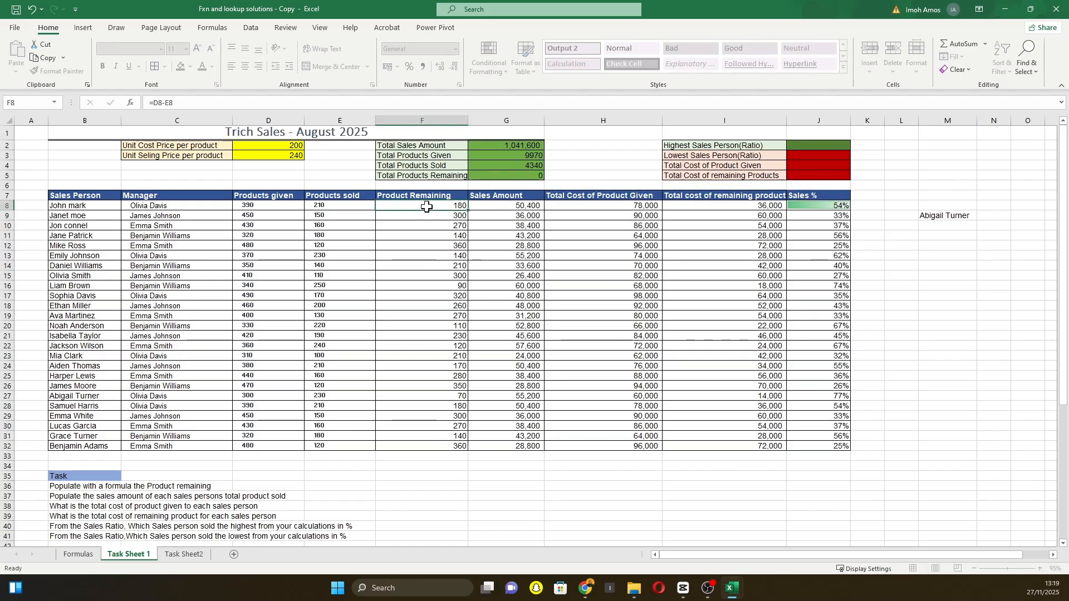
{"action": "double_click", "coordinate": [497, 177]}
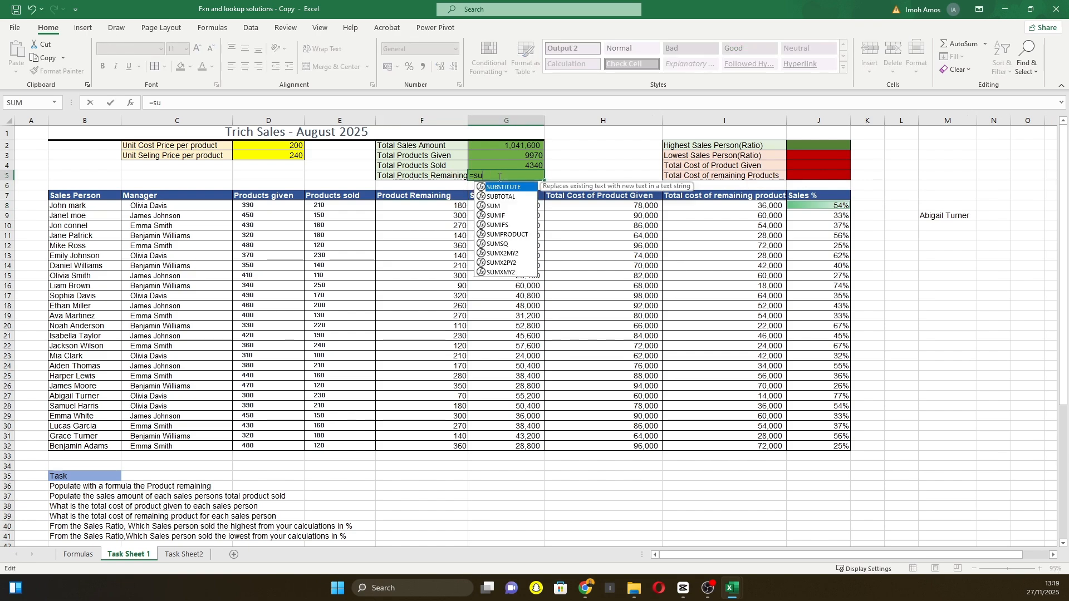
{"action": "key", "text": "Tab"}
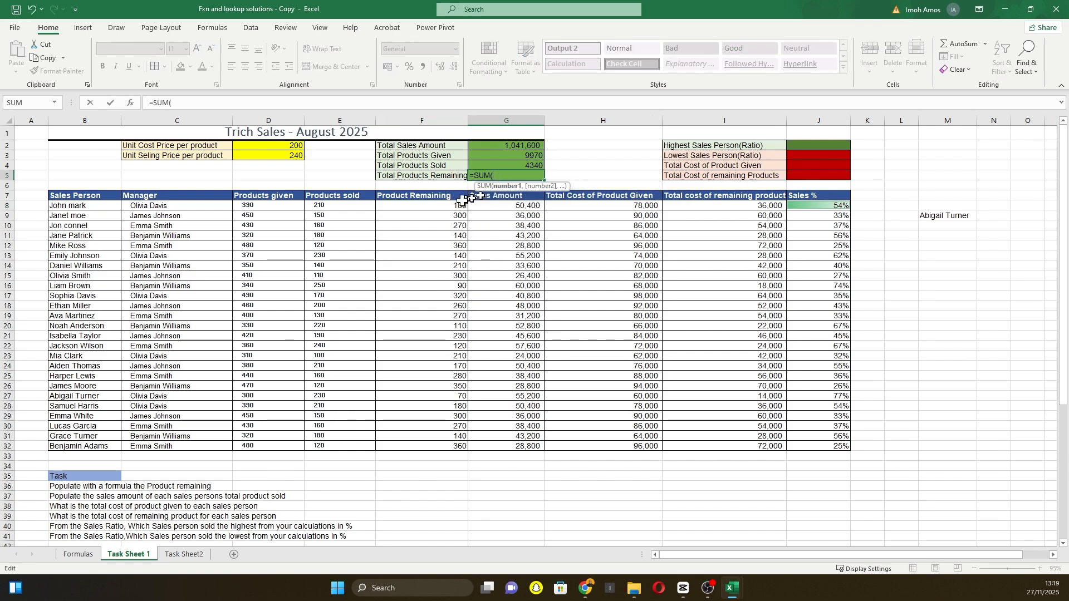
{"action": "left_click", "coordinate": [441, 206]}
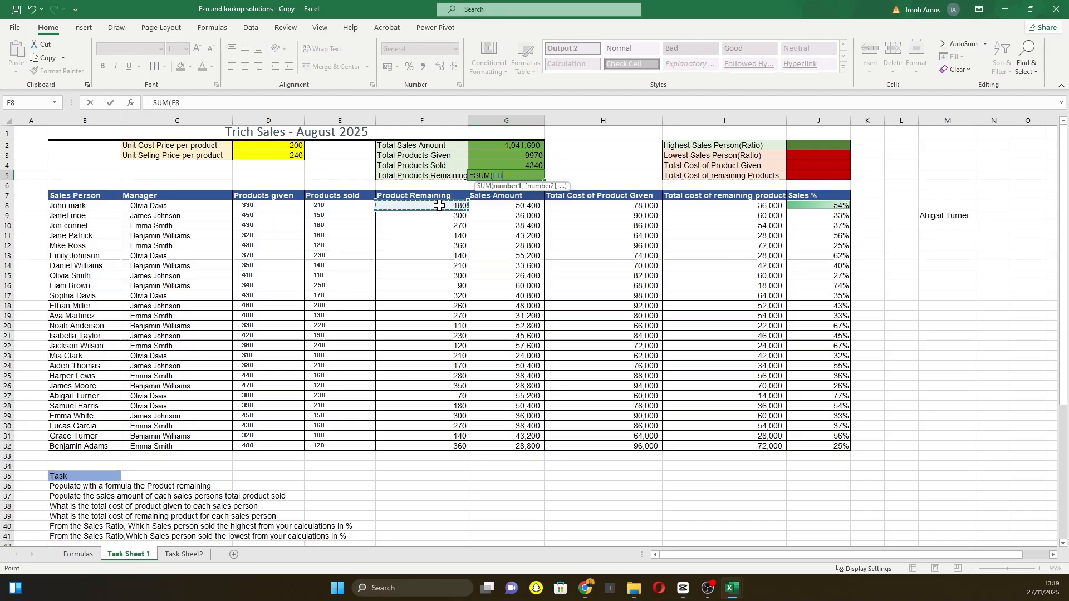
{"action": "key", "text": "ctrl+shift+Down"}
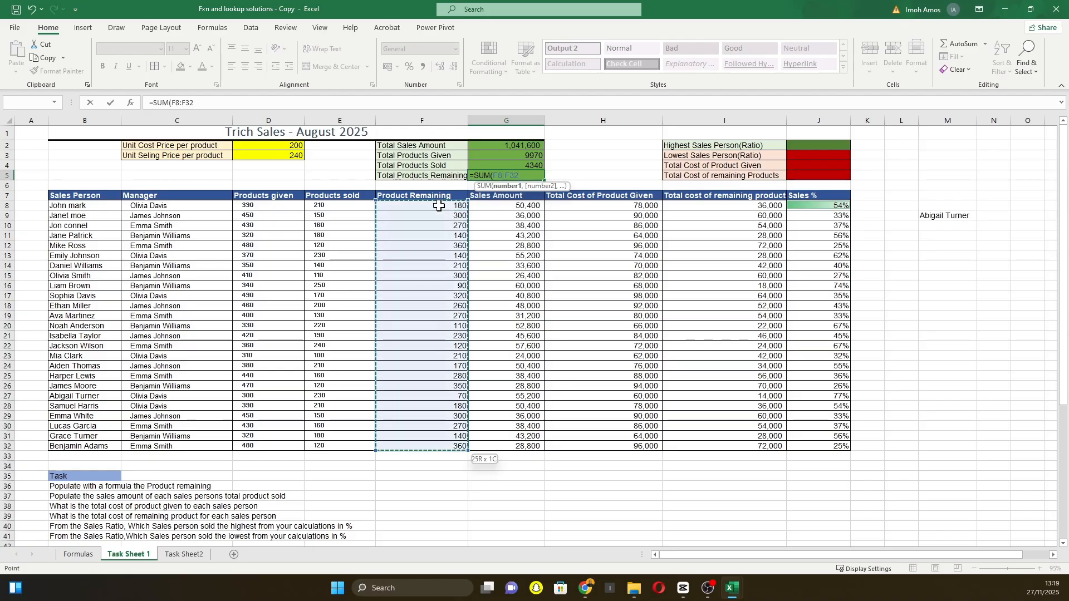
{"action": "key", "text": "Return"}
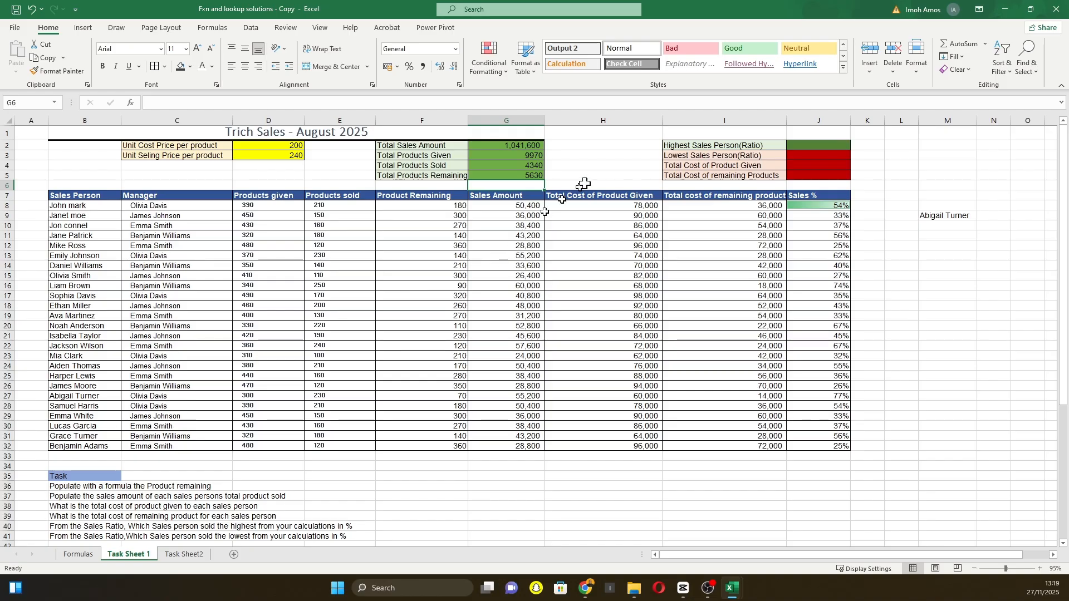
Enter the heading "% of Sales" in H1, above the cells beside the summary totals.
{"action": "left_click", "coordinate": [576, 136]}
{"action": "type", "text": "% "}
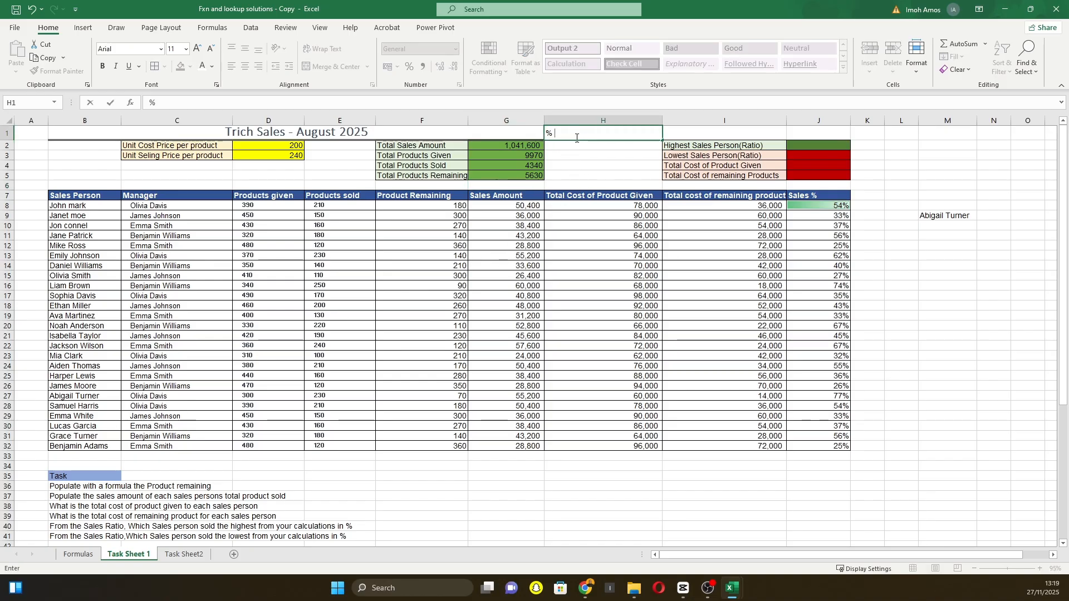
{"action": "type", "text": "of Sales"}
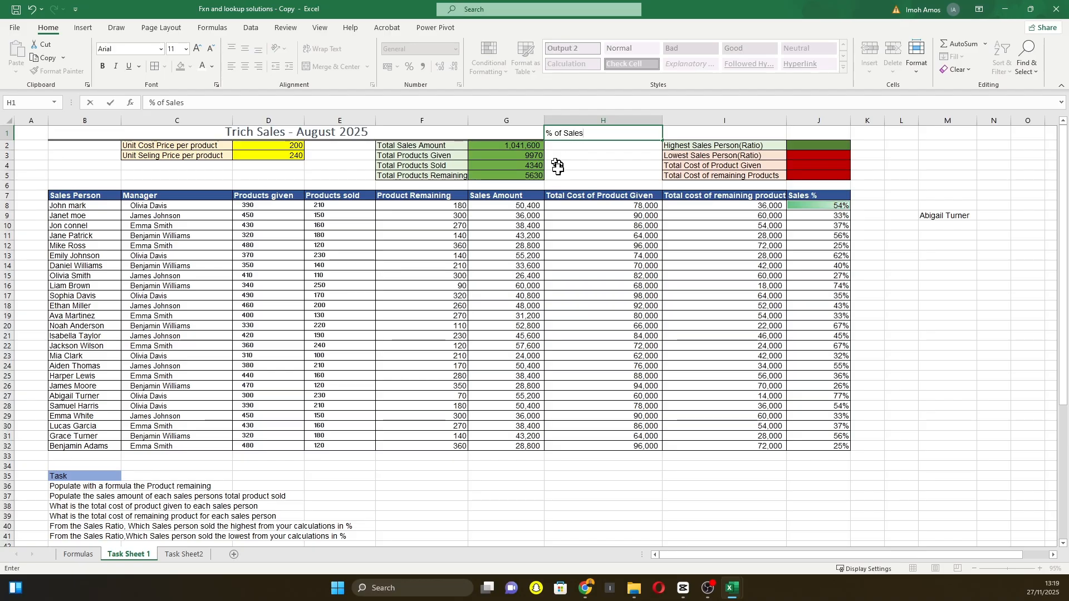
{"action": "key", "text": "Return"}
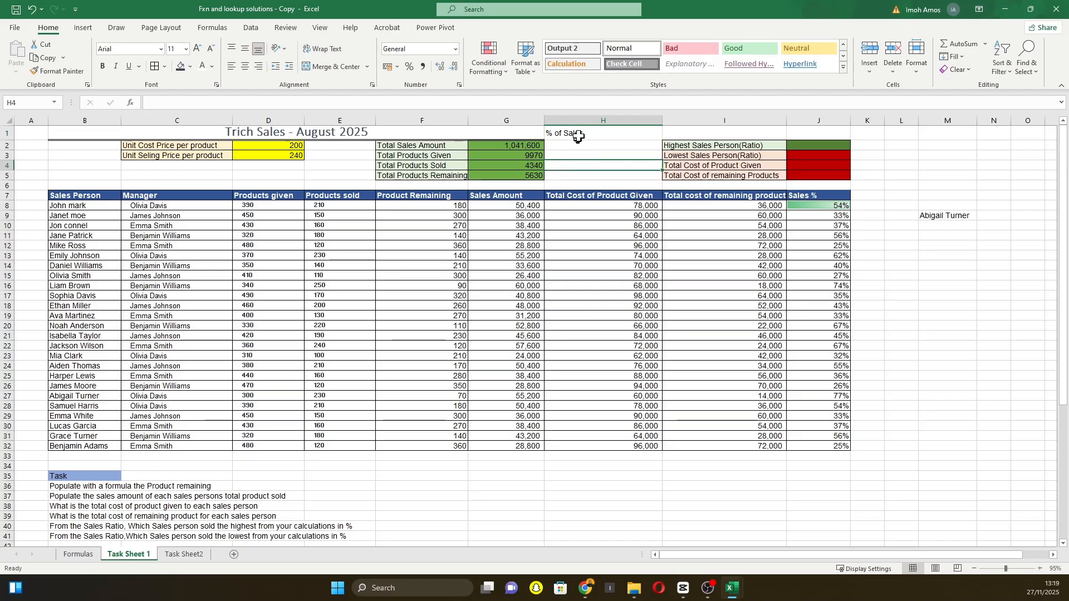
Format the % of Sales heading in H1 with a dark grey fill and bold white text.
{"action": "left_click", "coordinate": [579, 136]}
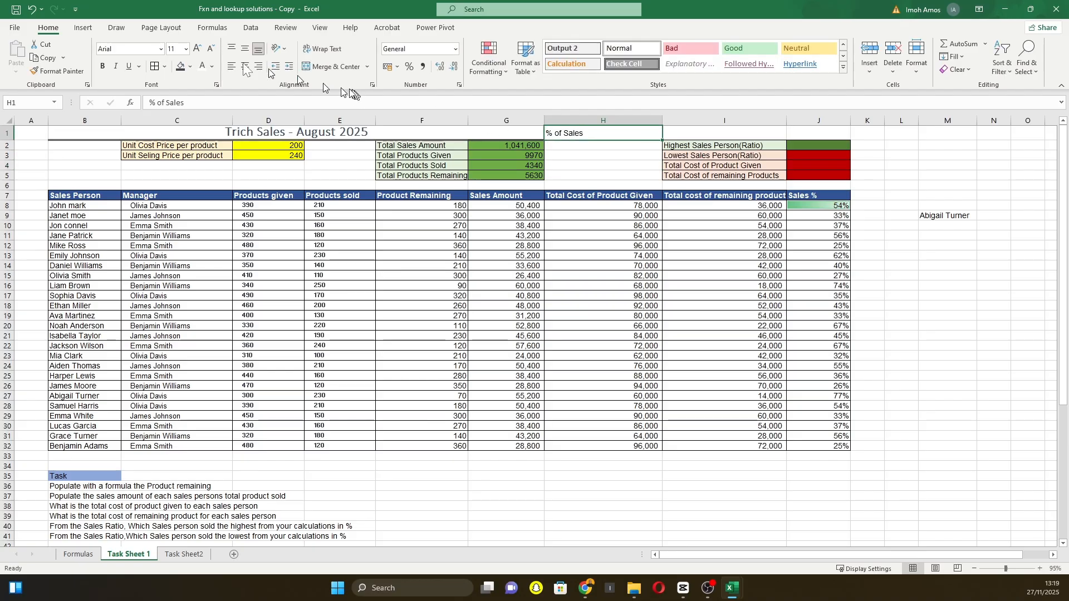
{"action": "left_click", "coordinate": [192, 67]}
{"action": "left_click", "coordinate": [194, 121]}
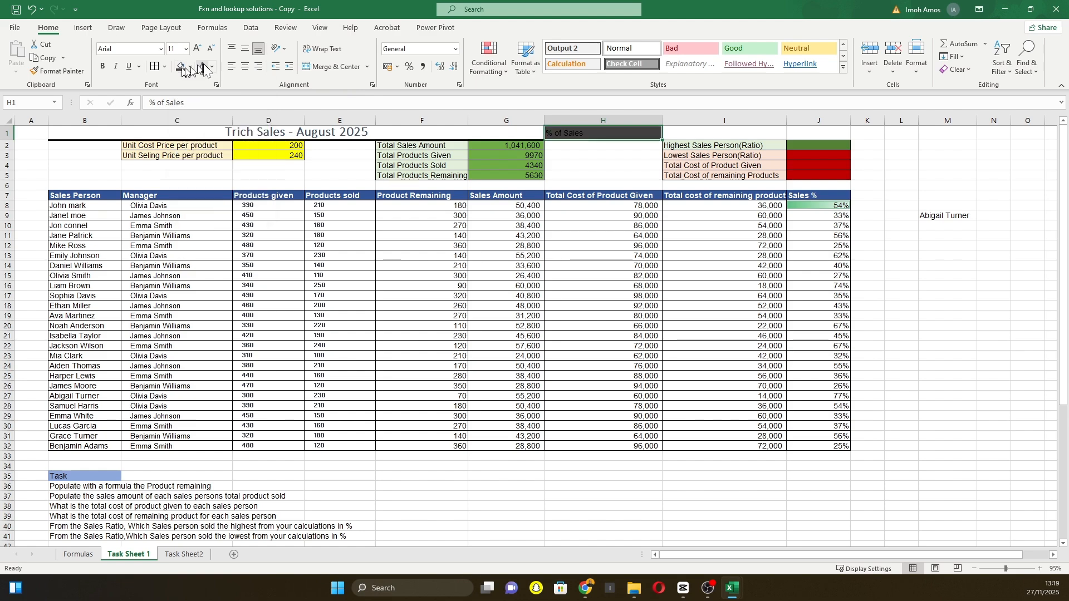
{"action": "left_click", "coordinate": [202, 65]}
{"action": "left_click", "coordinate": [104, 66]}
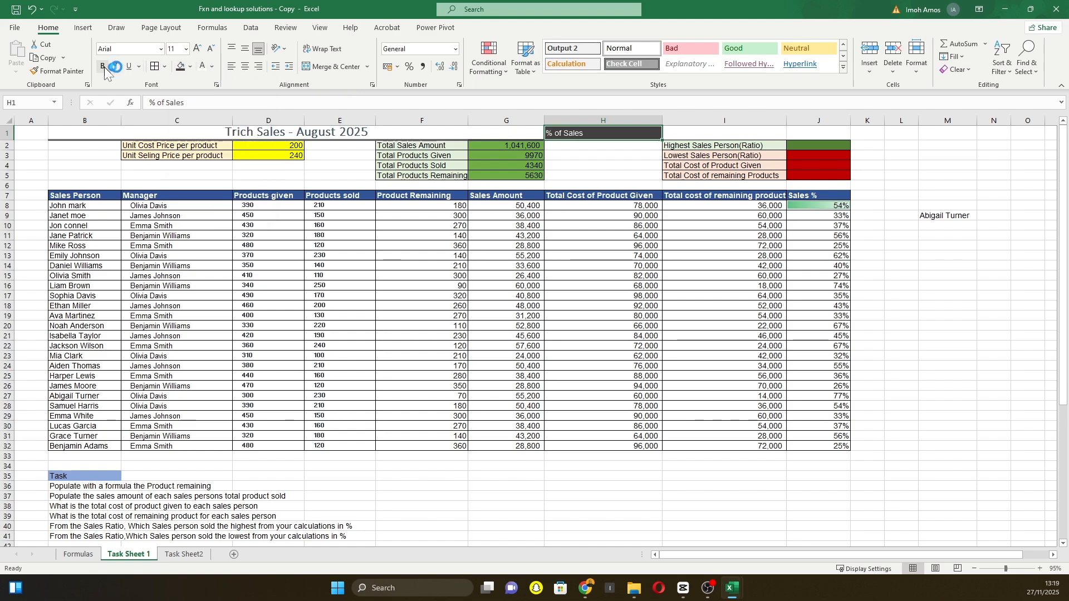
Calculate the overall sales ratio in H2 as Total Products Sold divided by Total Products Given, using =G4/G3.
{"action": "left_click", "coordinate": [584, 148]}
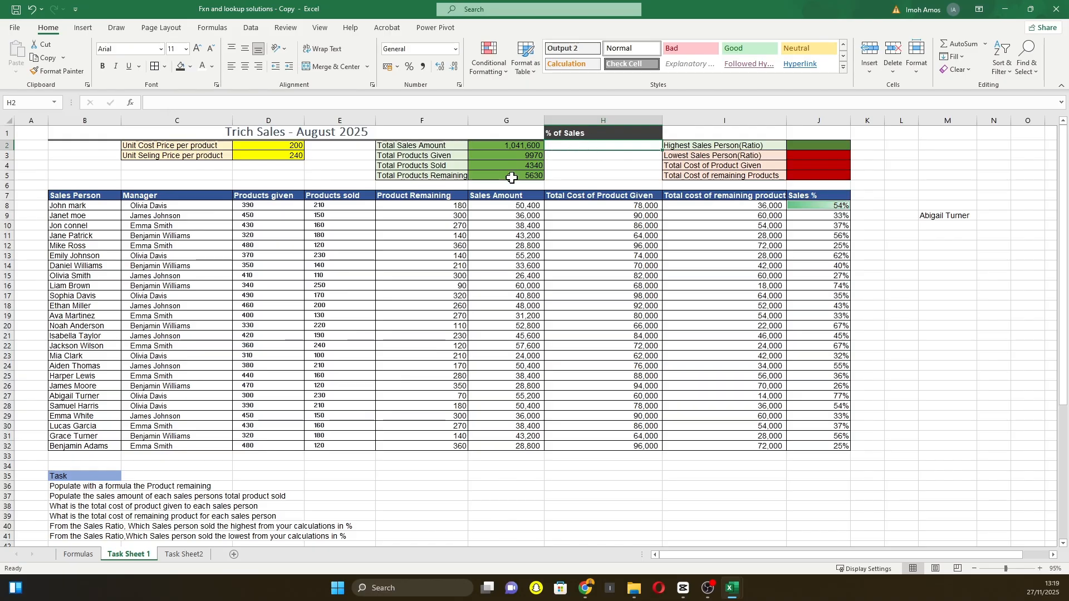
{"action": "type", "text": "="}
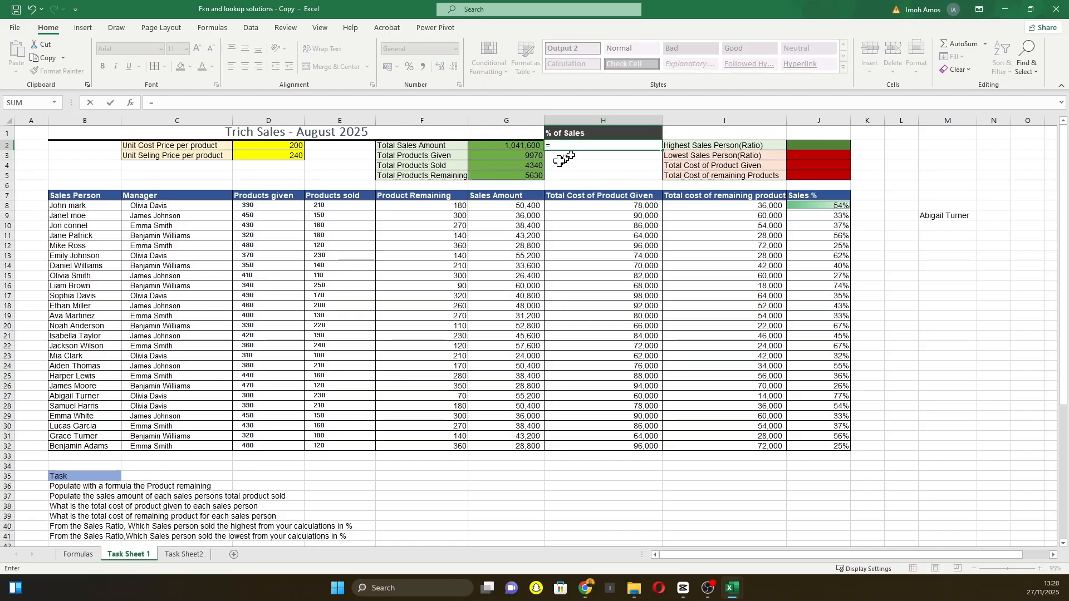
{"action": "left_click", "coordinate": [511, 167]}
{"action": "type", "text": "/"}
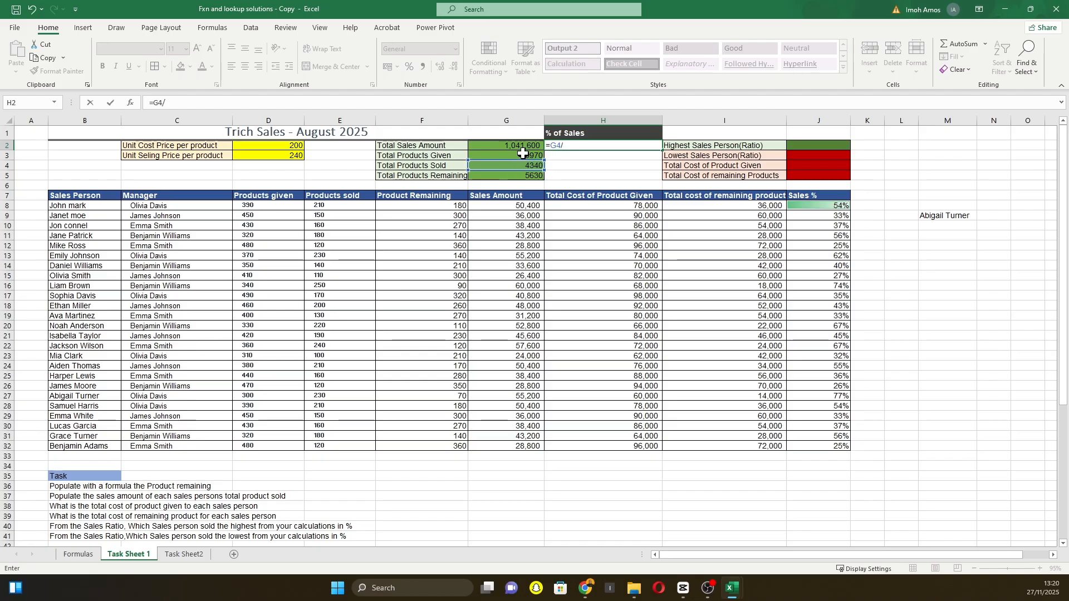
{"action": "left_click", "coordinate": [522, 155]}
{"action": "key", "text": "Return"}
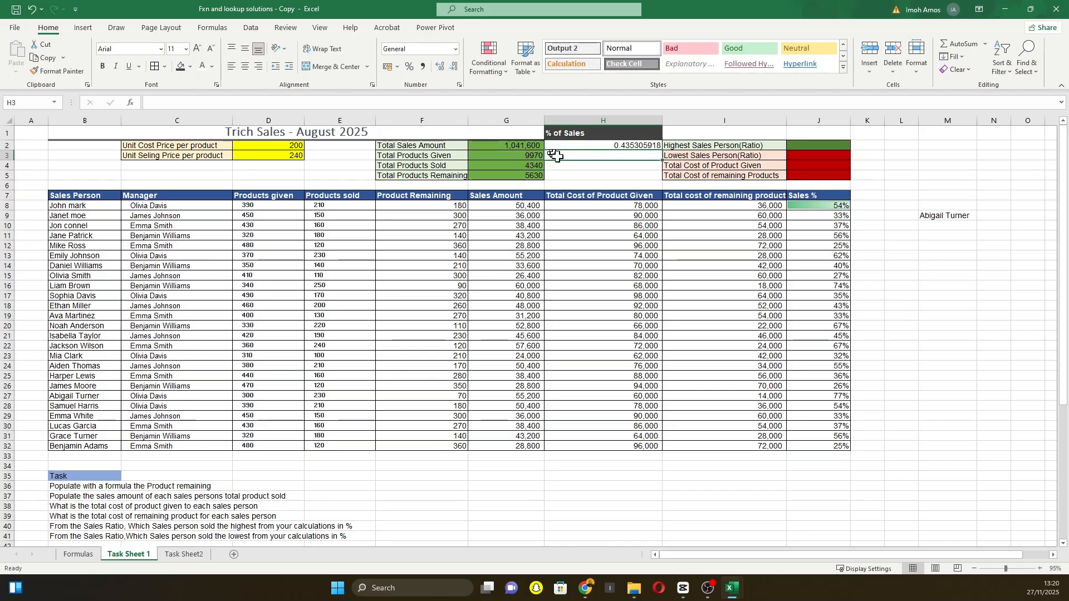
Format the sales ratio in H2 as a percentage.
{"action": "left_click", "coordinate": [625, 143]}
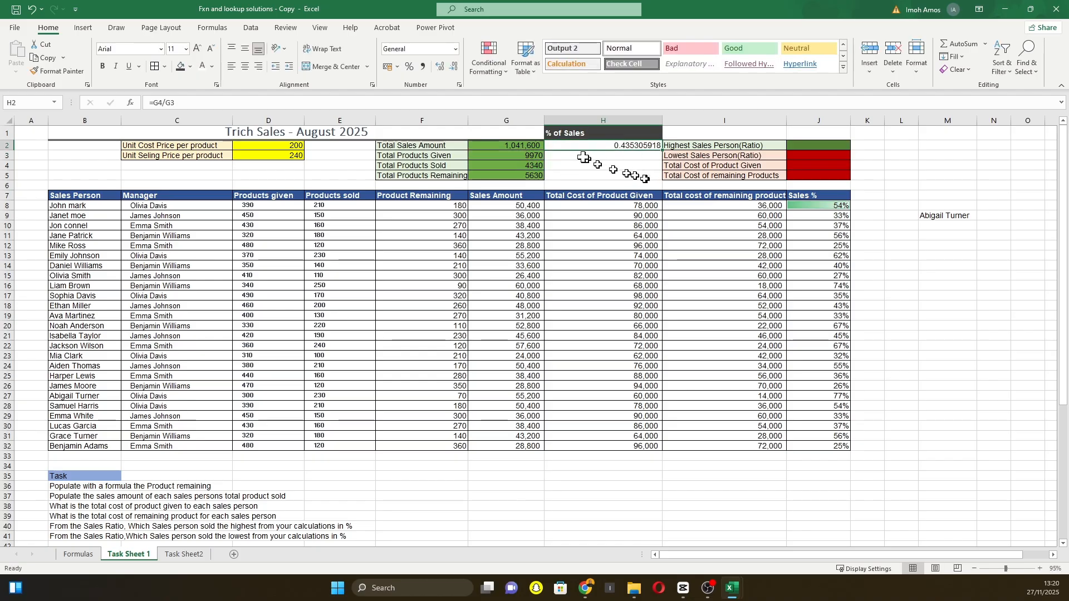
{"action": "left_click", "coordinate": [410, 65]}
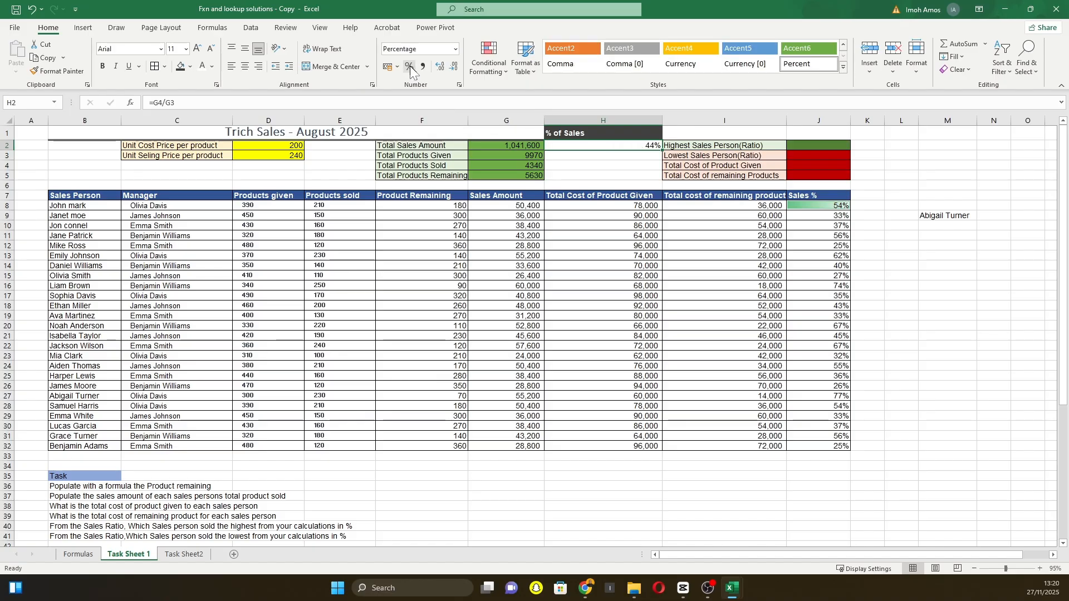
{"action": "left_click", "coordinate": [614, 176]}
{"action": "left_click", "coordinate": [626, 146]}
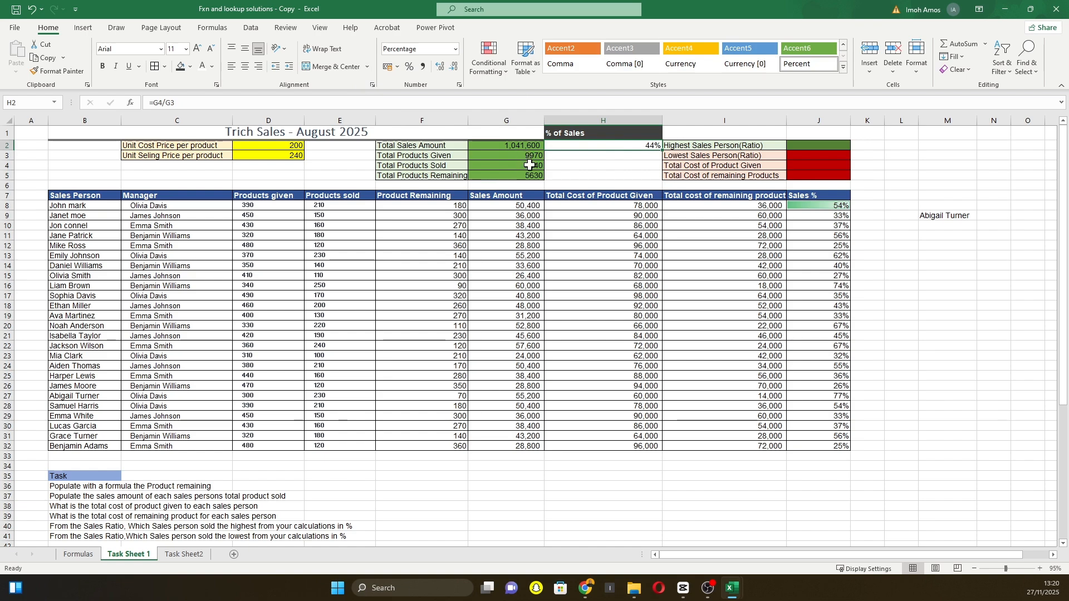
{"action": "left_click", "coordinate": [595, 166]}
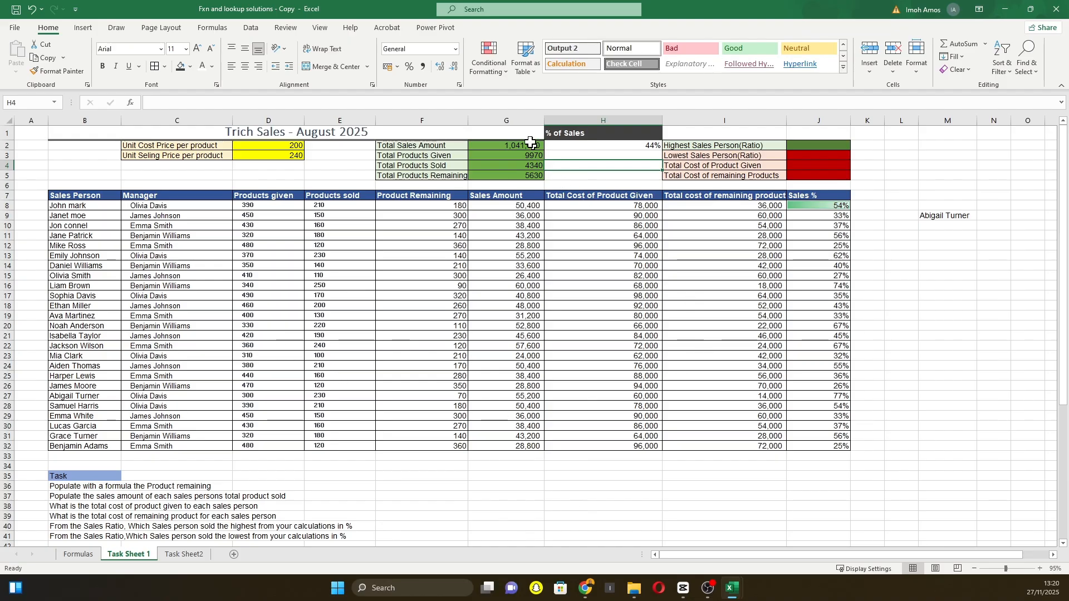
Change the heading in H1 to "Total % of Sales".
{"action": "double_click", "coordinate": [549, 133]}
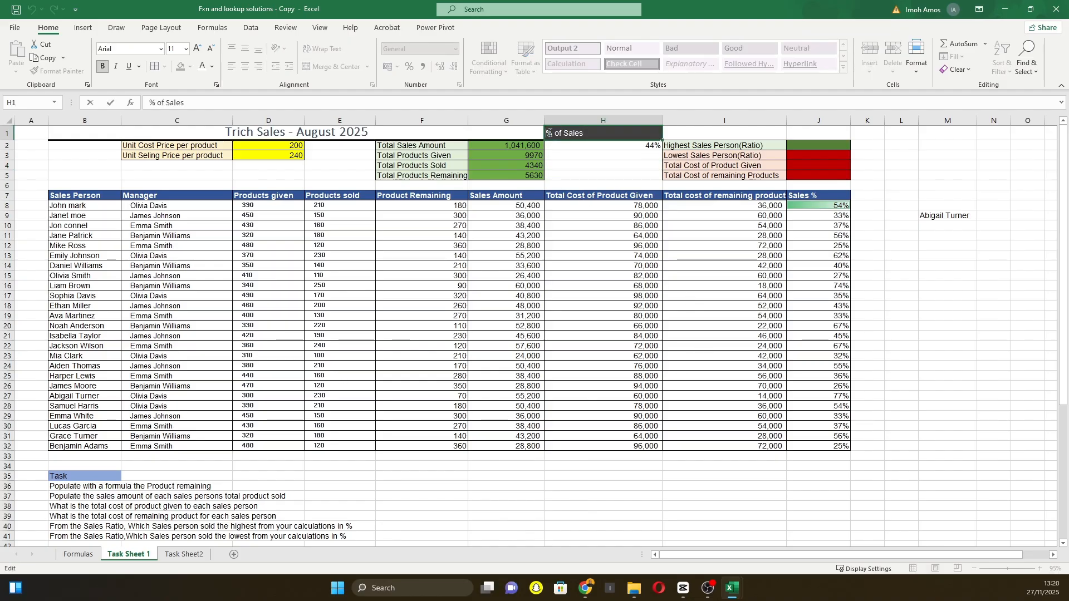
{"action": "type", "text": "Total"}
{"action": "left_click", "coordinate": [594, 165]}
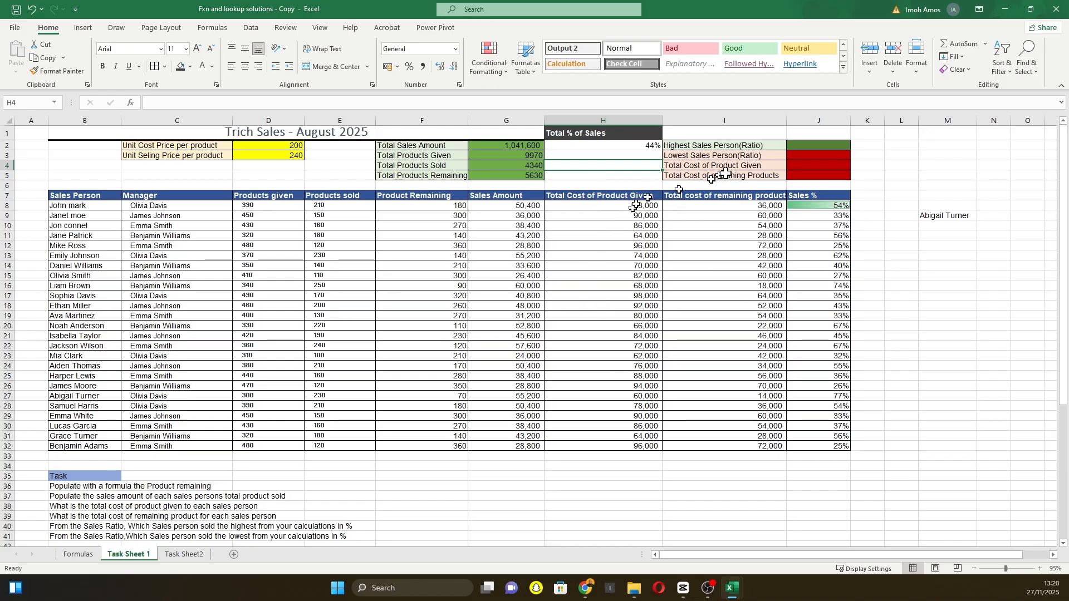
Calculate the Highest Sales Person ratio in J2 with =MAX(J8:J32) and check it against the matching Sales % in row 27.
{"action": "left_click", "coordinate": [806, 144]}
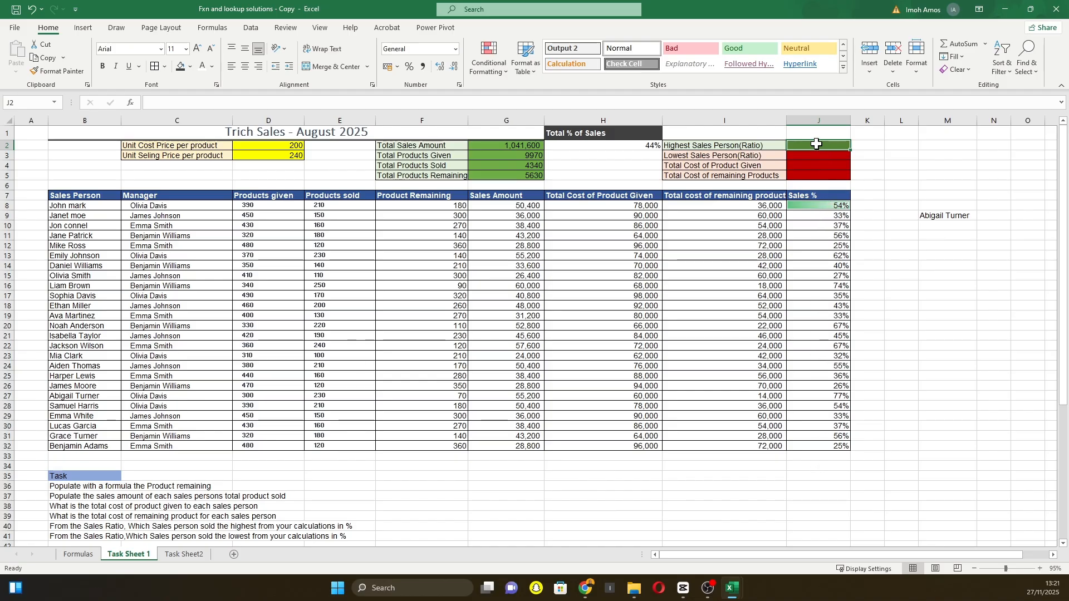
{"action": "type", "text": "="}
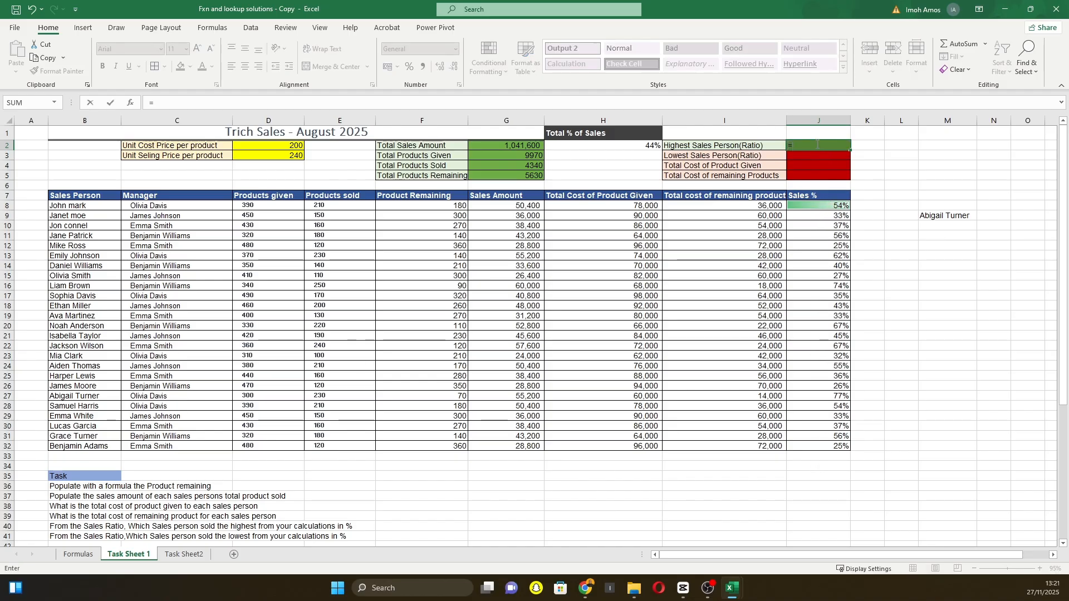
{"action": "type", "text": "m"}
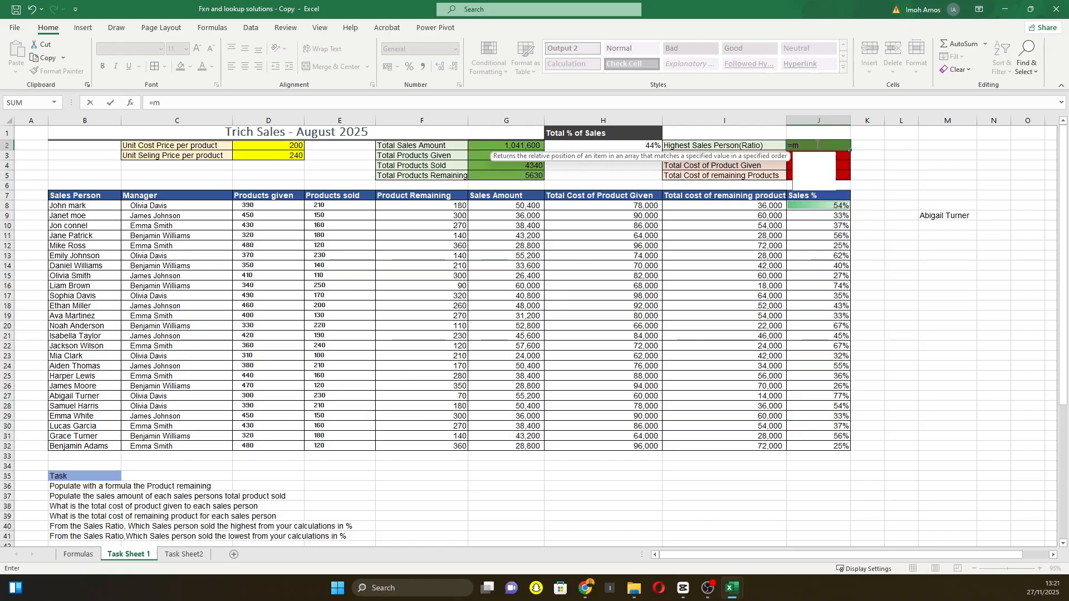
{"action": "type", "text": "ax"}
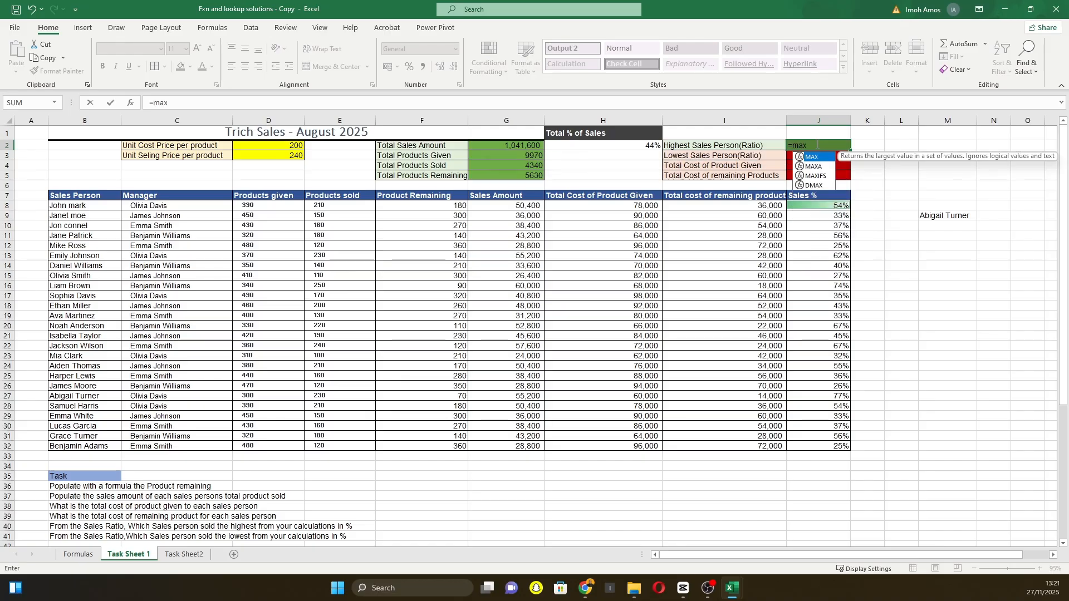
{"action": "key", "text": "Tab"}
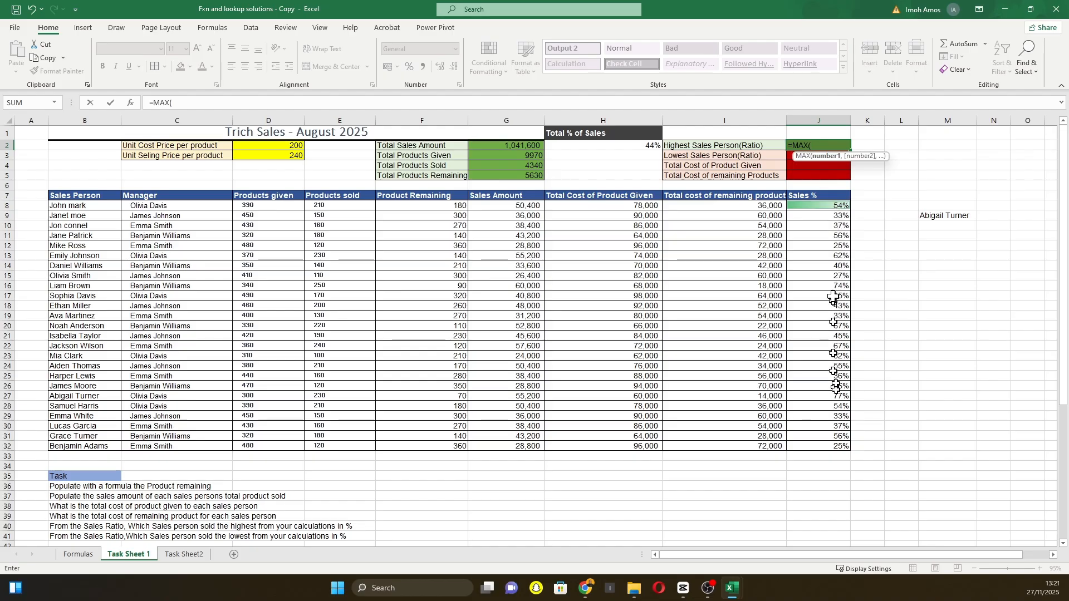
{"action": "left_click_drag", "start_coordinate": [819, 207], "coordinate": [837, 437]}
{"action": "key", "text": "Return"}
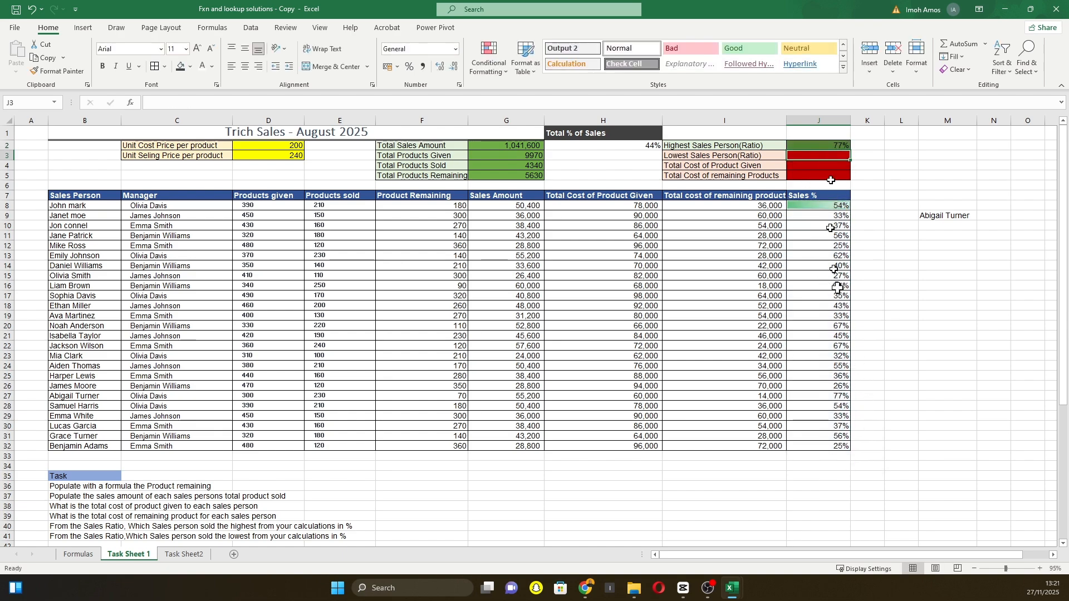
{"action": "left_click", "coordinate": [846, 394]}
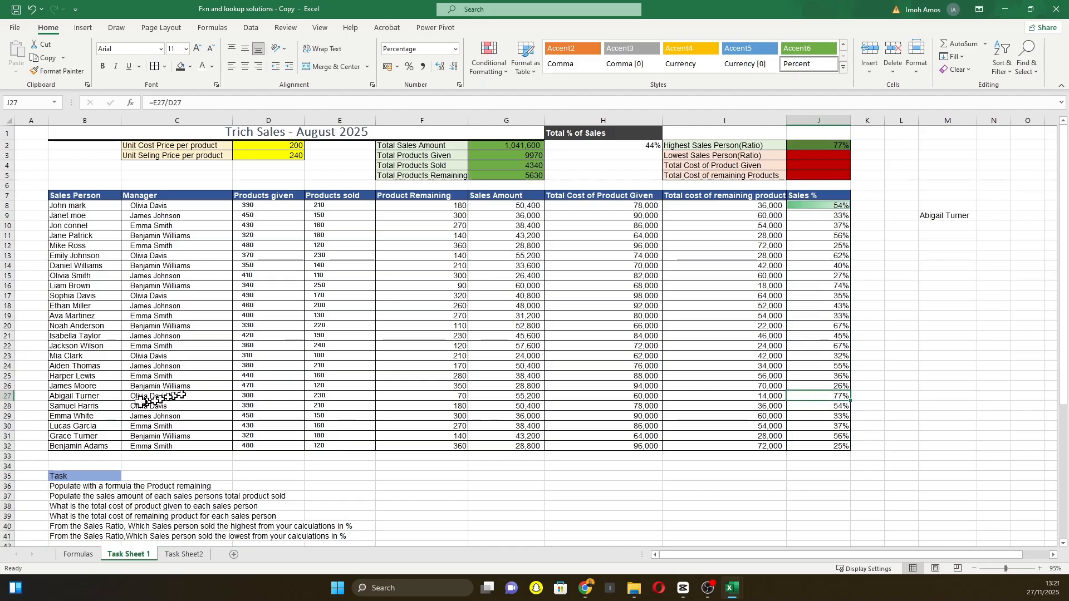
{"action": "left_click", "coordinate": [3, 397]}
{"action": "left_click", "coordinate": [834, 146]}
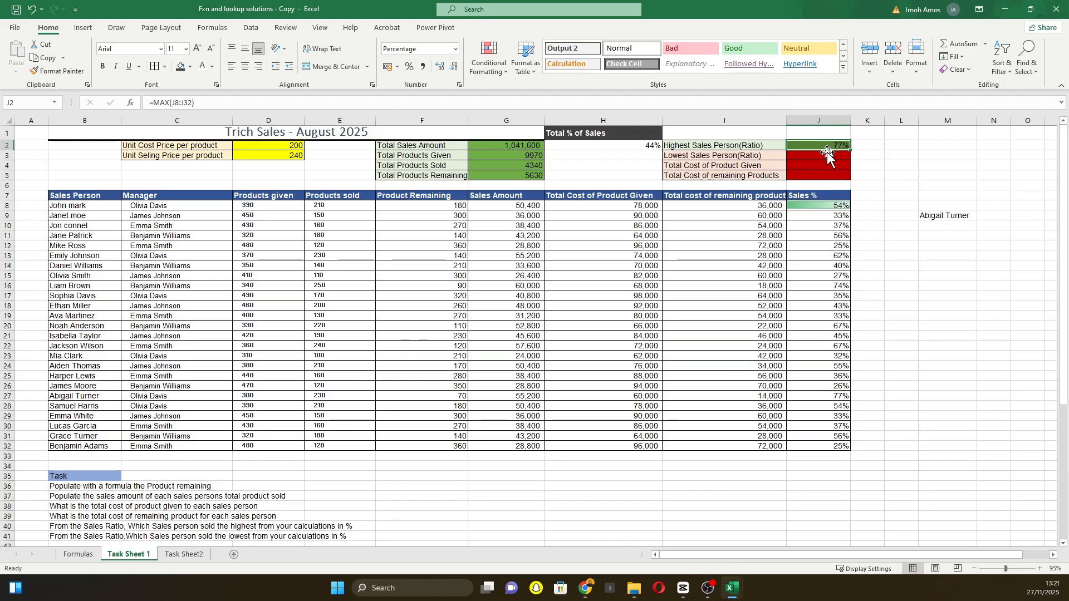
Calculate the Lowest Sales Person ratio in J3 with =MIN(J8:J32).
{"action": "left_click", "coordinate": [814, 156]}
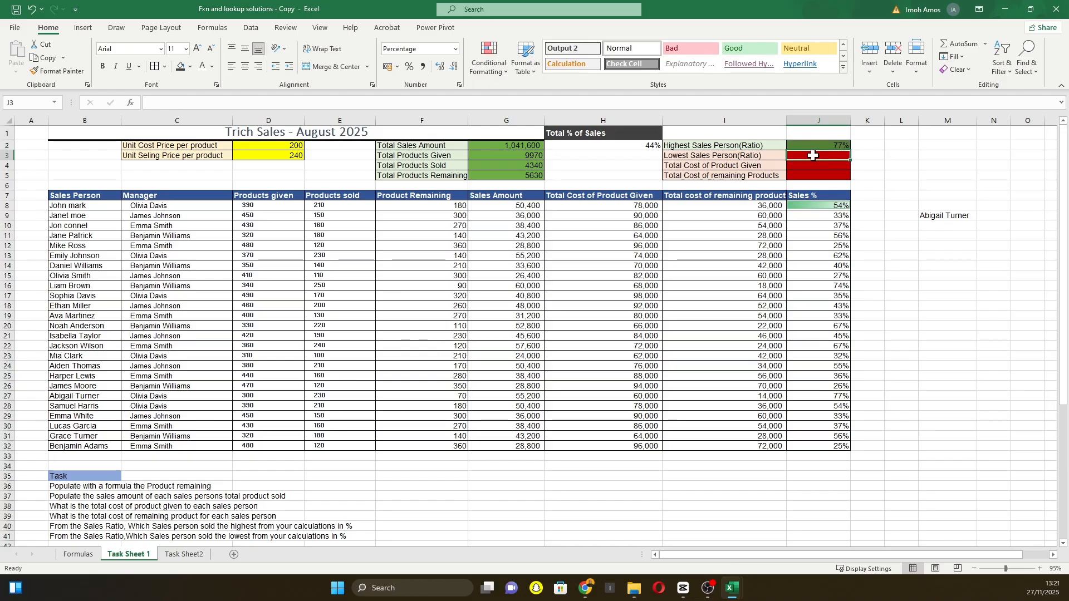
{"action": "type", "text": "=min"}
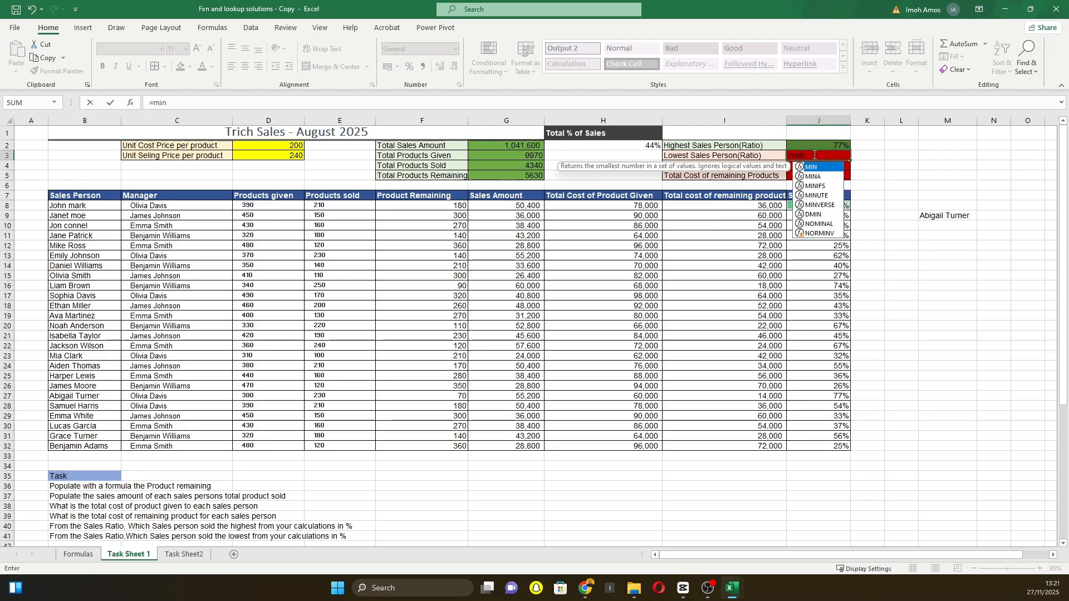
{"action": "key", "text": "Tab"}
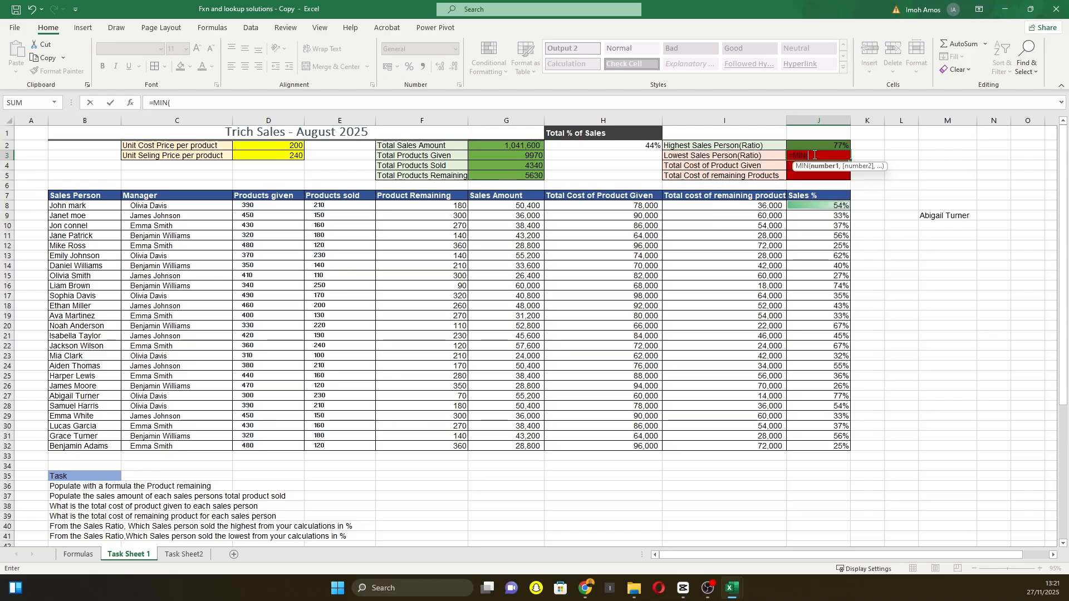
{"action": "left_click_drag", "start_coordinate": [822, 206], "coordinate": [829, 447]}
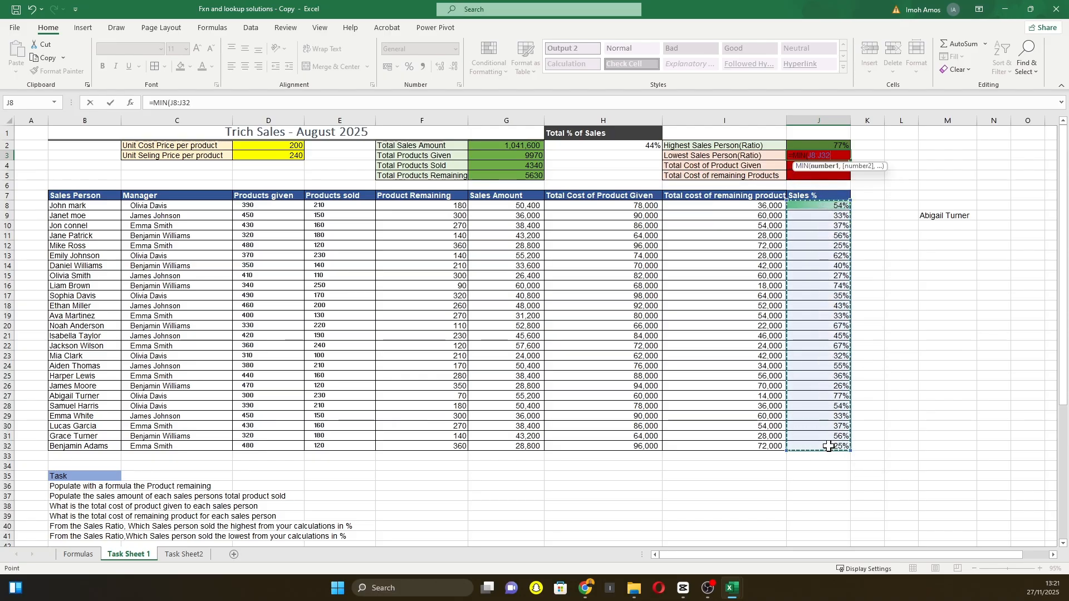
{"action": "key", "text": "Return"}
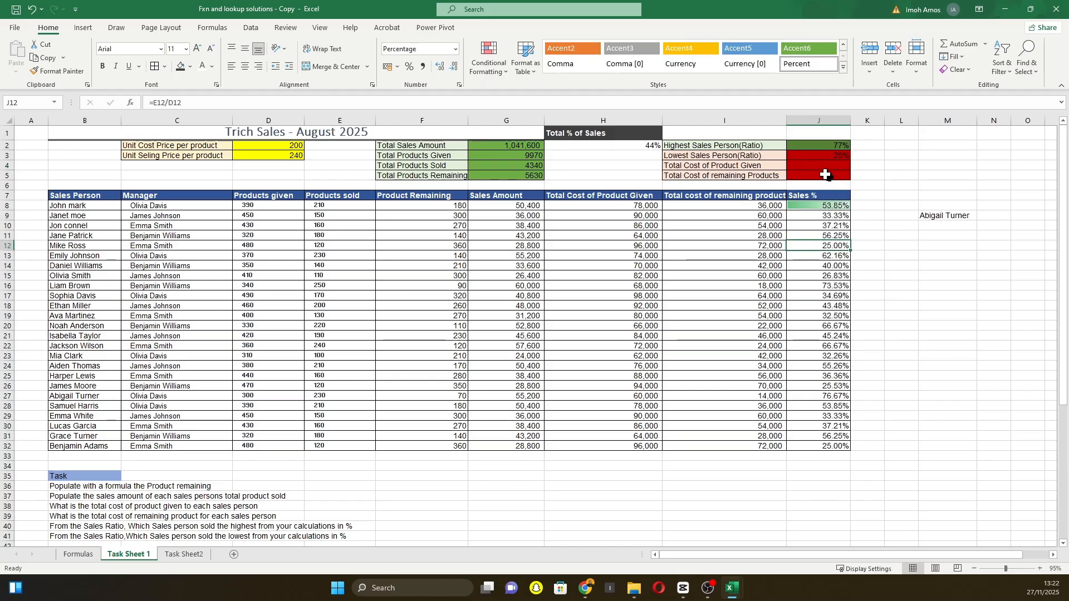
Calculate Total Cost of Product Given in J4 with =SUM(H8:H32).
{"action": "left_click", "coordinate": [830, 165]}
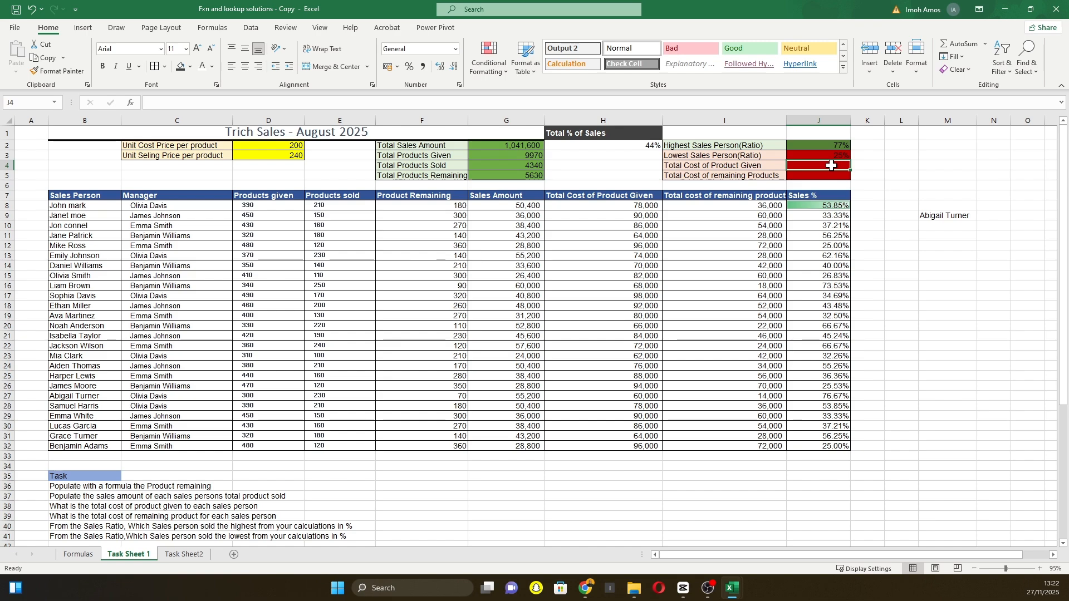
{"action": "type", "text": "=su"}
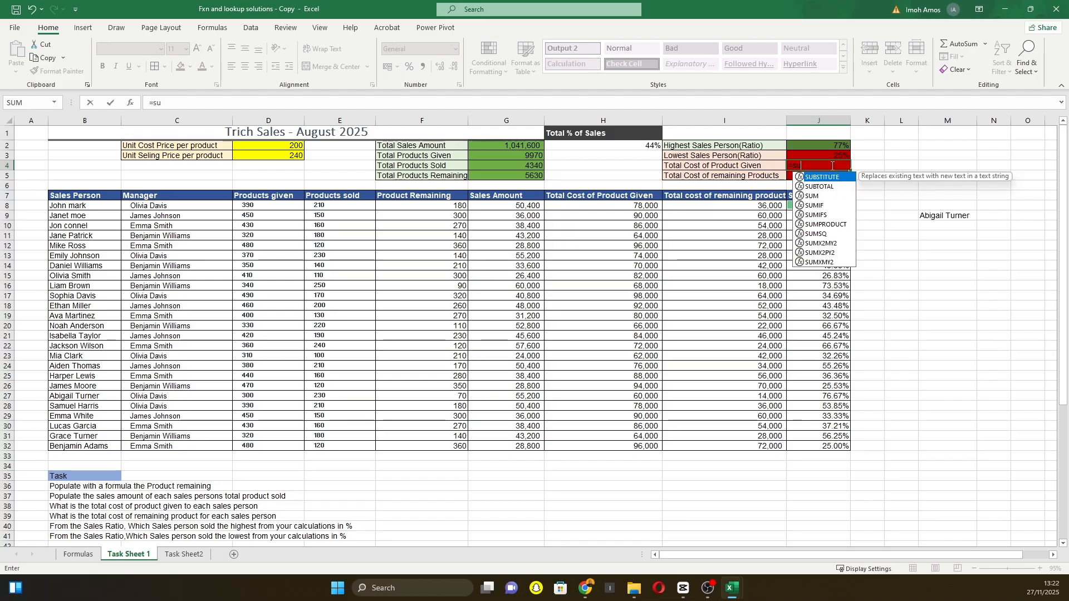
{"action": "type", "text": "m"}
{"action": "key", "text": "Tab"}
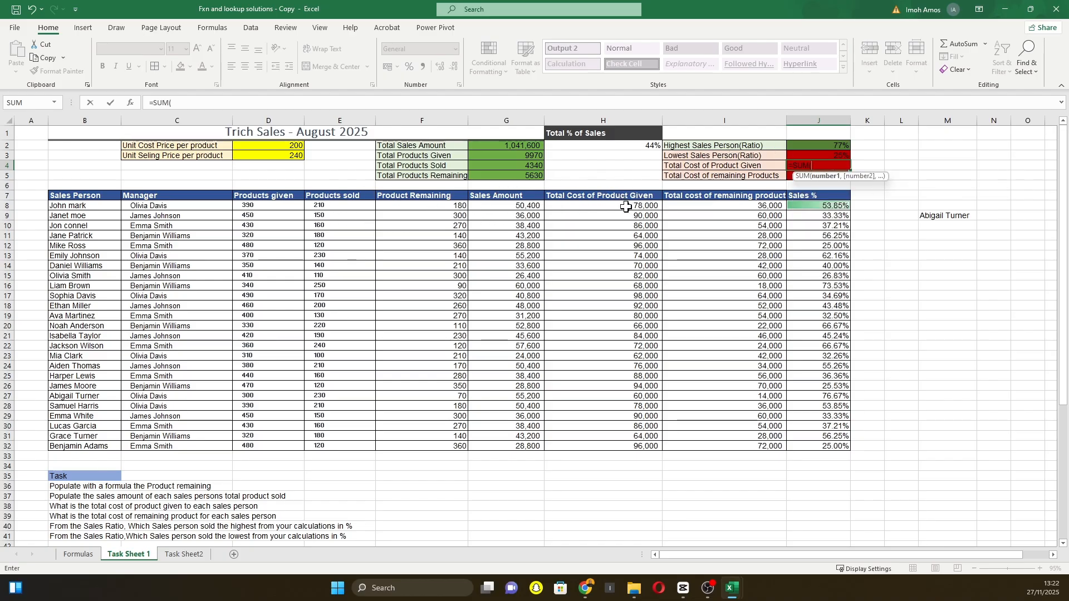
{"action": "left_click_drag", "start_coordinate": [626, 207], "coordinate": [614, 449]}
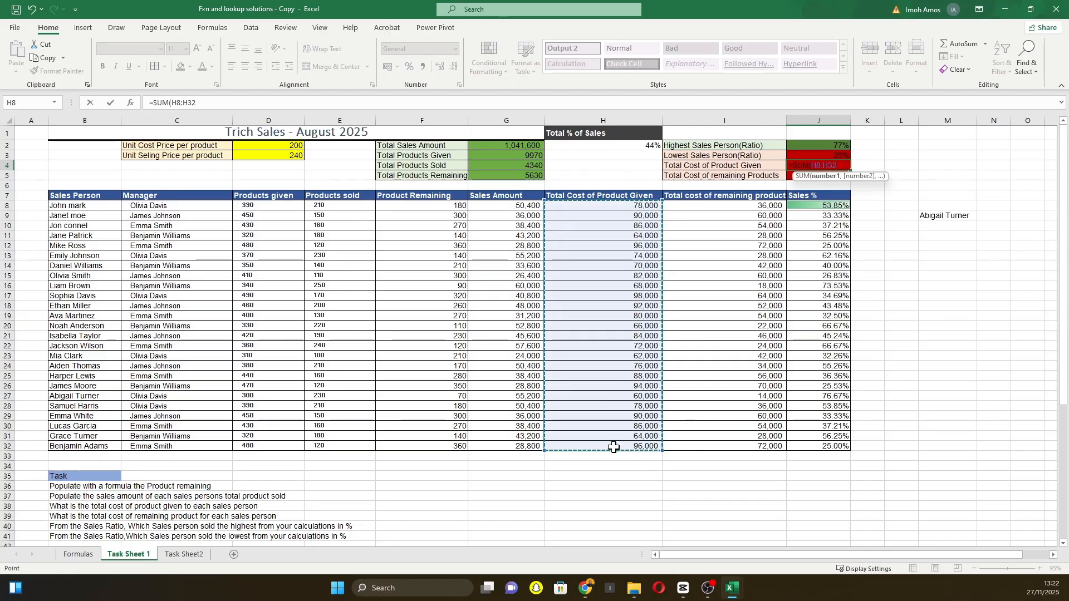
{"action": "key", "text": "Return"}
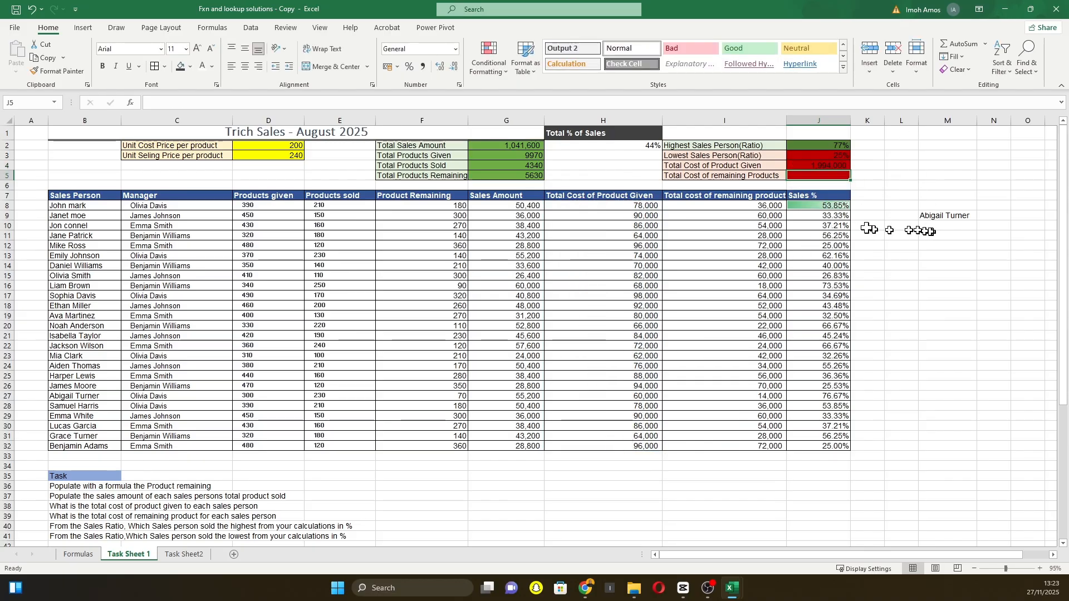
Try to calculate Total Cost of remaining Products in J5 with =SUM(F8:F32).
{"action": "type", "text": "="}
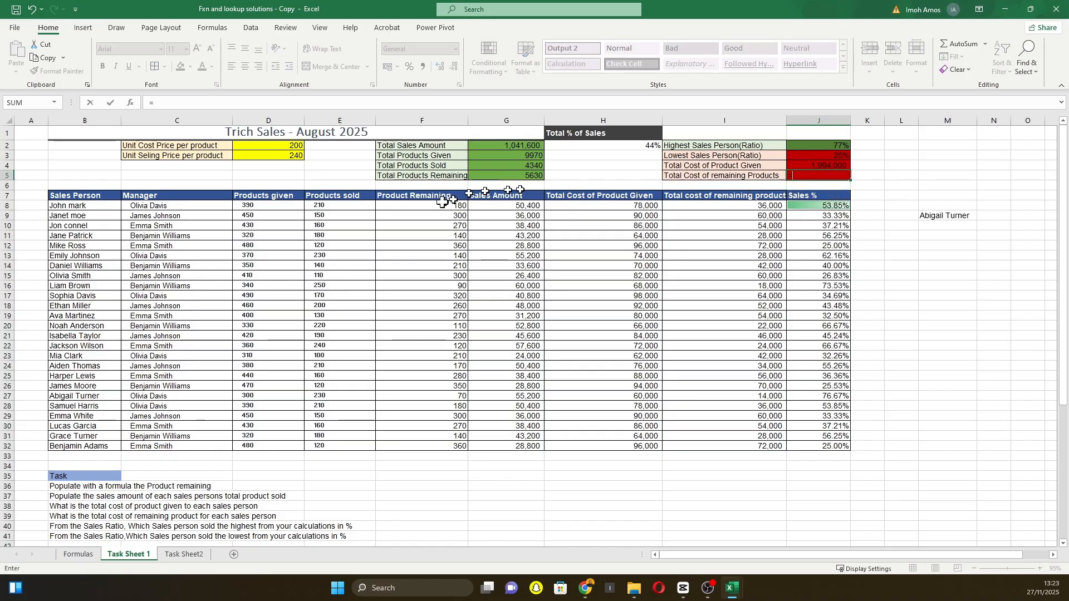
{"action": "type", "text": "sum"}
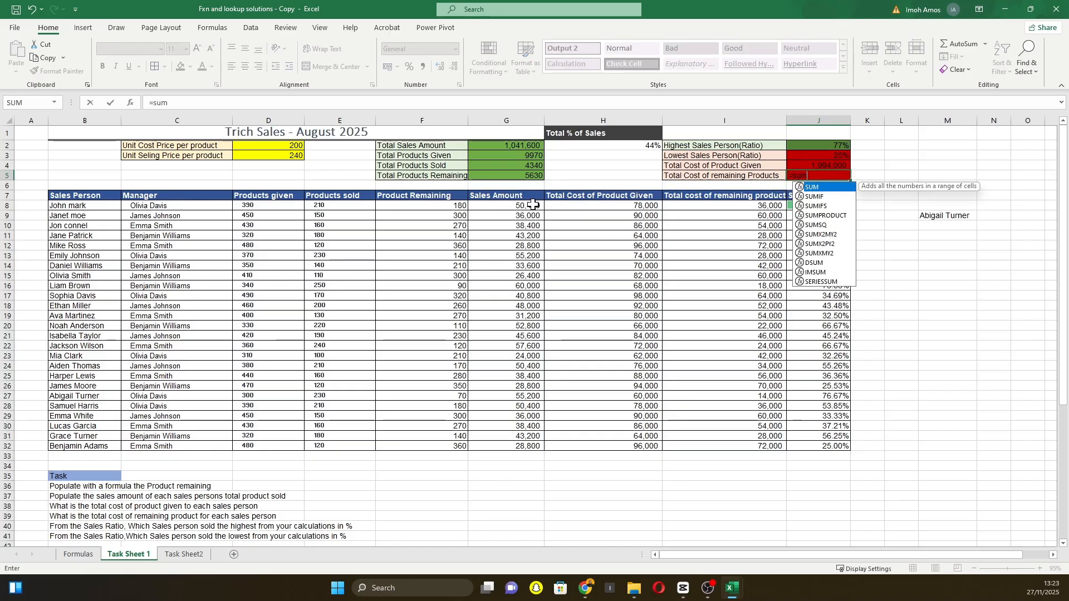
{"action": "key", "text": "Tab"}
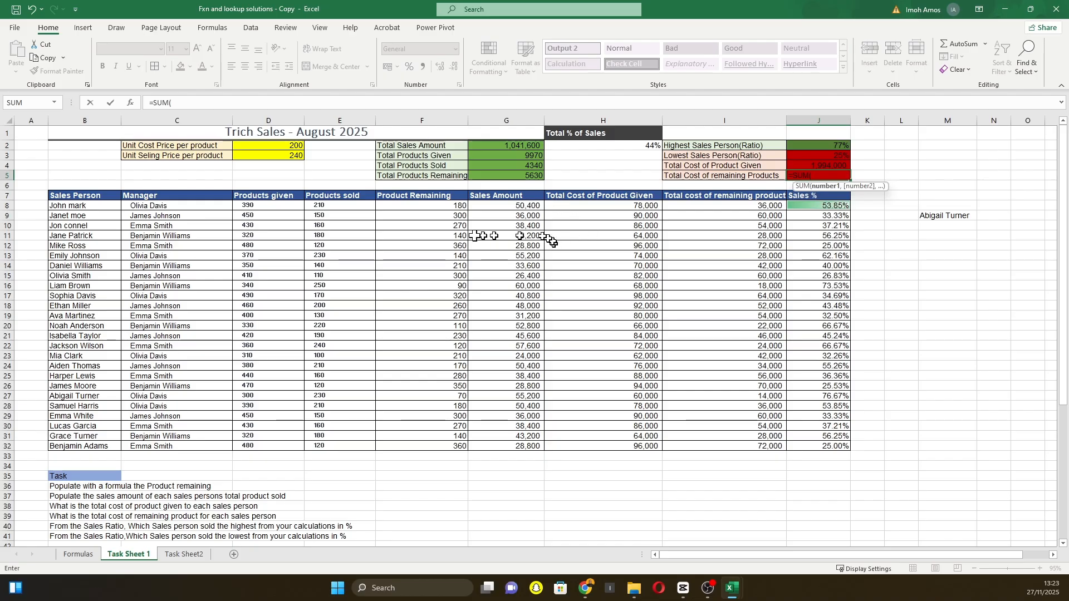
{"action": "left_click_drag", "start_coordinate": [398, 206], "coordinate": [398, 451]}
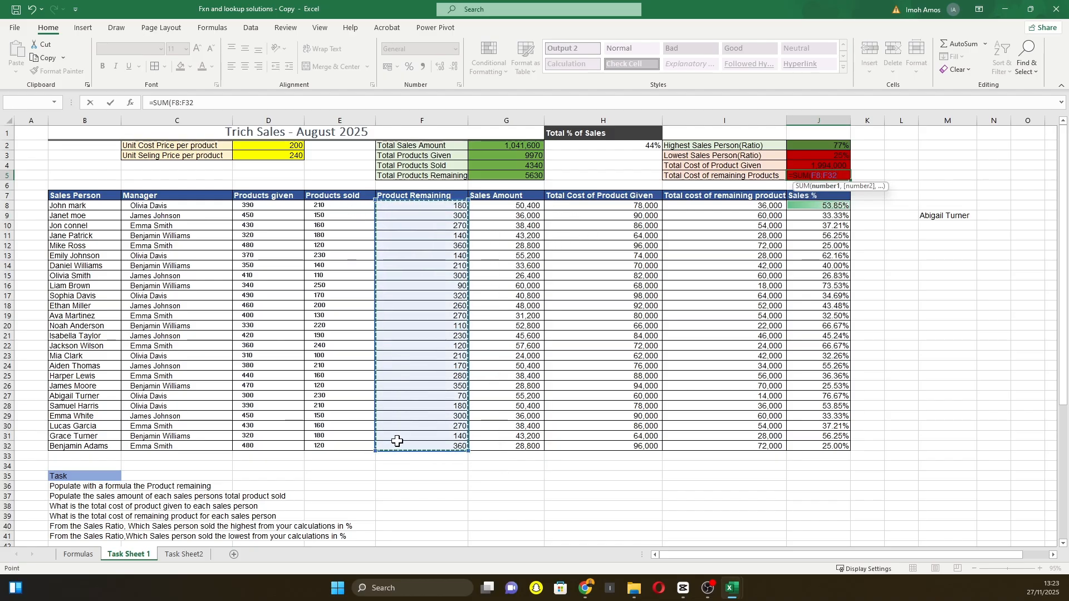
{"action": "key", "text": "Return"}
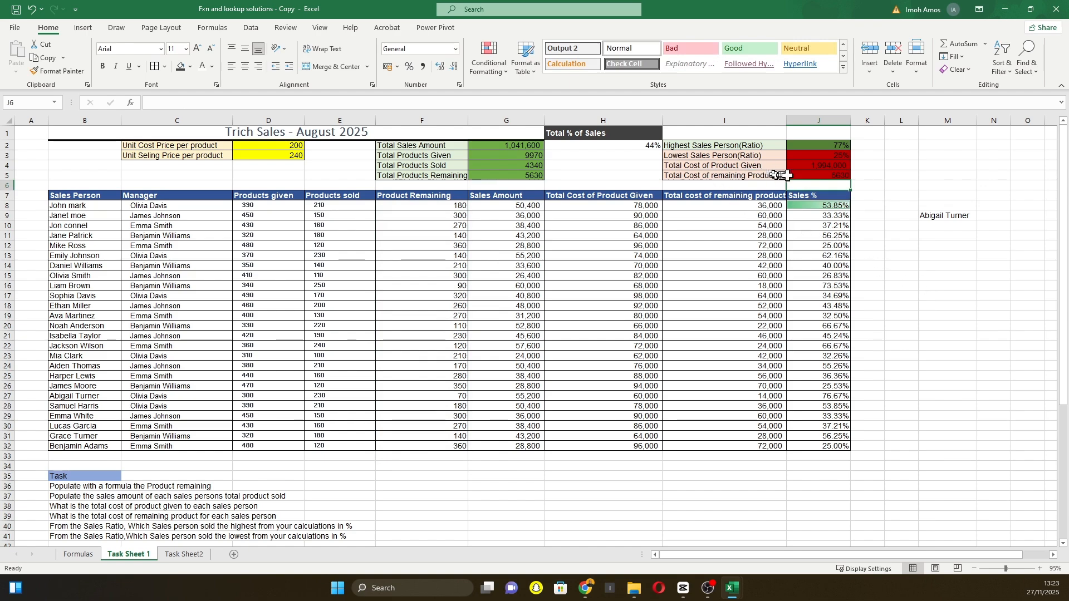
Correct the Total Cost of remaining Products formula in J5 to =SUM(I8:I32).
{"action": "double_click", "coordinate": [817, 177]}
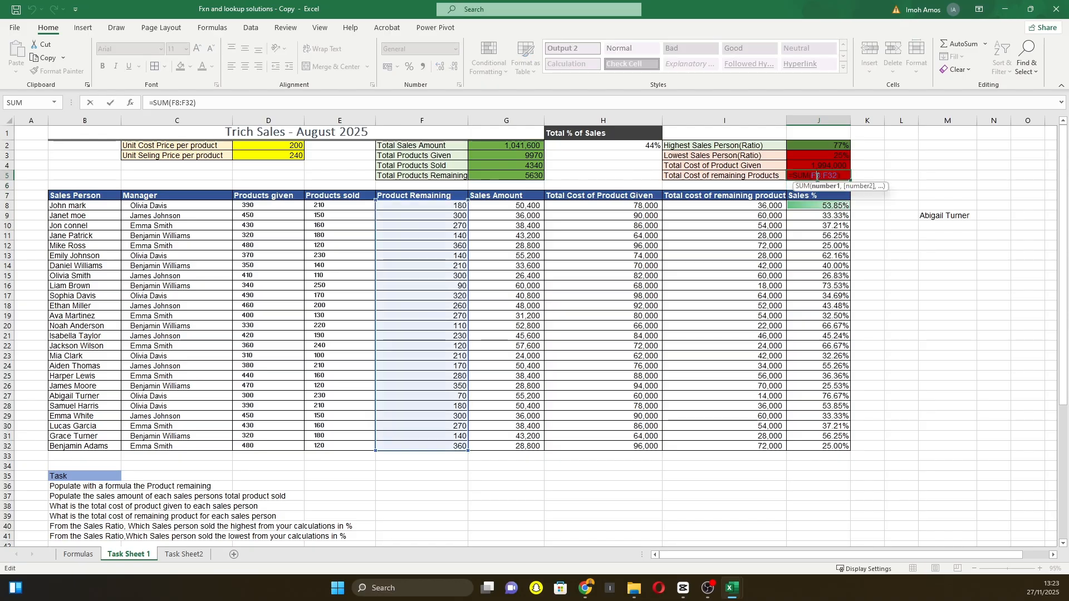
{"action": "left_click", "coordinate": [851, 178]}
{"action": "key", "text": "BackSpace"}
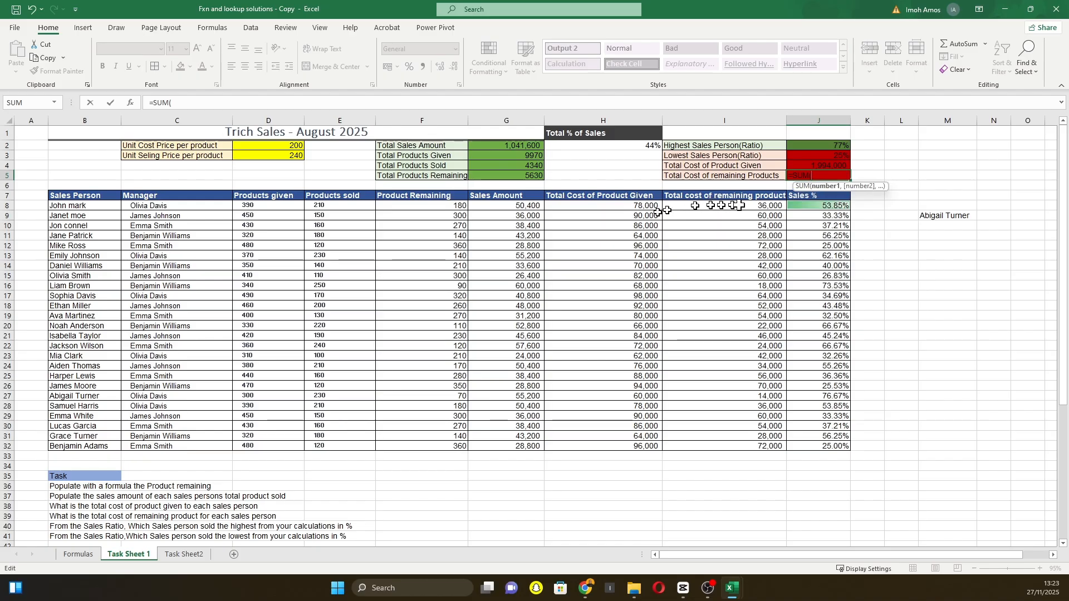
{"action": "left_click_drag", "start_coordinate": [739, 205], "coordinate": [717, 451]}
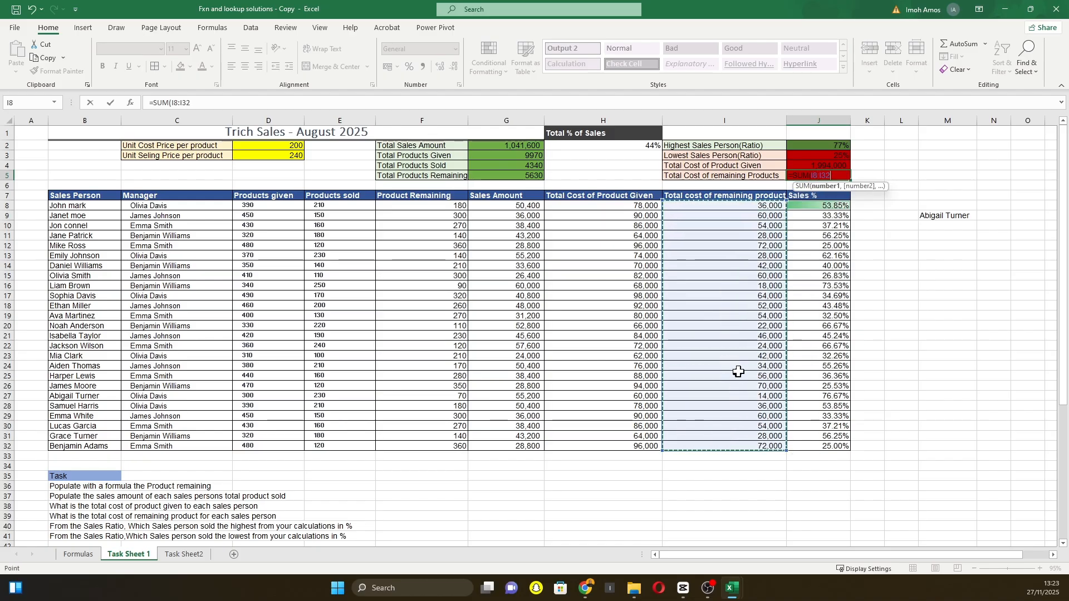
{"action": "key", "text": "Return"}
{"action": "left_click", "coordinate": [953, 333]}
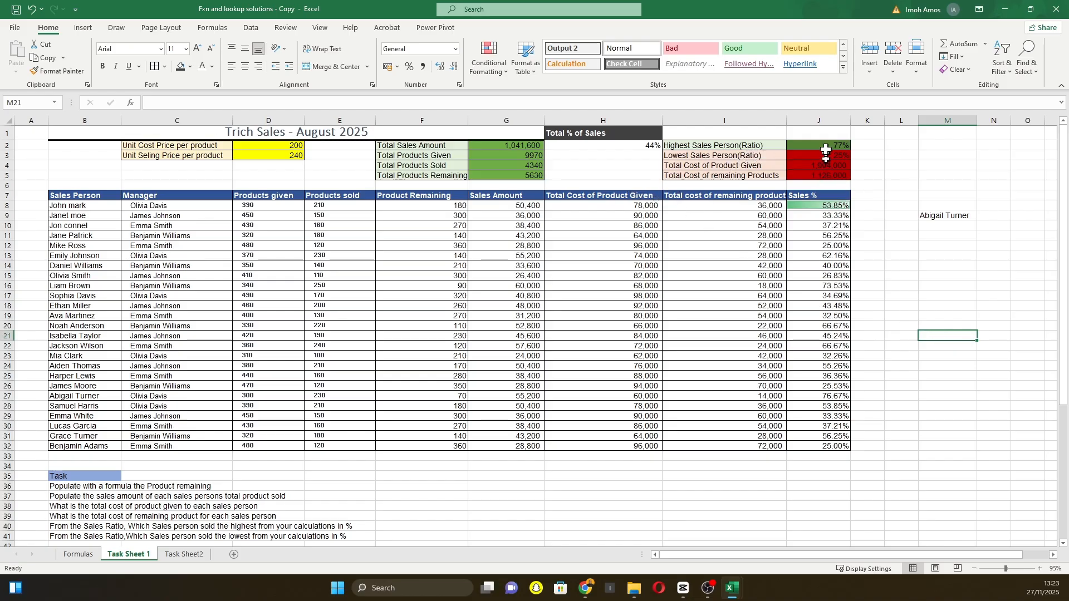
Make the ratio and cost results in J2:J5 and the summary totals in G2:G5 bold.
{"action": "left_click", "coordinate": [826, 145]}
{"action": "left_click_drag", "start_coordinate": [826, 145], "coordinate": [821, 167]}
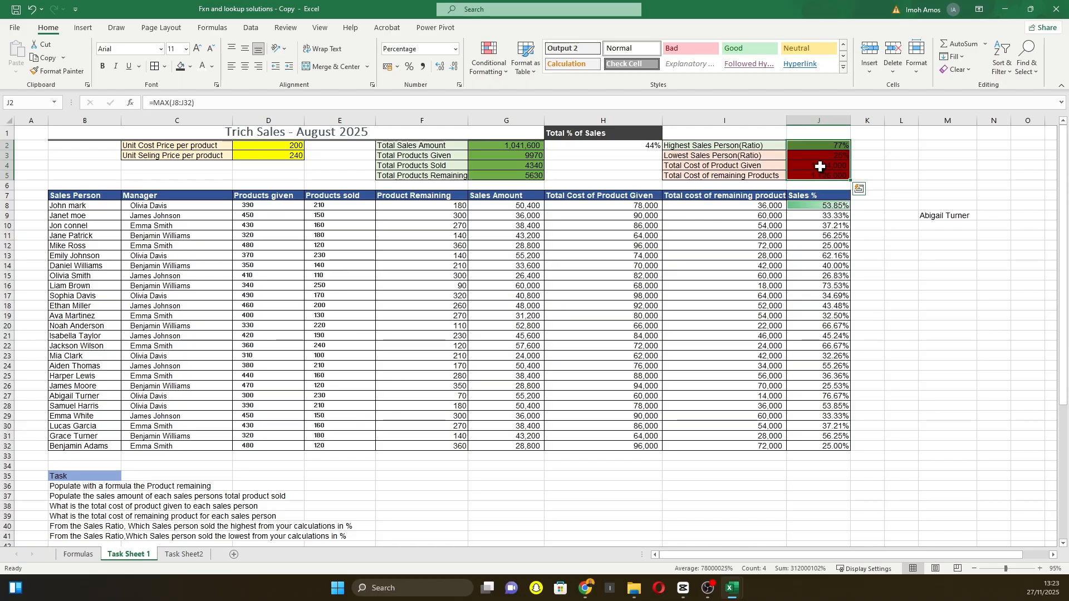
{"action": "left_click", "coordinate": [894, 144]}
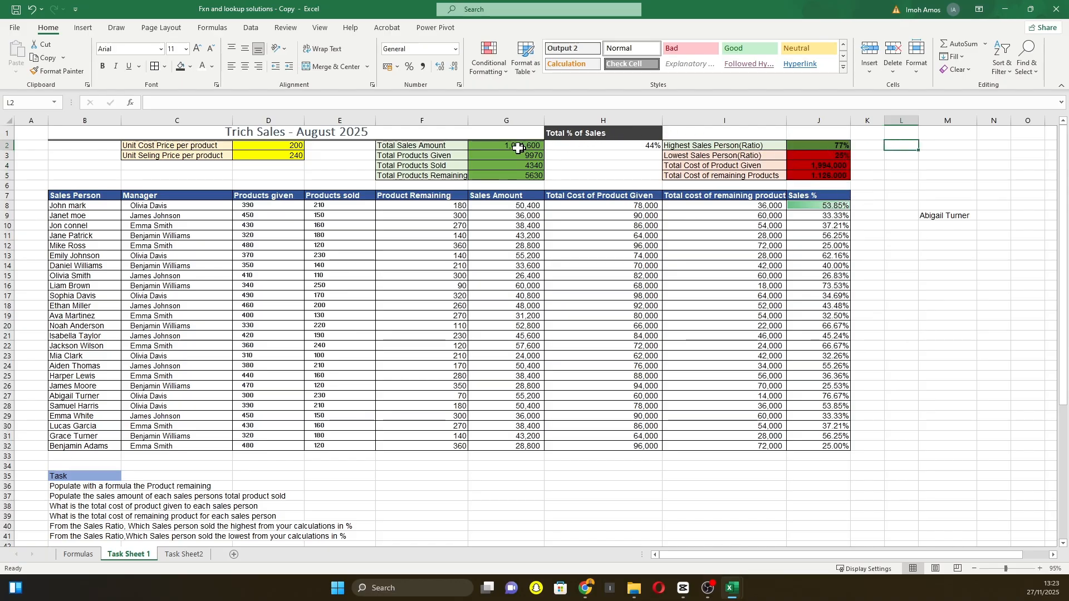
{"action": "left_click_drag", "start_coordinate": [500, 142], "coordinate": [514, 175]}
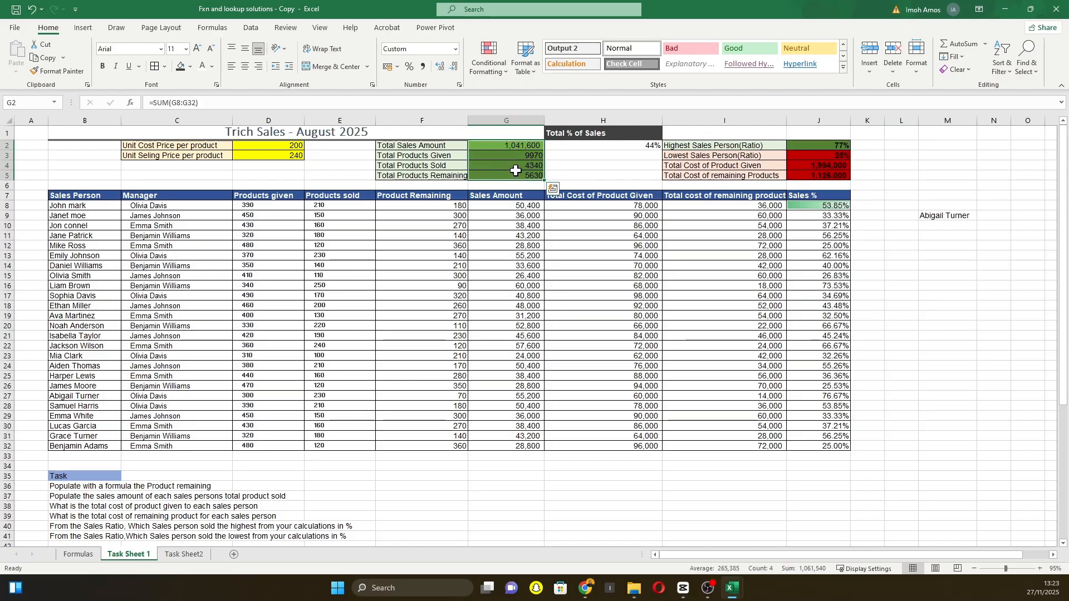
{"action": "left_click", "coordinate": [940, 326]}
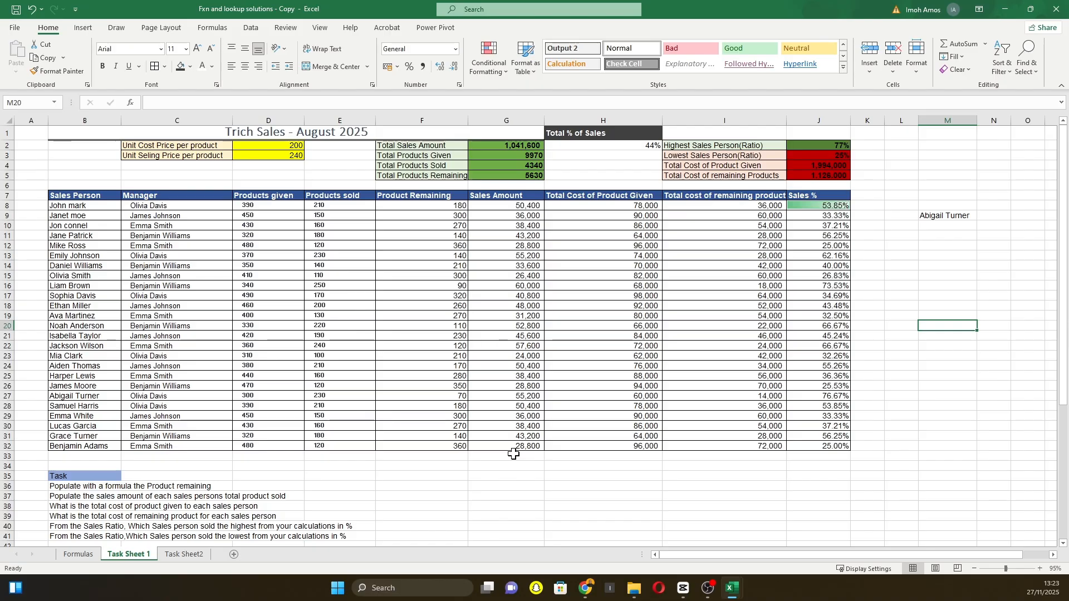
Review the basic calculations from SUM to DIVIDE in I10:I14 on the Formulas sheet.
{"action": "left_click", "coordinate": [70, 555]}
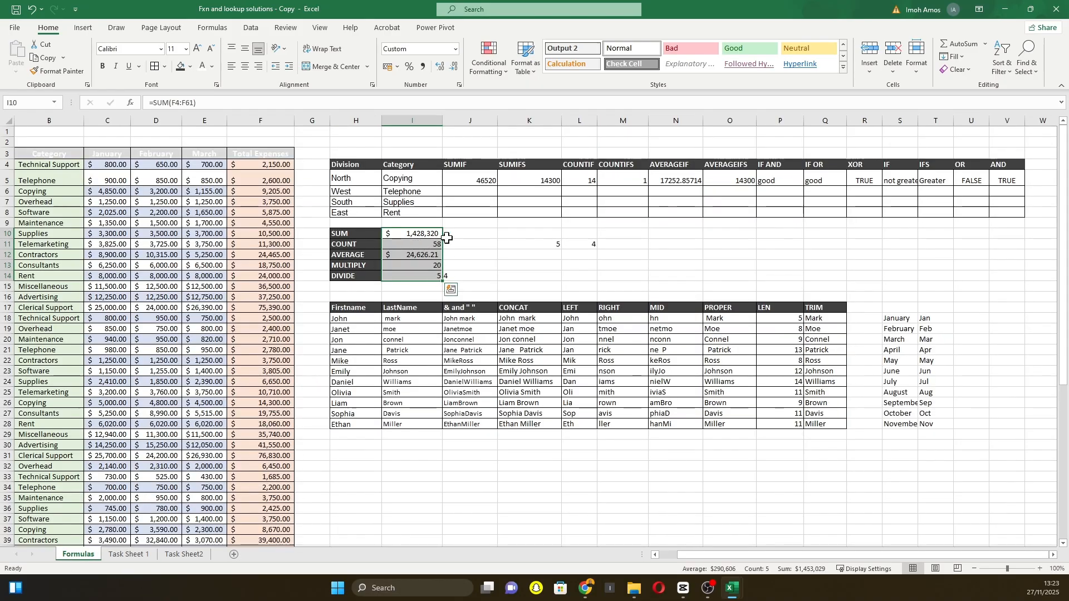
{"action": "left_click", "coordinate": [447, 238]}
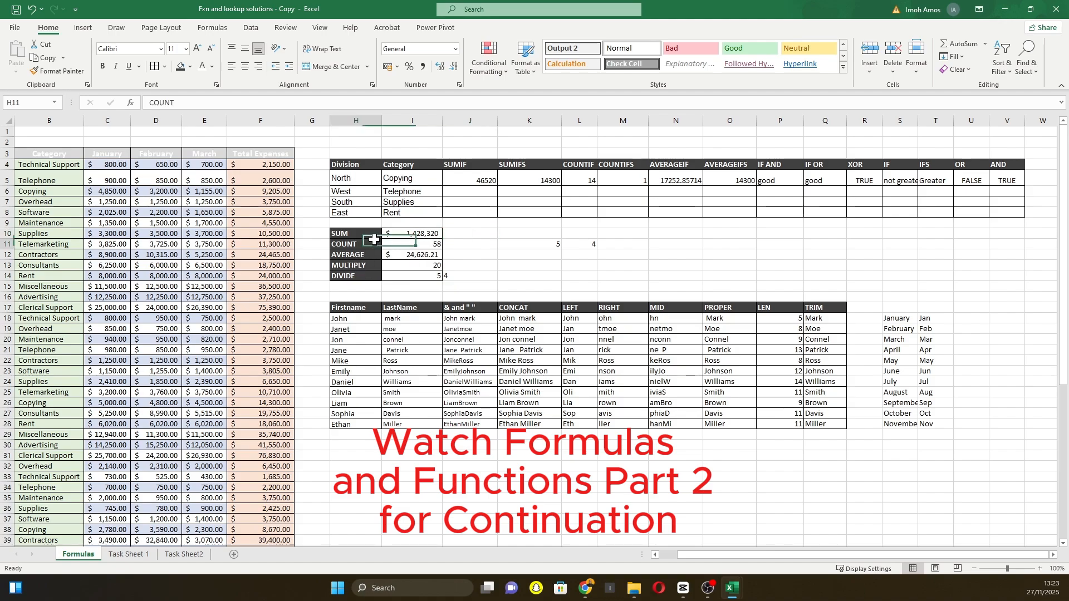
{"action": "left_click", "coordinate": [408, 277]}
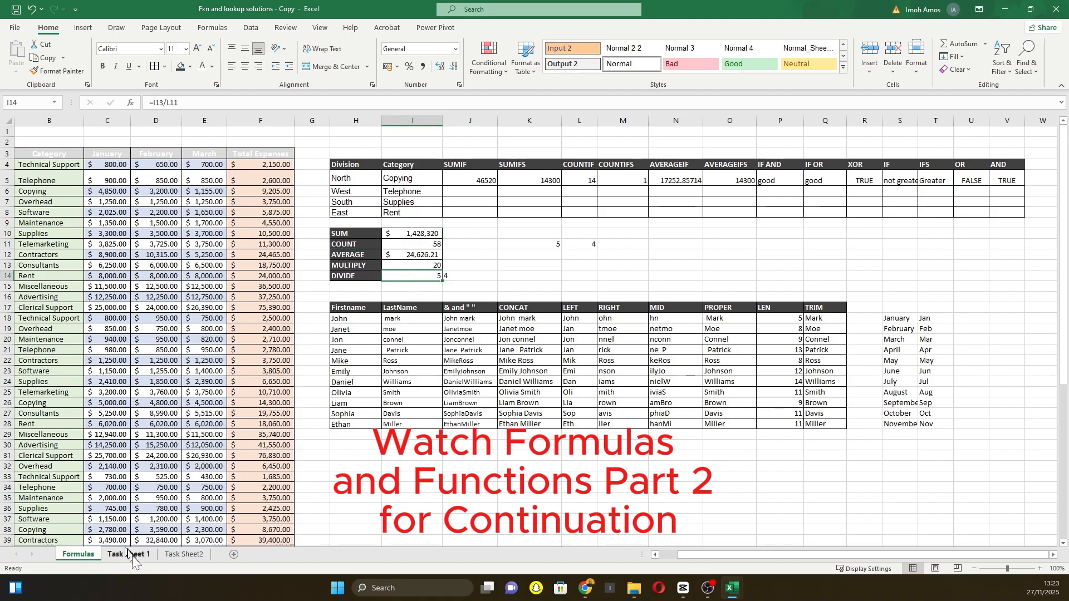